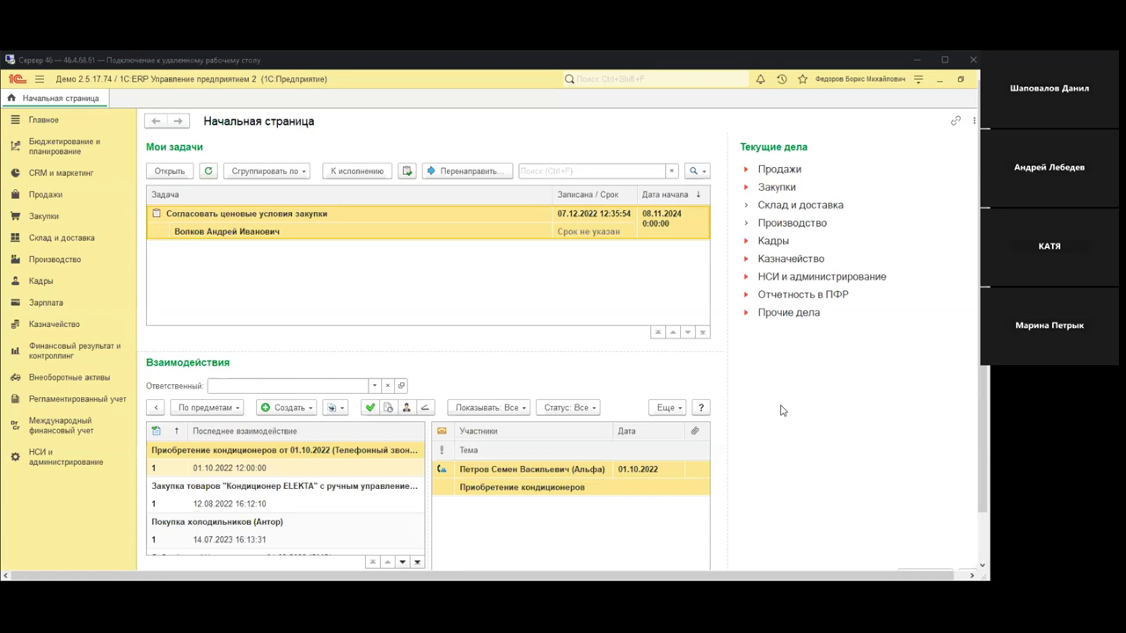
- Generate the warehouse report "Ведомость по товарам на складах" for Основной склад with "Детализация до регистратора" turned off
left_click(783, 410)
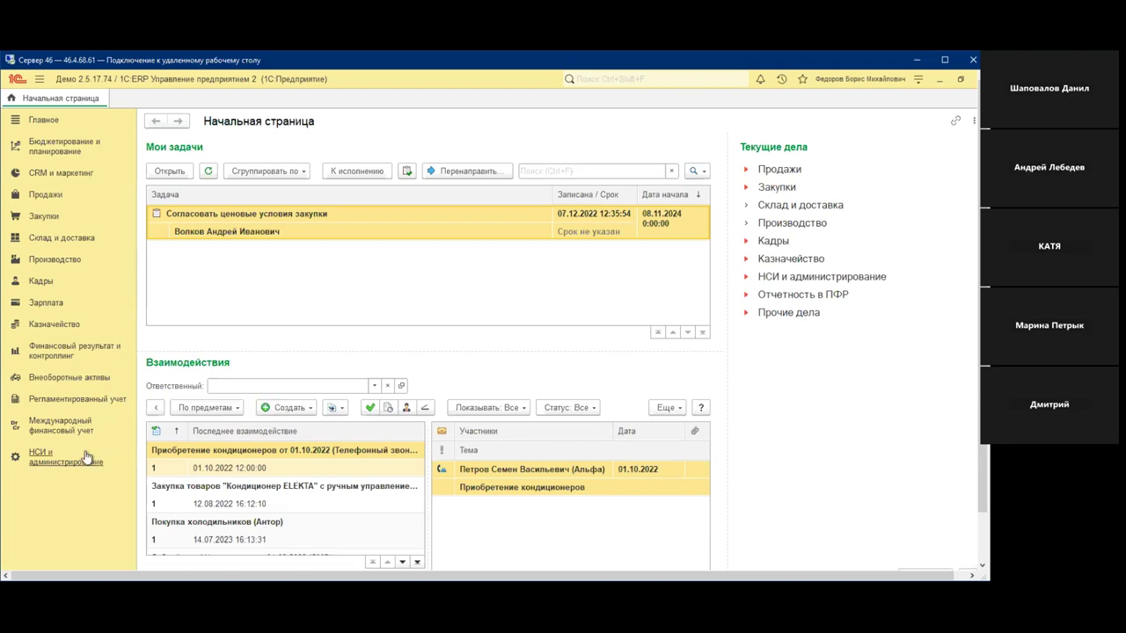
left_click(66, 237)
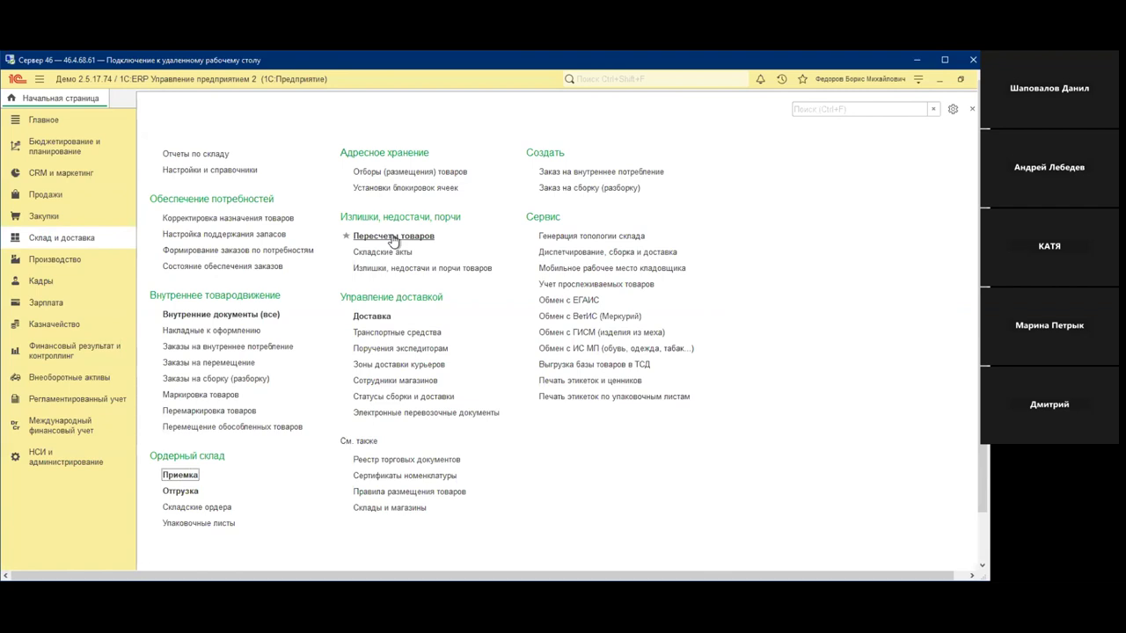
left_click(186, 156)
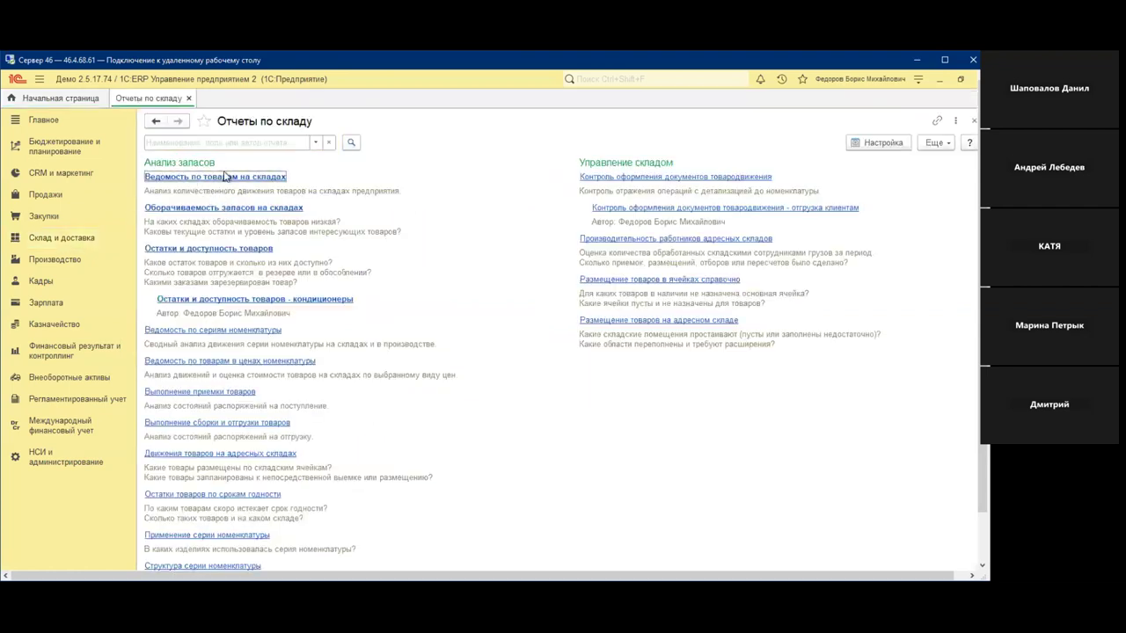
left_click(224, 180)
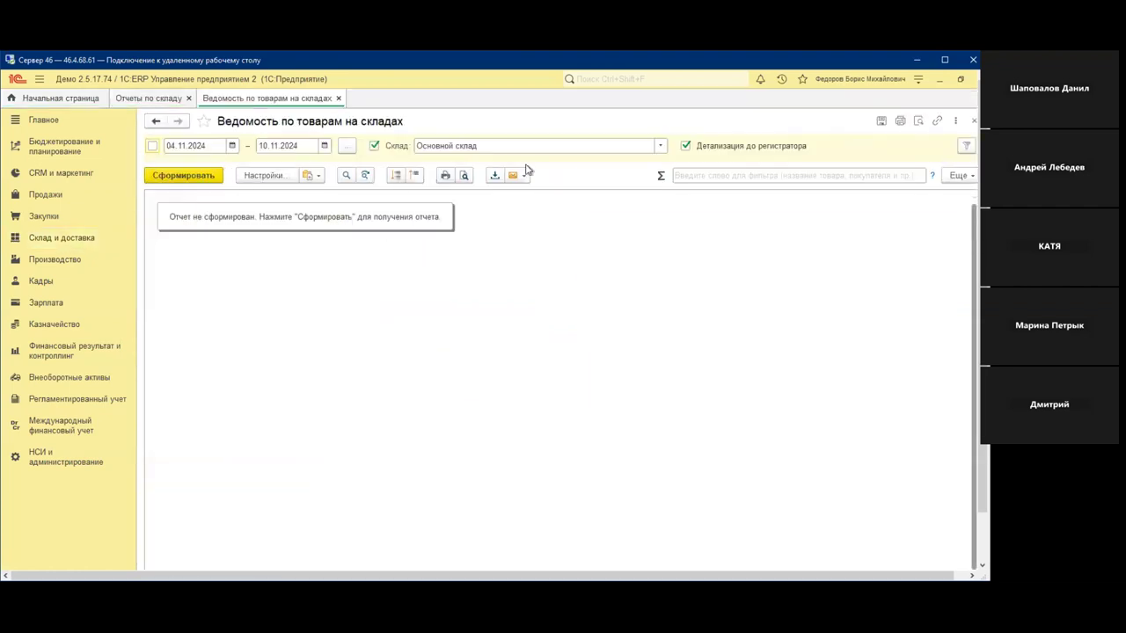
left_click(685, 146)
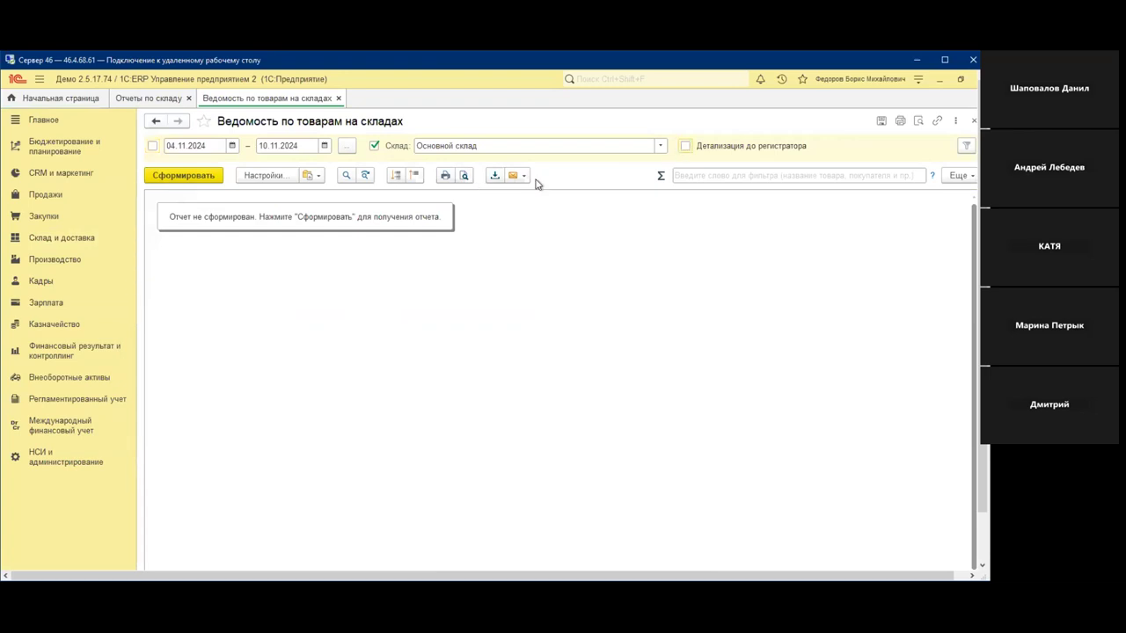
left_click(166, 175)
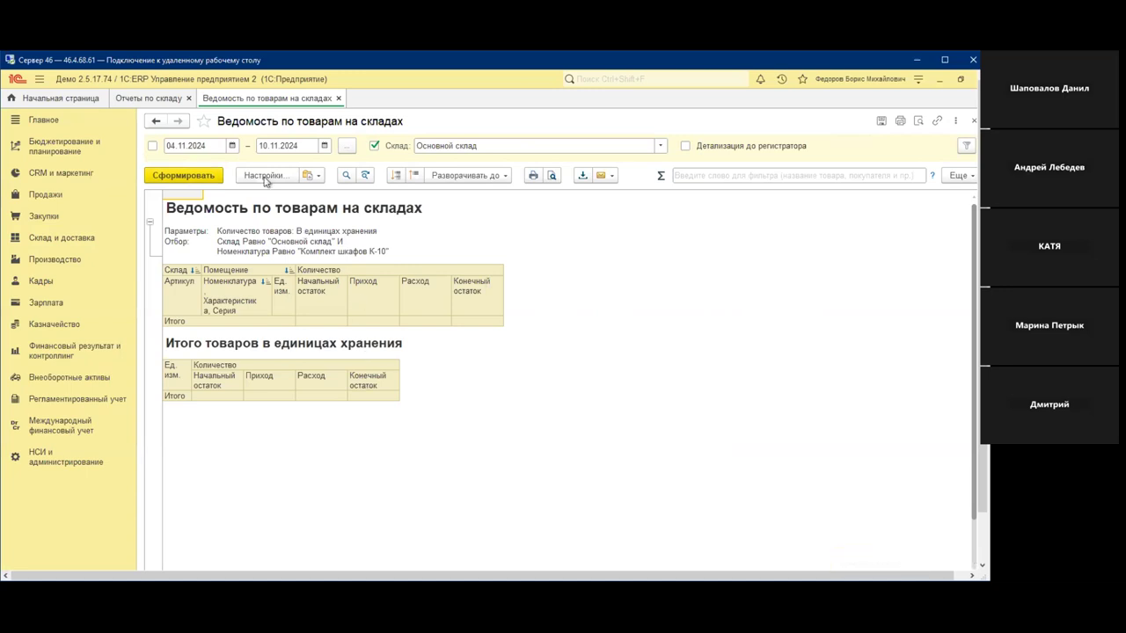
- Disable the Номенклатура filter in the report settings, regenerate the report and check the closing balances of the СТ-001 series
left_click(265, 178)
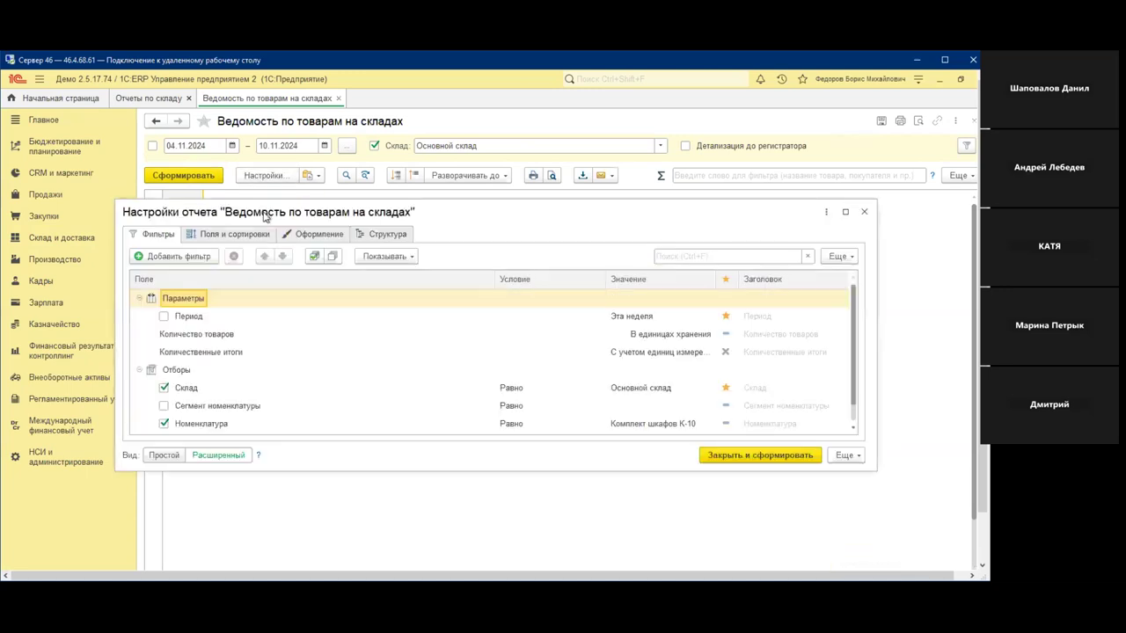
left_click(164, 424)
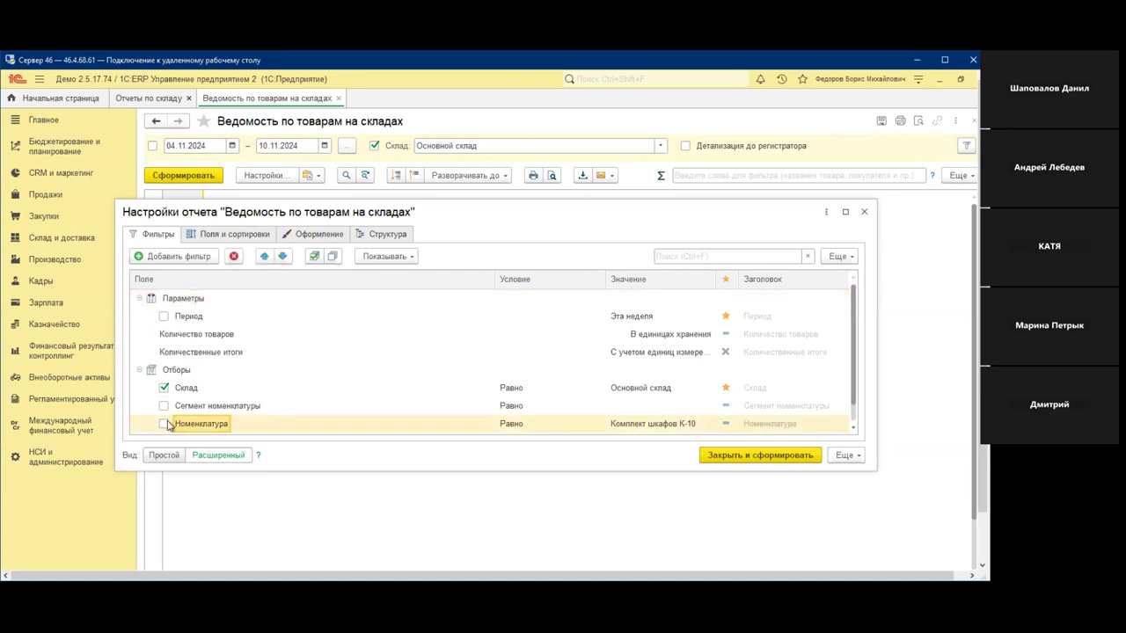
left_click(721, 458)
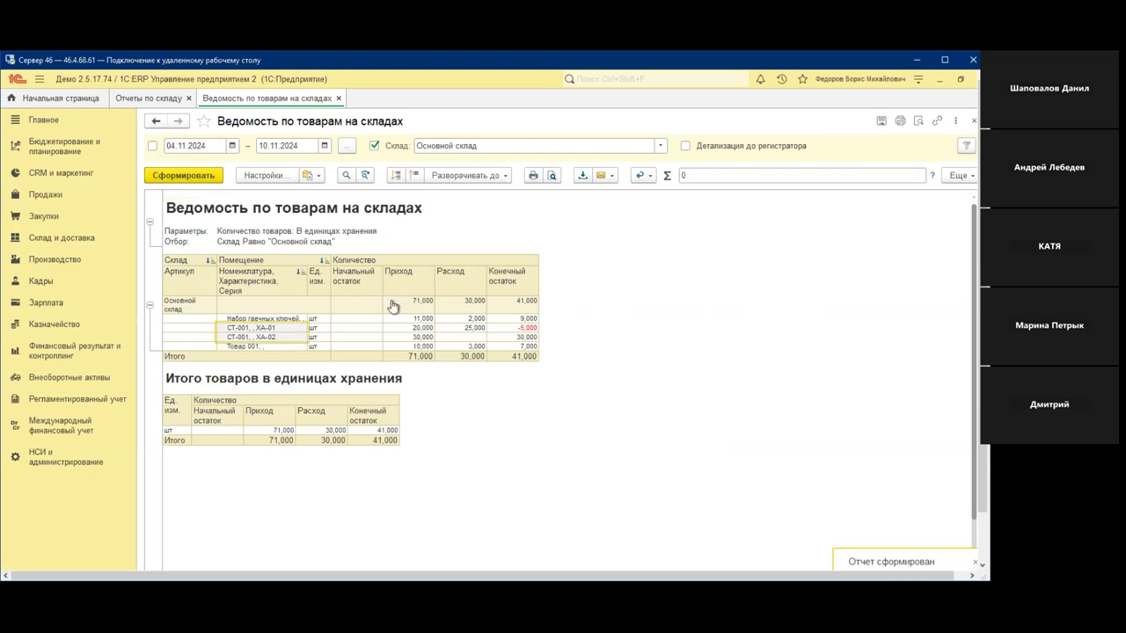
left_click(459, 339)
left_click(526, 335)
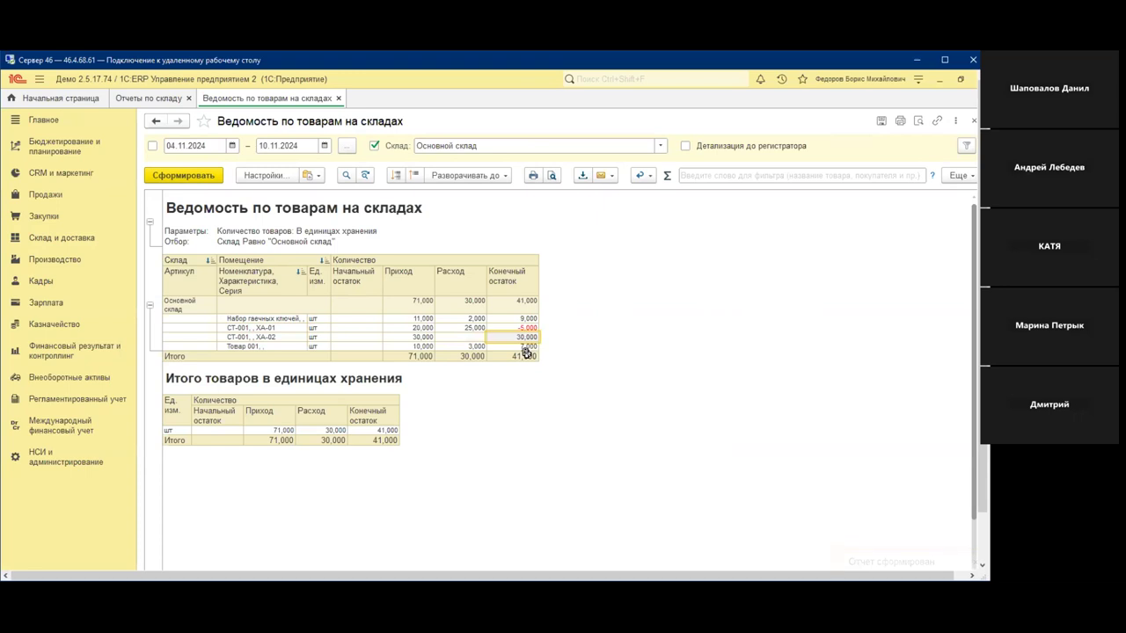
left_click(518, 328)
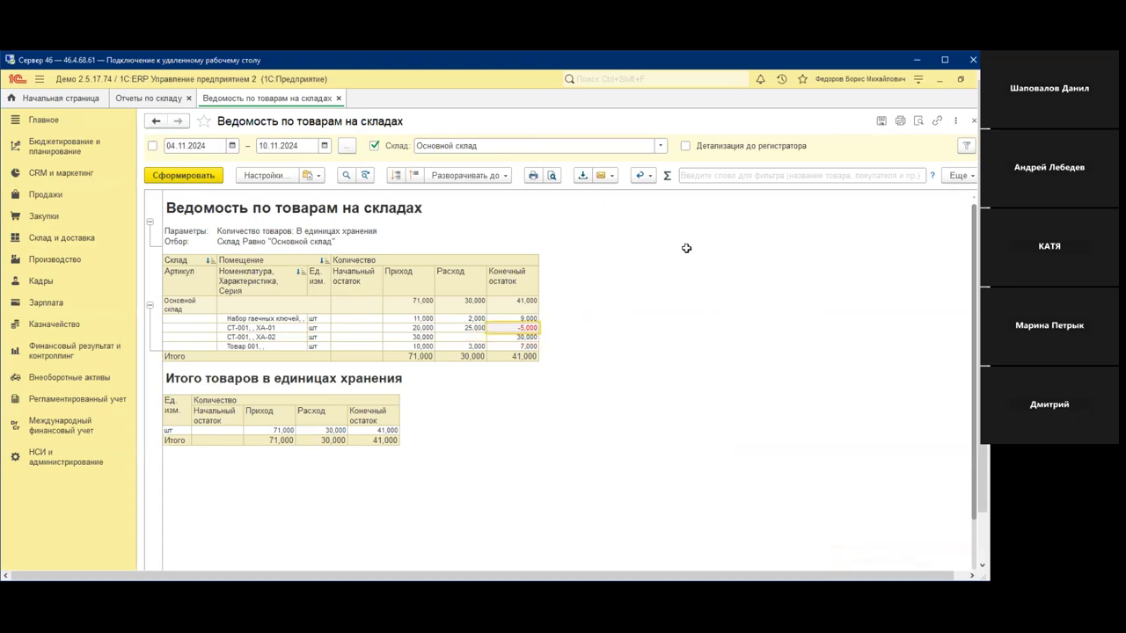
- Regenerate the report with "Детализация до регистратора" enabled and open the СТ-001 ХА-01 sales document dated 27.09.2024 19:09:24
left_click(686, 148)
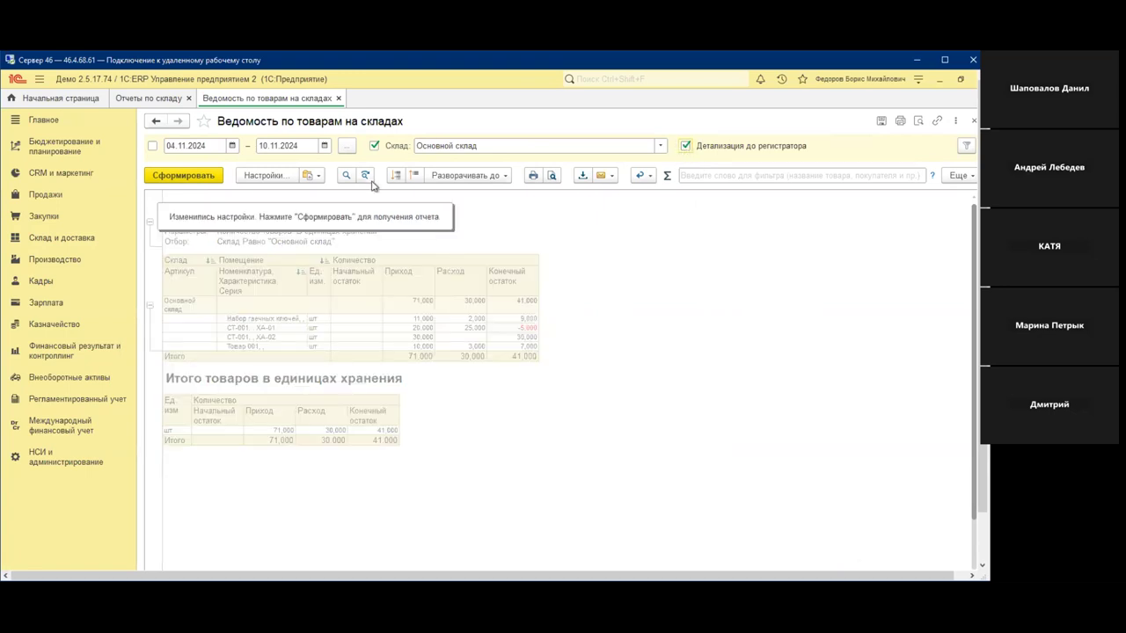
left_click(202, 181)
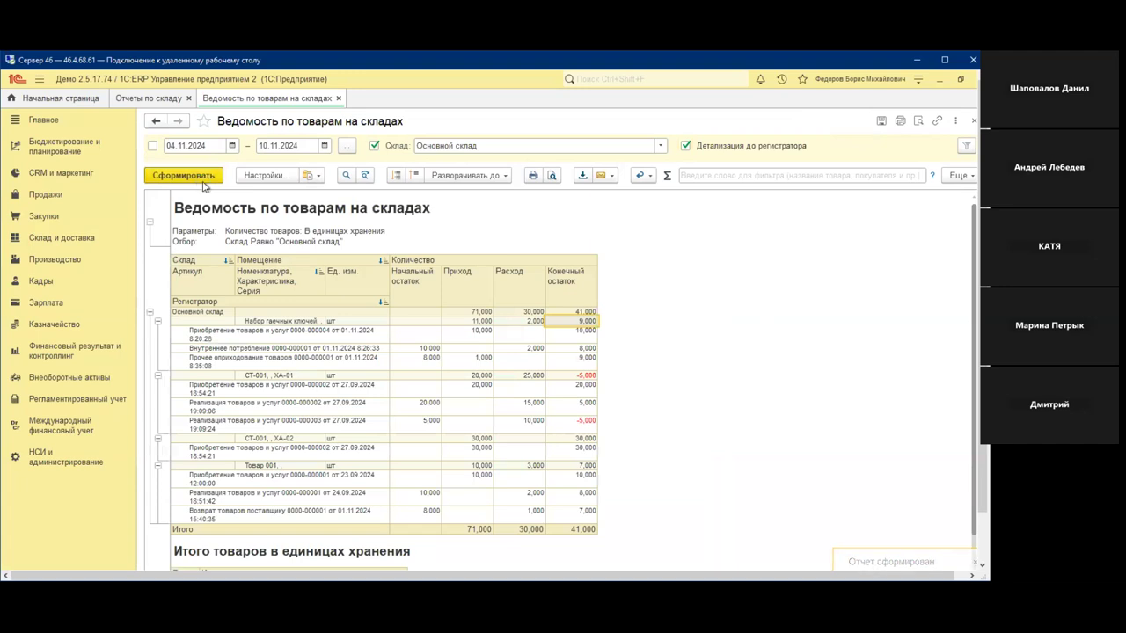
left_click(284, 427)
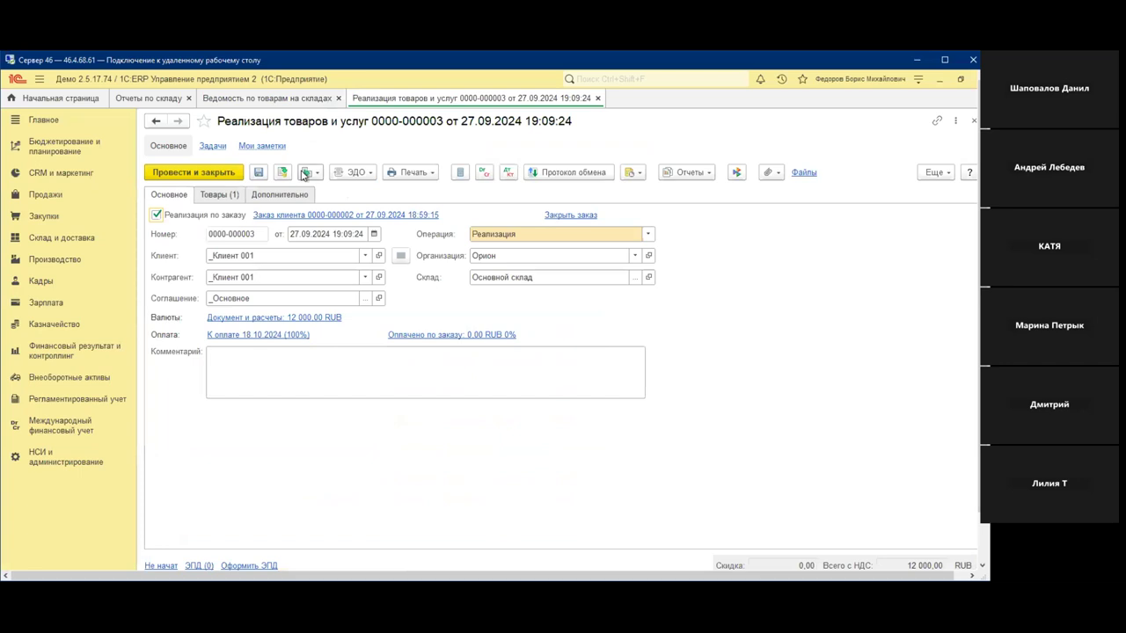
- Cancel the posting of this sales document and close it
left_click(936, 172)
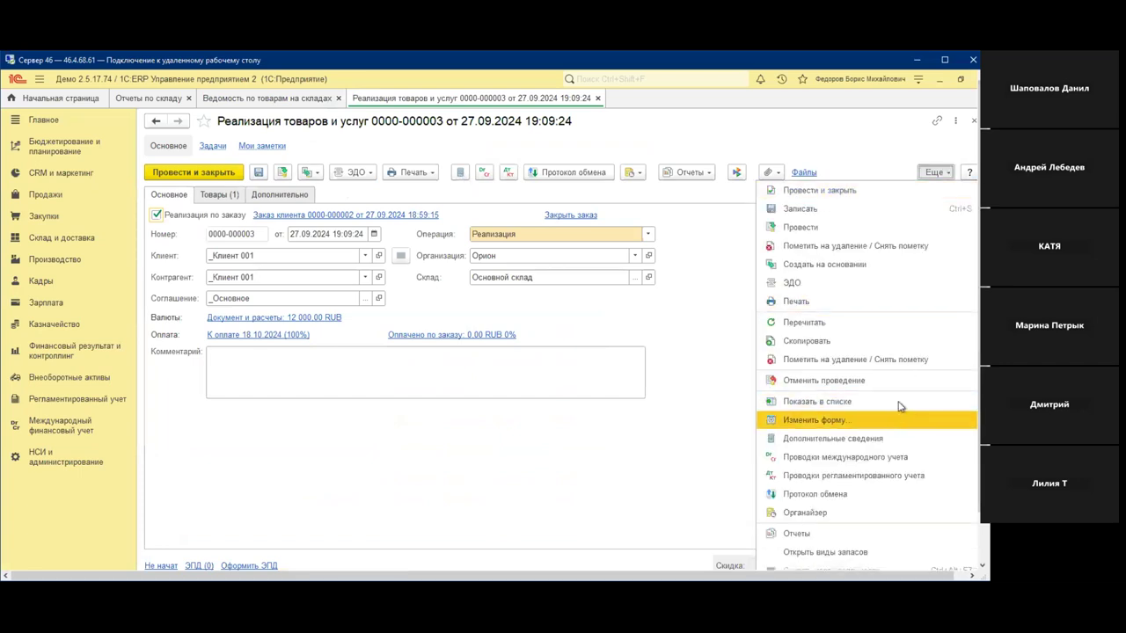
left_click(888, 384)
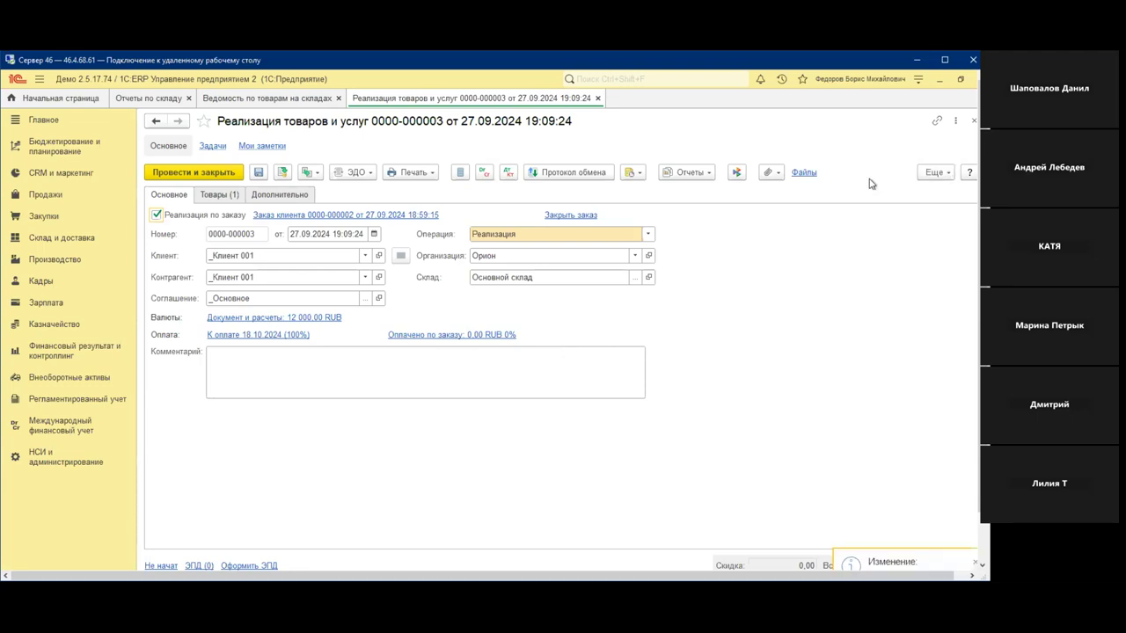
left_click(598, 98)
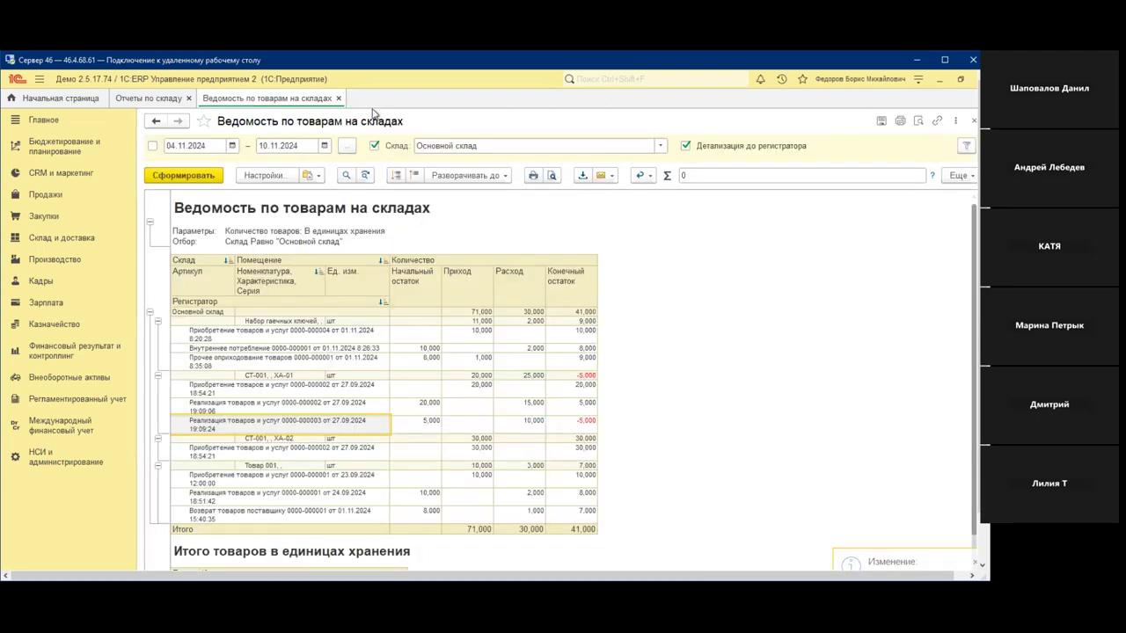
- Refresh the stock report, regenerate it without "Детализация до регистратора" and review the closing balances of all items
left_click(174, 175)
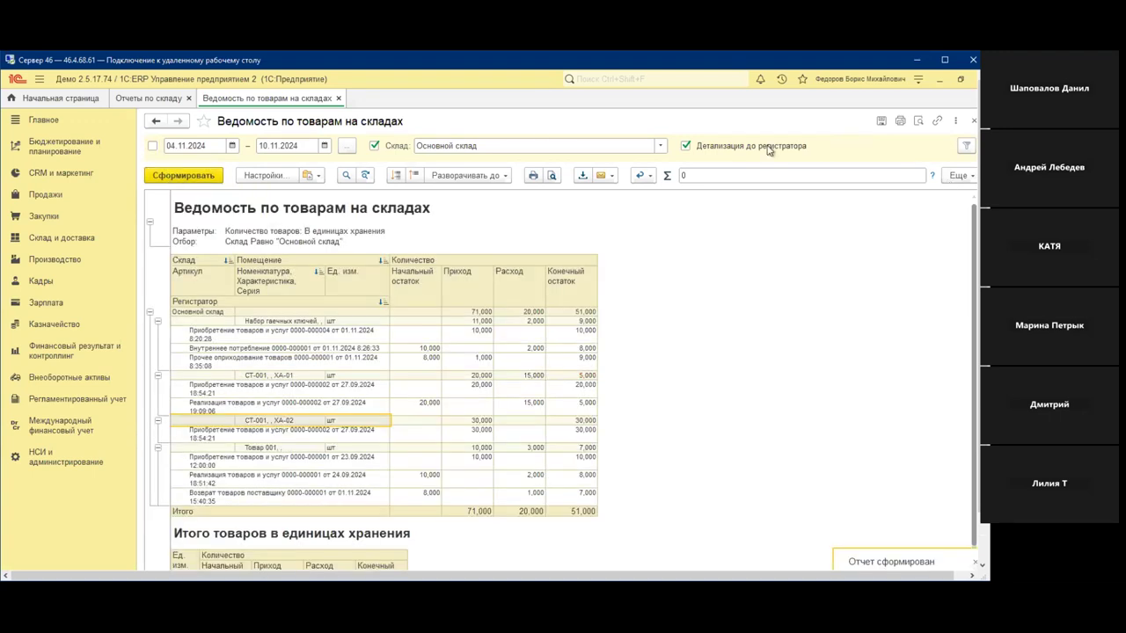
left_click(686, 147)
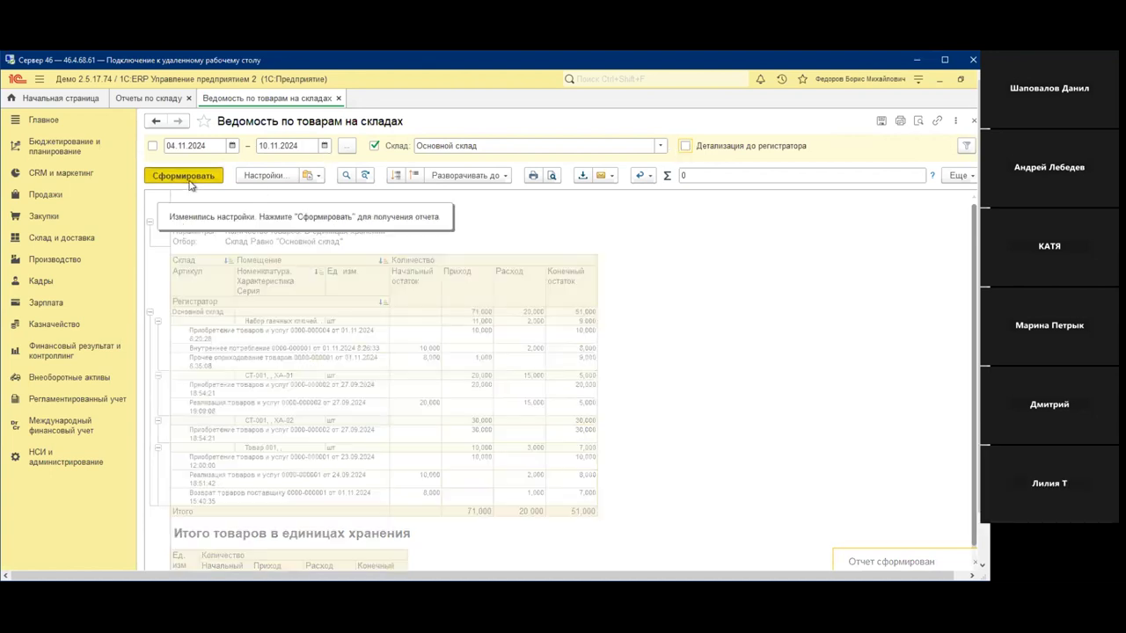
left_click(185, 176)
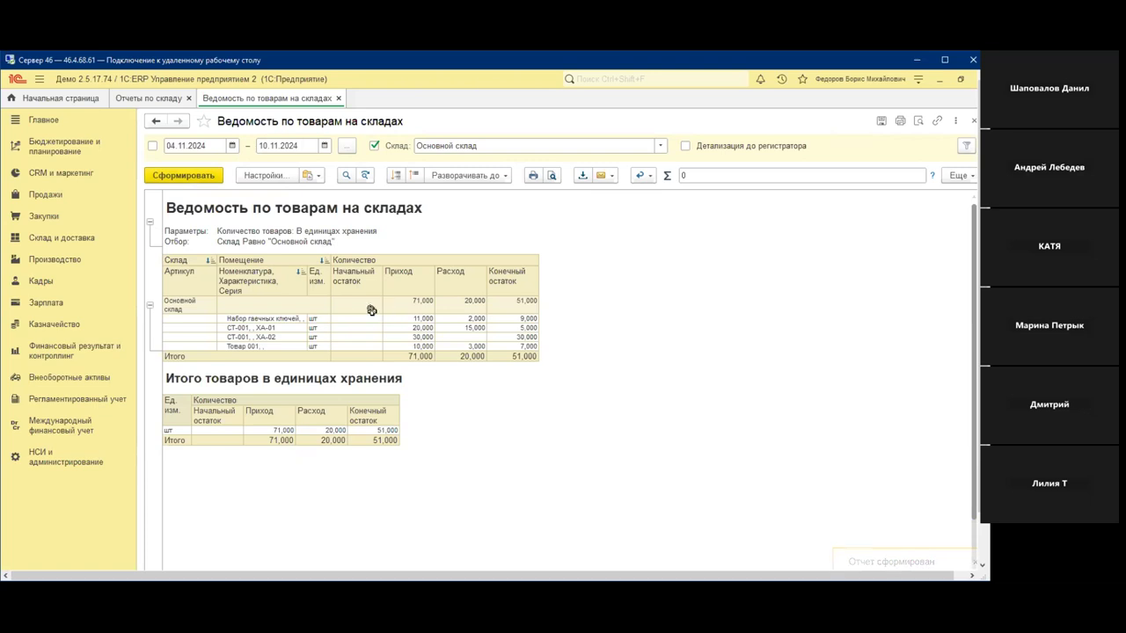
left_click_drag(528, 319, 536, 345)
left_click(634, 345)
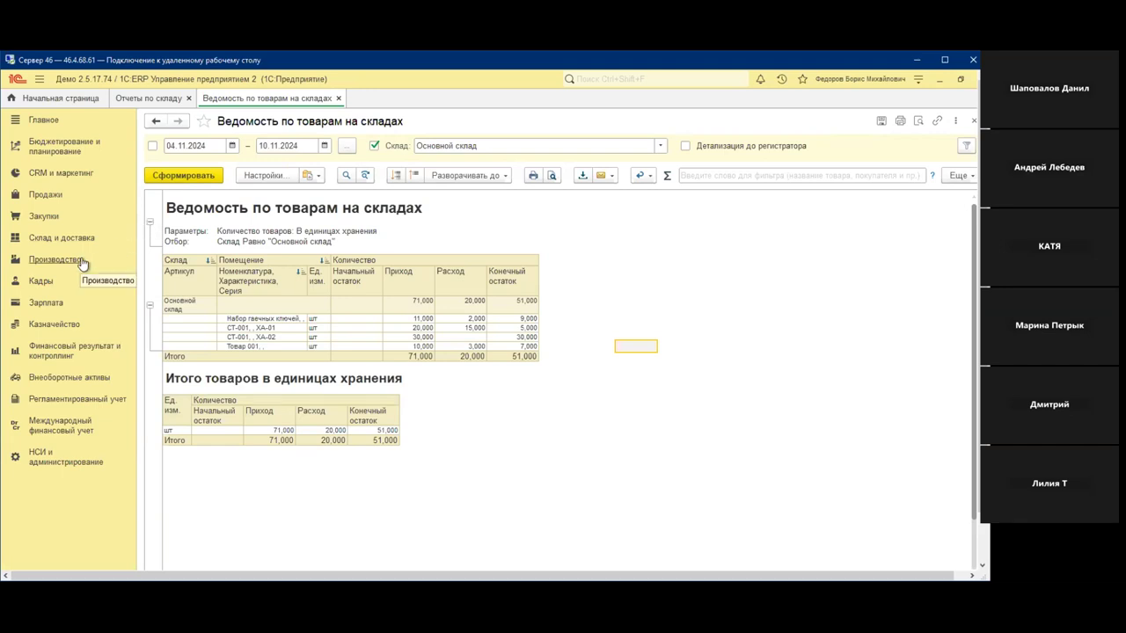
- Open the "Пересчеты товаров" list of the warehouse section and filter it by the warehouse Основной склад
left_click(61, 238)
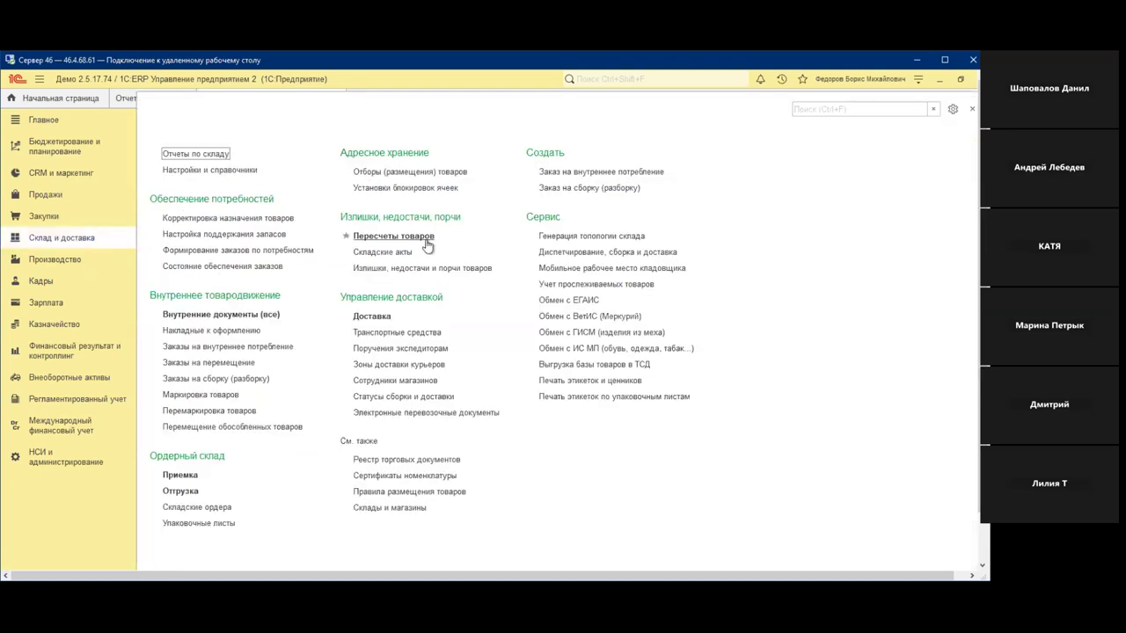
left_click(380, 245)
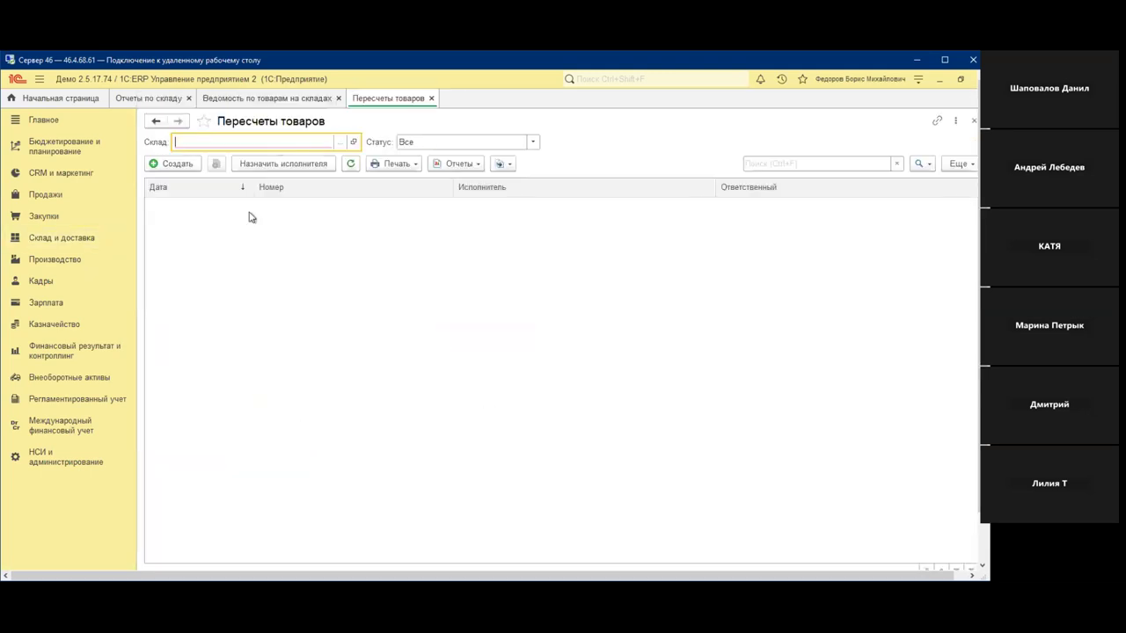
left_click(340, 142)
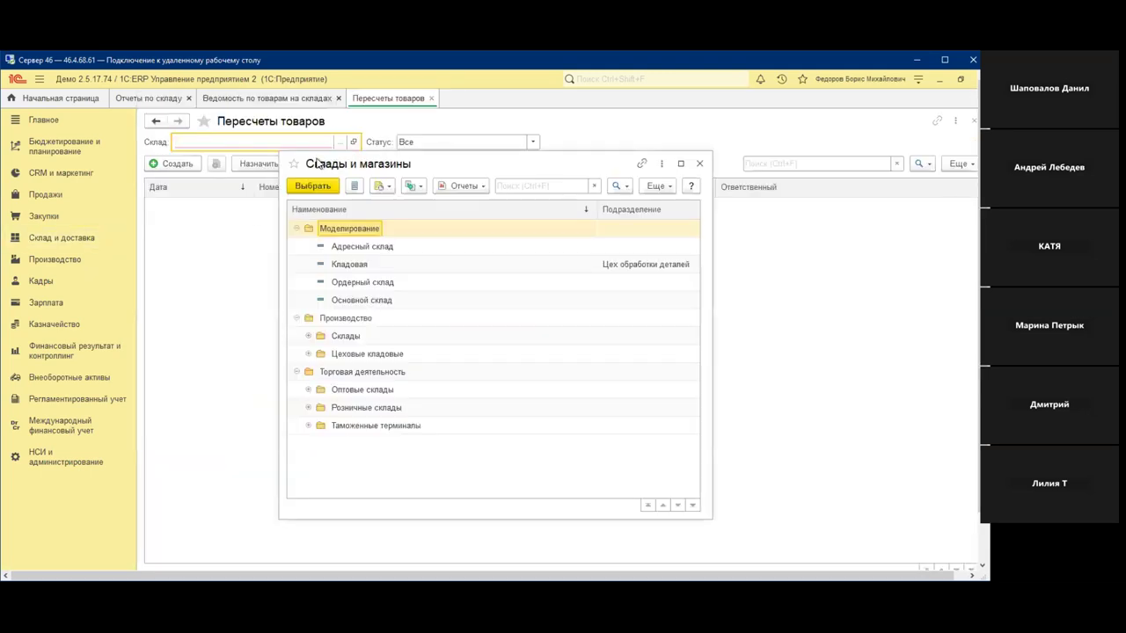
double_click(354, 301)
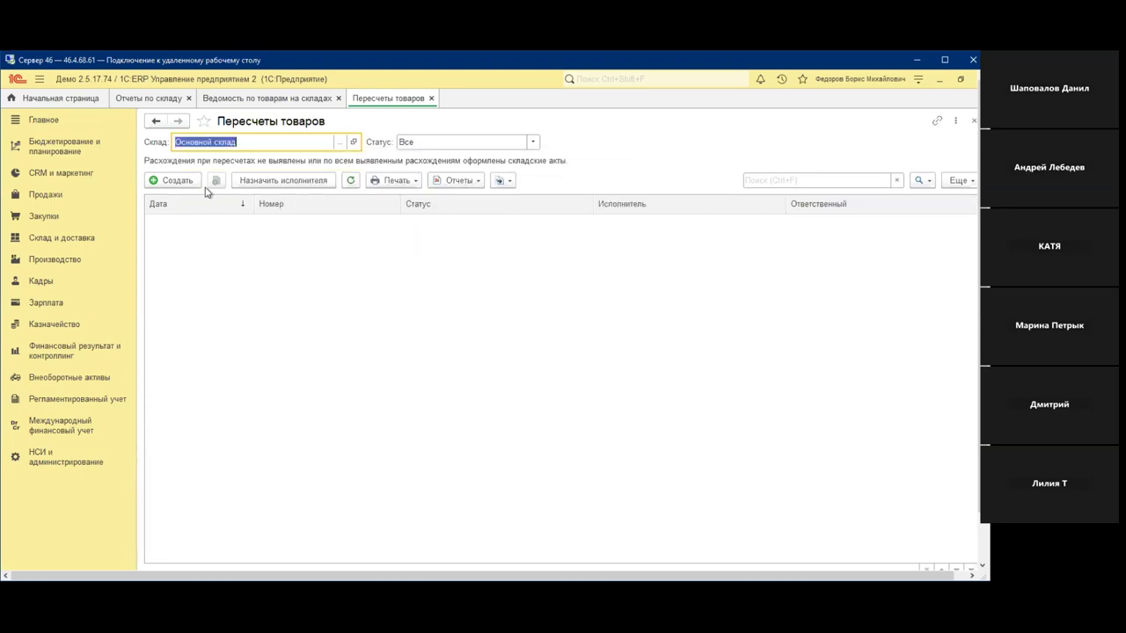
- Create a new goods recount for Основной склад and fill its goods table using the "Есть остатки" selection
left_click(172, 181)
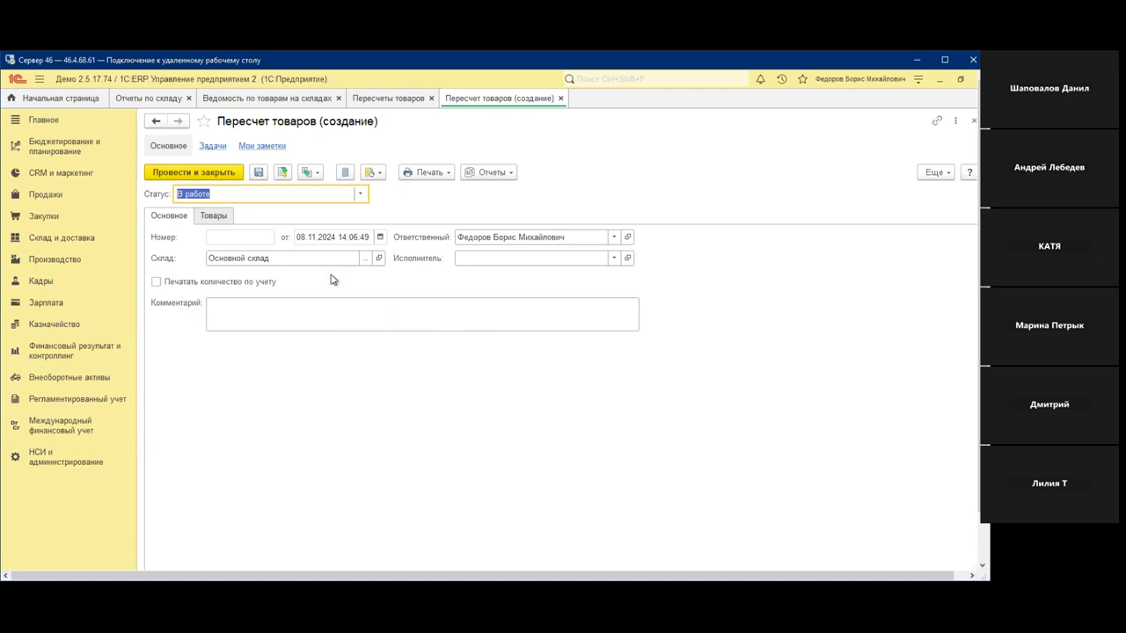
left_click(477, 261)
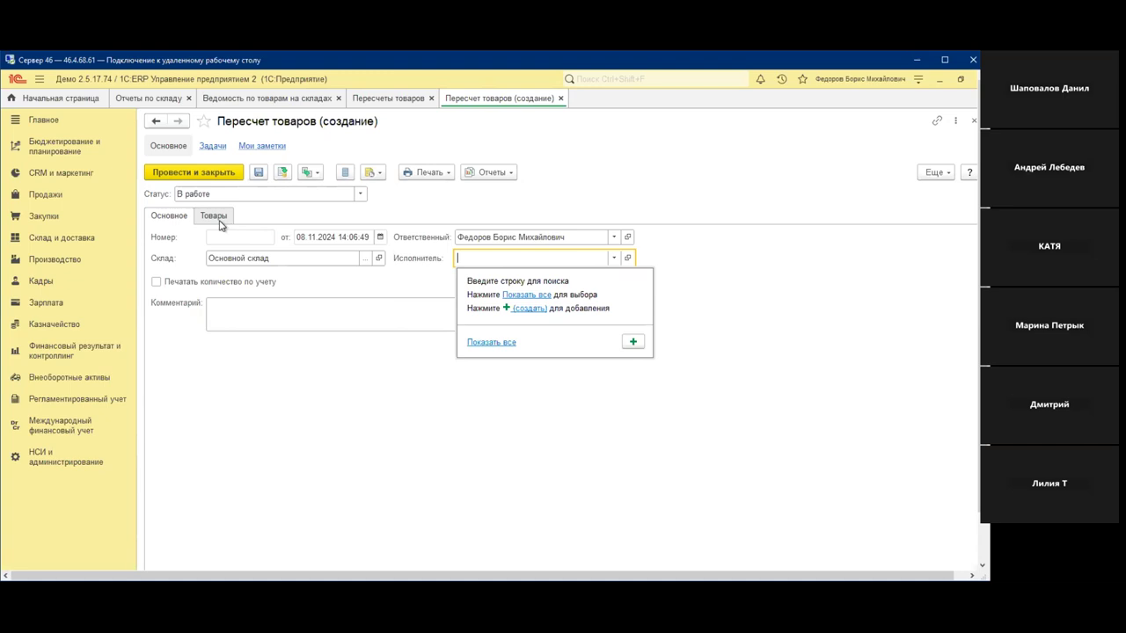
key("Escape")
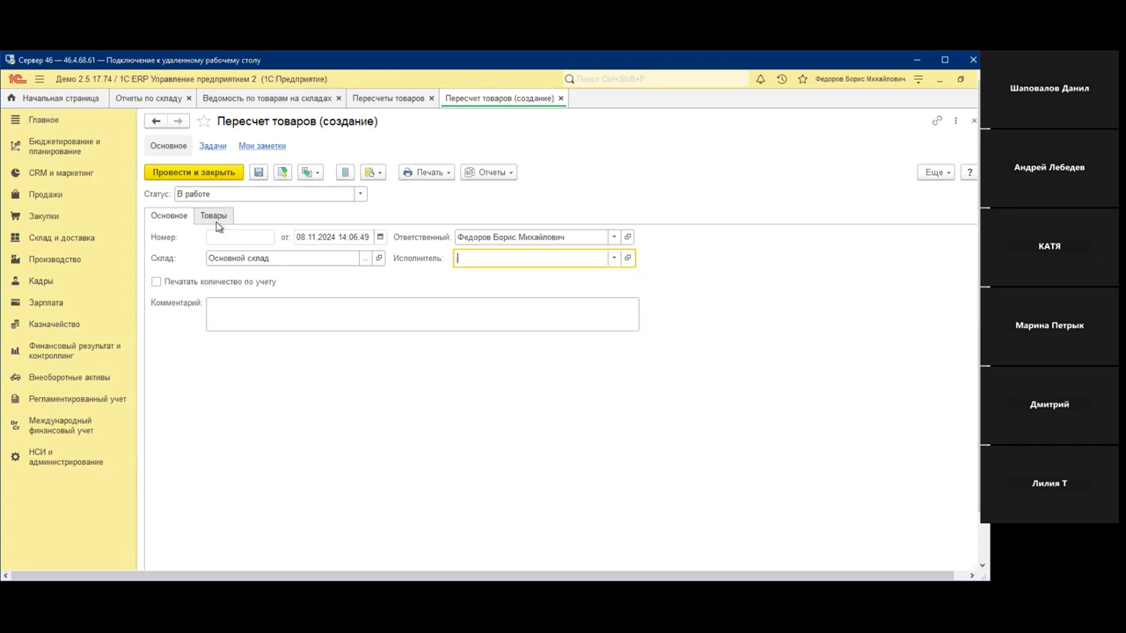
left_click(216, 224)
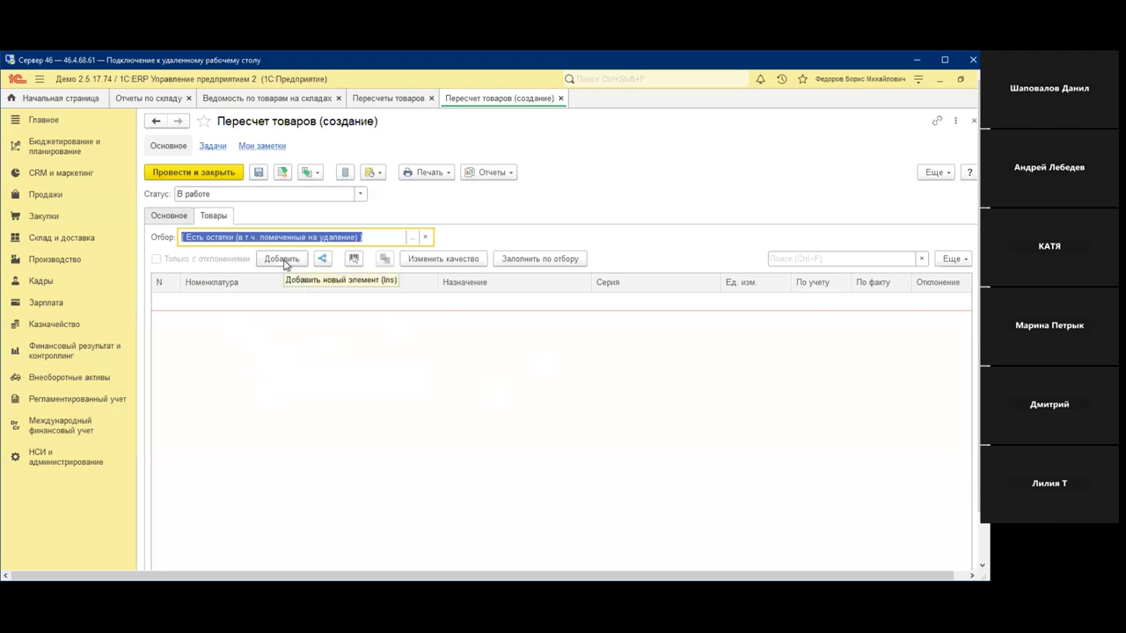
left_click(535, 257)
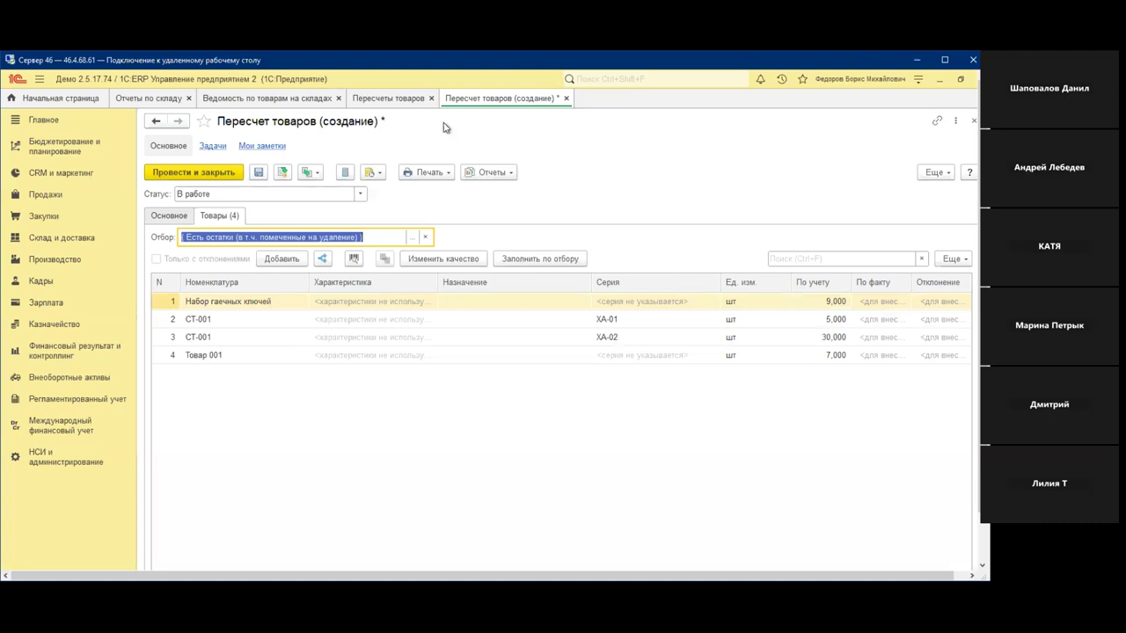
- Compare the recount's book quantities with the stock report, and post the recount, accepting the refill of book quantities
left_click(292, 100)
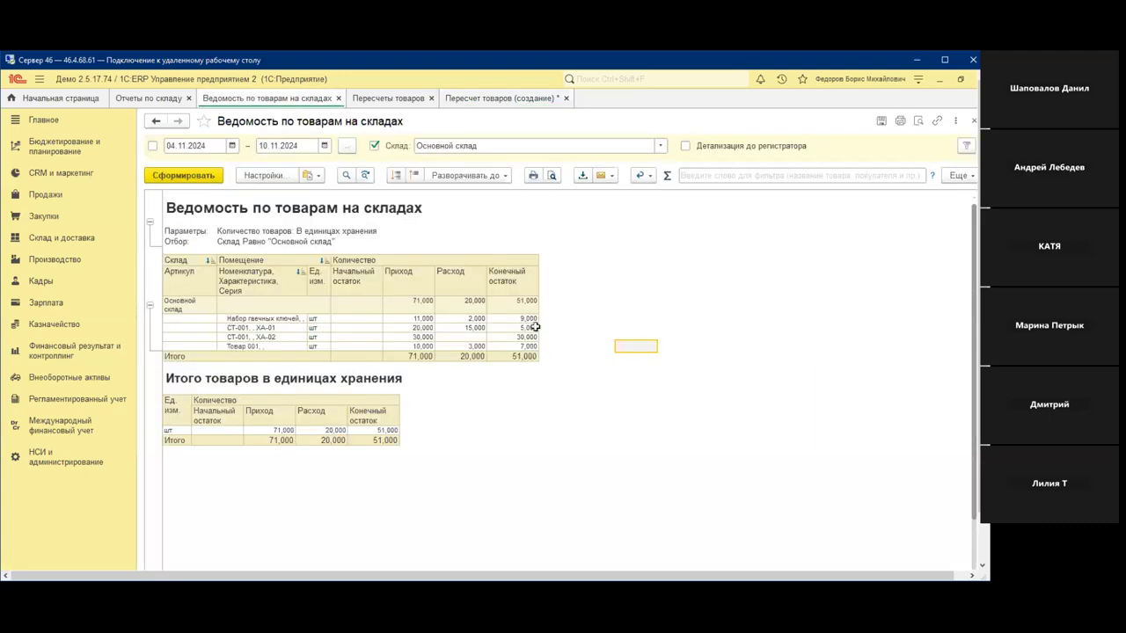
left_click(486, 99)
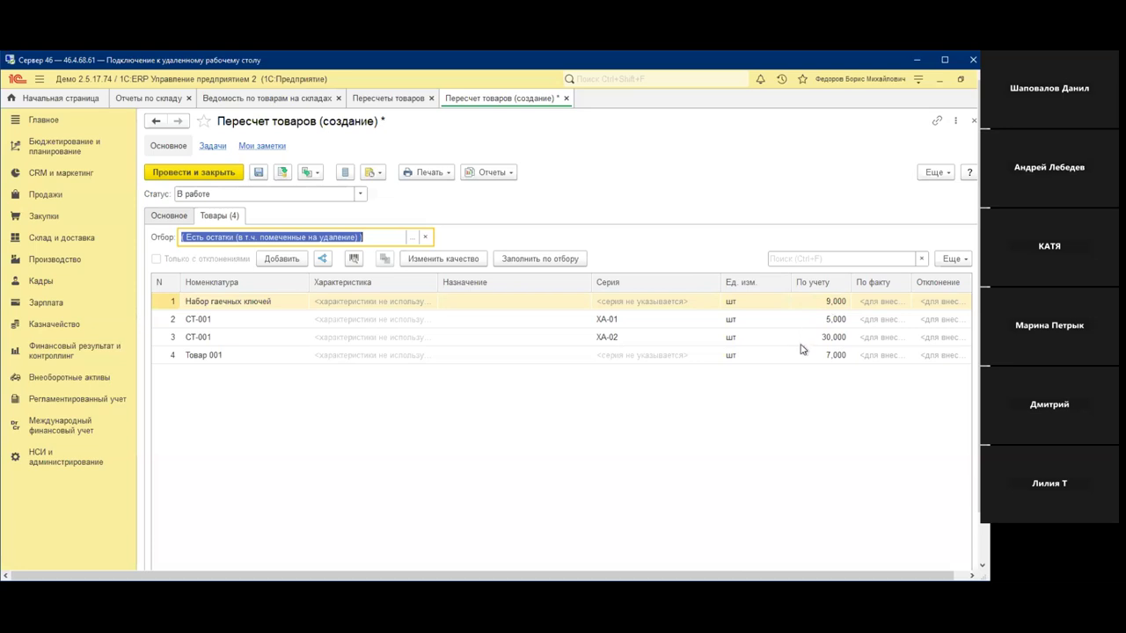
left_click(282, 173)
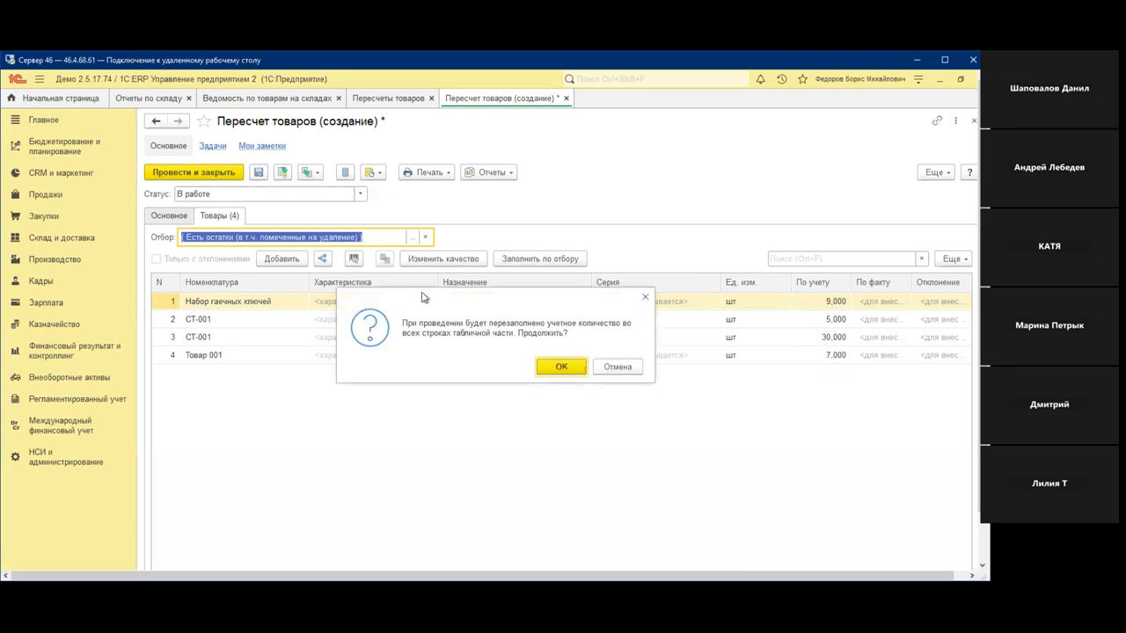
left_click(555, 366)
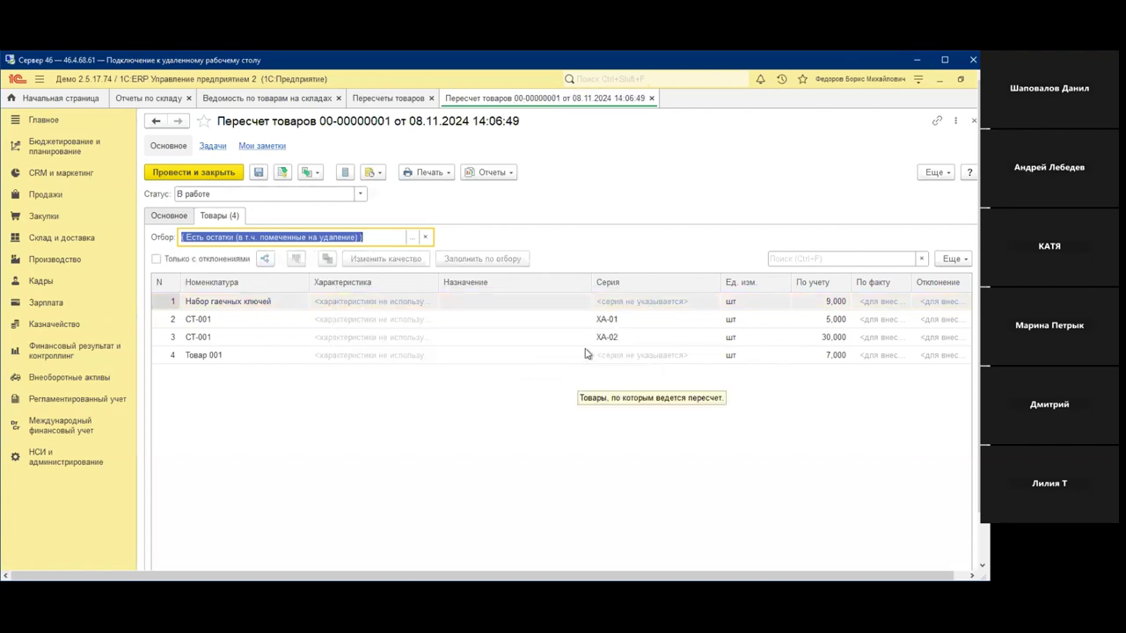
left_click(359, 197)
left_click(359, 194)
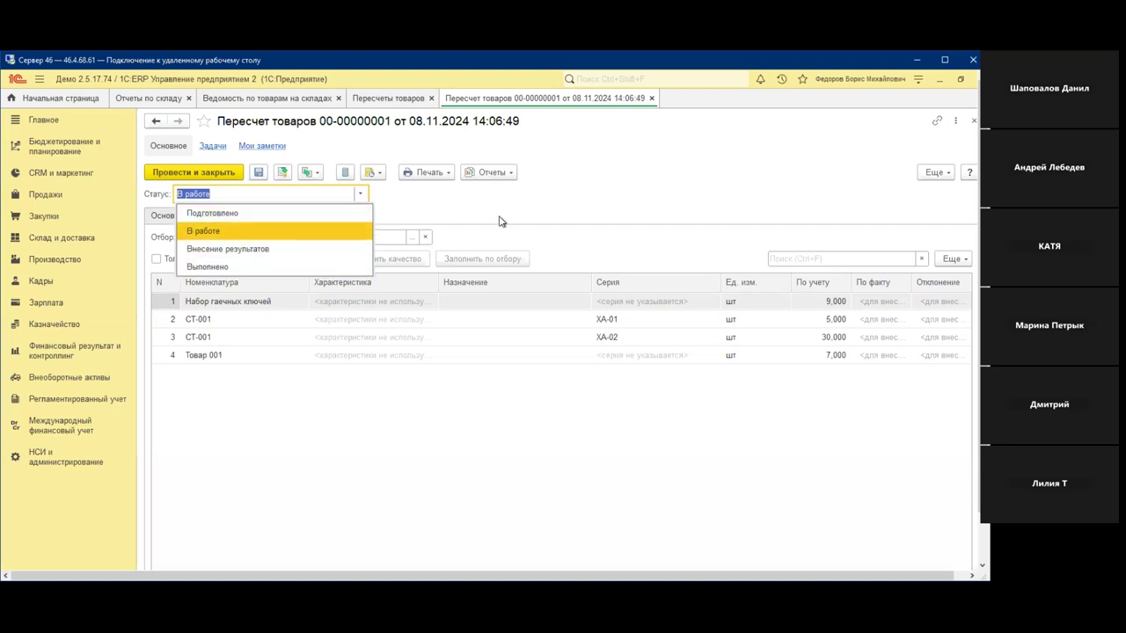
left_click(595, 215)
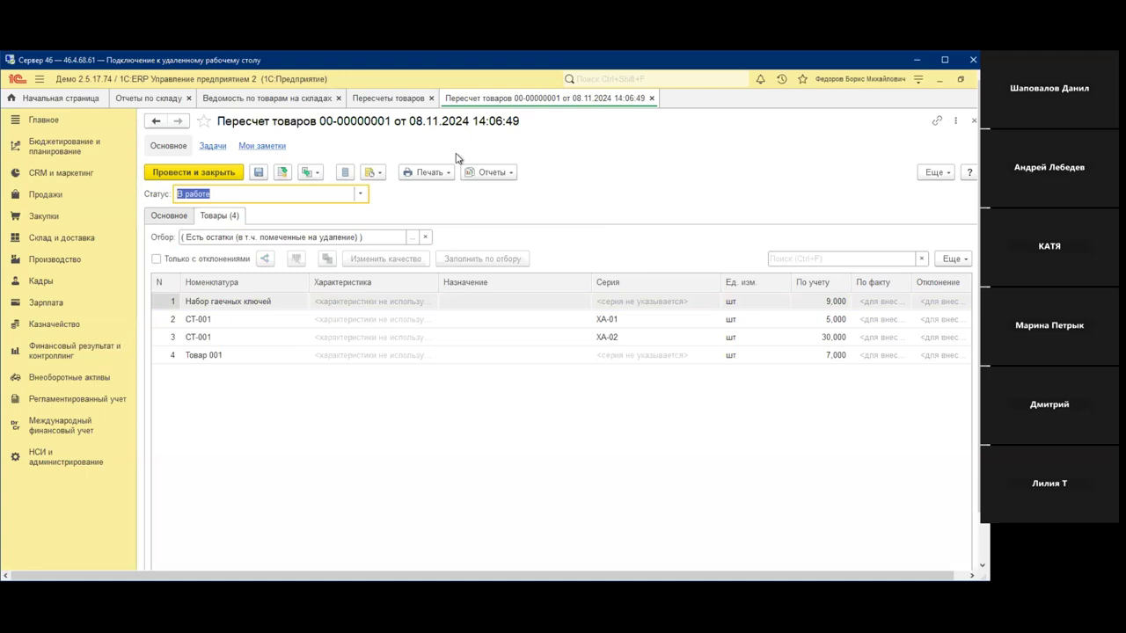
left_click(431, 170)
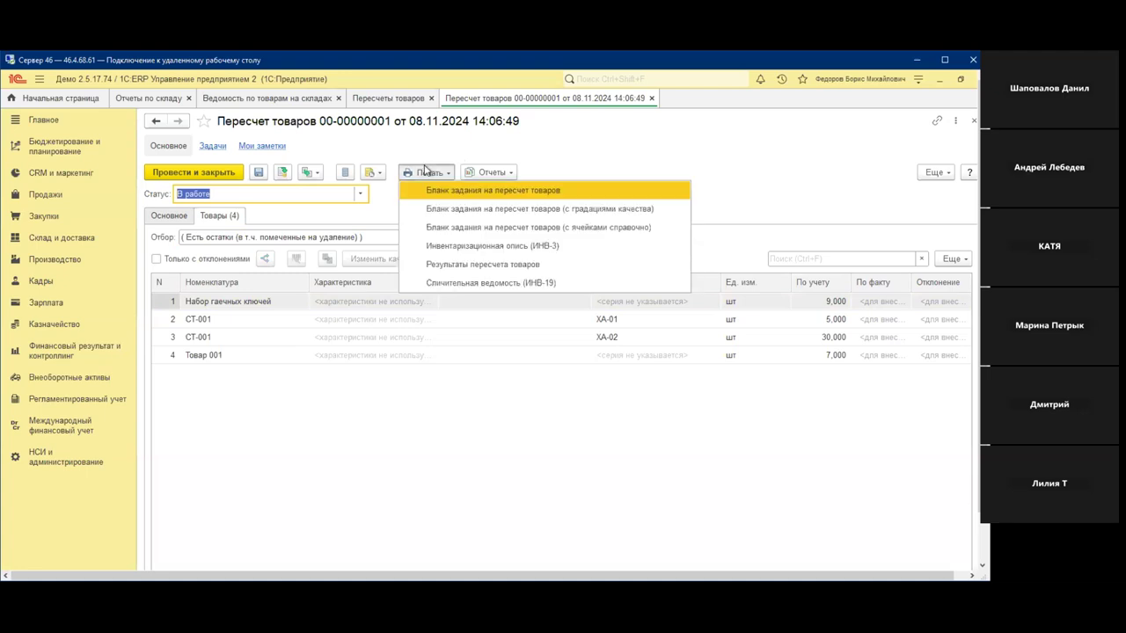
left_click(431, 171)
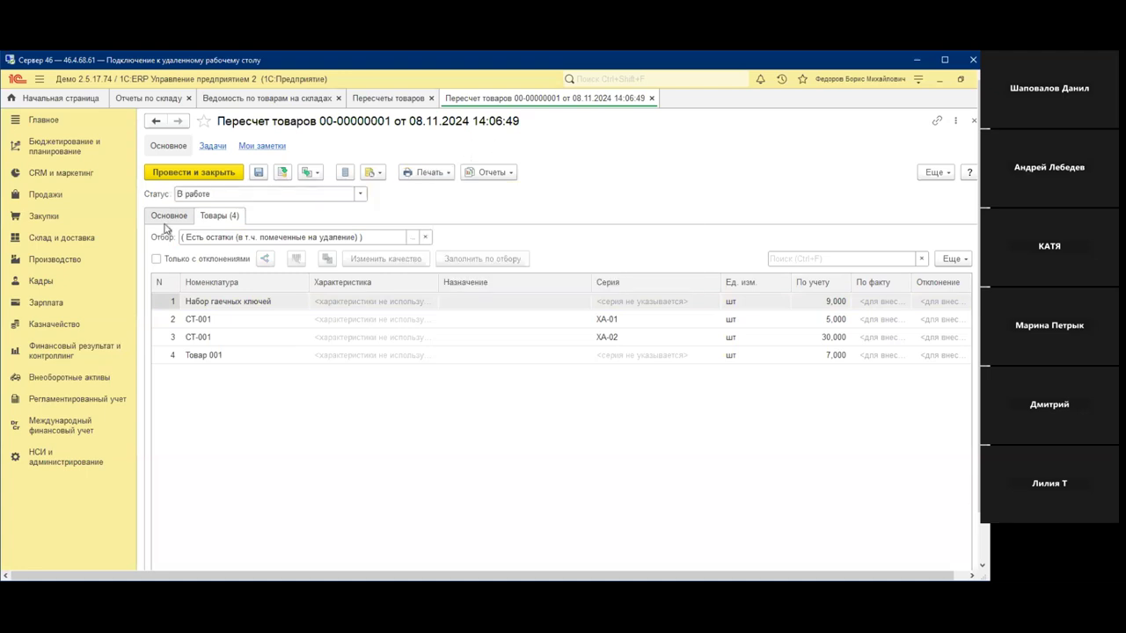
- Preview the "Бланк задания на пересчет товаров" form without book quantities, then close the preview and return to the recount's main details
left_click(169, 216)
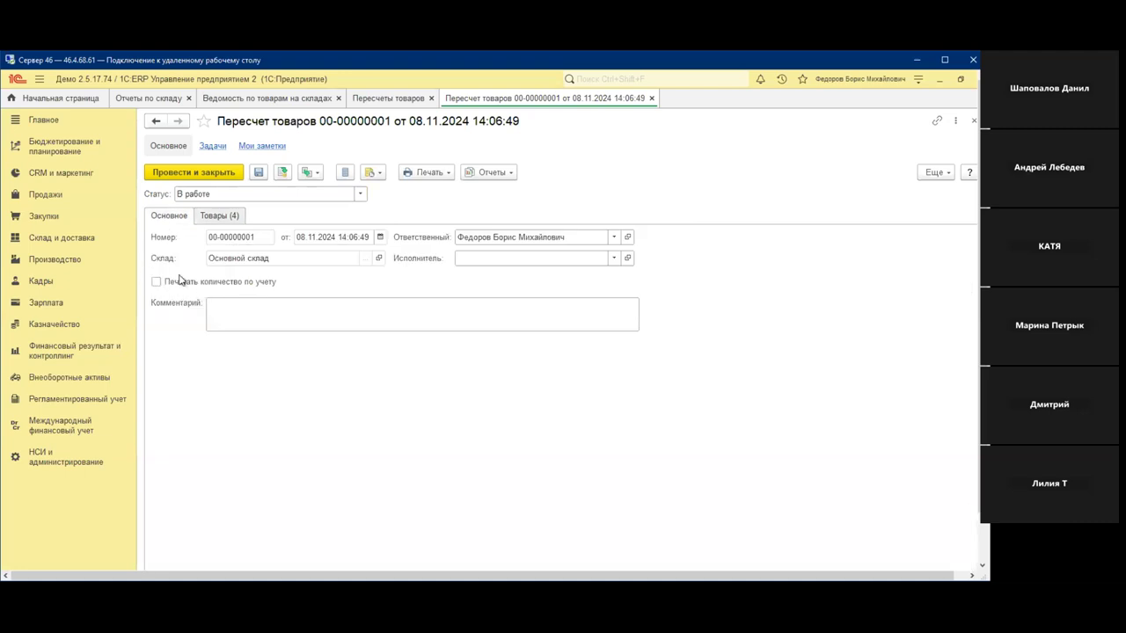
left_click(431, 172)
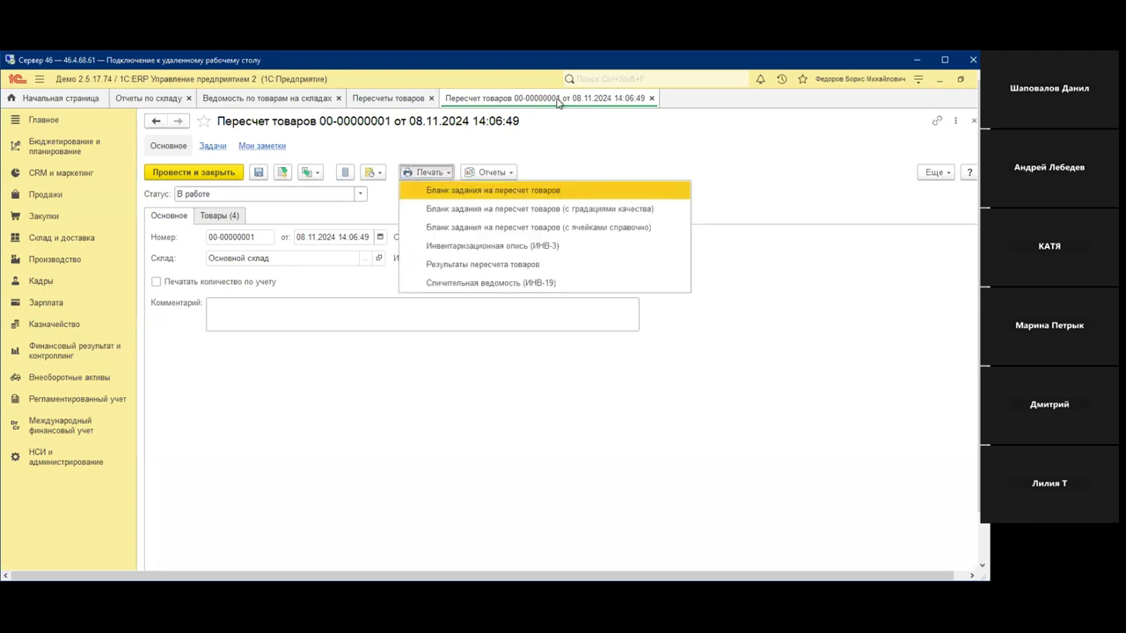
left_click(535, 191)
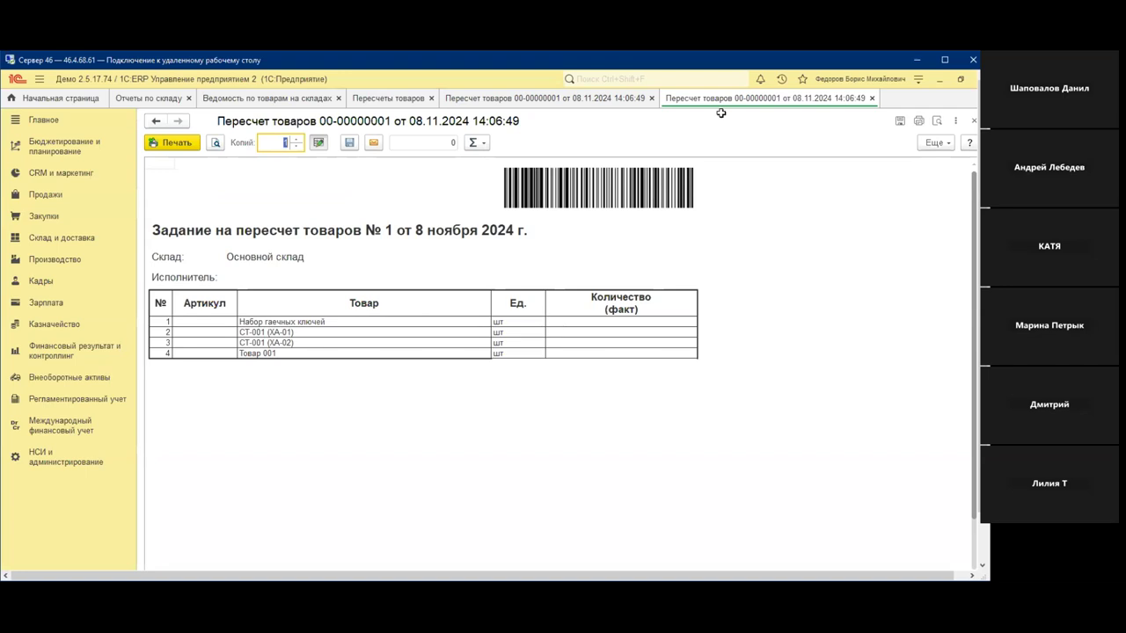
left_click(872, 97)
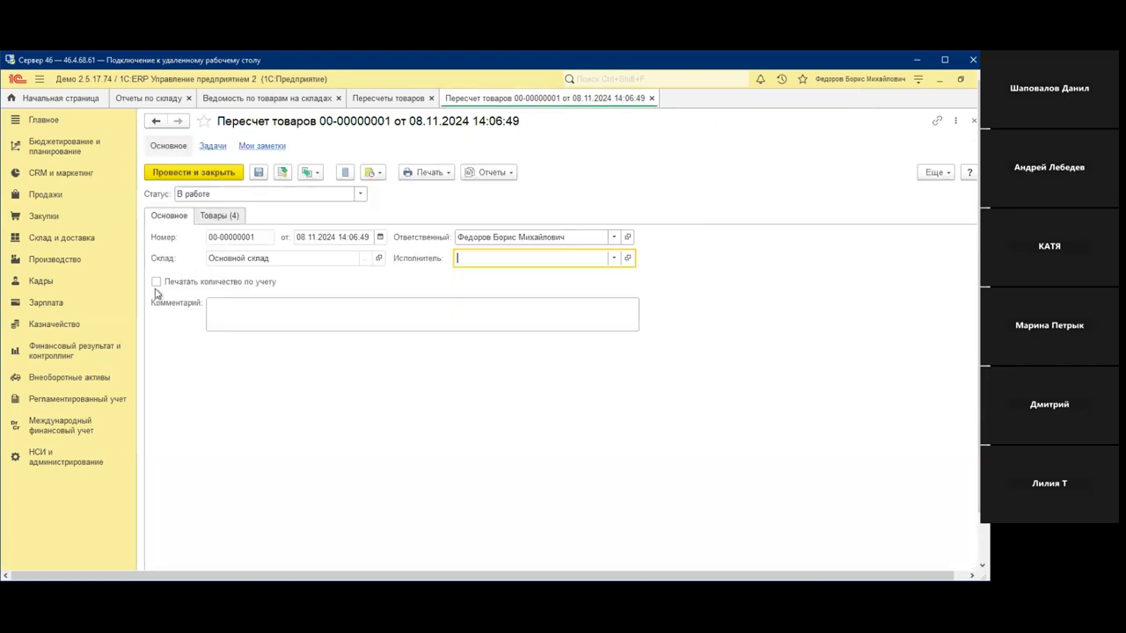
- Enable "Печатать количество по учету" for the recount, preview the "Бланк задания на пересчет товаров" form with book quantities and close it
left_click(156, 283)
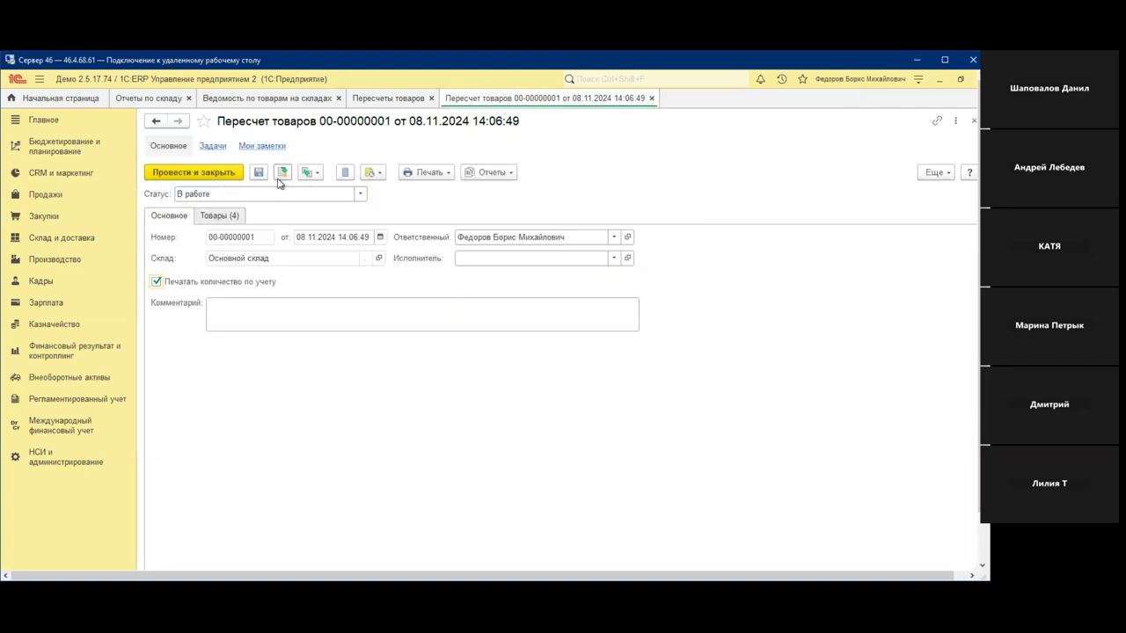
left_click(446, 174)
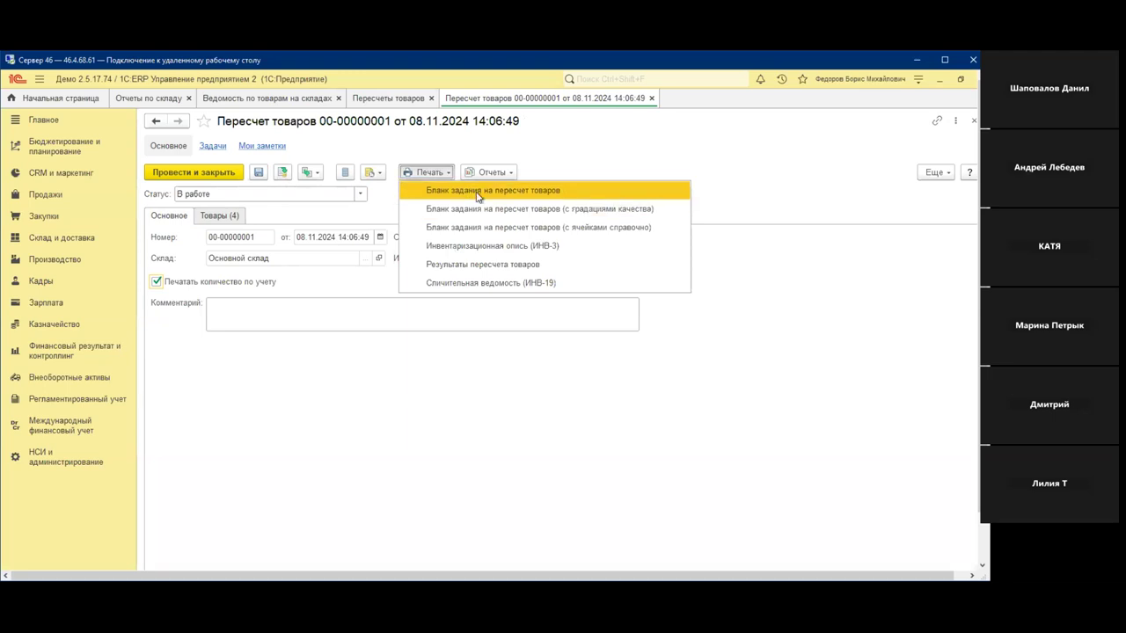
left_click(478, 197)
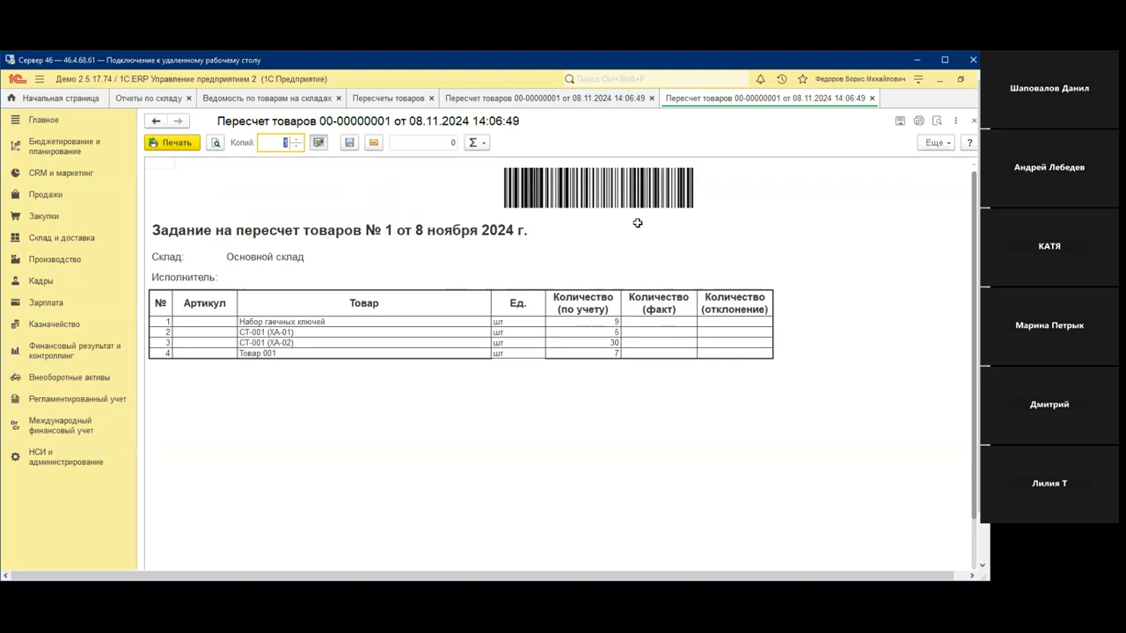
left_click(872, 97)
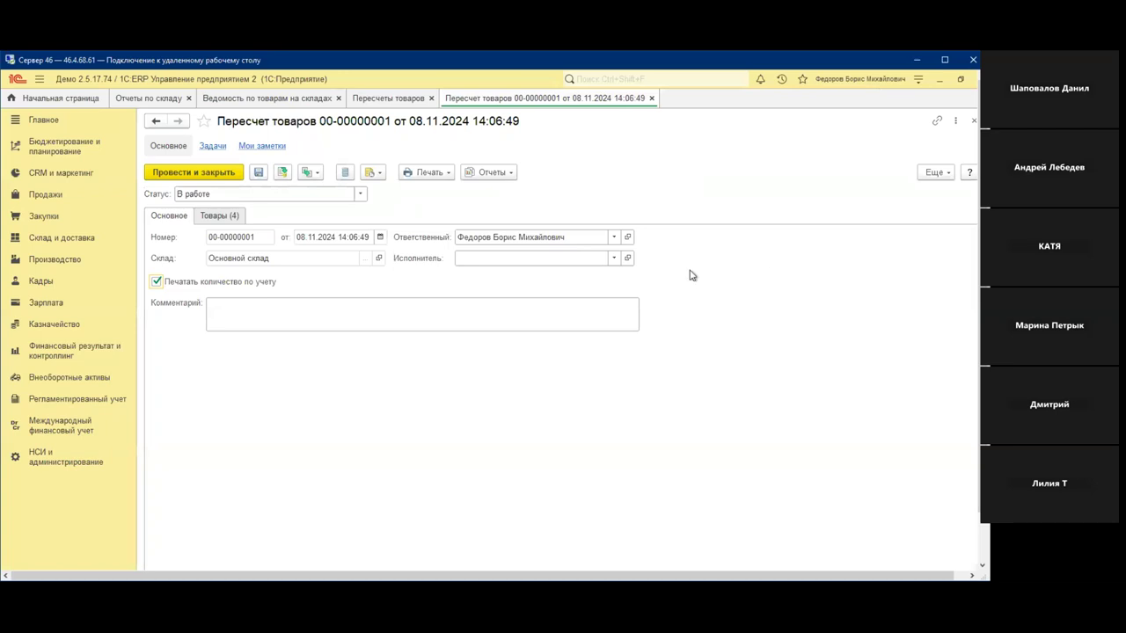
- Check the inventory list selection for the "Инвентаризационная опись (ИНВ-3)" and "Сличительная ведомость (ИНВ-19)" printouts, closing it each time without printing
left_click(448, 172)
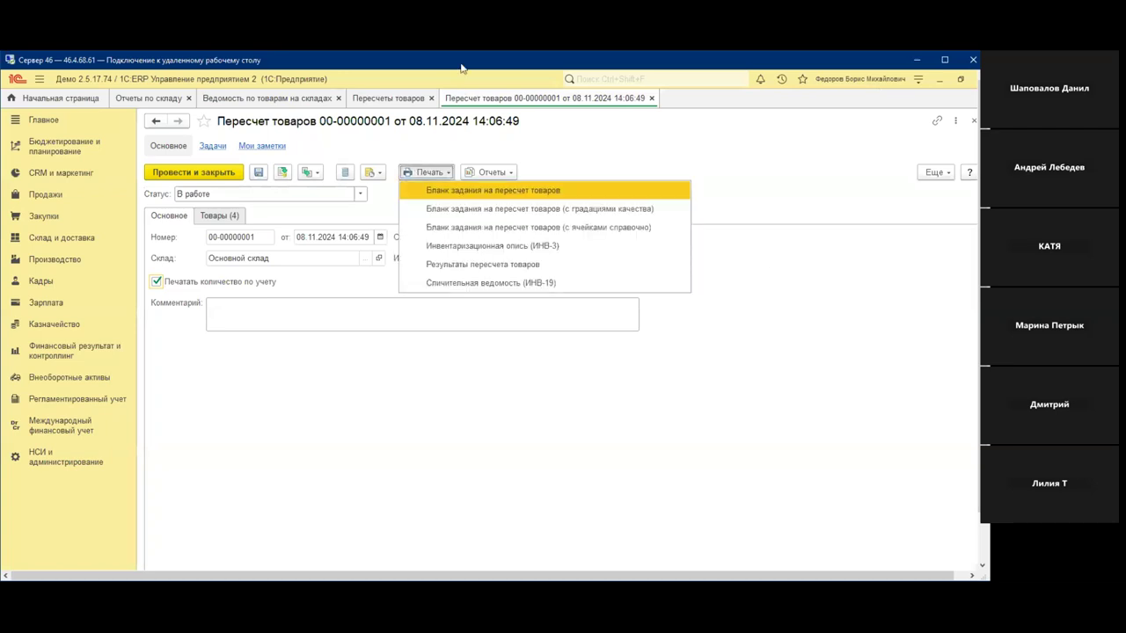
left_click(506, 247)
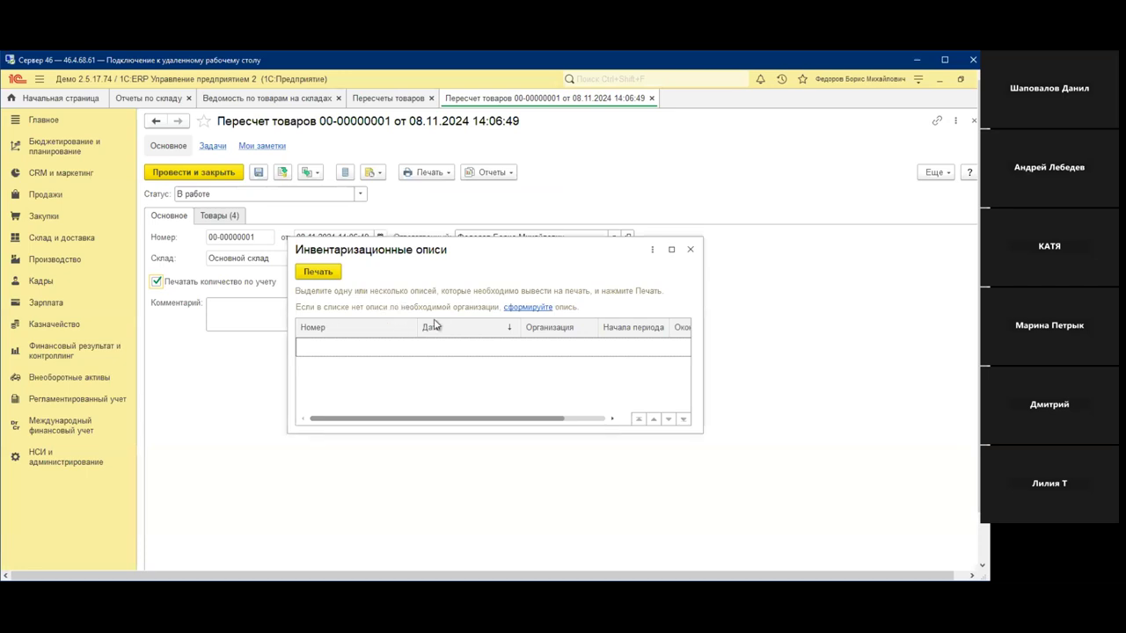
left_click(692, 251)
left_click(430, 173)
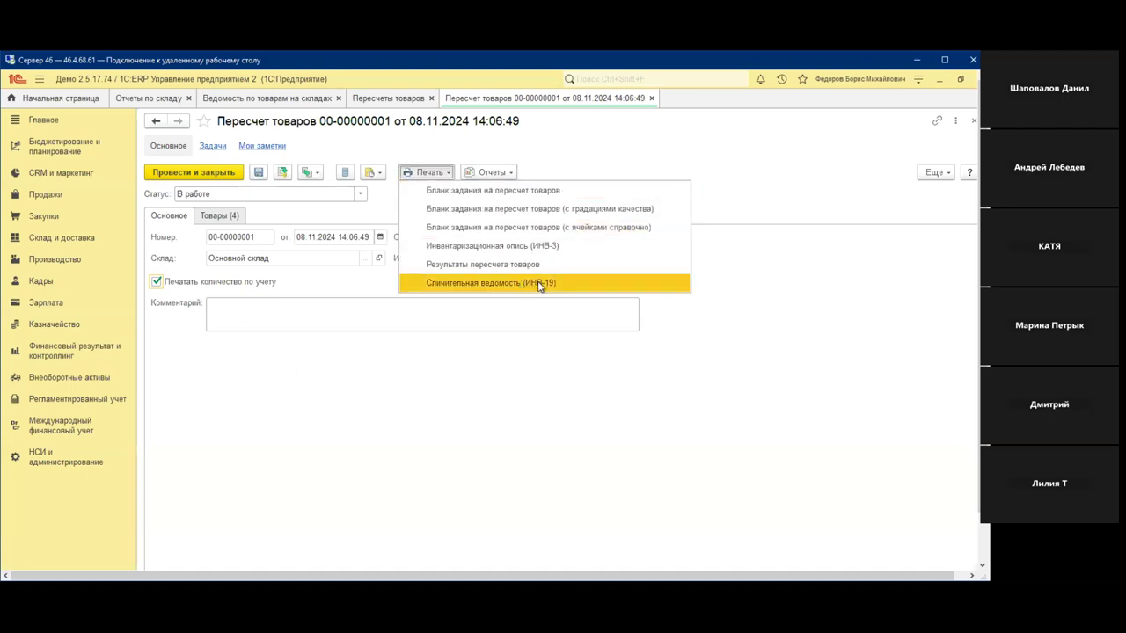
left_click(537, 284)
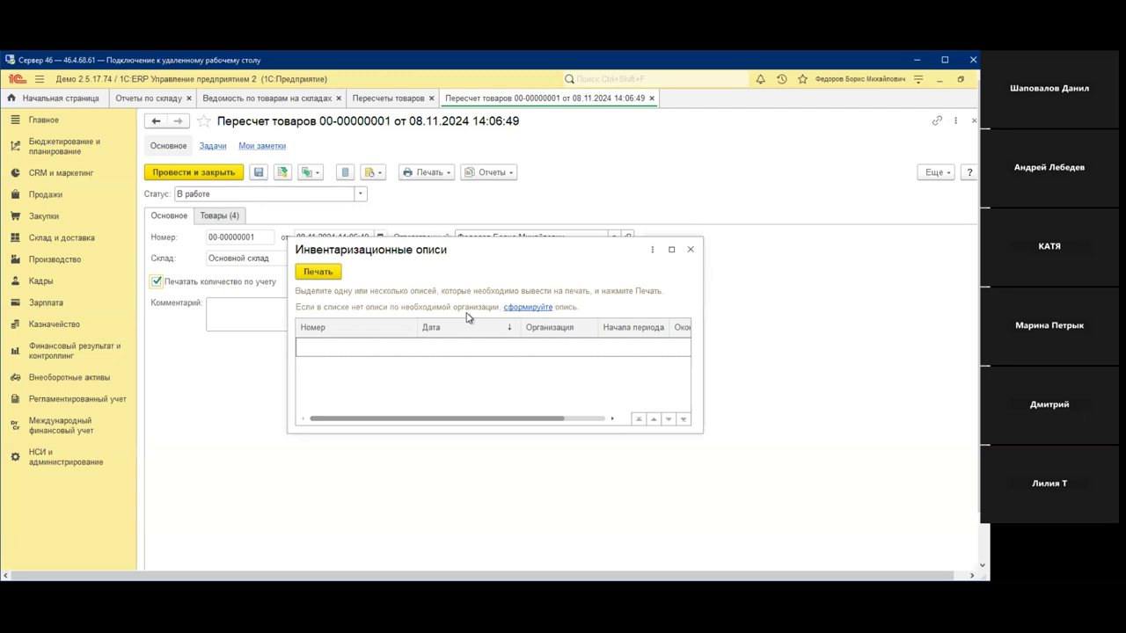
left_click(692, 249)
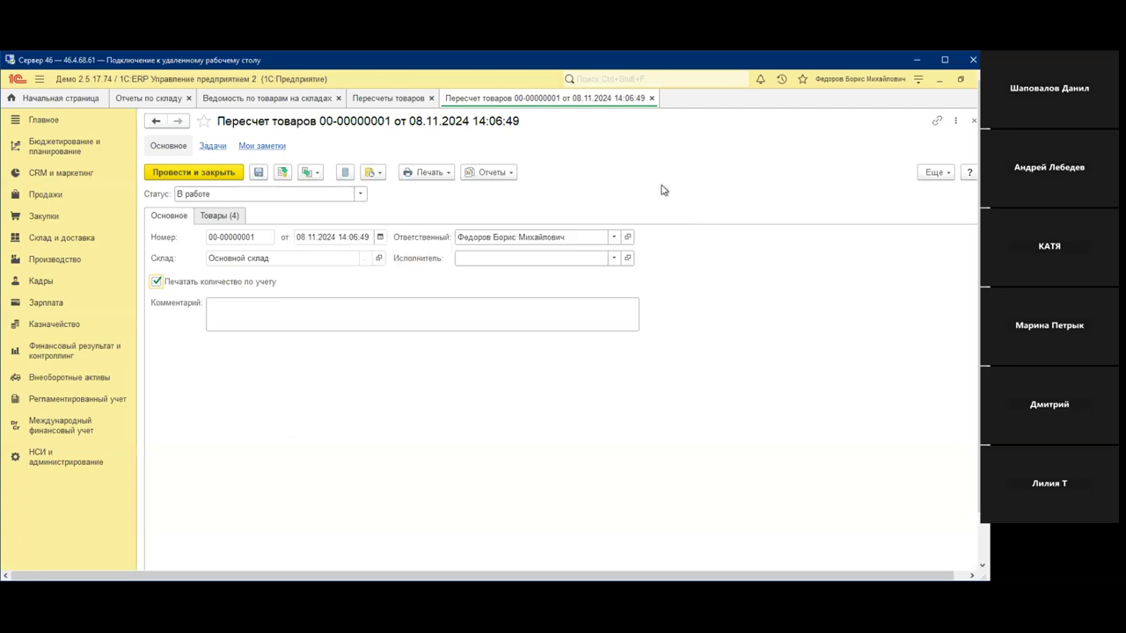
- Return to the recount's goods table and set the document status to "Внесение результатов"
left_click(219, 216)
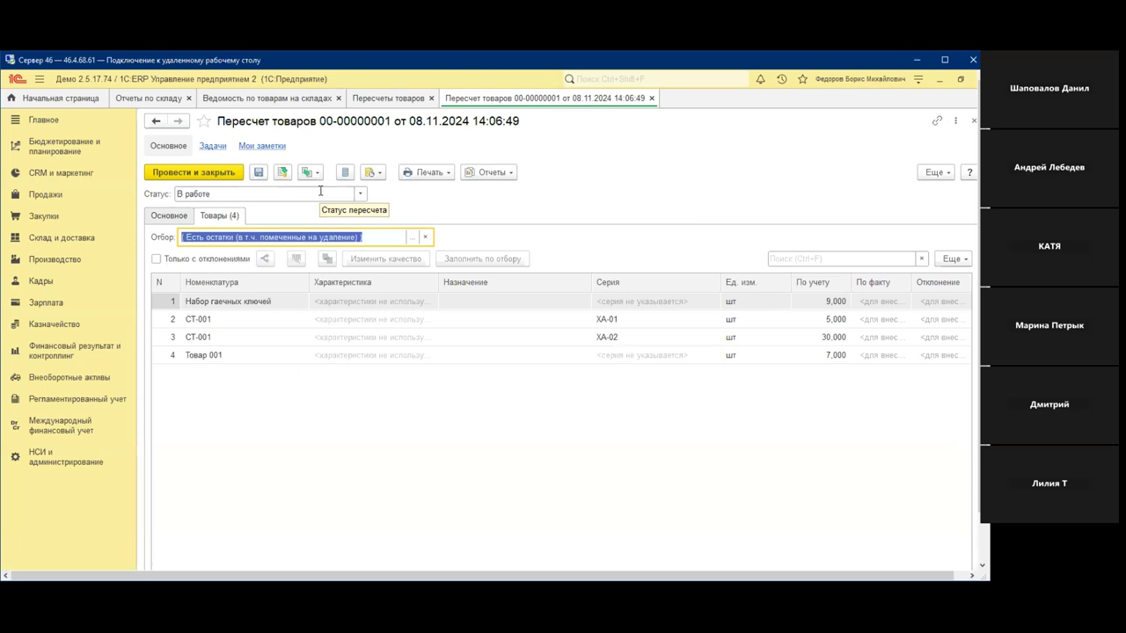
left_click(879, 316)
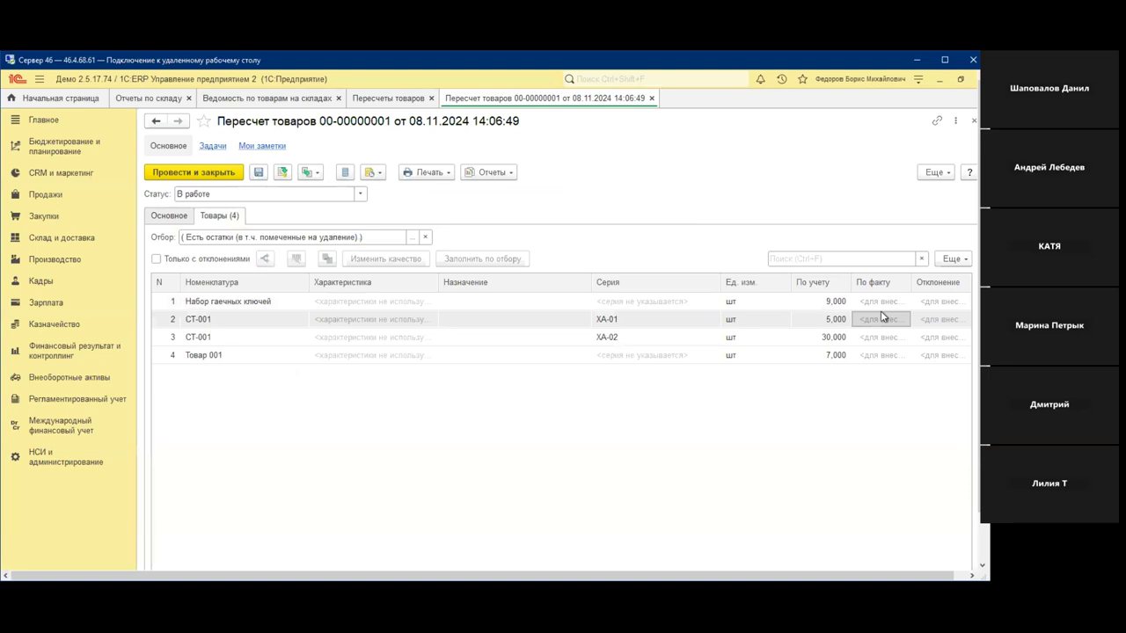
left_click(360, 194)
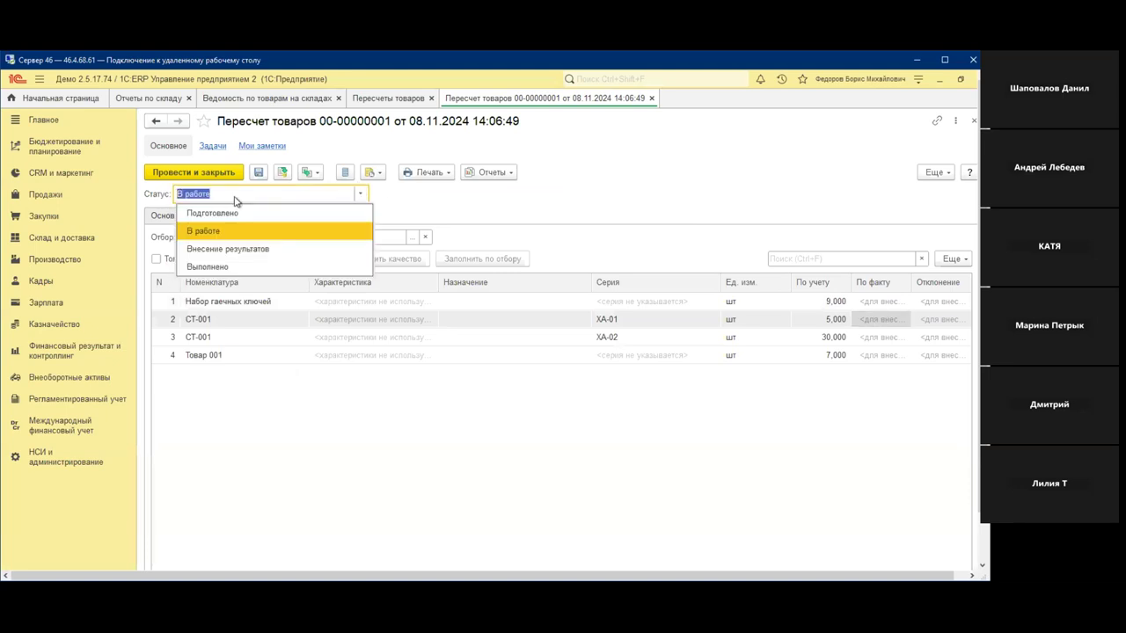
left_click(245, 250)
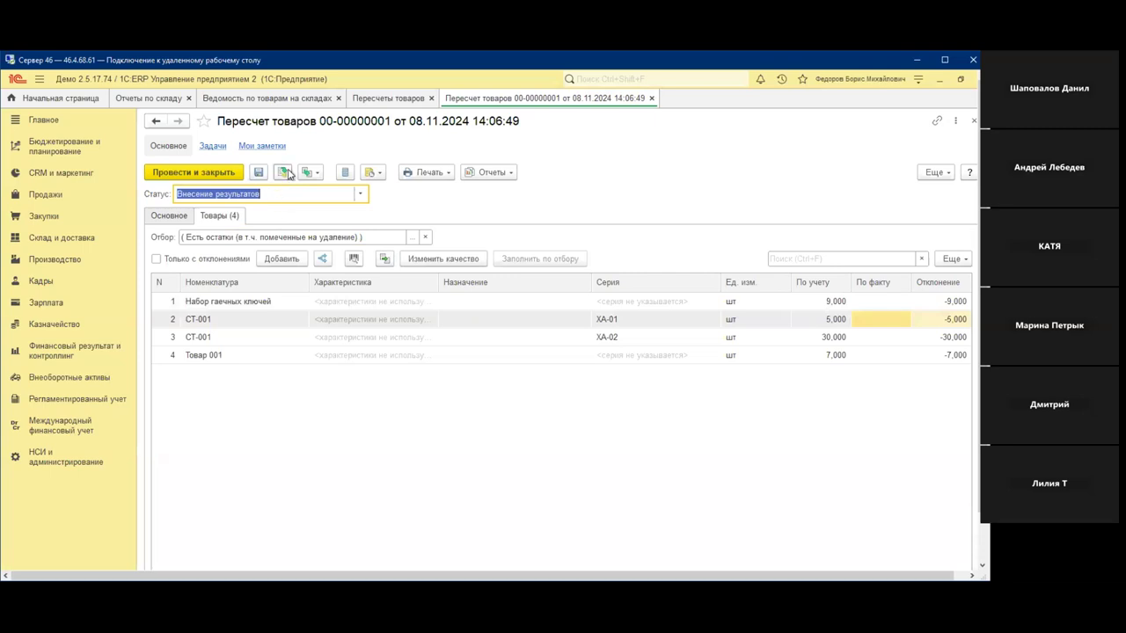
- Enter an actual quantity (По факту) of 12 for Набор гаечных ключей
left_click(871, 319)
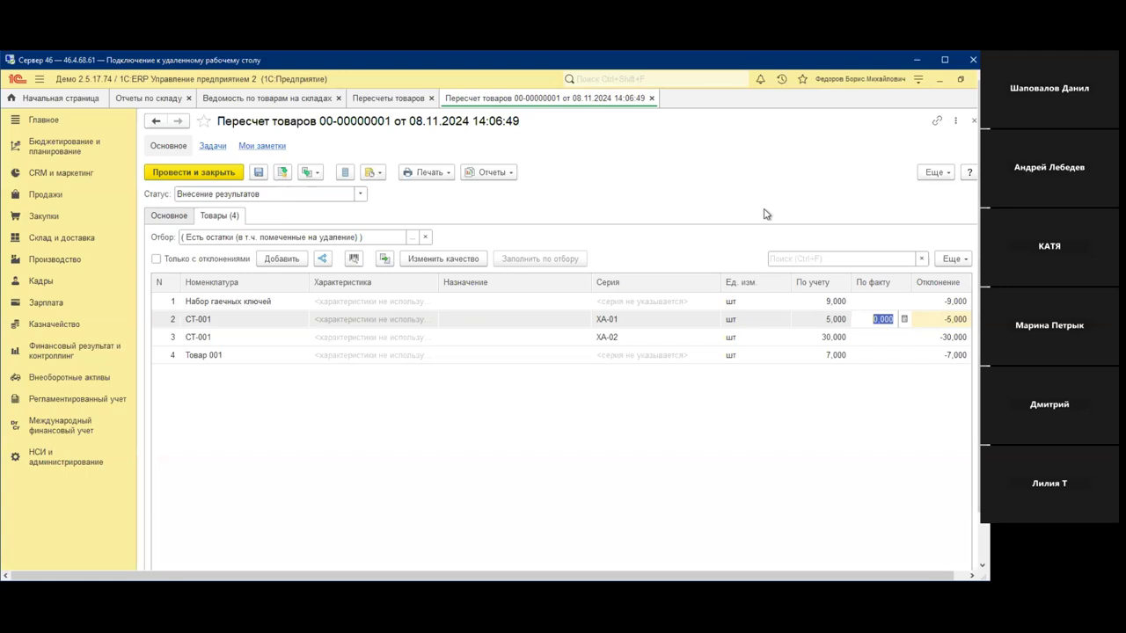
left_click(869, 301)
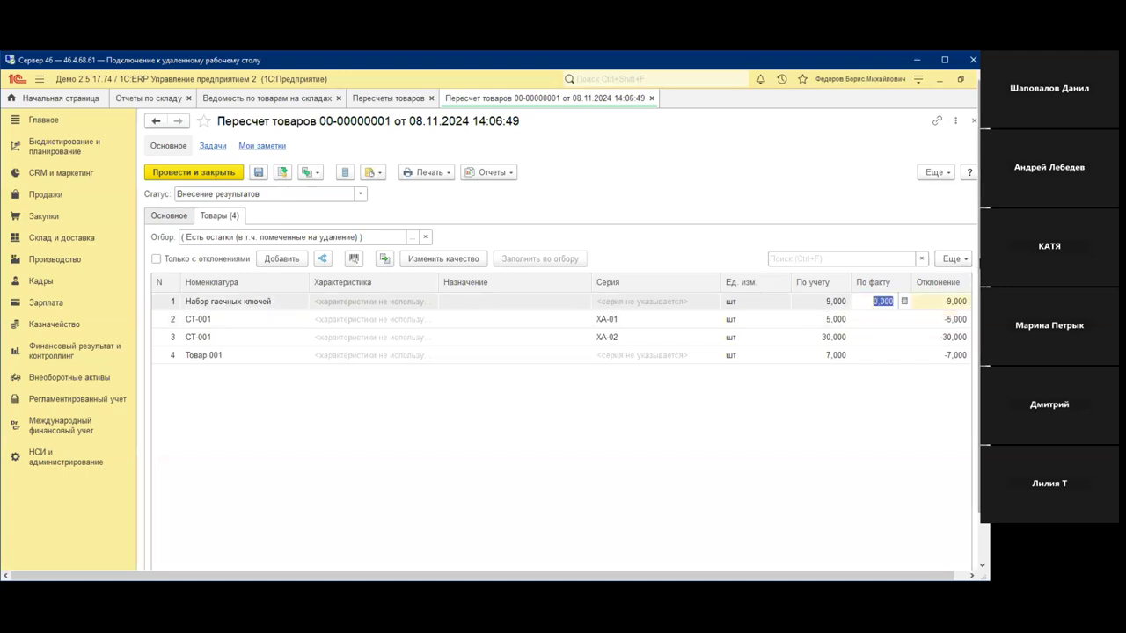
type("12")
key("Return")
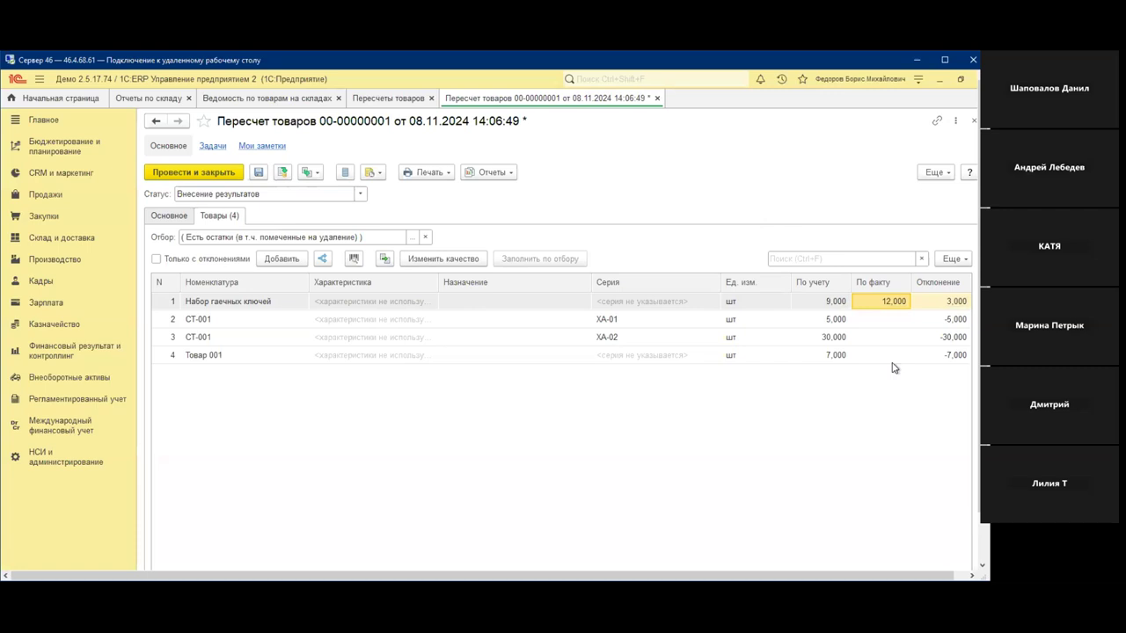
- Record the count for Товар 001 by setting its deviation (Отклонение) to -1
left_click(954, 357)
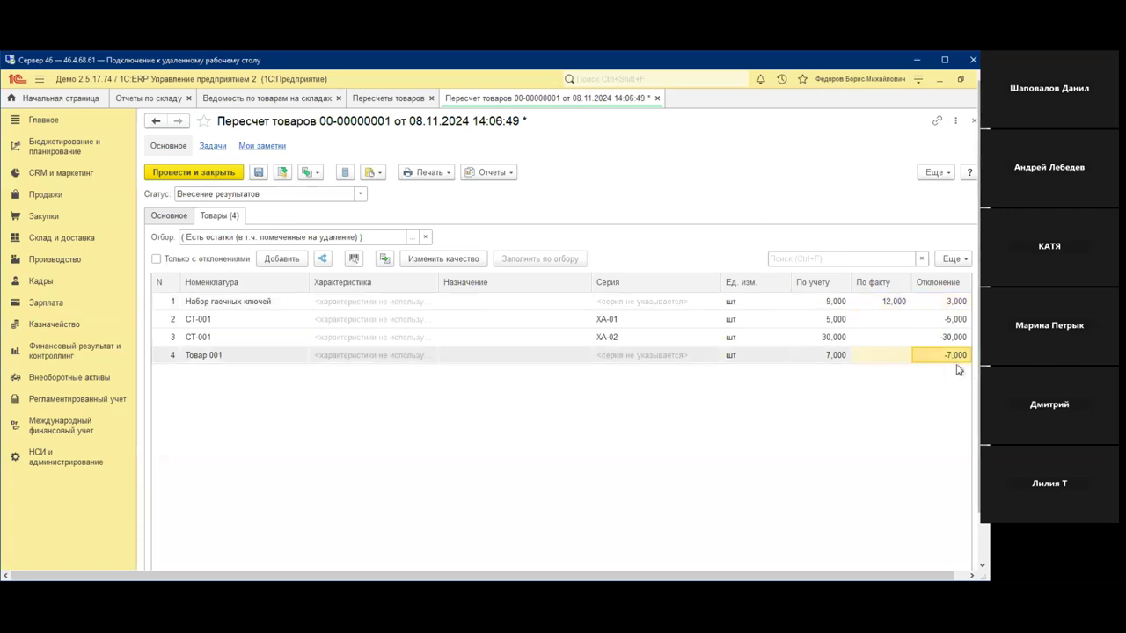
left_click(877, 358)
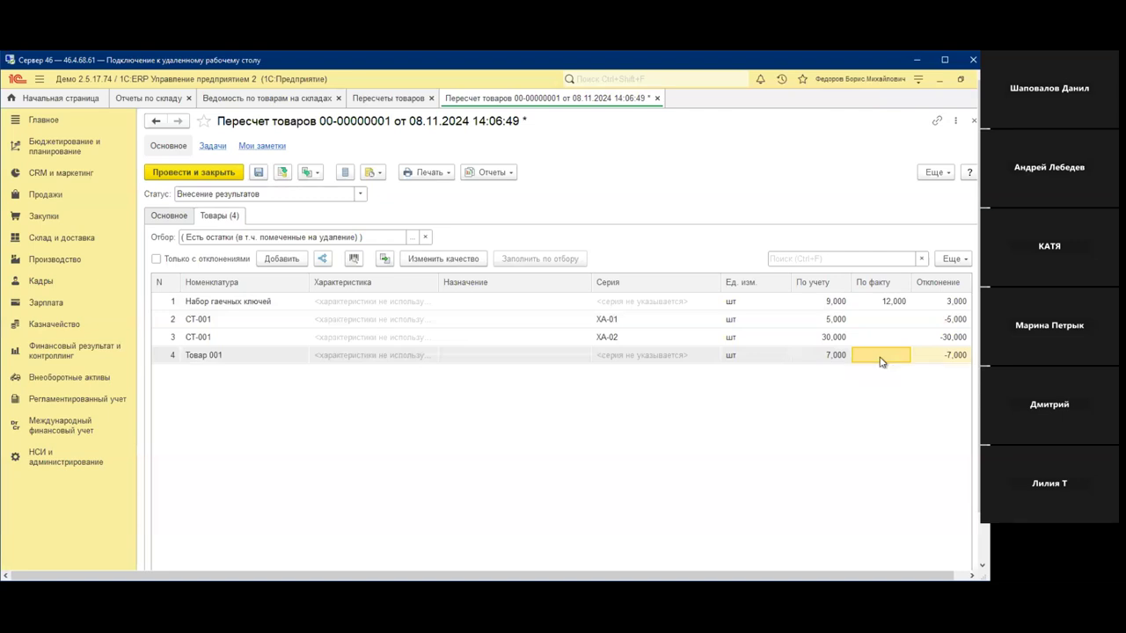
double_click(959, 358)
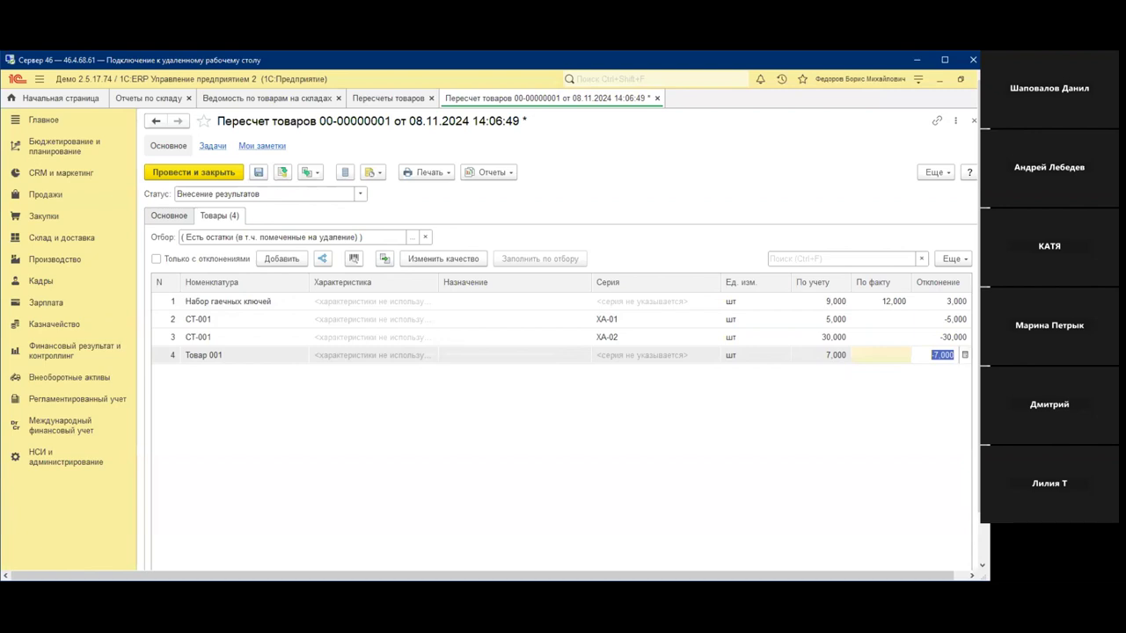
type("0")
key("Return")
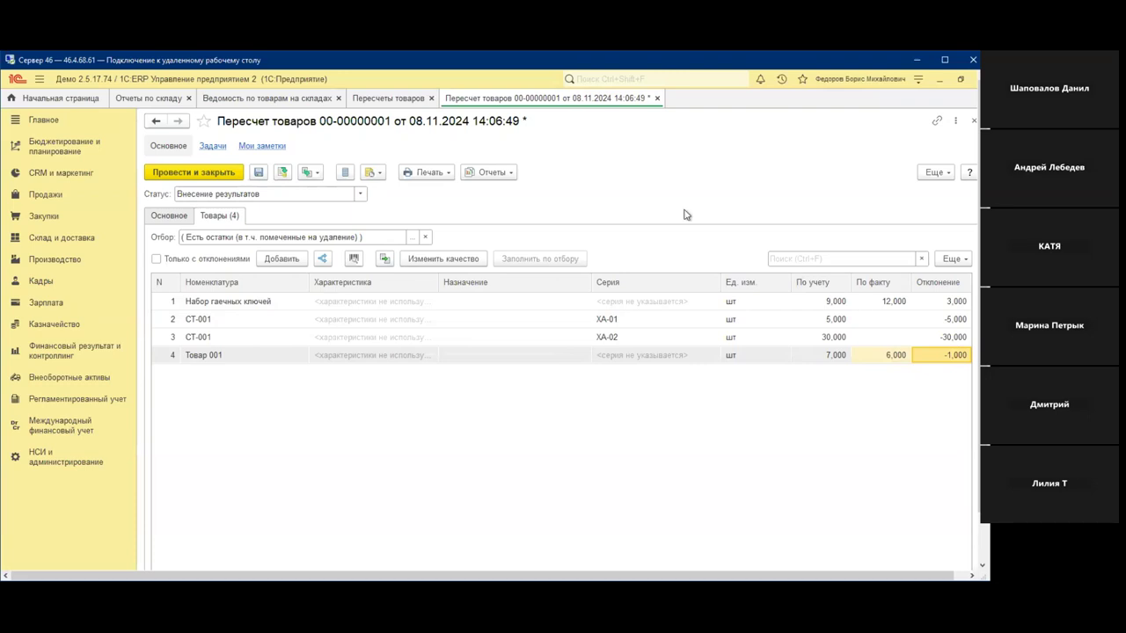
- Enter an actual quantity of 2 for СТ-001, series ХА-01, and change it to 3
double_click(896, 320)
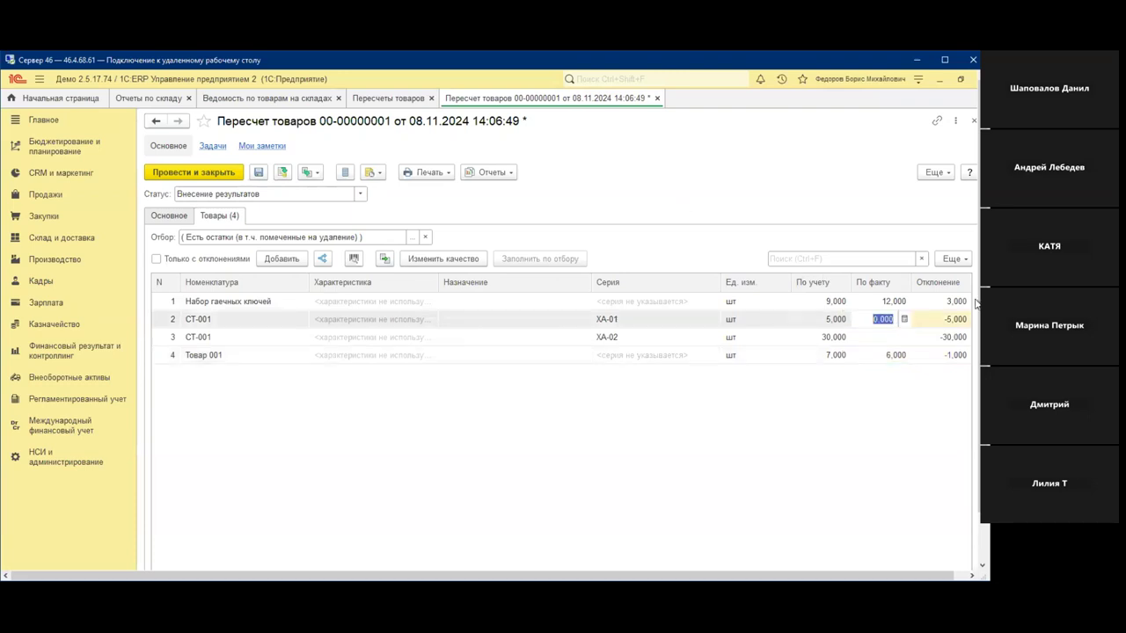
type("2")
key("Return")
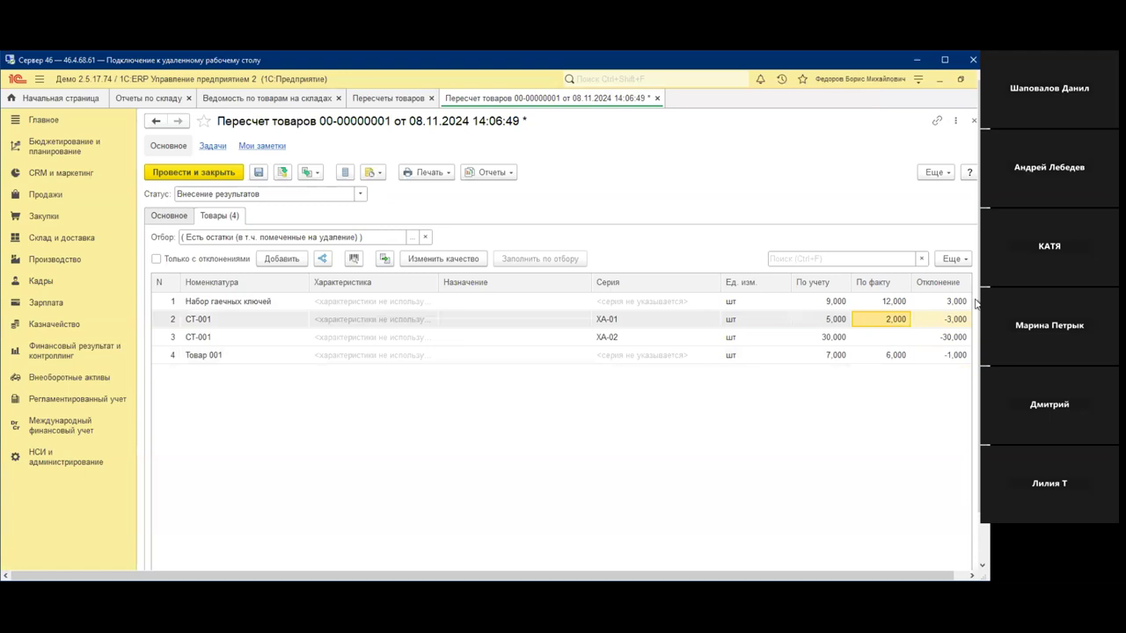
key("Return")
type("3")
key("Return")
- Set the actual quantities of СТ-001 to 27 for series ХА-02 and 8 for series ХА-01
double_click(861, 343)
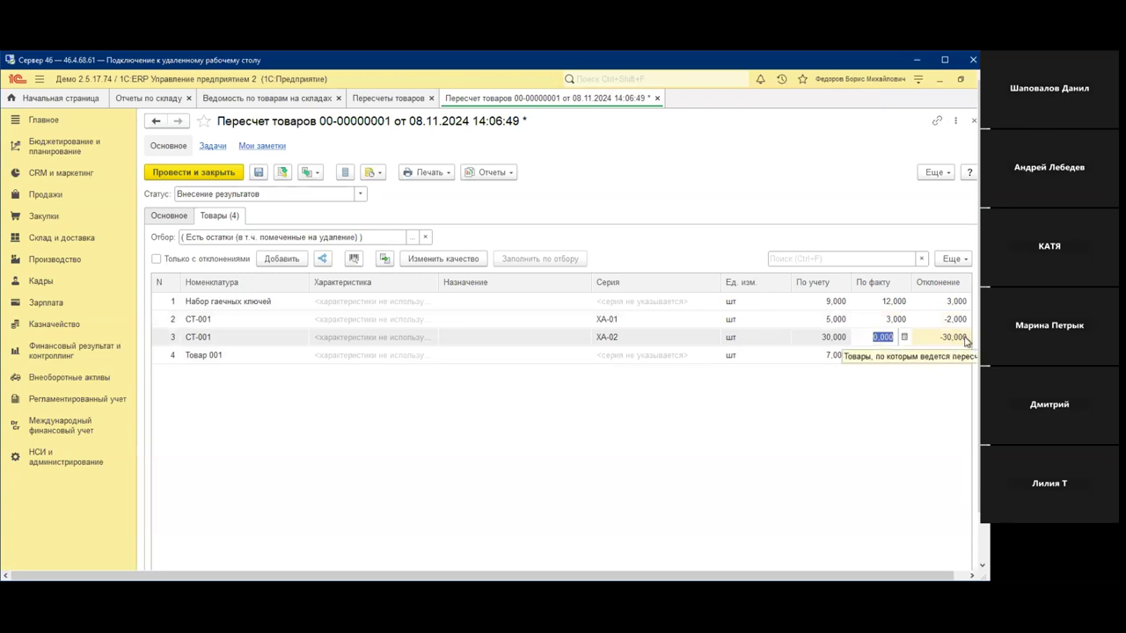
type("27")
key("Return")
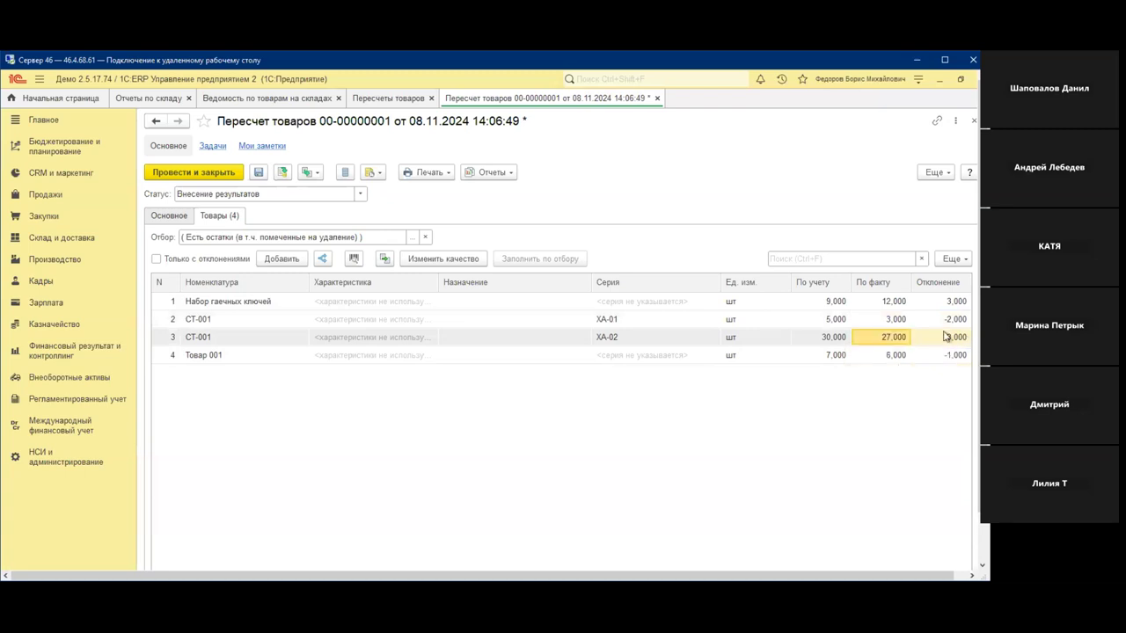
double_click(906, 319)
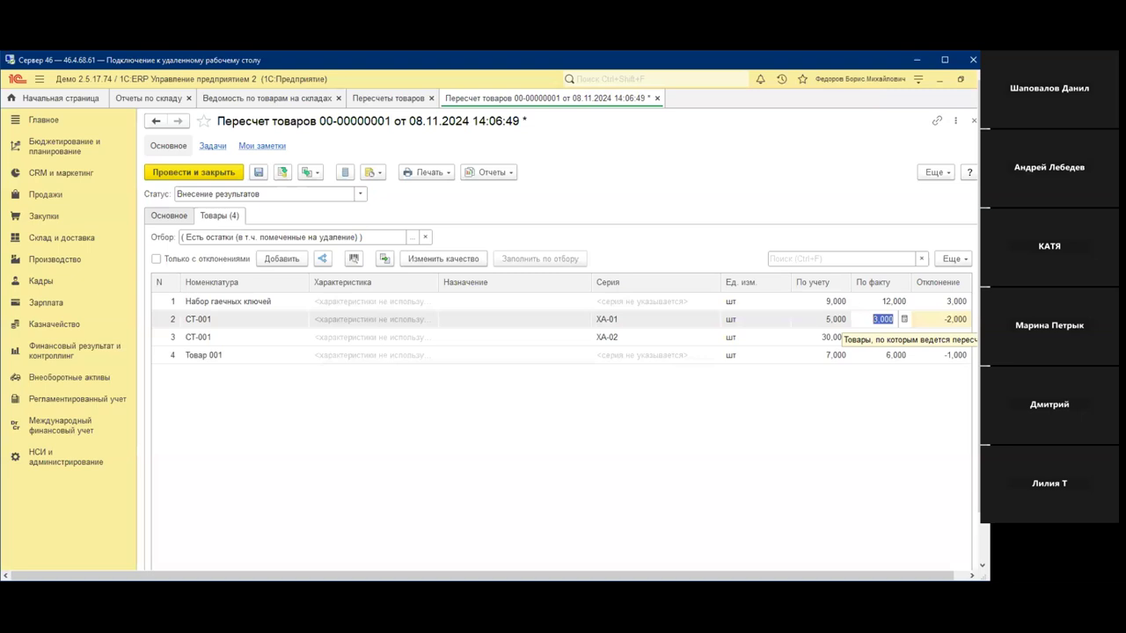
type("8")
key("Return")
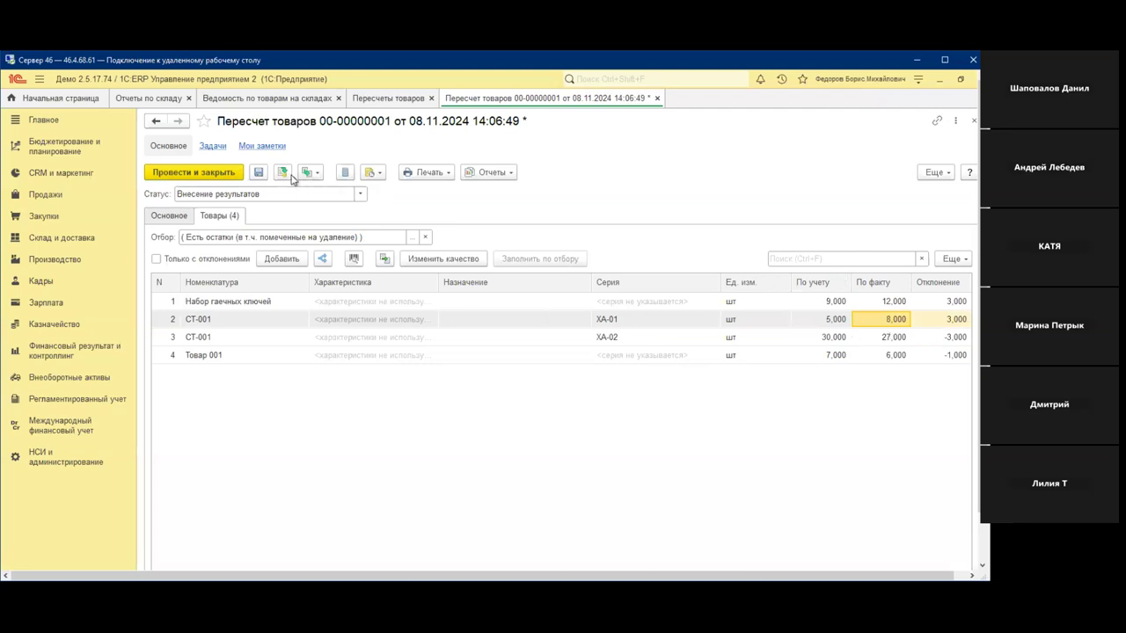
left_click(360, 193)
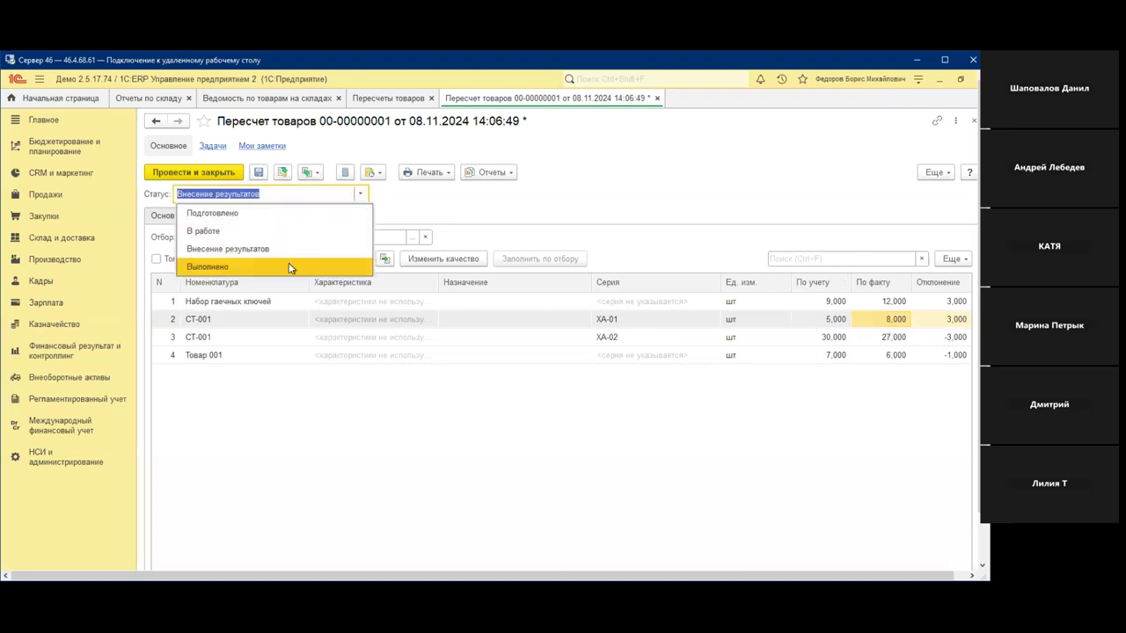
left_click(601, 173)
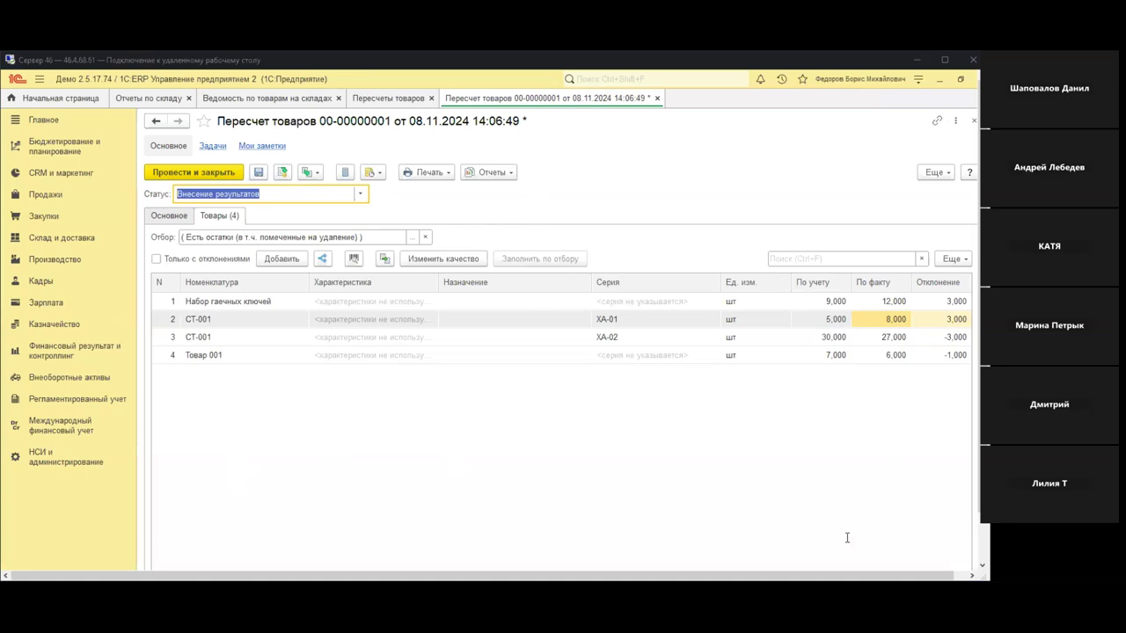
left_click(602, 386)
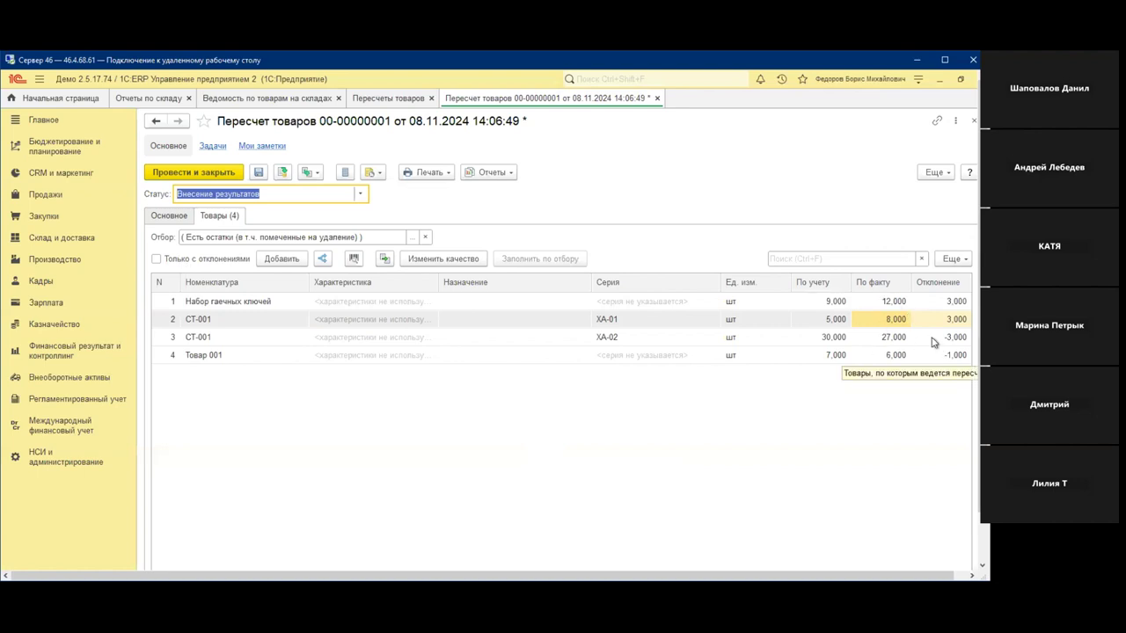
- Set the actual quantity of Товар 001 to 7, and check the goods list with the Только с отклонениями filter switched on and off again
double_click(889, 356)
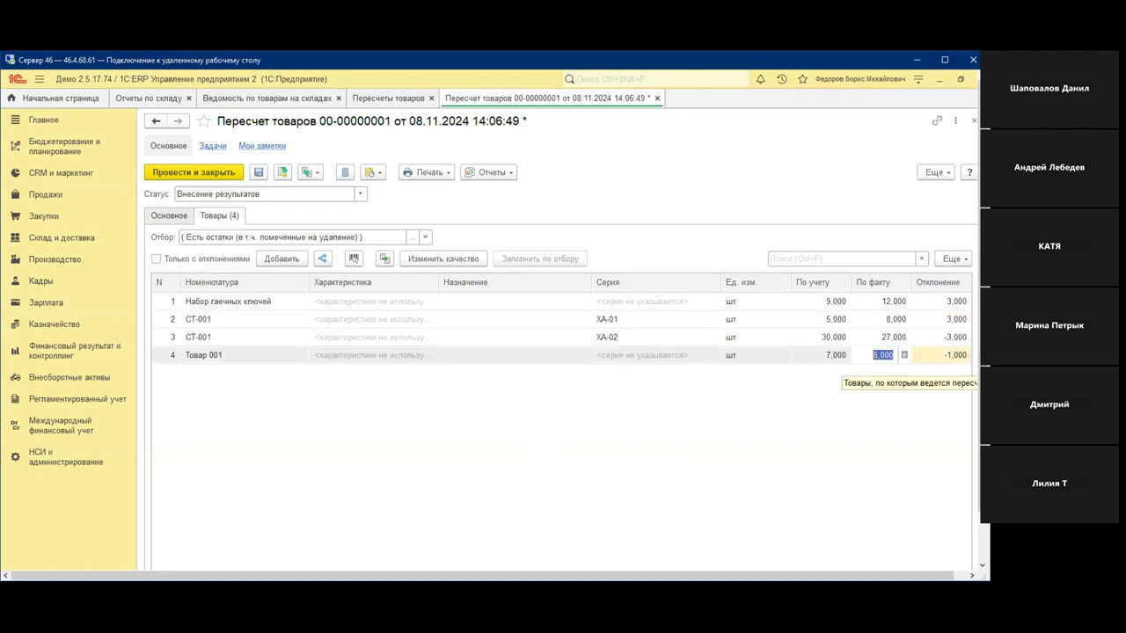
type("7")
key("Return")
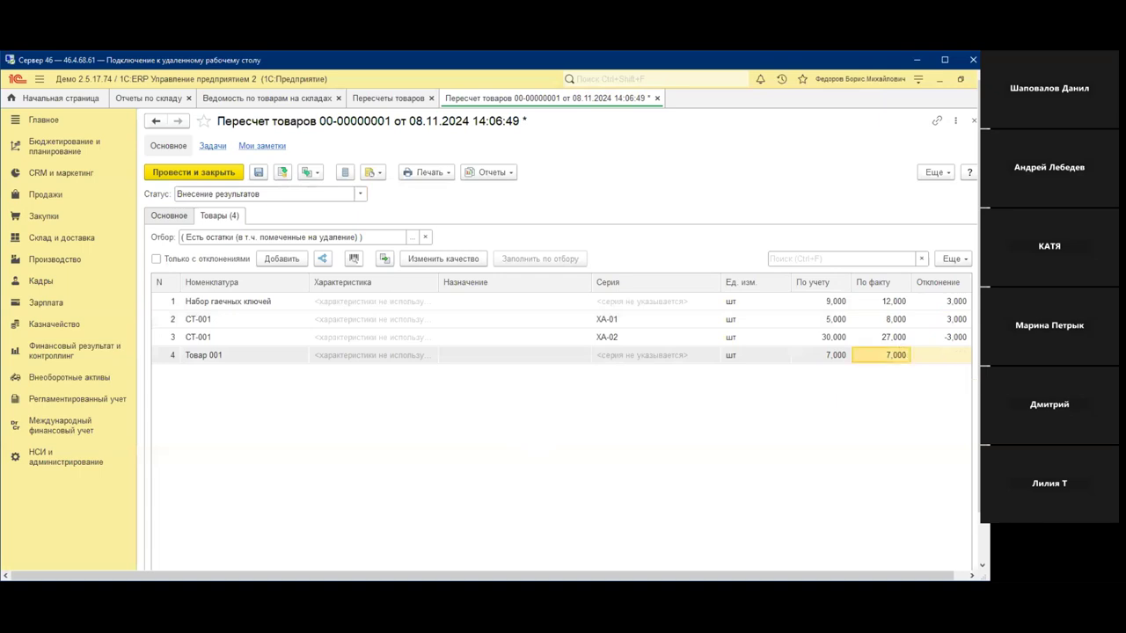
left_click(157, 259)
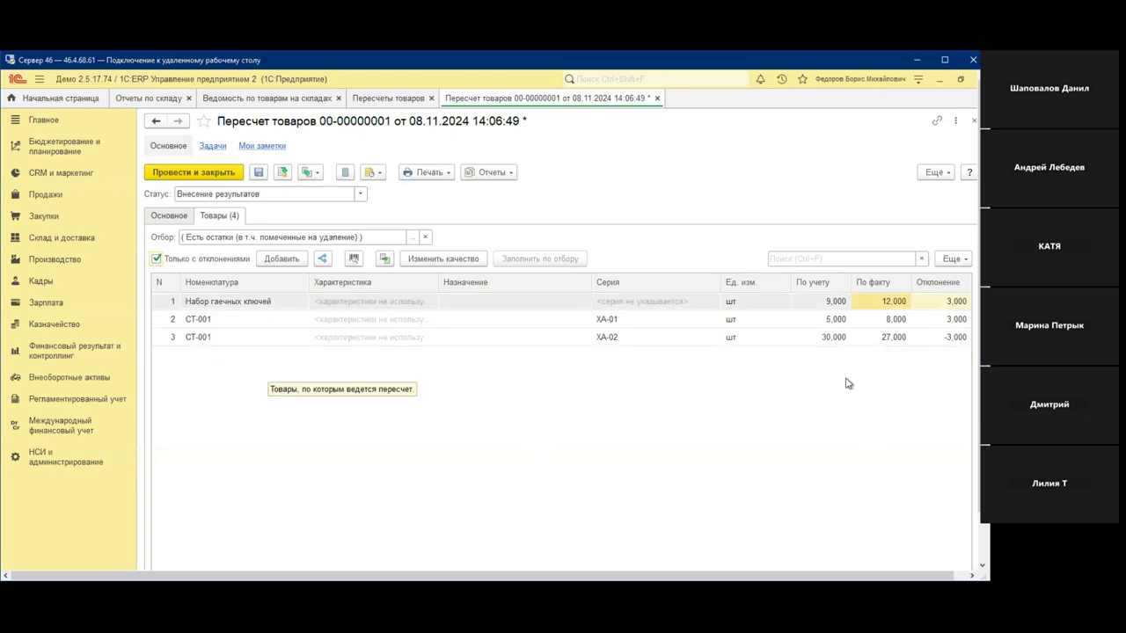
left_click(156, 260)
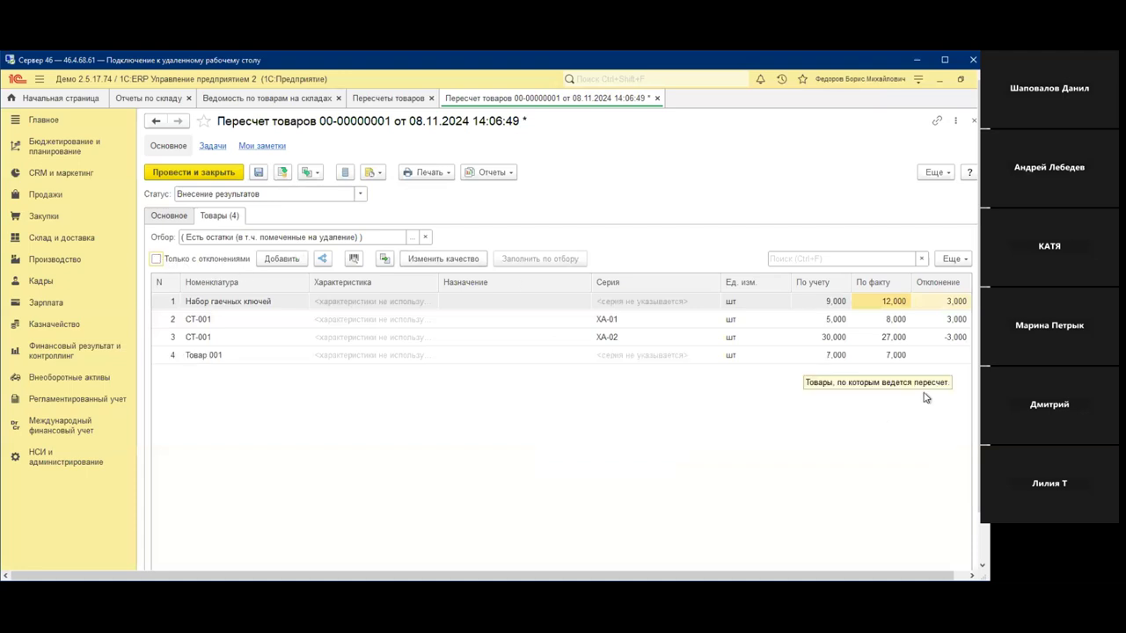
- Set the deviation (Отклонение) of Товар 001 to -1
double_click(948, 356)
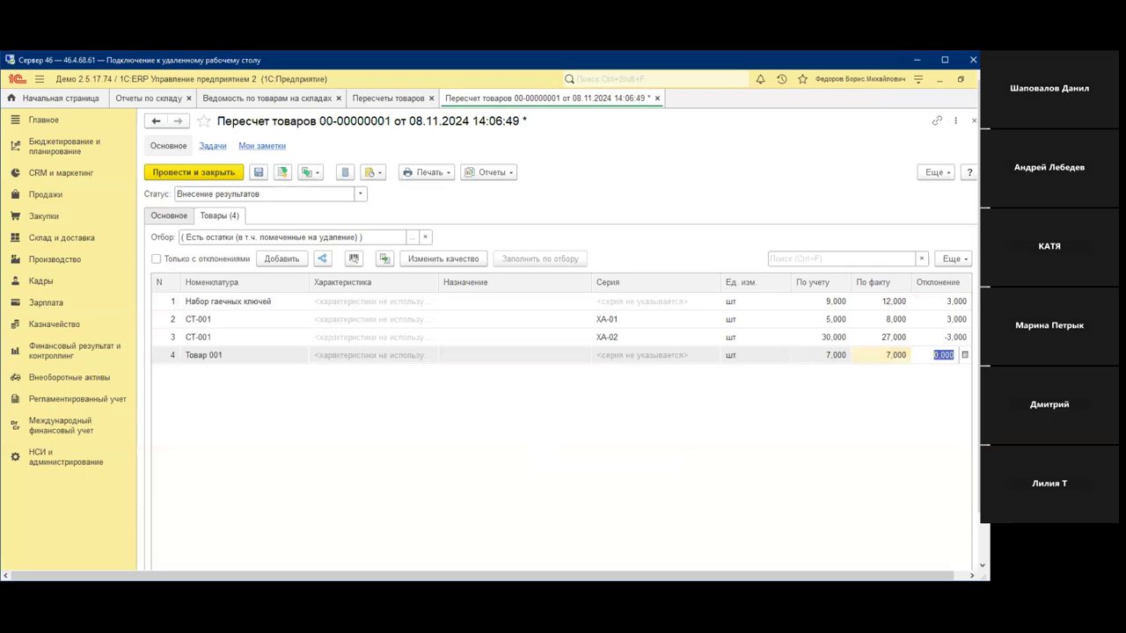
type("-1")
key("Return")
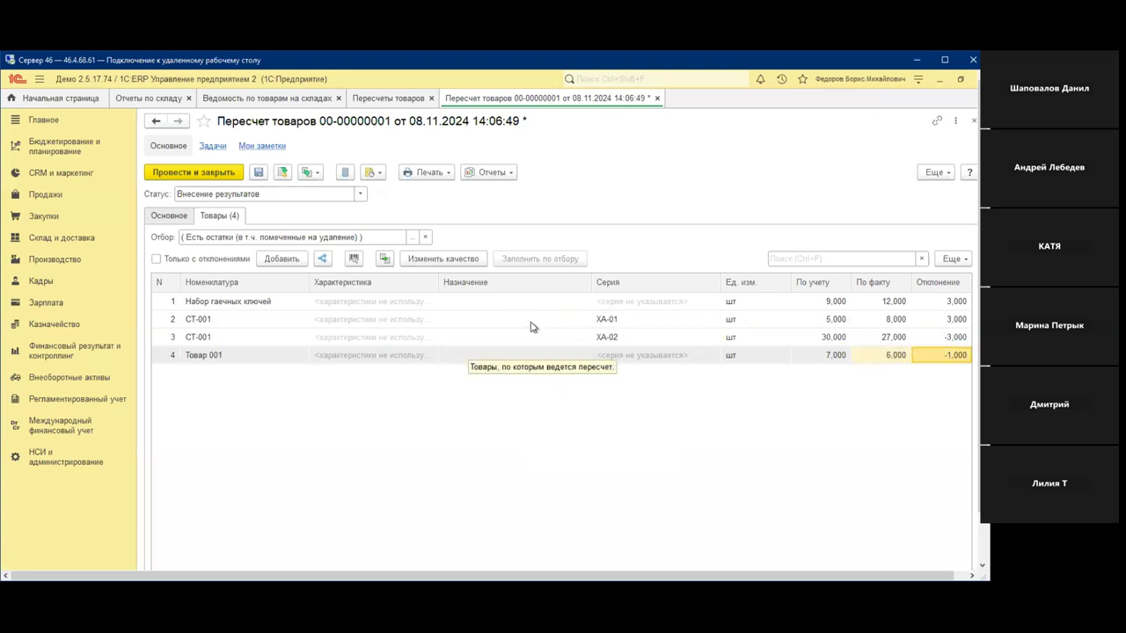
- Change the recount's status to Выполнено, then post and close the document
left_click(360, 193)
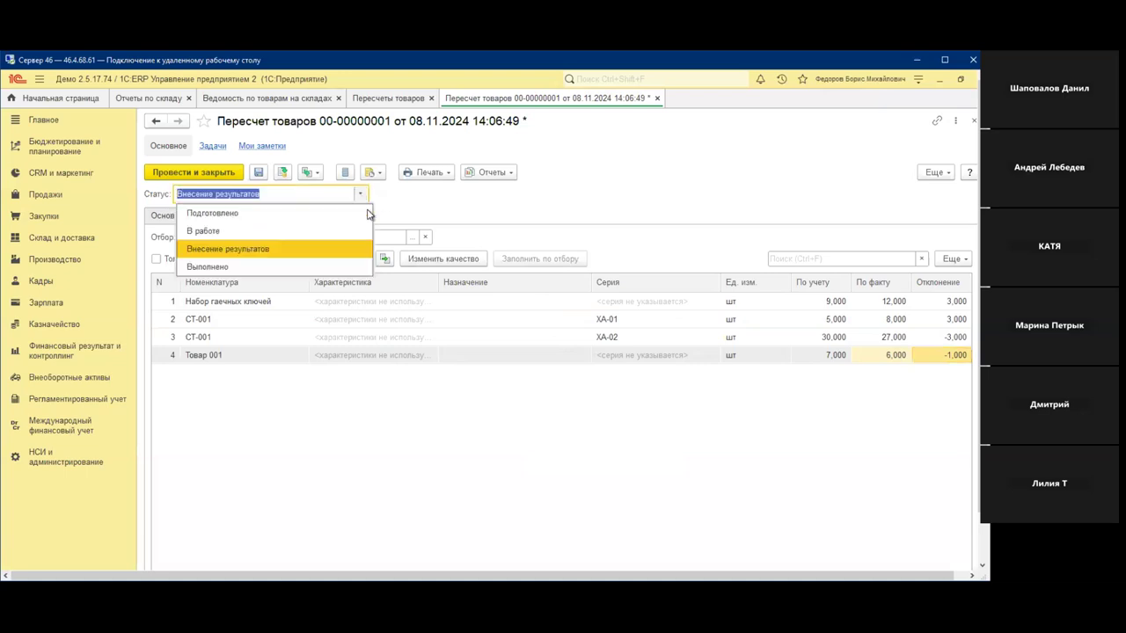
left_click(314, 267)
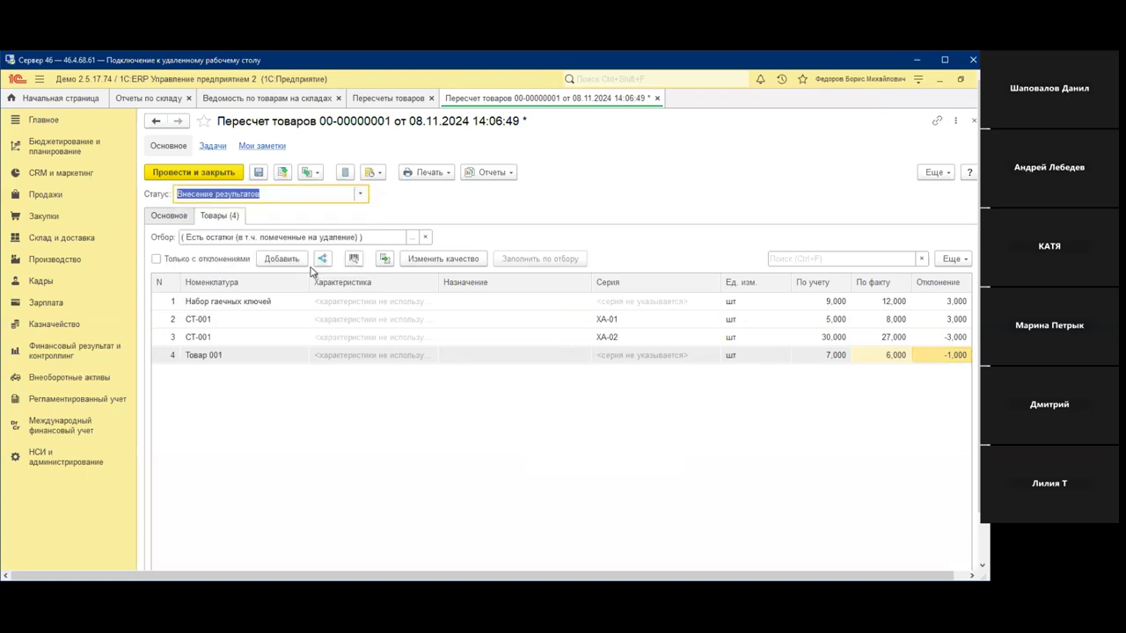
left_click(218, 175)
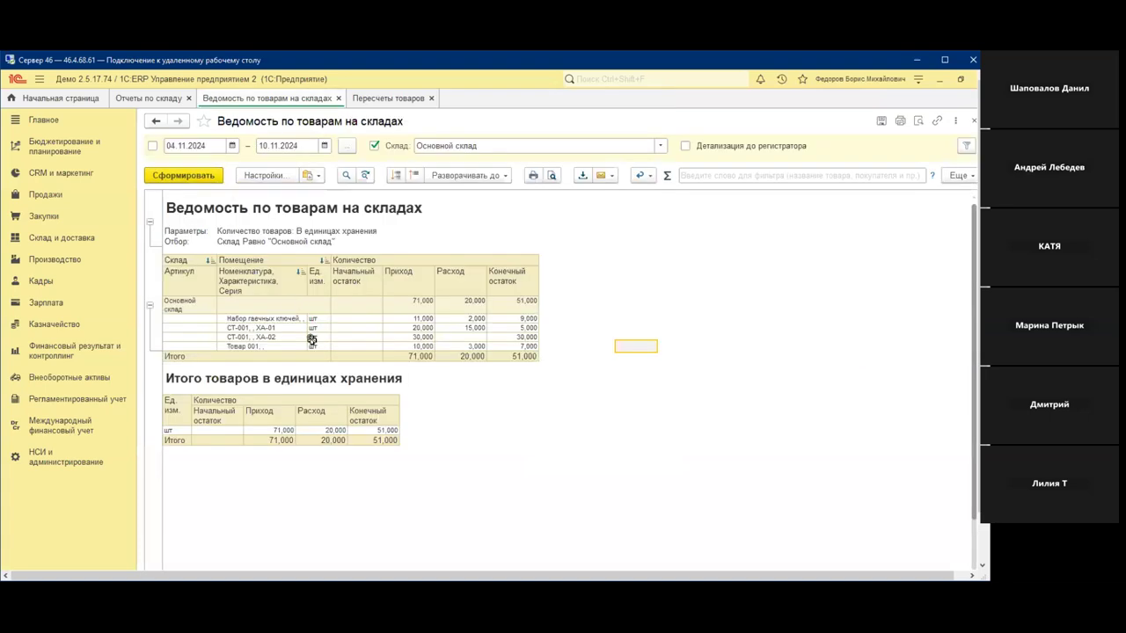
- Refresh the Ведомость по товарам на складах report, then regenerate it with the period starting on 08.11.2024
left_click_drag(419, 347, 419, 337)
left_click(169, 176)
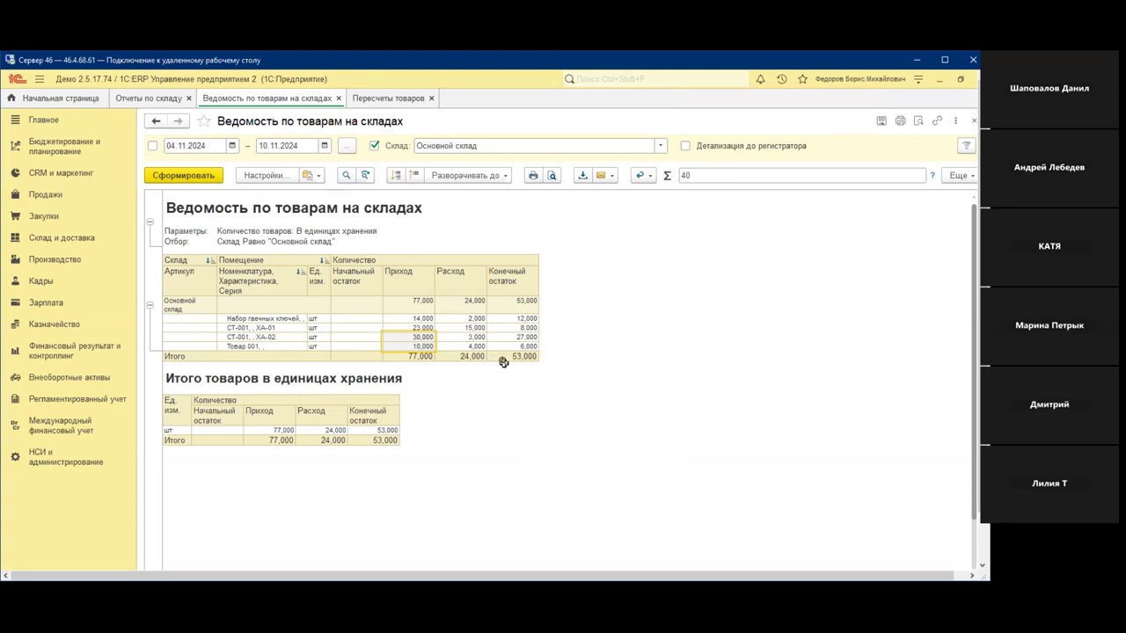
left_click(232, 146)
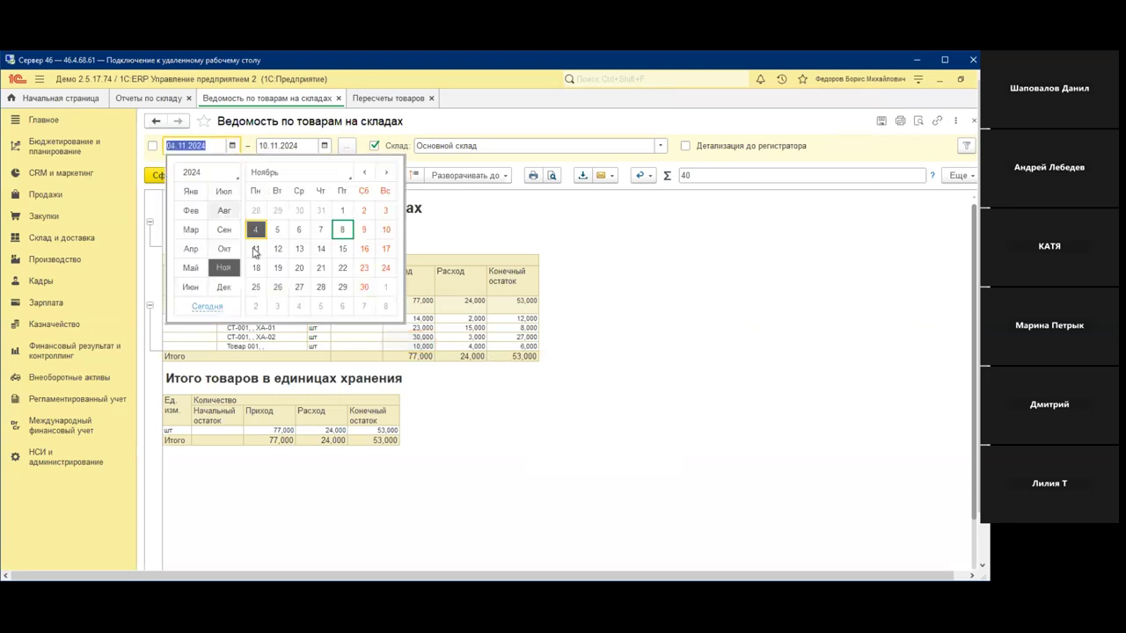
left_click(342, 229)
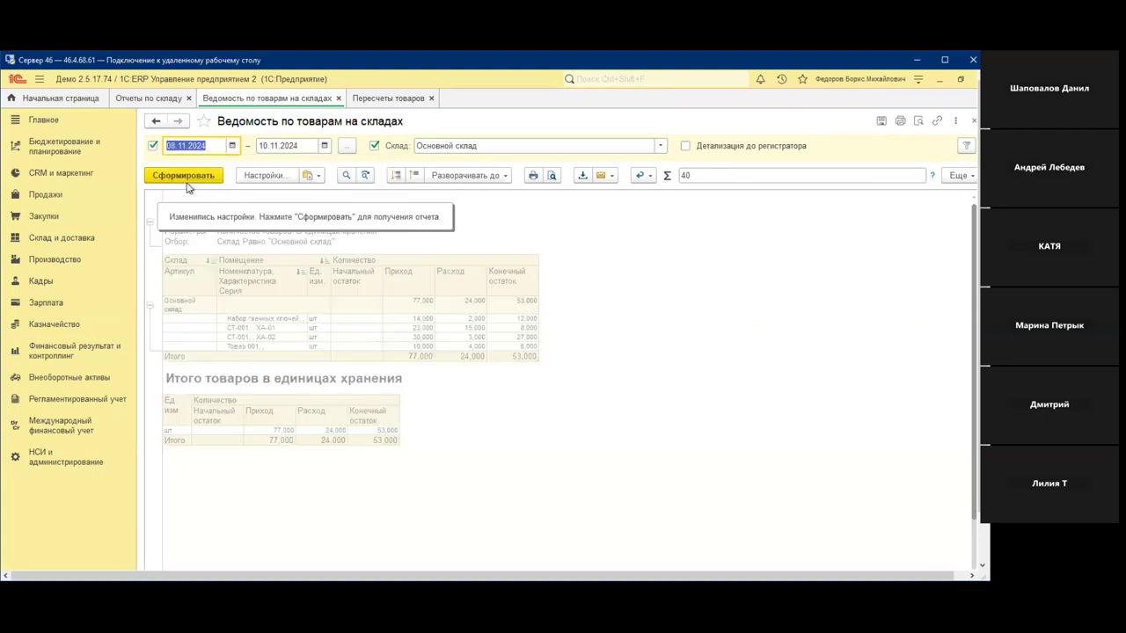
left_click(193, 175)
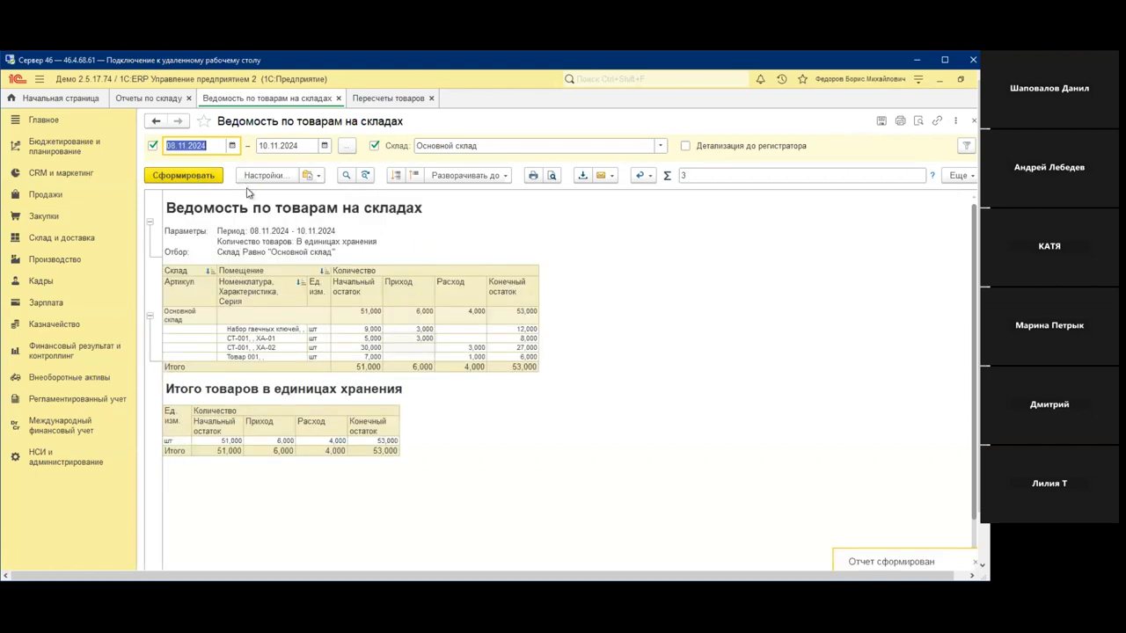
- Inspect the receipts and issues in the stock report and regenerate it with Детализация до регистратора enabled to find the source documents
left_click_drag(414, 330, 475, 359)
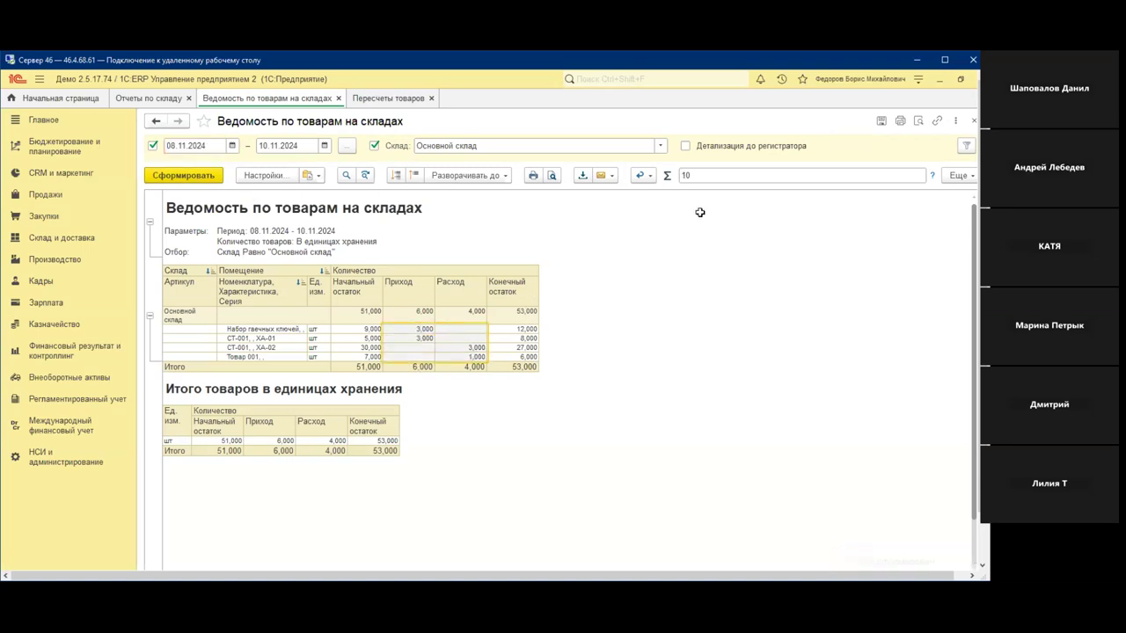
left_click(685, 146)
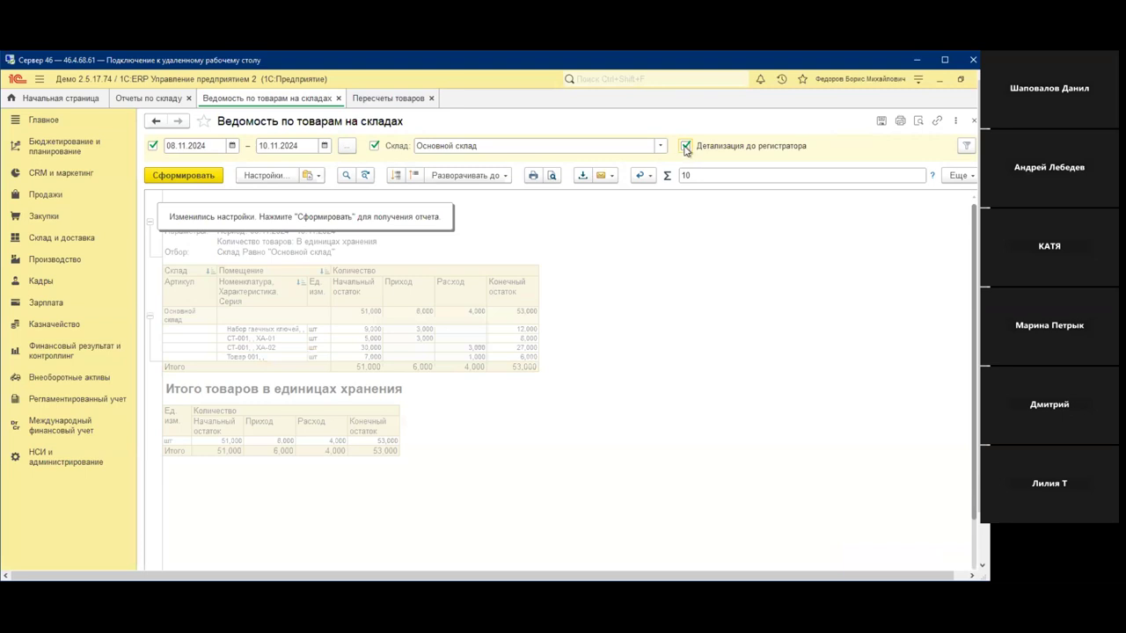
left_click(190, 177)
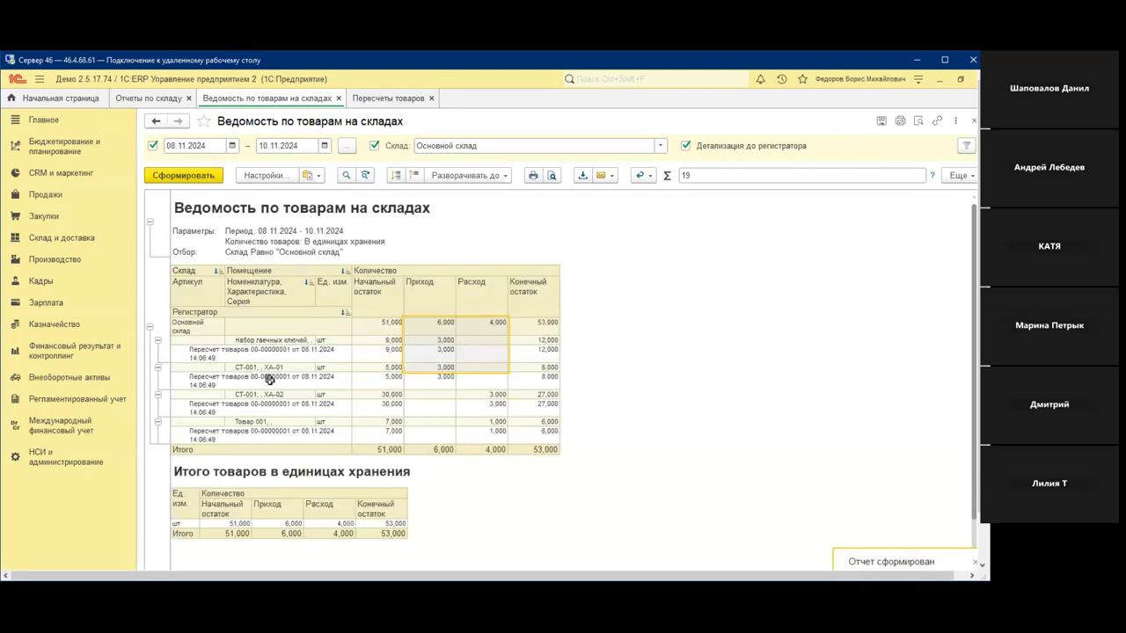
left_click(270, 379)
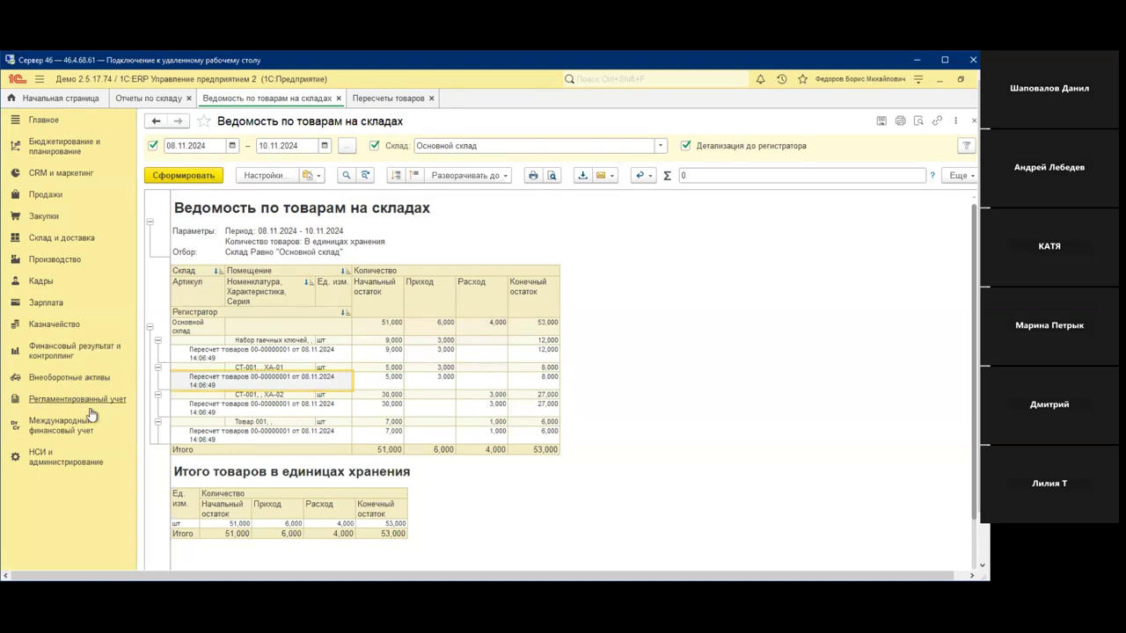
- Open the Ведомость по товарам организаций report from the financial result reports
left_click(71, 359)
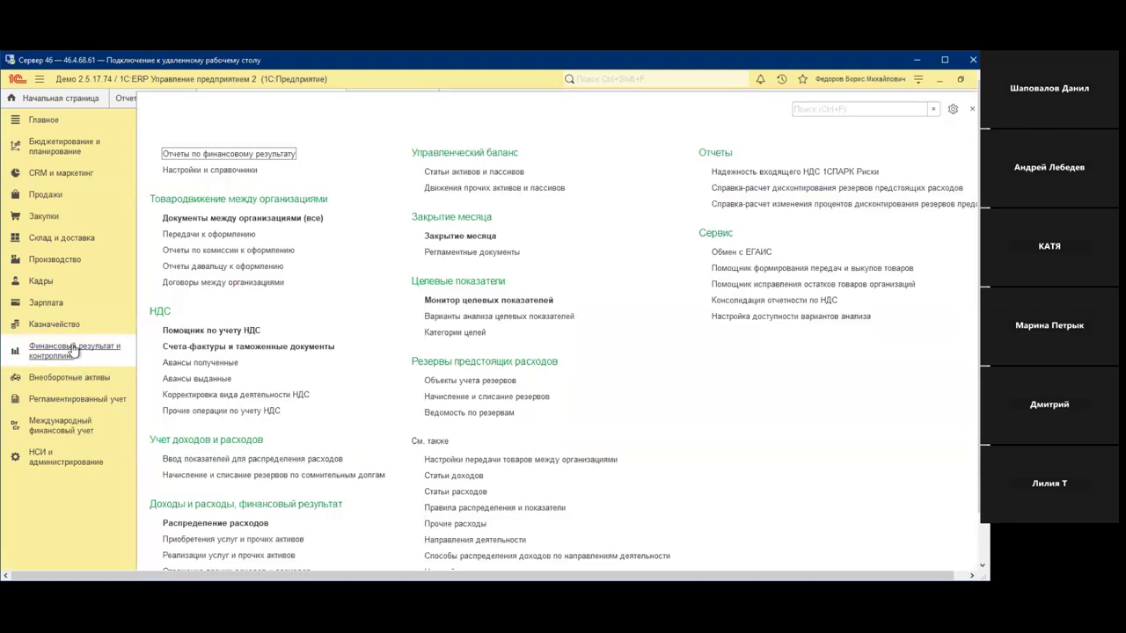
left_click(249, 154)
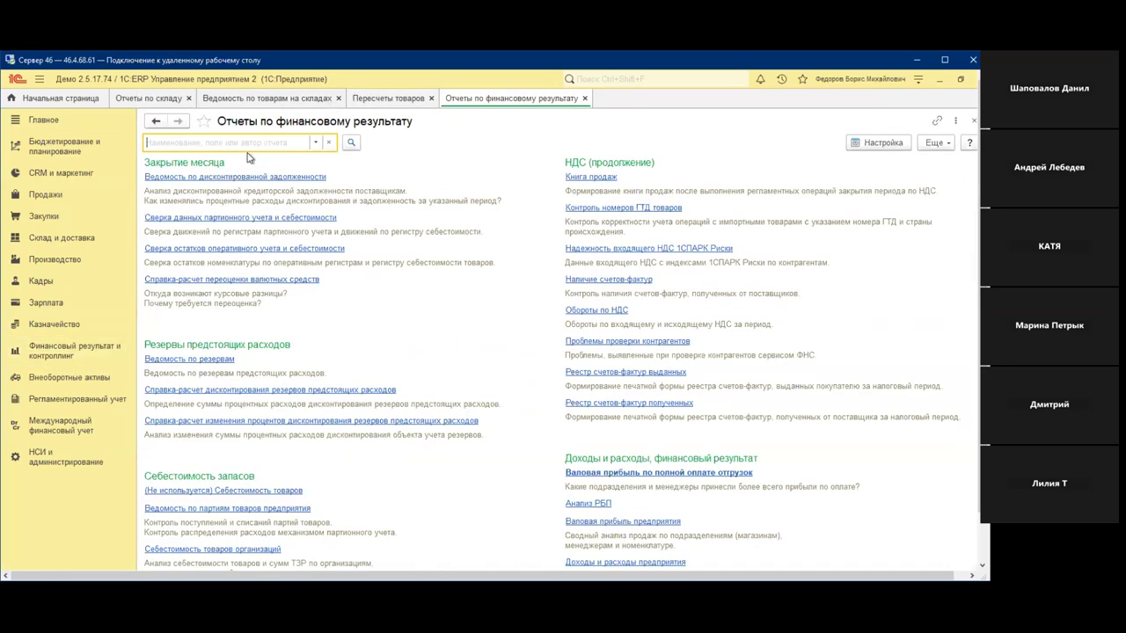
scroll(327, 350, "down", 2)
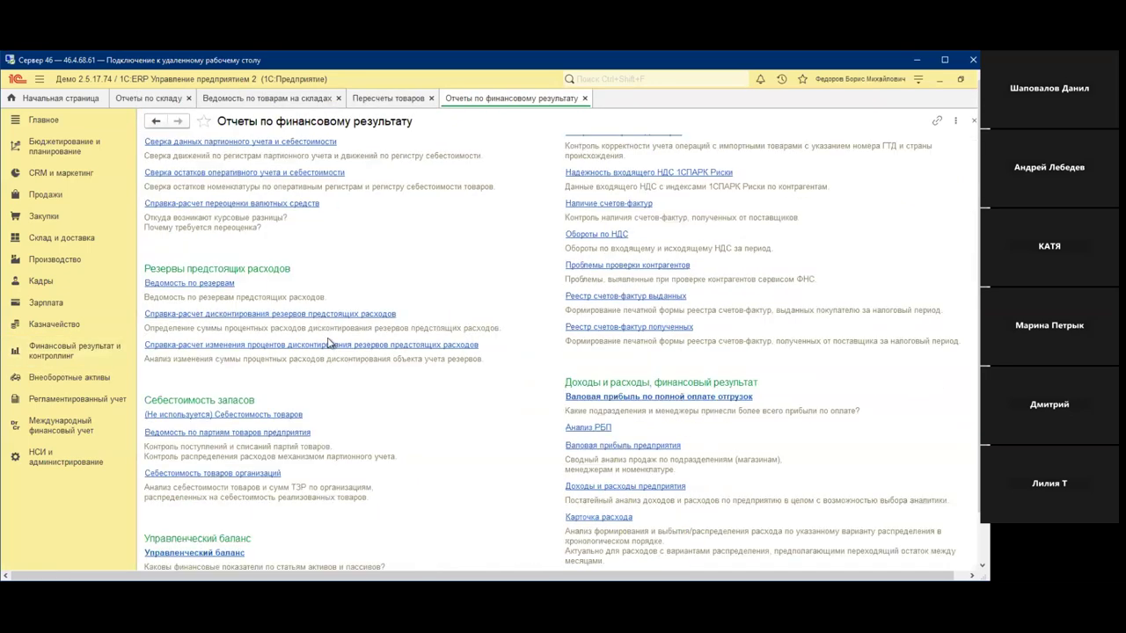
scroll(327, 343, "down", 10)
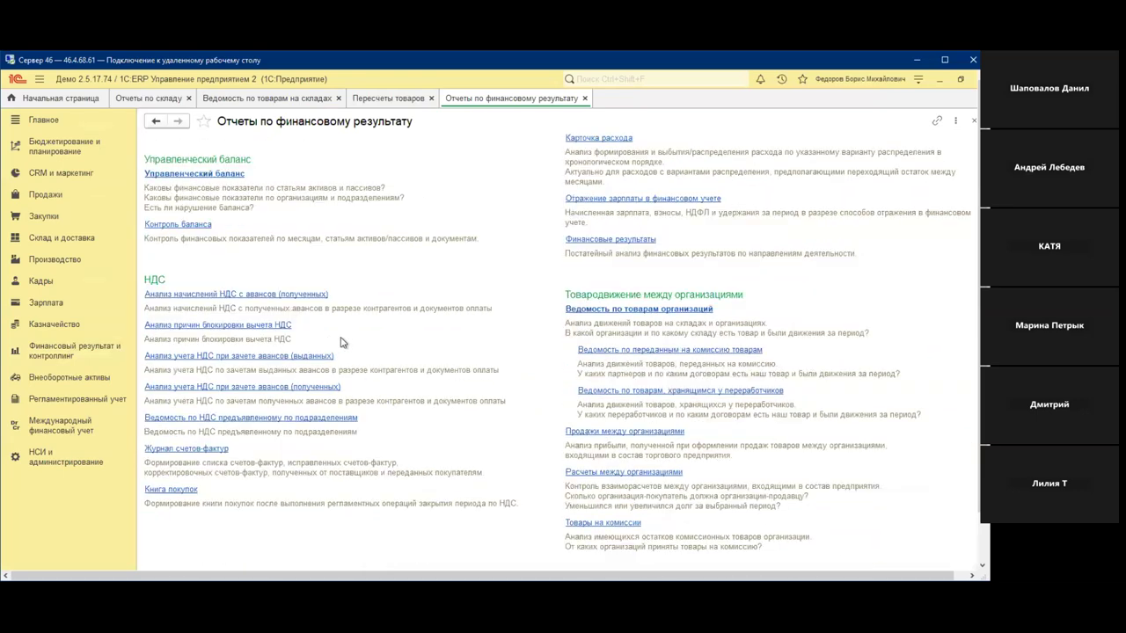
left_click(650, 311)
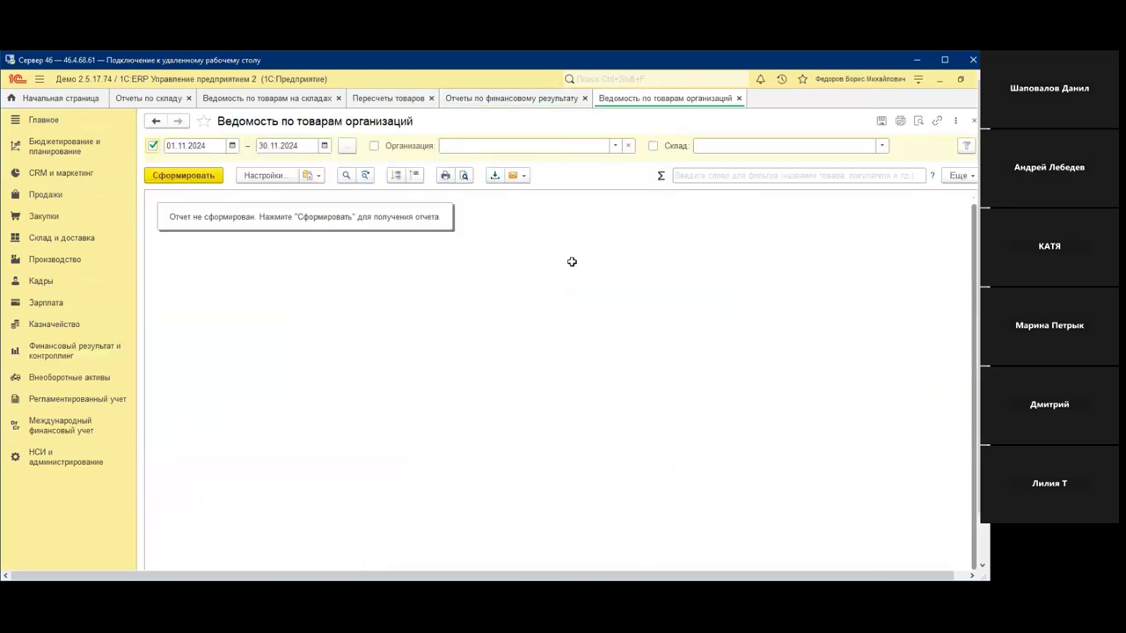
- Filter Ведомость по товарам организаций by the warehouse Основной склад and generate the report
left_click(653, 146)
left_click(723, 144)
type("о")
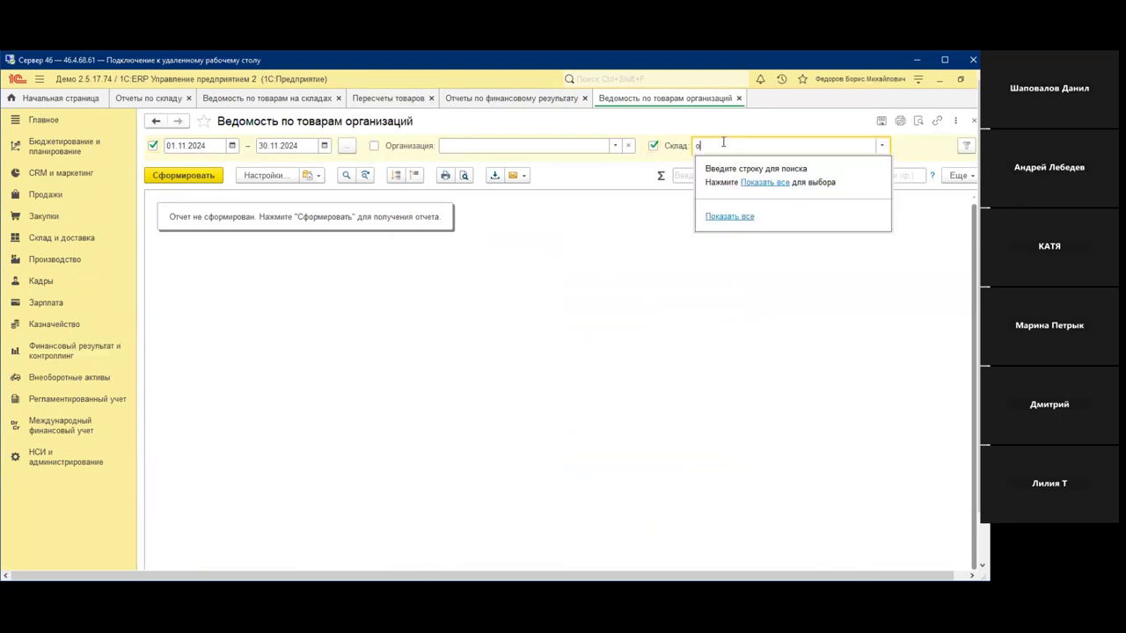
type("сн")
key("Return")
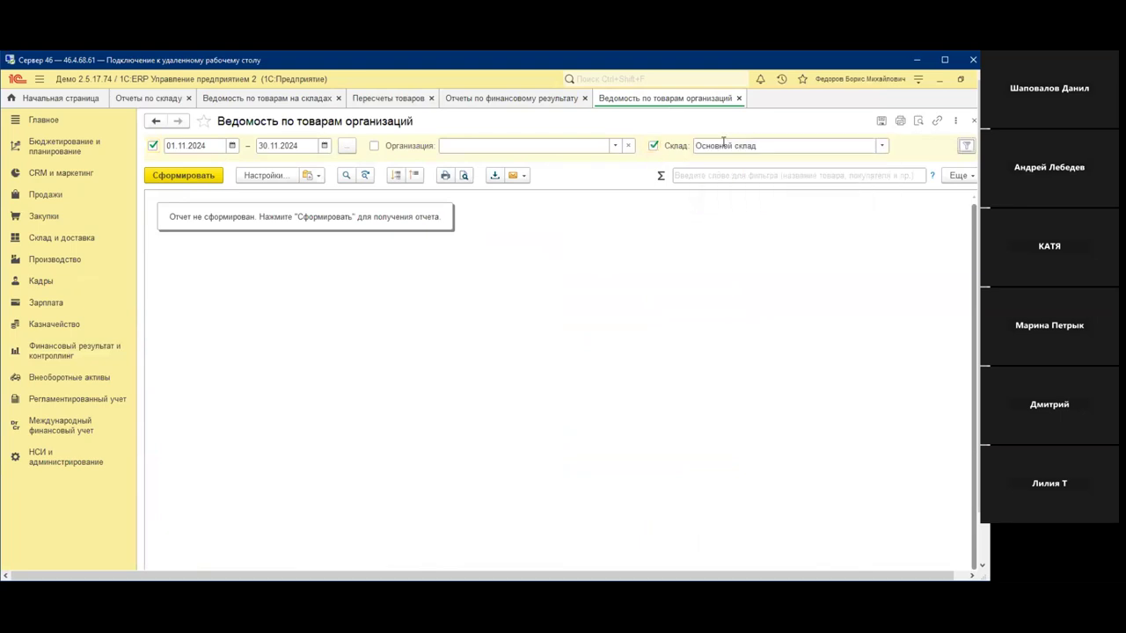
left_click(192, 176)
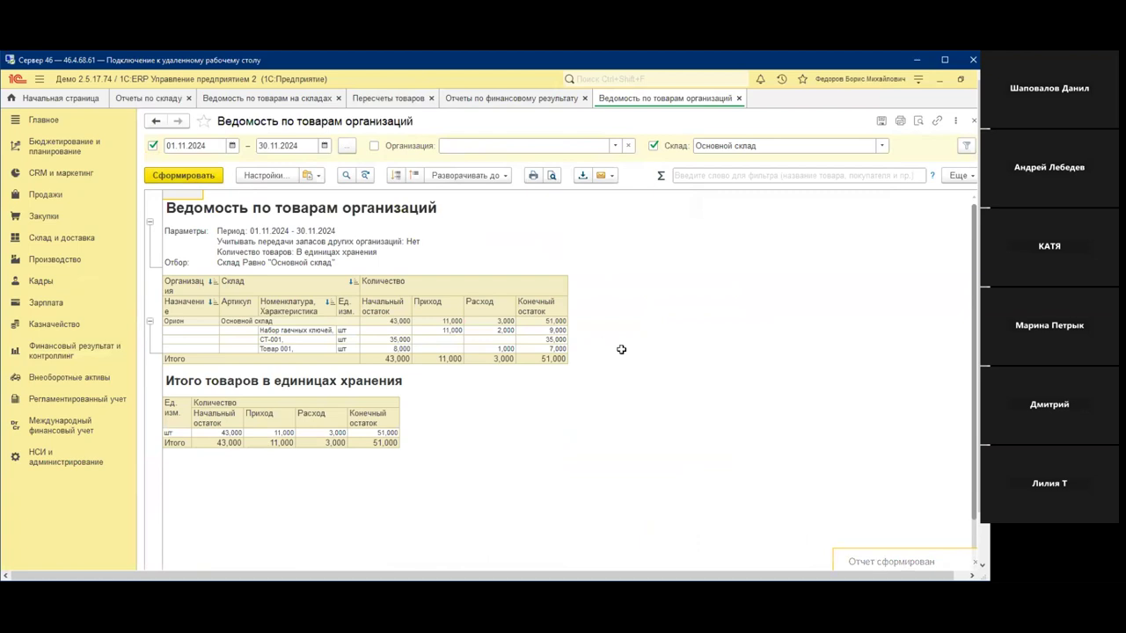
- Place Ведомость по товарам организаций beside Ведомость по товарам на складах and compare the closing balances of the two reports
left_click(555, 345)
left_click_drag(555, 339, 557, 328)
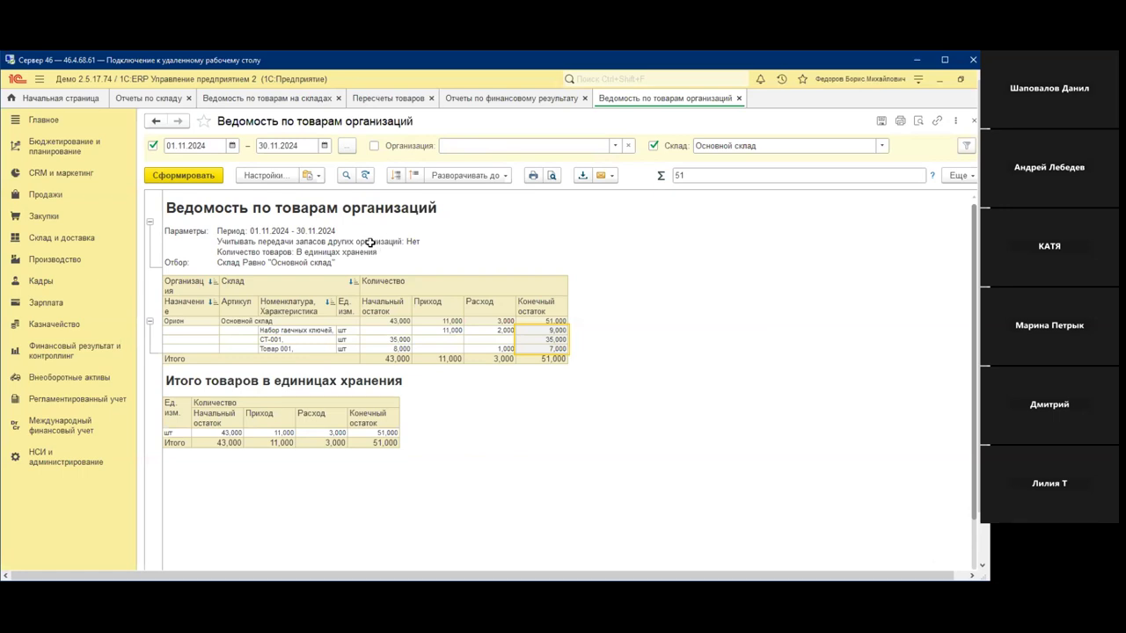
left_click_drag(655, 106, 360, 106)
left_click(291, 101)
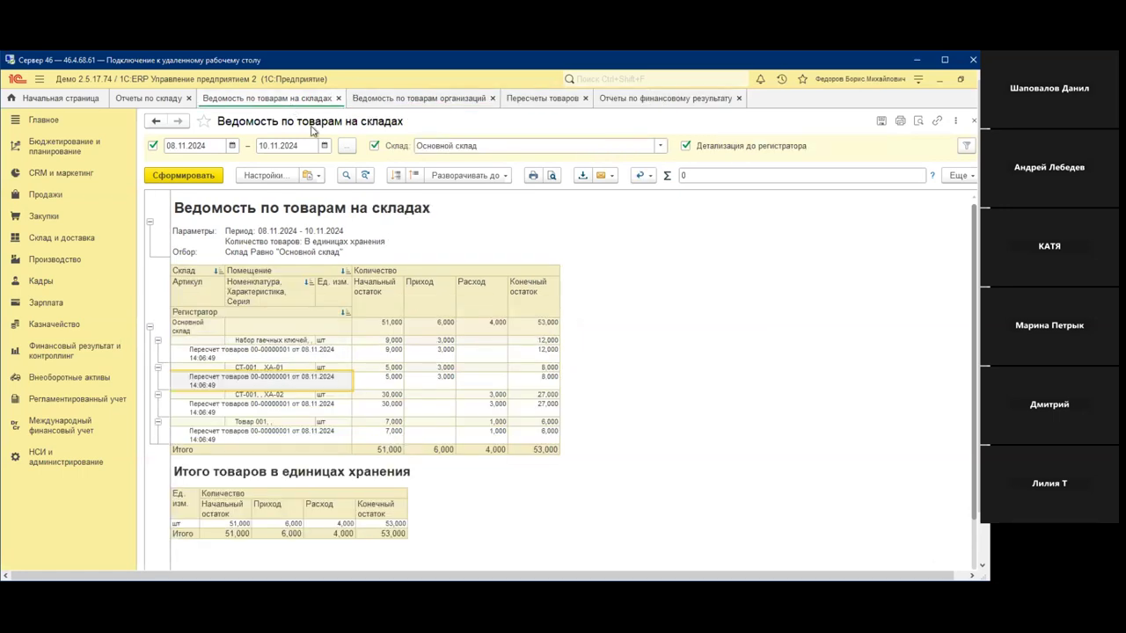
left_click(396, 101)
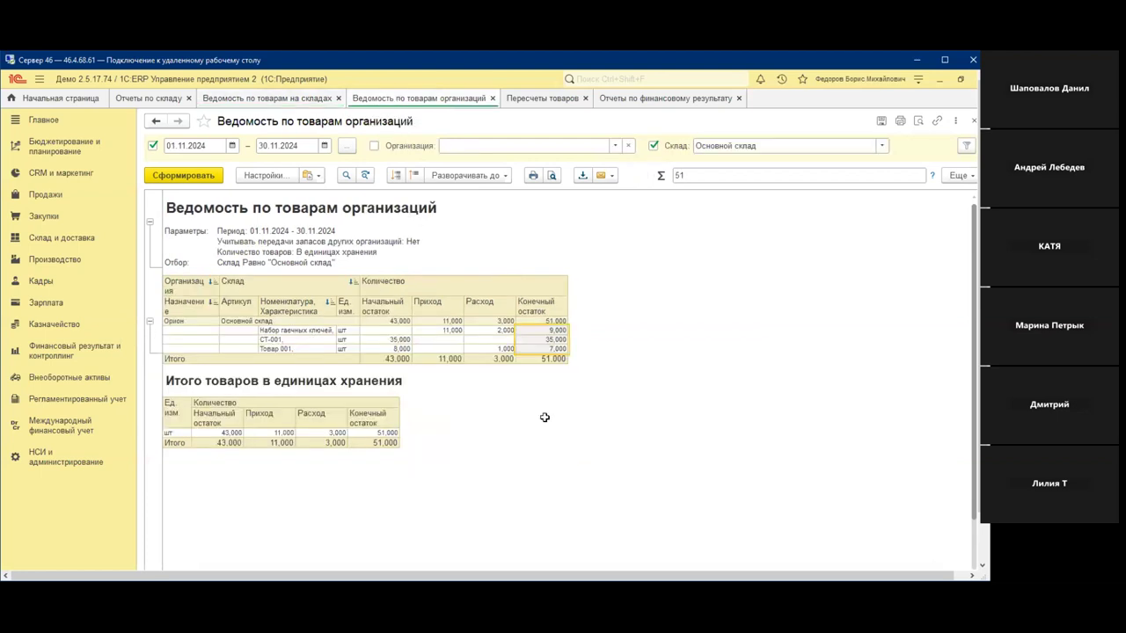
left_click_drag(548, 350, 558, 344)
left_click(863, 146)
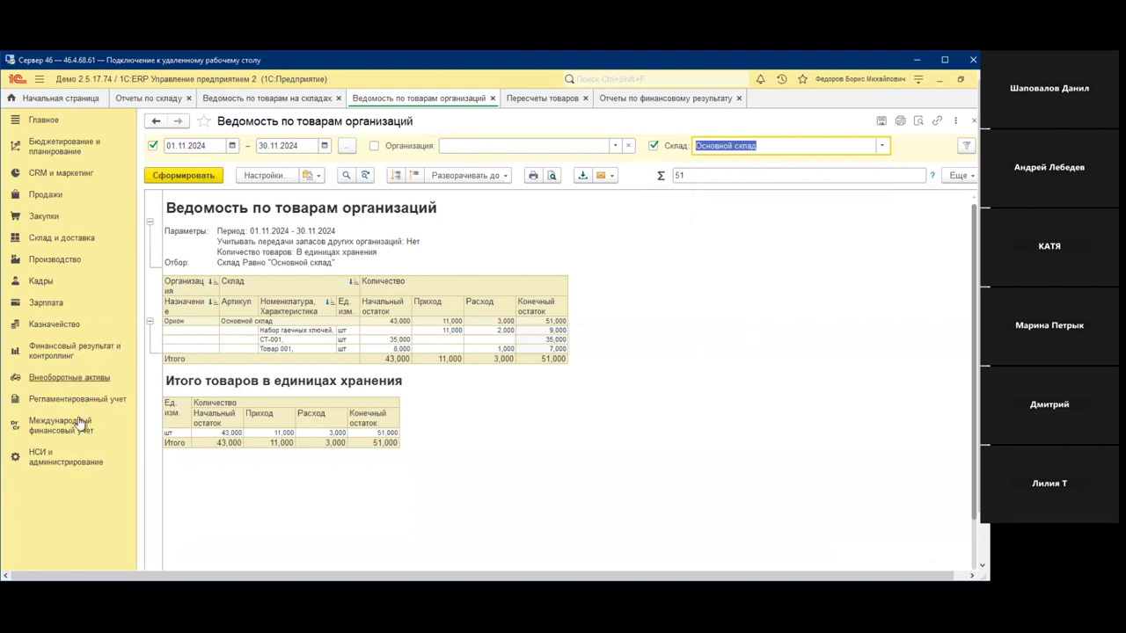
- Open the Склады и магазины directory and expand the Моделирование group
left_click(71, 454)
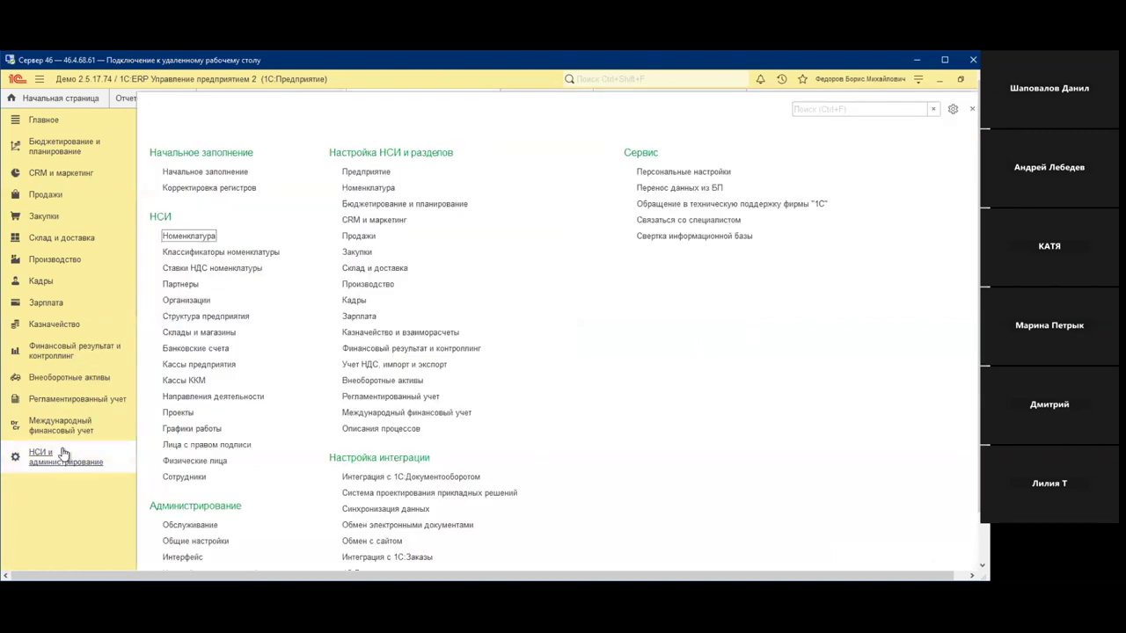
left_click(208, 335)
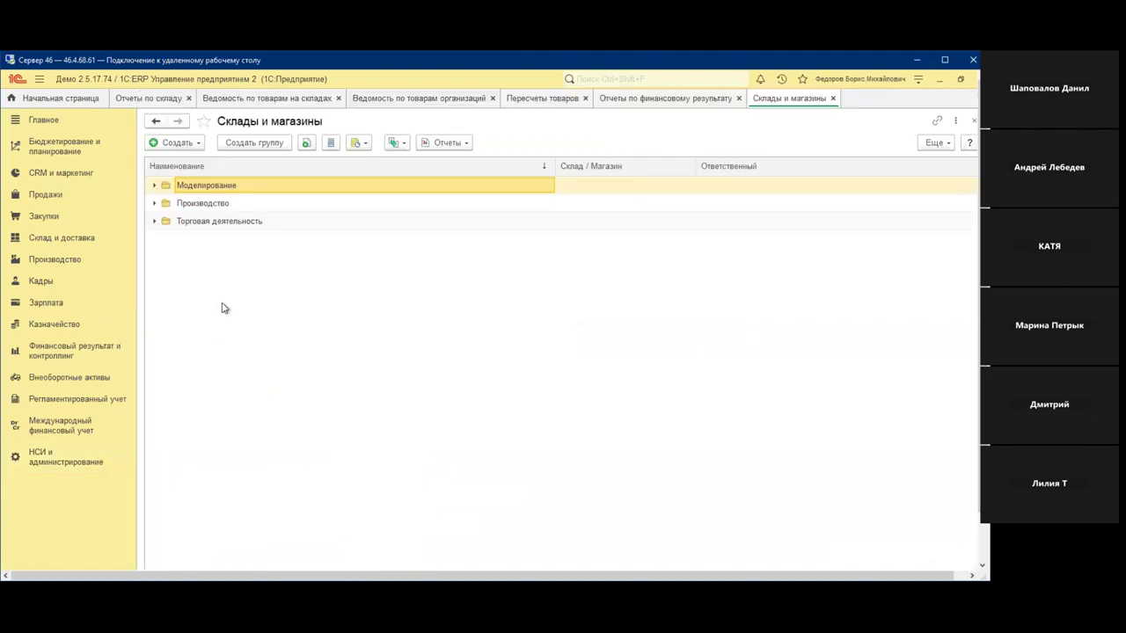
left_click(156, 186)
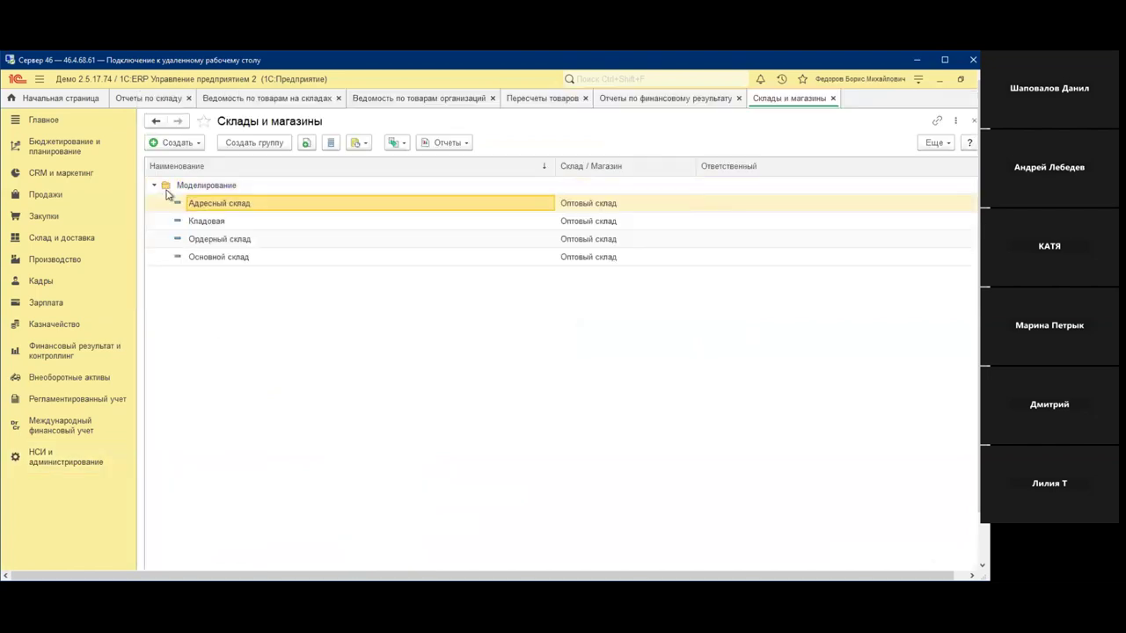
- Open the Основной склад warehouse card and examine its order-scheme settings for surpluses, shortages, misgrading and damage
left_click(227, 259)
double_click(226, 261)
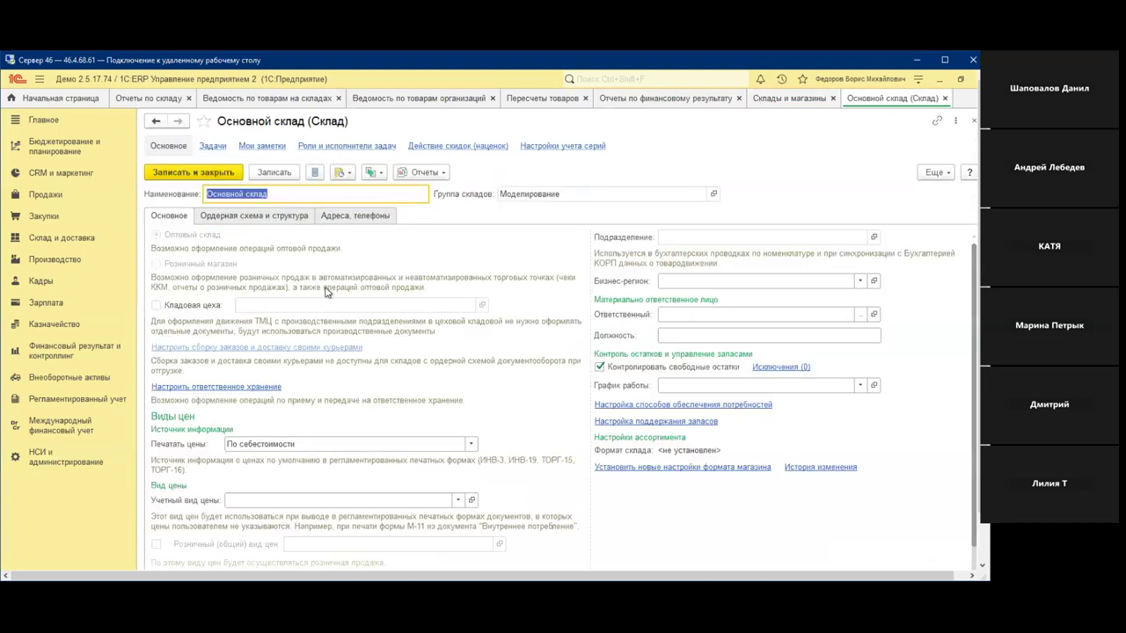
left_click(248, 212)
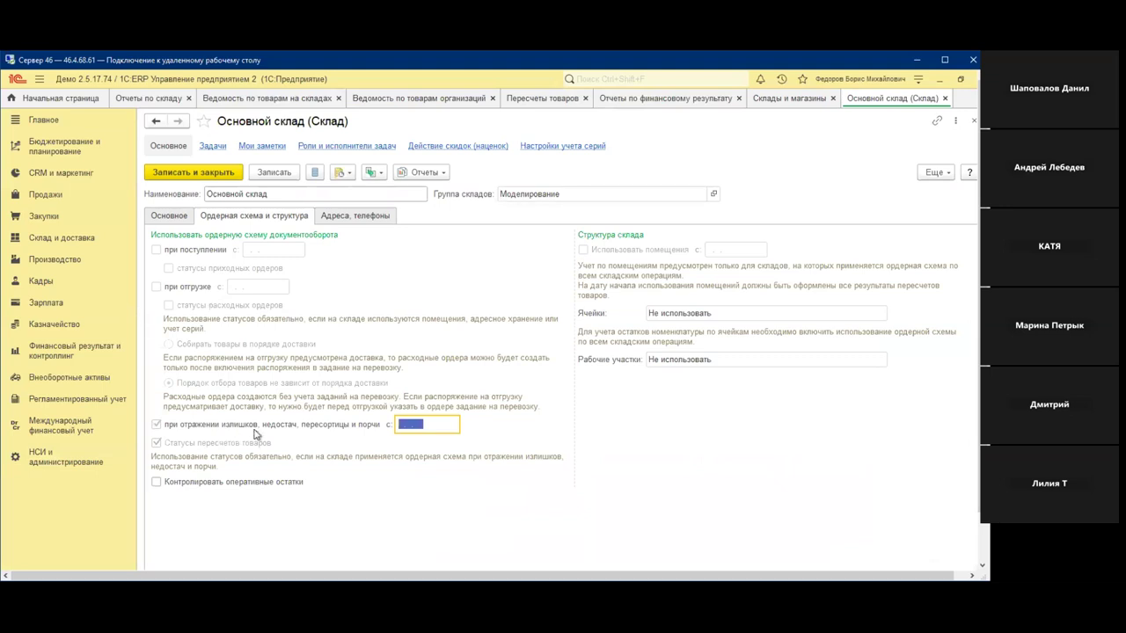
mouse_move(336, 432)
mouse_move(170, 426)
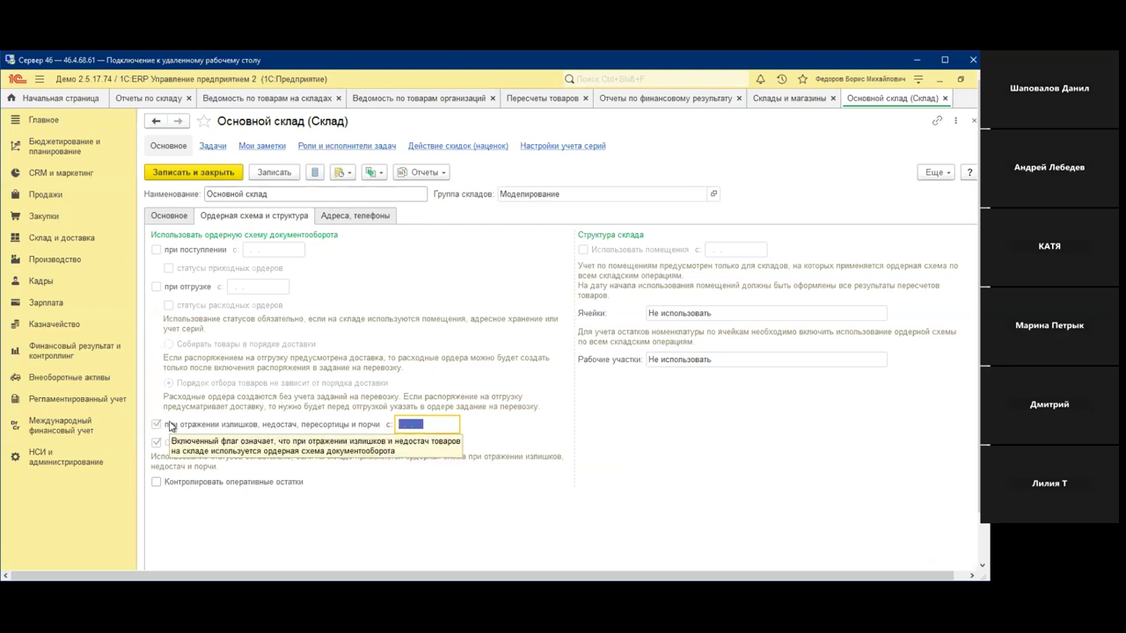
- Open the Контроль оформления документов товародвижения report from the warehouse reports
left_click(74, 237)
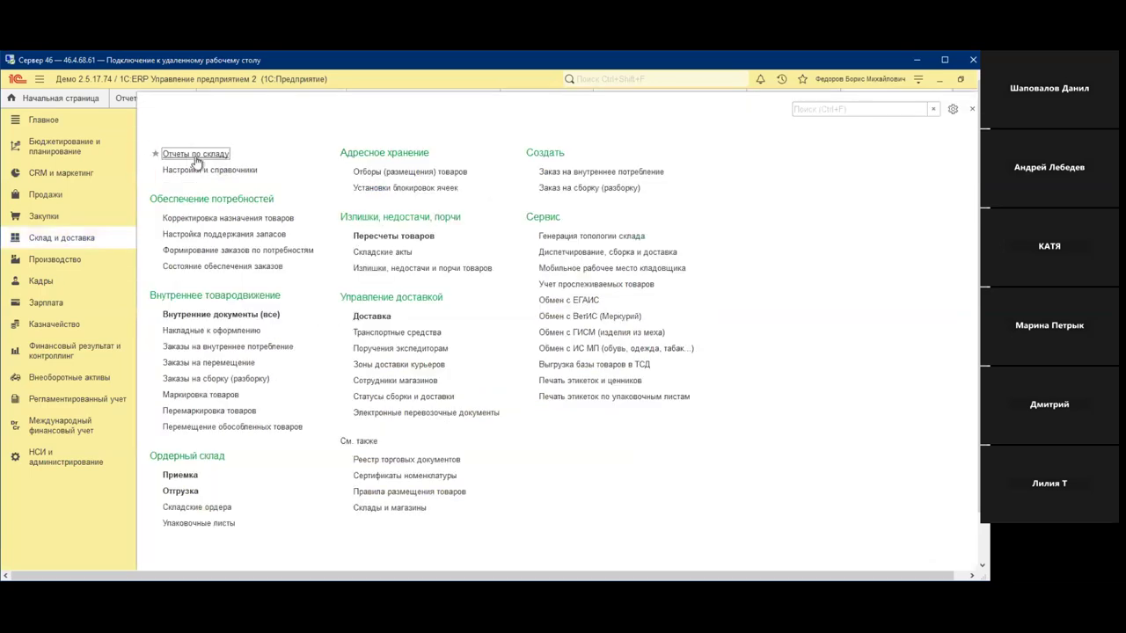
left_click(173, 151)
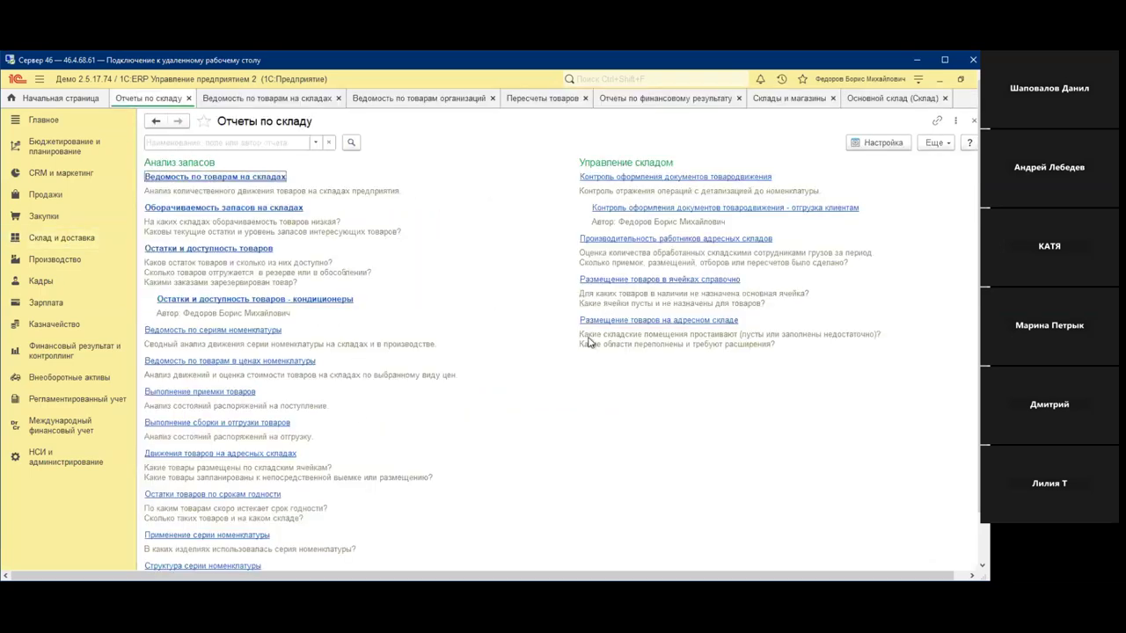
left_click(713, 176)
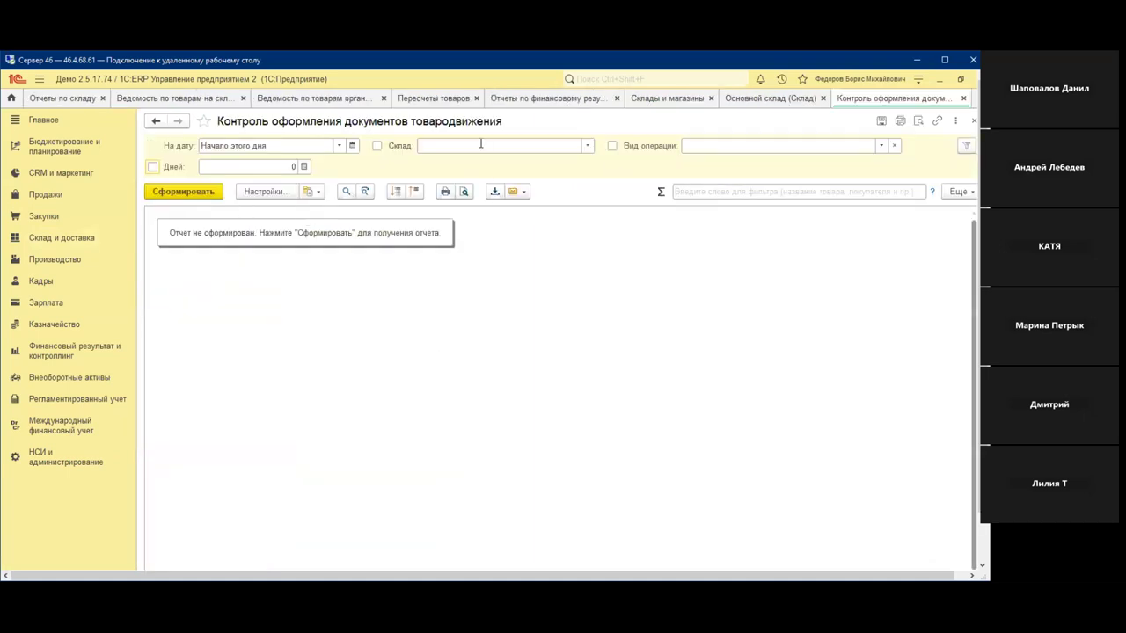
- Generate Контроль оформления документов товародвижения for the warehouse Основной склад, review it, and close the report and the warehouse card
left_click(377, 145)
left_click(459, 146)
type("ос")
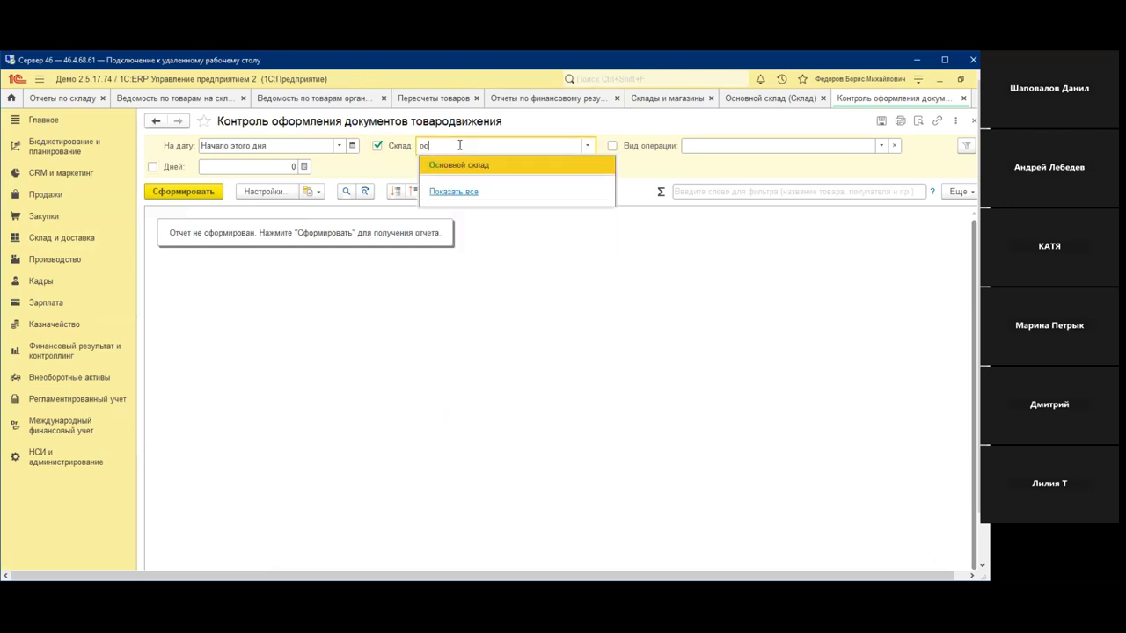
key("Return")
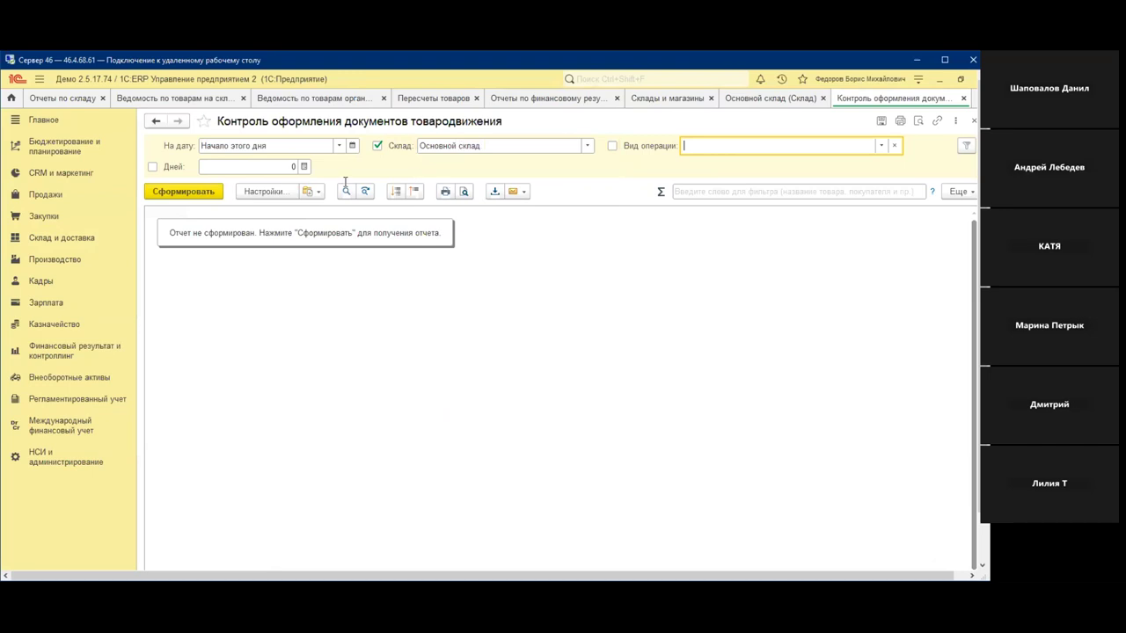
left_click(174, 191)
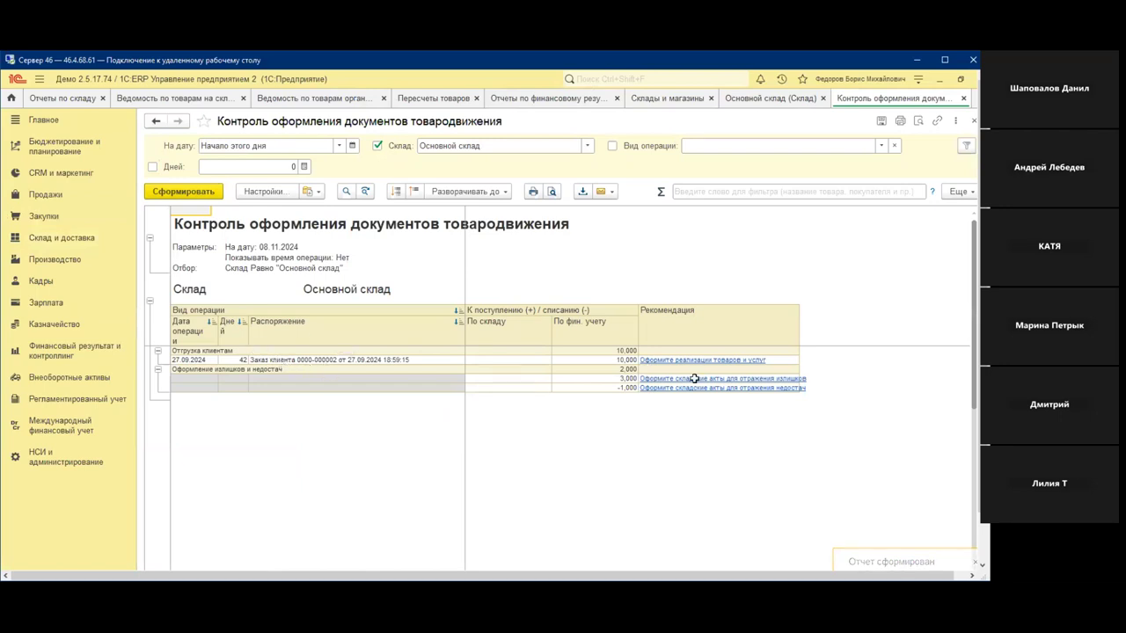
left_click(307, 390)
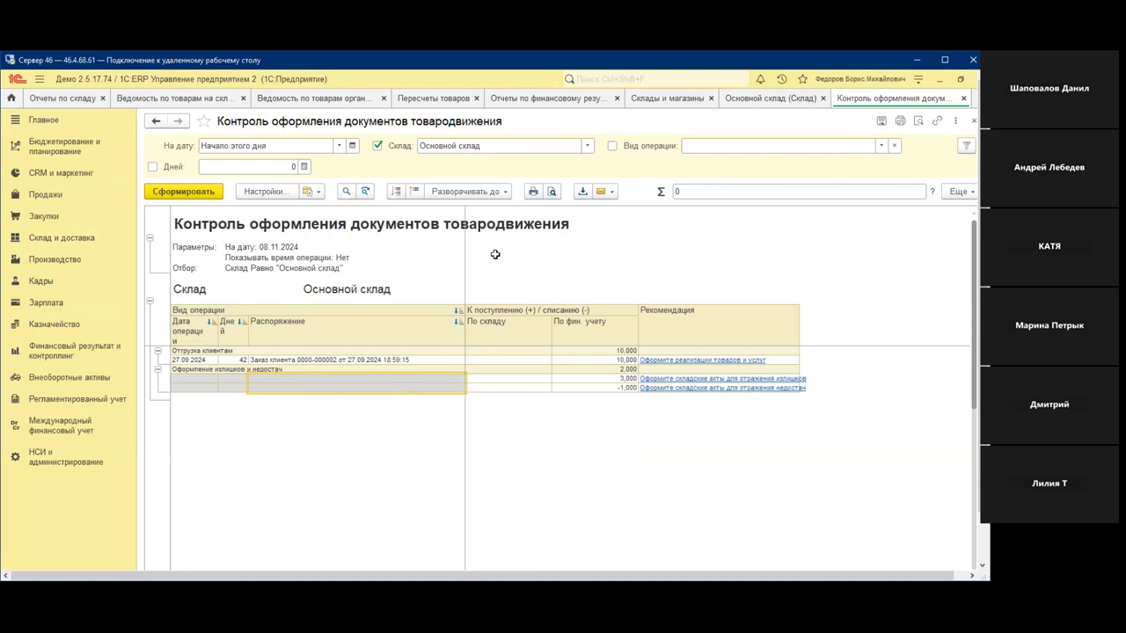
left_click(964, 100)
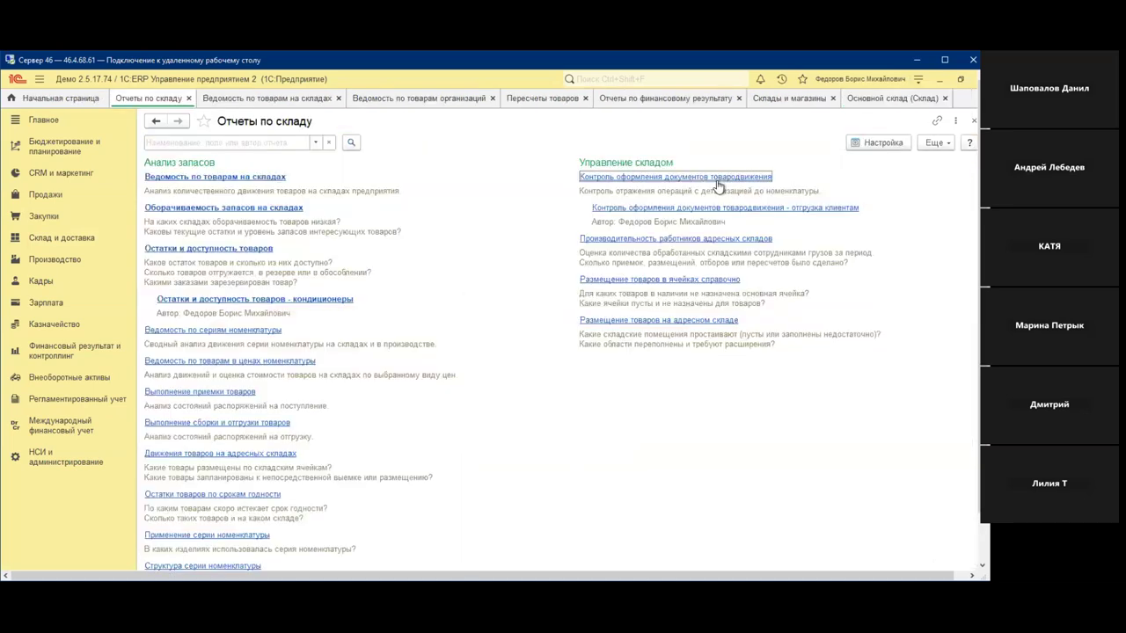
left_click(944, 99)
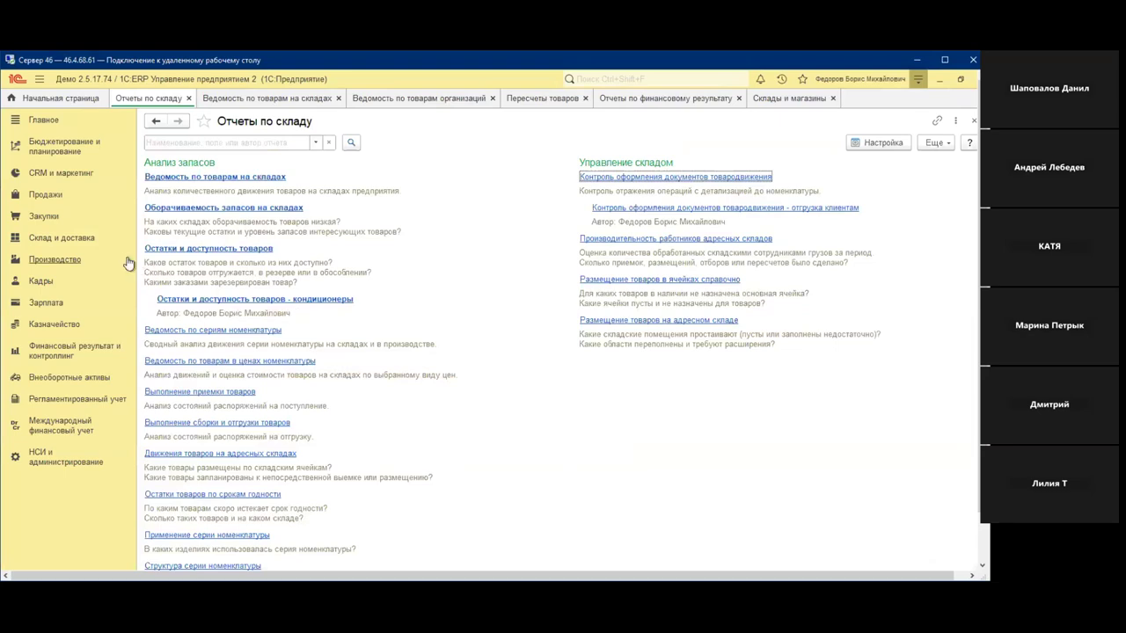
- Open the completed goods recount for Основной склад and create a Списание недостач товаров document based on it
left_click(67, 242)
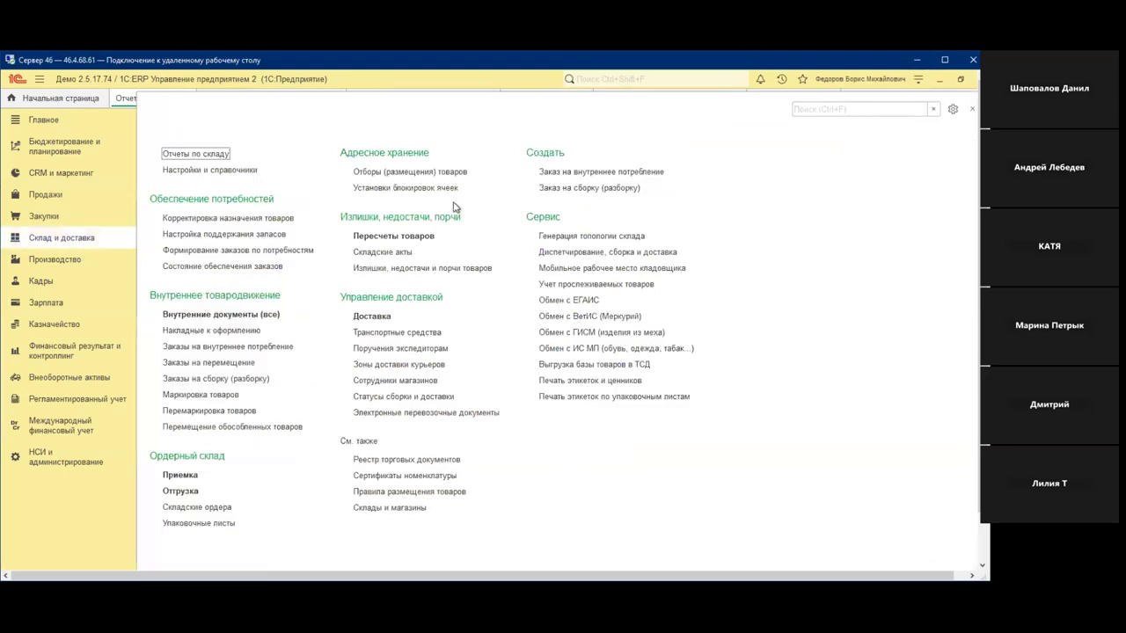
left_click(411, 233)
double_click(327, 223)
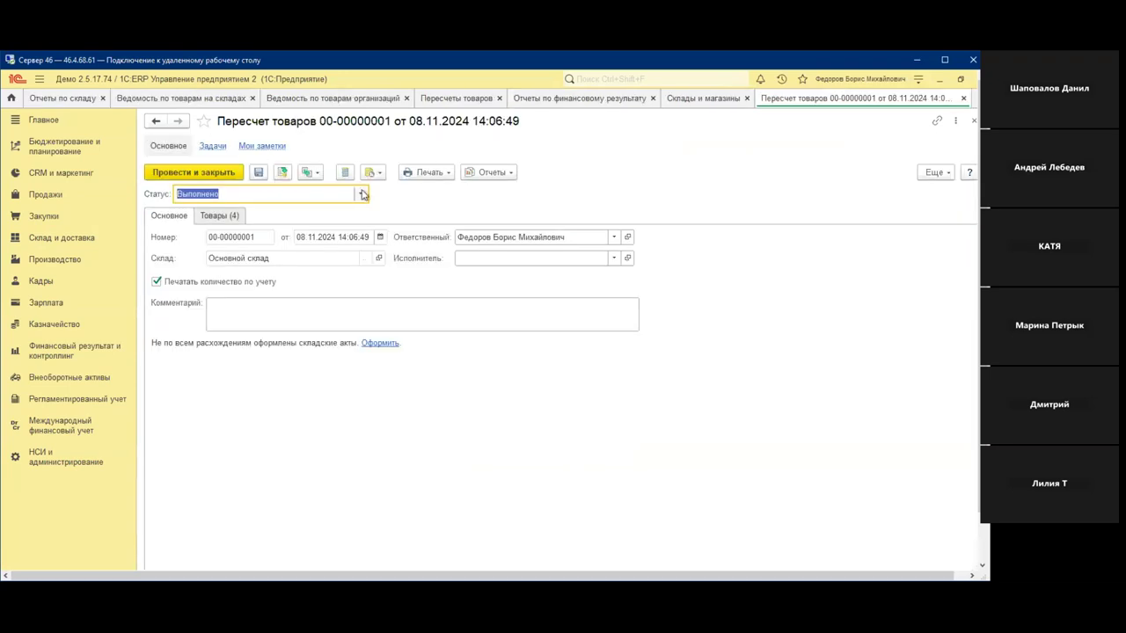
left_click(311, 172)
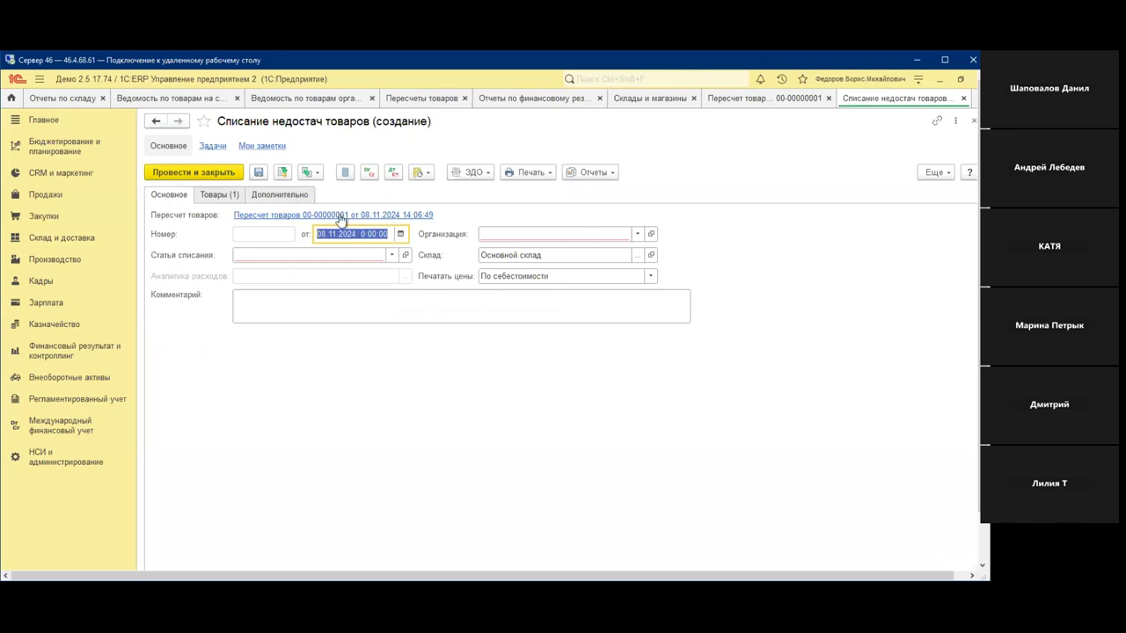
- Review the goods list of the shortage write-off and set its organization to Орион
left_click(220, 197)
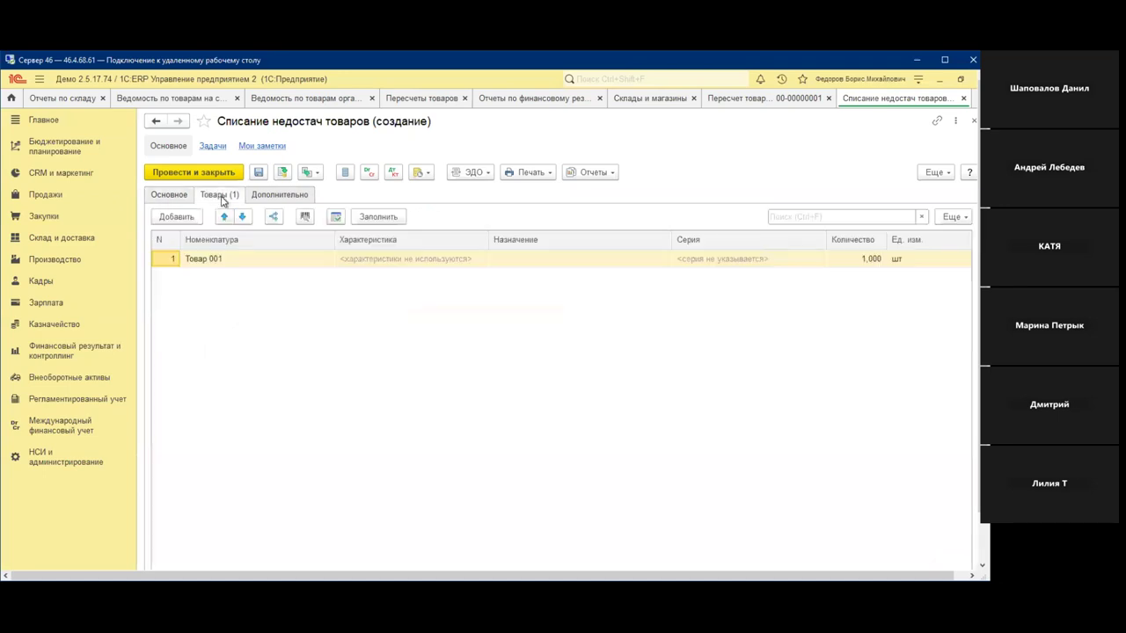
left_click(188, 199)
left_click(208, 196)
left_click(168, 195)
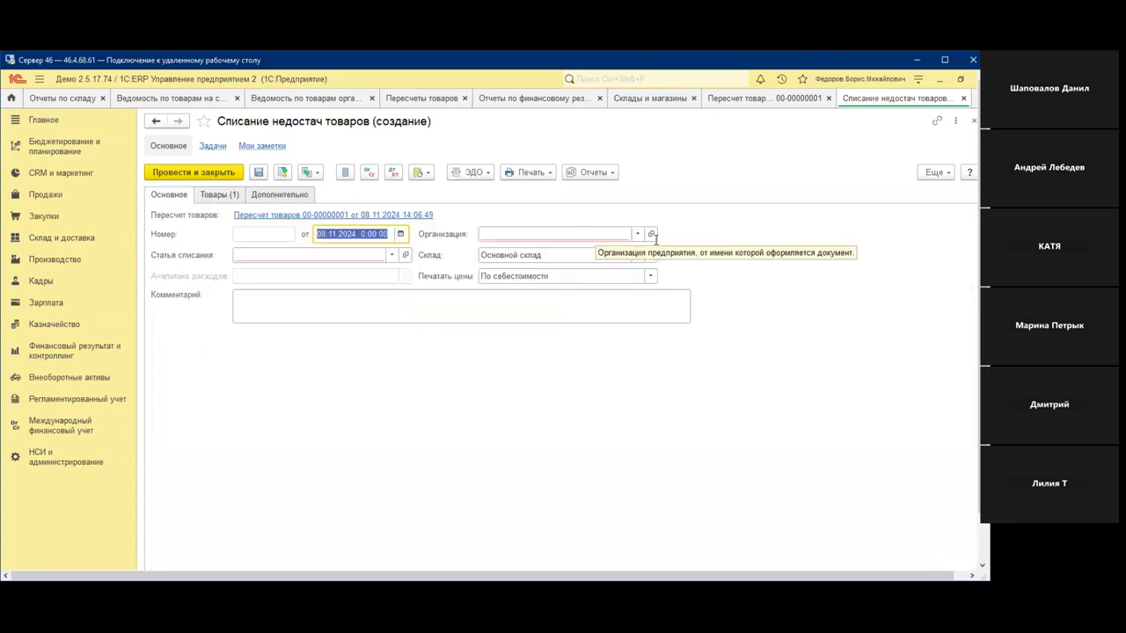
left_click(637, 234)
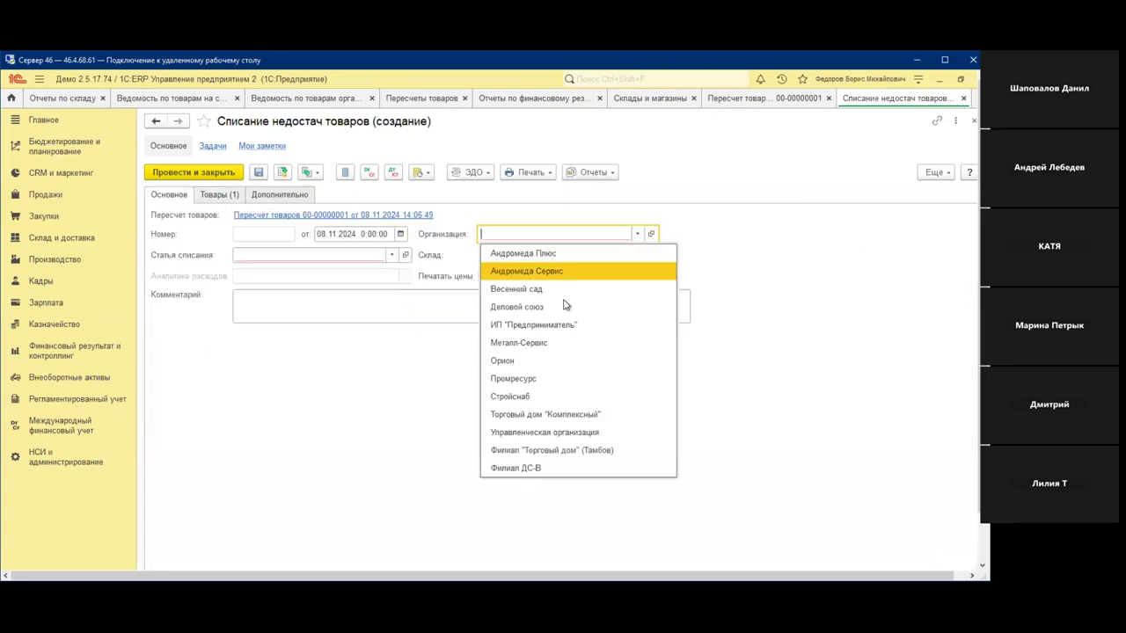
left_click(519, 362)
- Start creating a new expense item for the write-off article and name it Недостача по инвентаризации
left_click(391, 255)
left_click(304, 292)
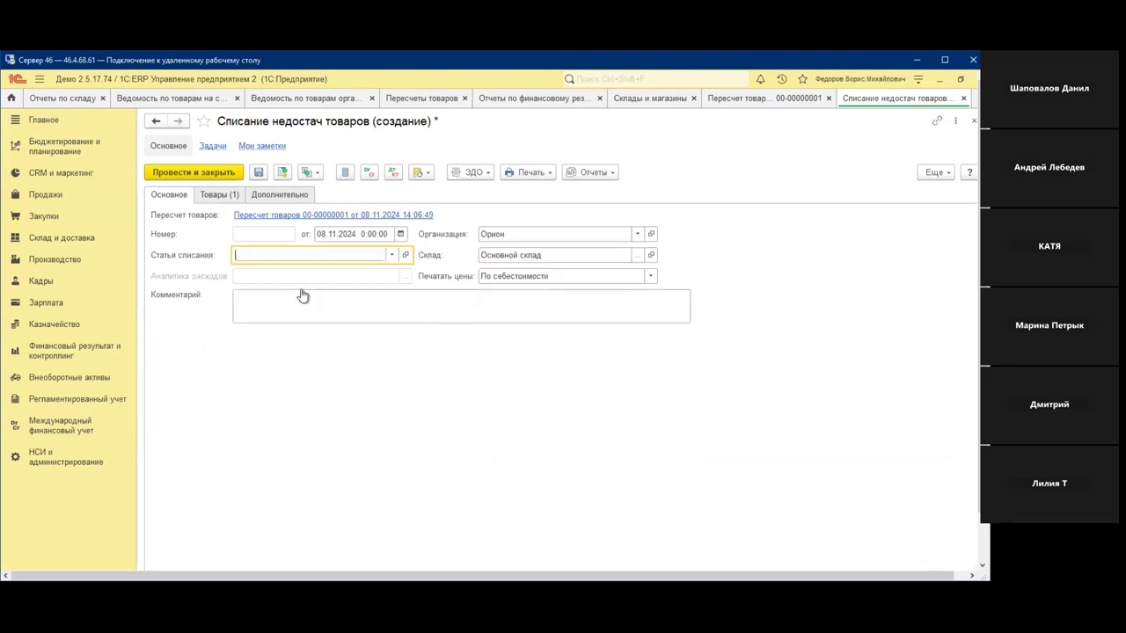
scroll(592, 379, "down", 3)
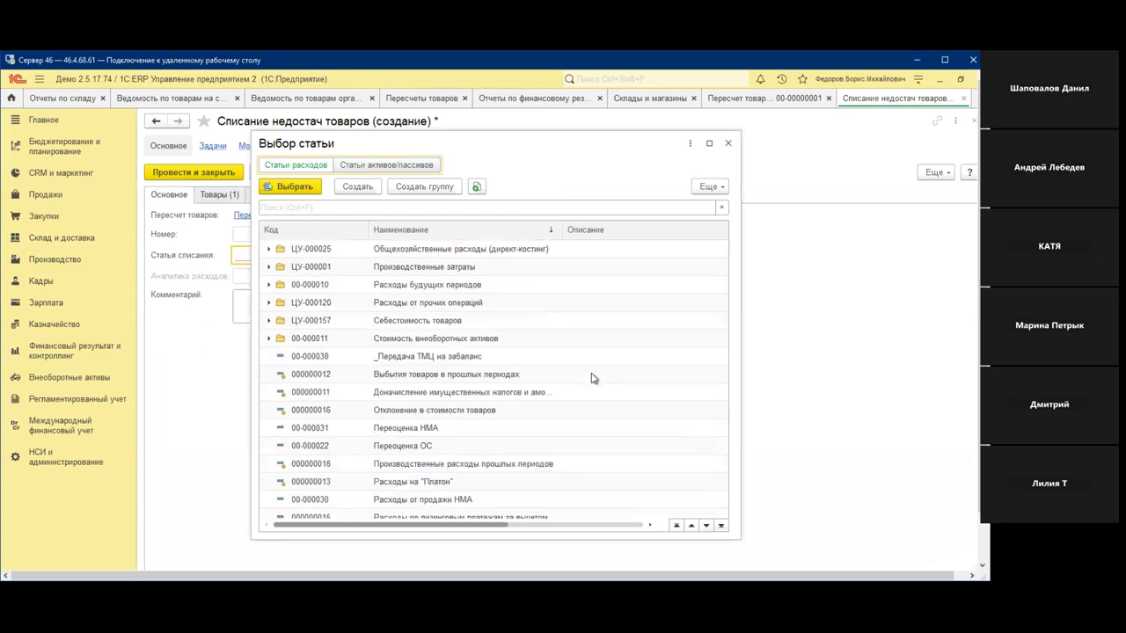
scroll(592, 378, "up", 3)
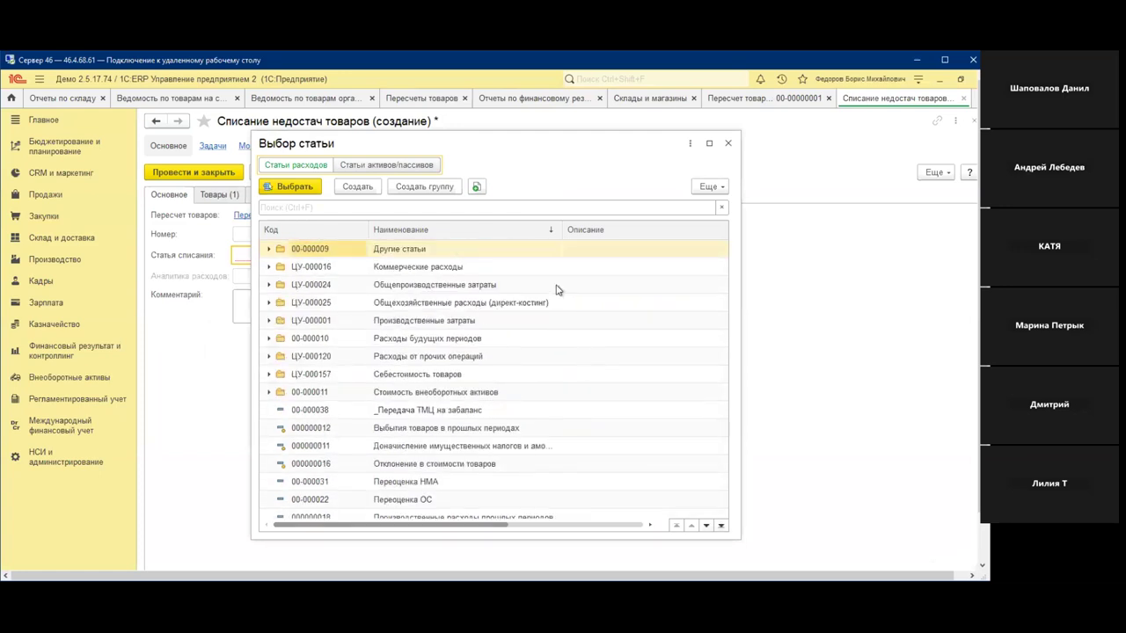
left_click(358, 180)
type("Недостача по инвентаризации")
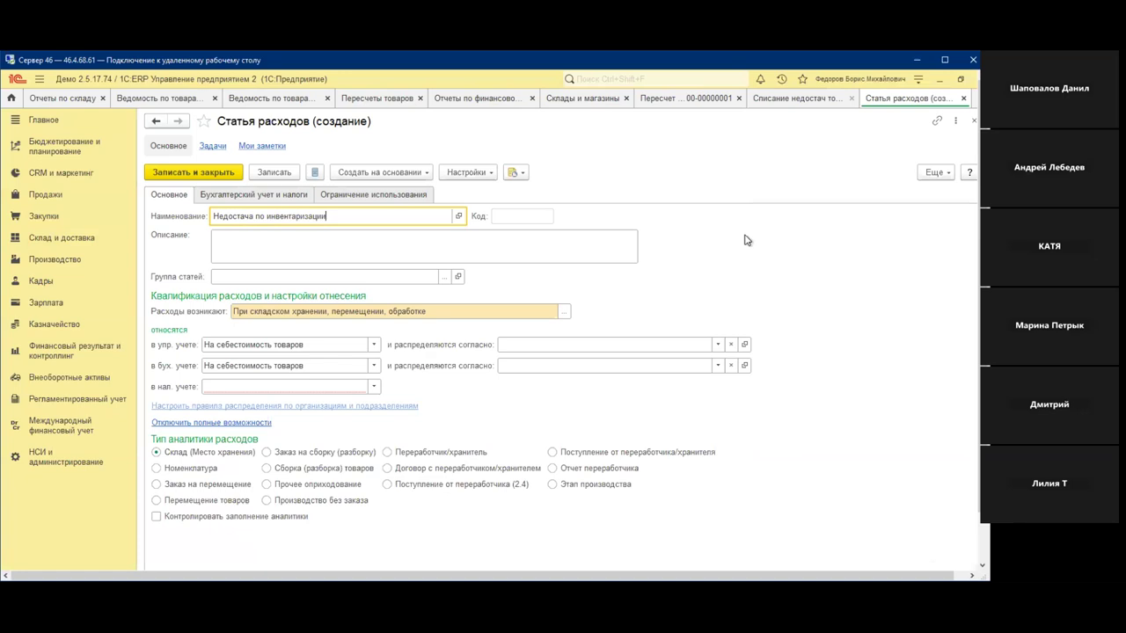
- Attribute the expense item to На финансовый результат (расходы тек. периода) in both management and financial accounting
left_click(370, 347)
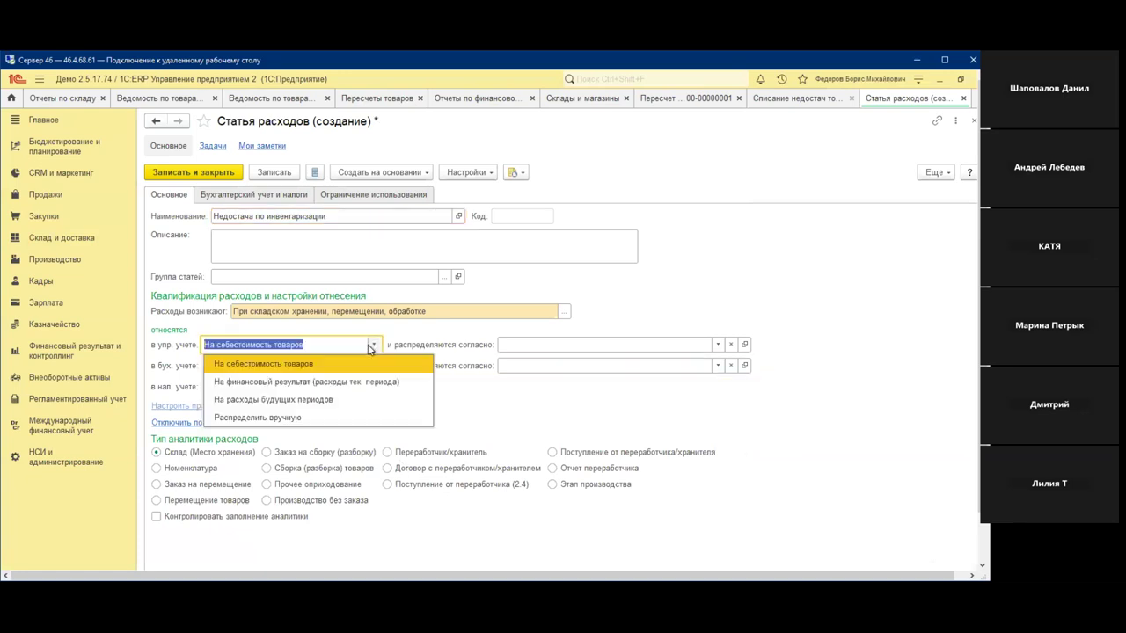
left_click(311, 379)
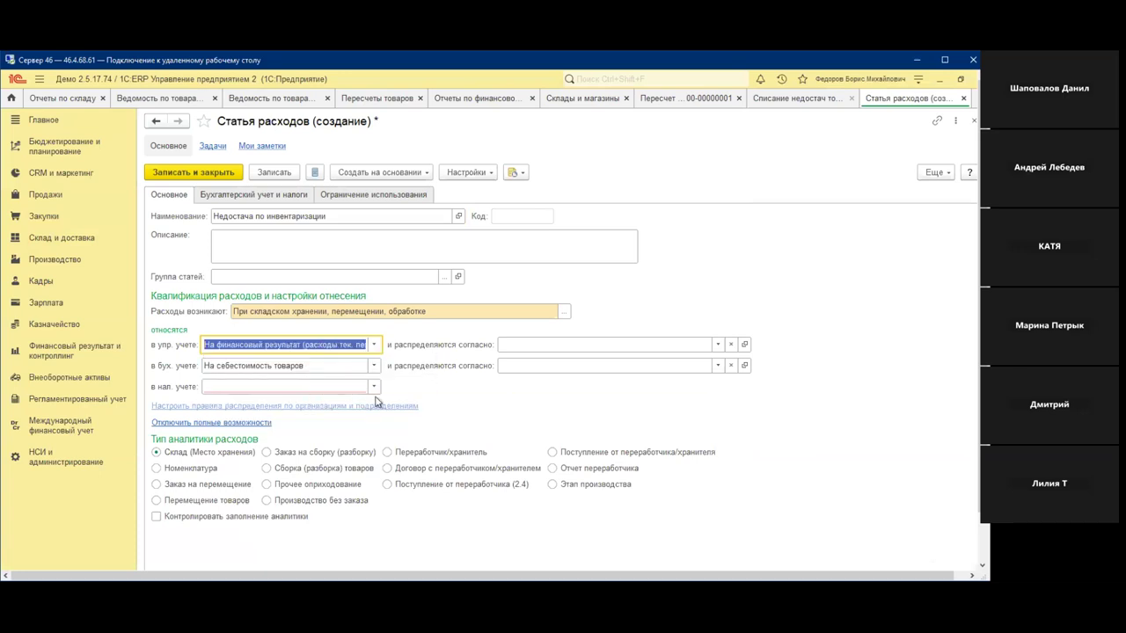
left_click(374, 387)
left_click(373, 373)
left_click(373, 368)
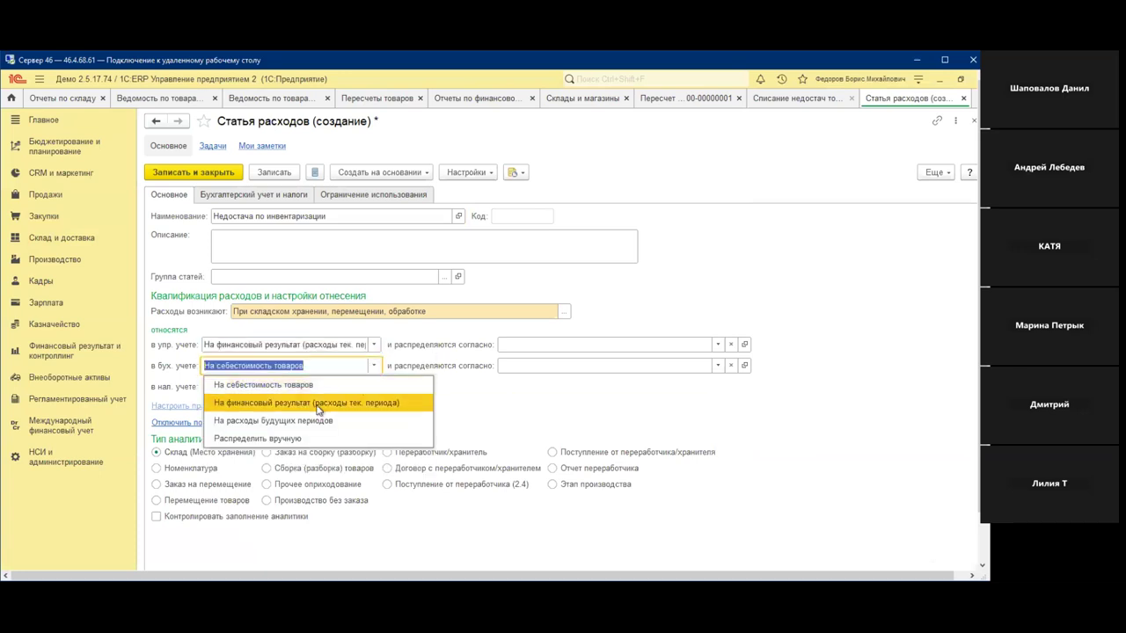
left_click(319, 401)
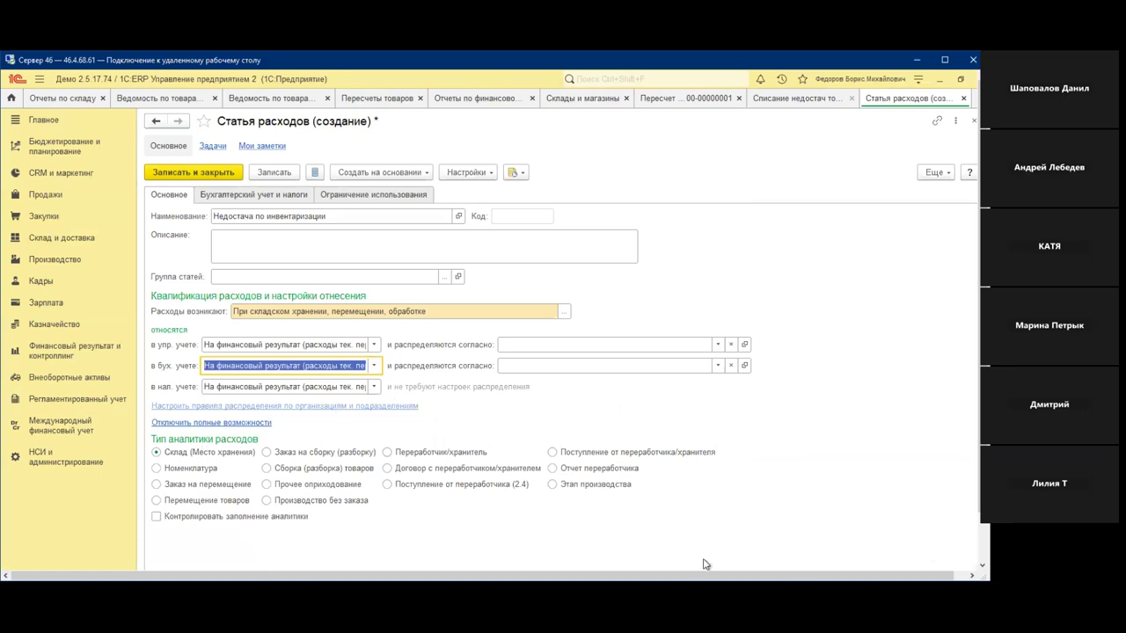
- Set the item's main-activity expense type to Прочие расходы, then save and close the expense item
left_click(271, 174)
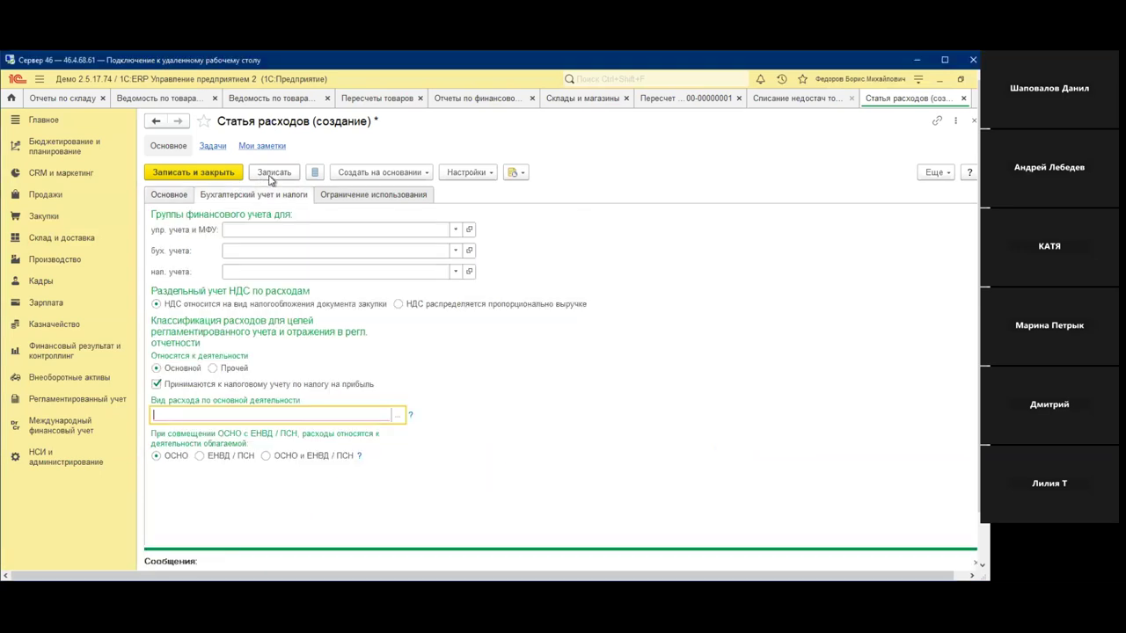
left_click(399, 416)
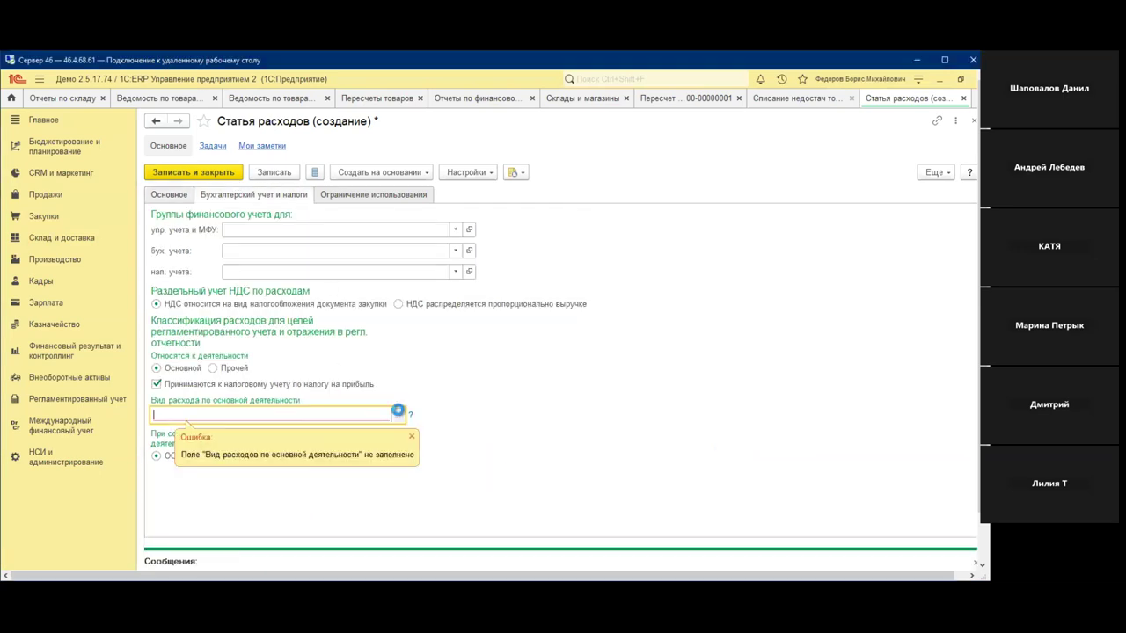
scroll(442, 402, "down", 4)
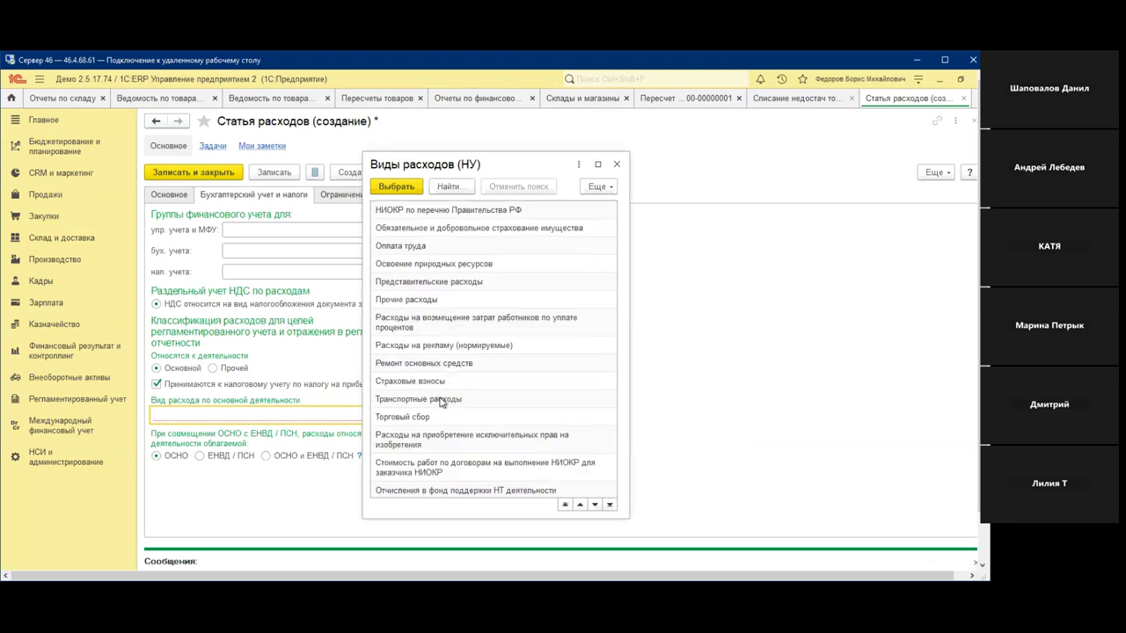
double_click(420, 302)
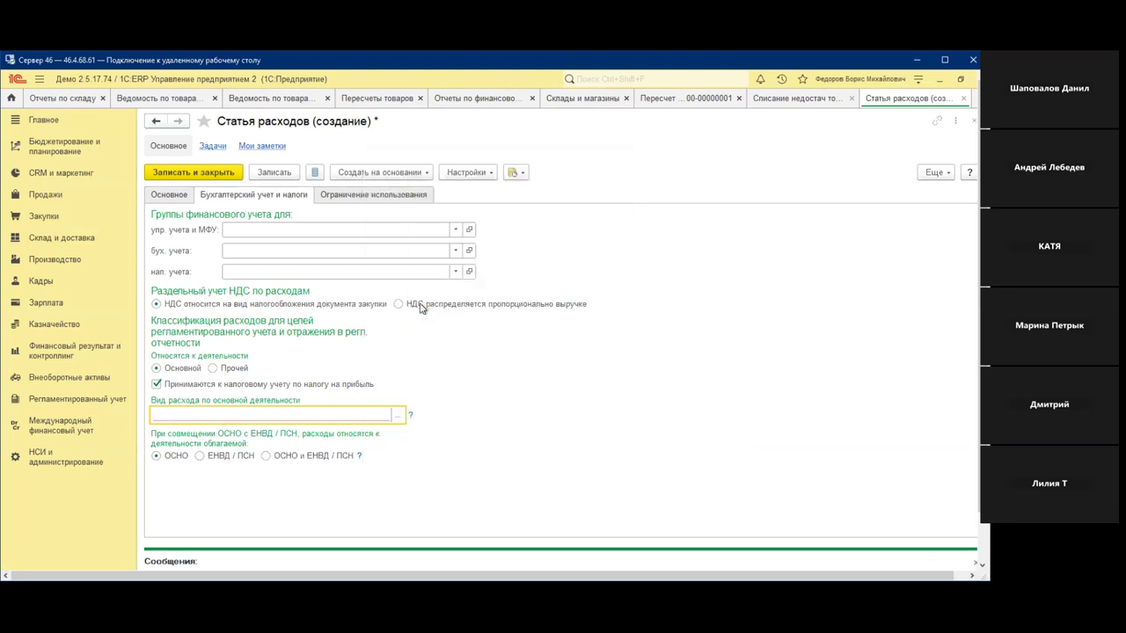
left_click(192, 173)
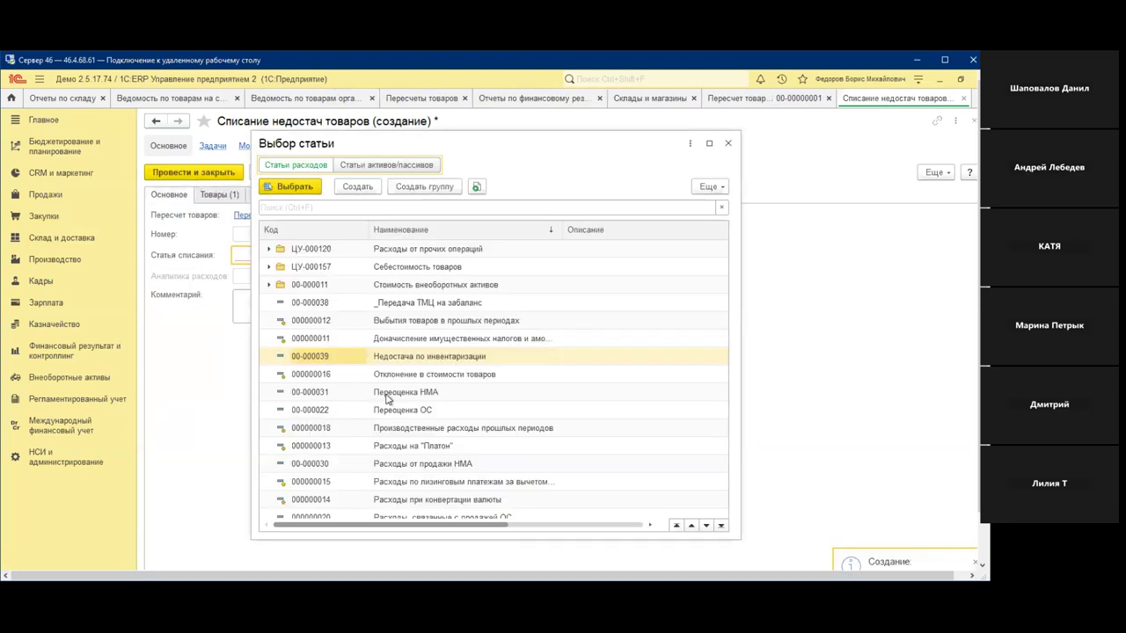
- Select Недостача по инвентаризации as the write-off article and check the Товар 001 line in the goods list
double_click(387, 356)
left_click(328, 316)
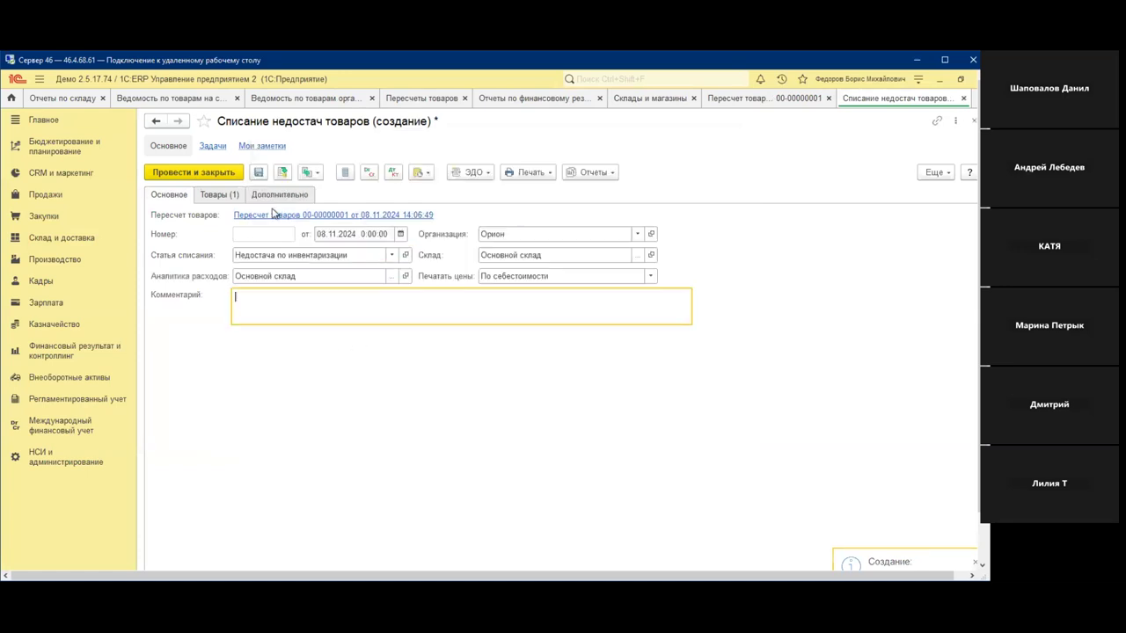
left_click(219, 195)
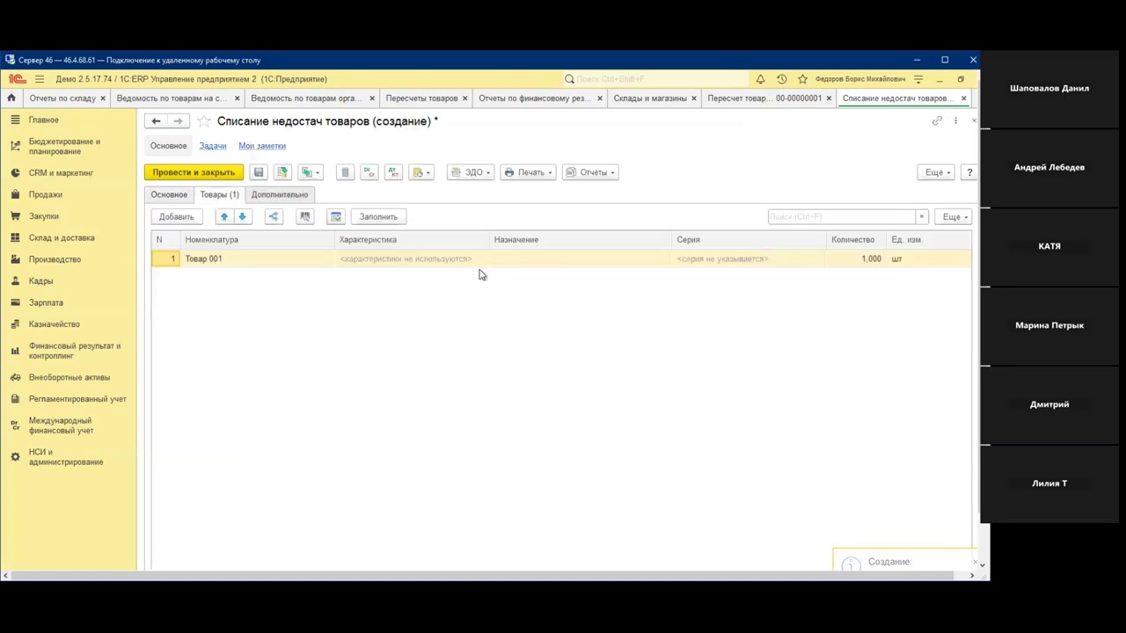
left_click(643, 265)
key("Tab")
key("Tab")
key("Tab")
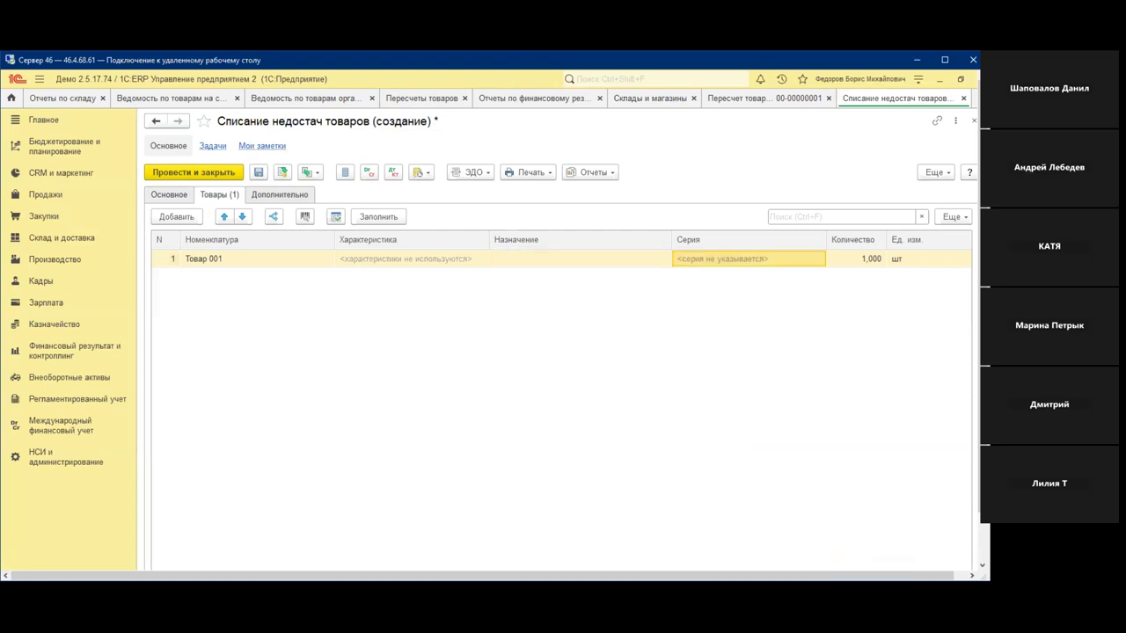
left_click(856, 259)
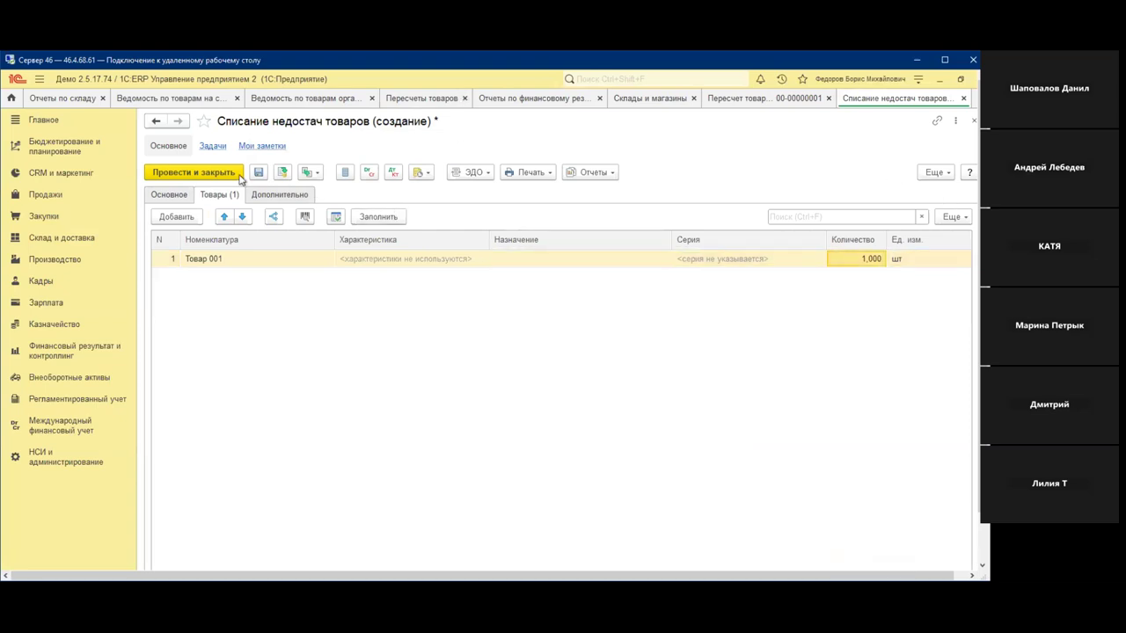
- Post and close the shortage write-off, regenerate the organization stock report and check the closing balance of Товар 001
left_click(202, 173)
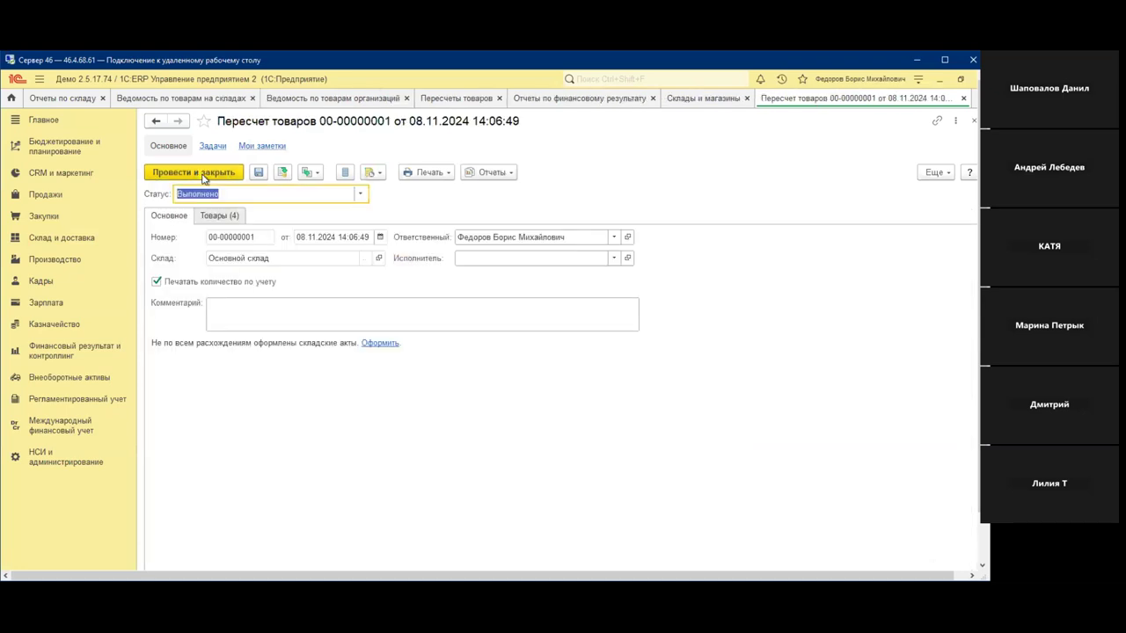
left_click(337, 98)
left_click(183, 175)
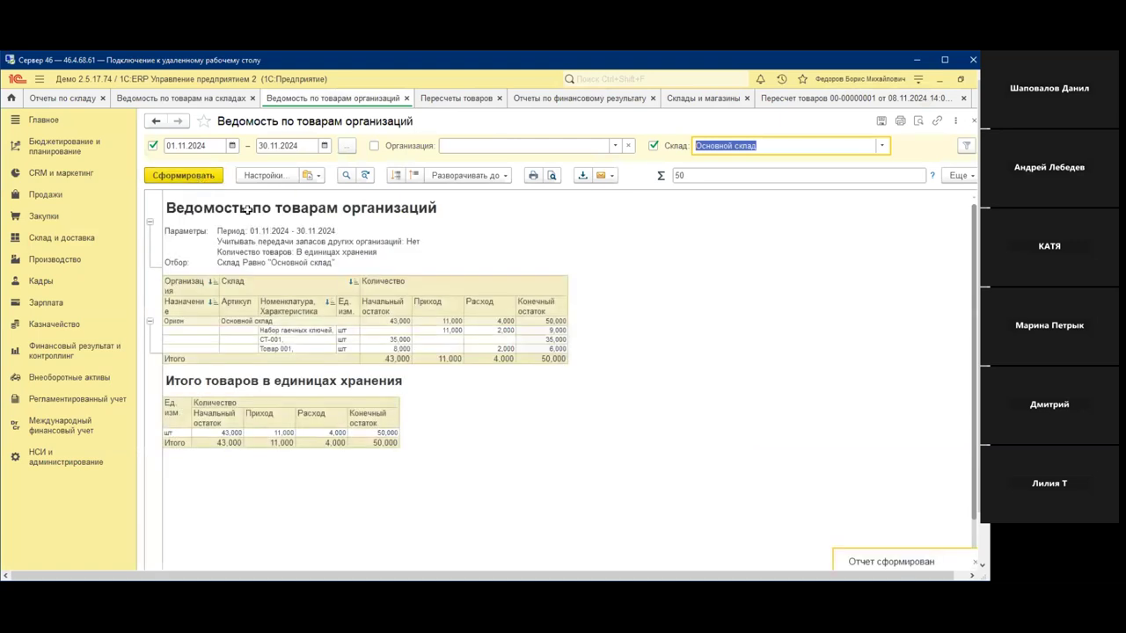
left_click(556, 350)
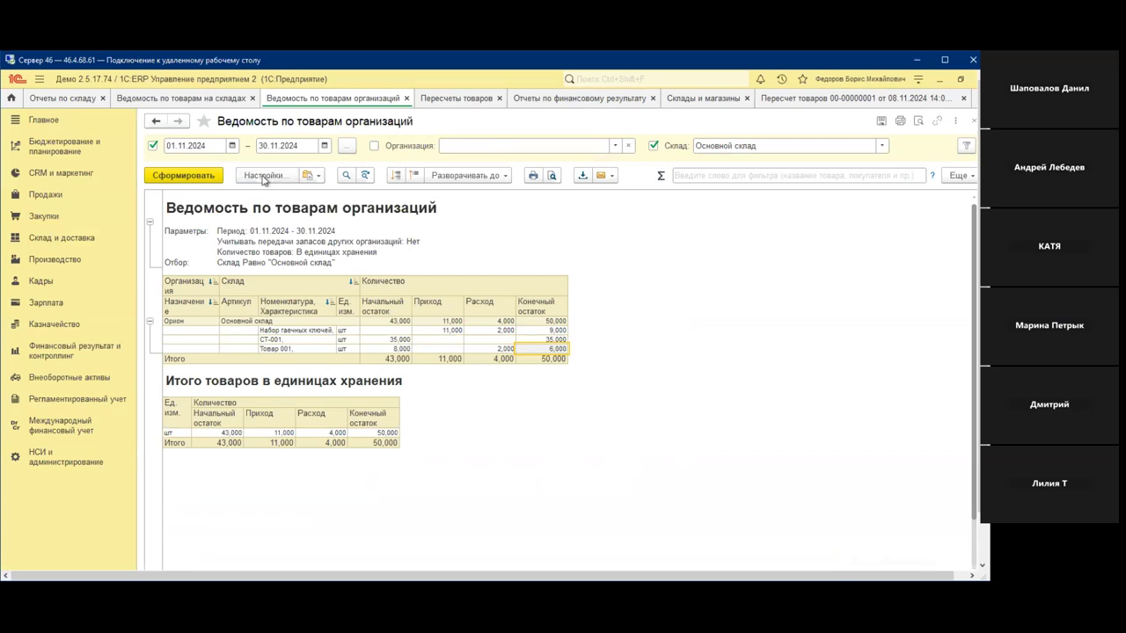
- Add a Регистратор grouping under the Номенклатура level of the organization stock report's structure and regenerate the report
left_click(264, 176)
left_click(380, 234)
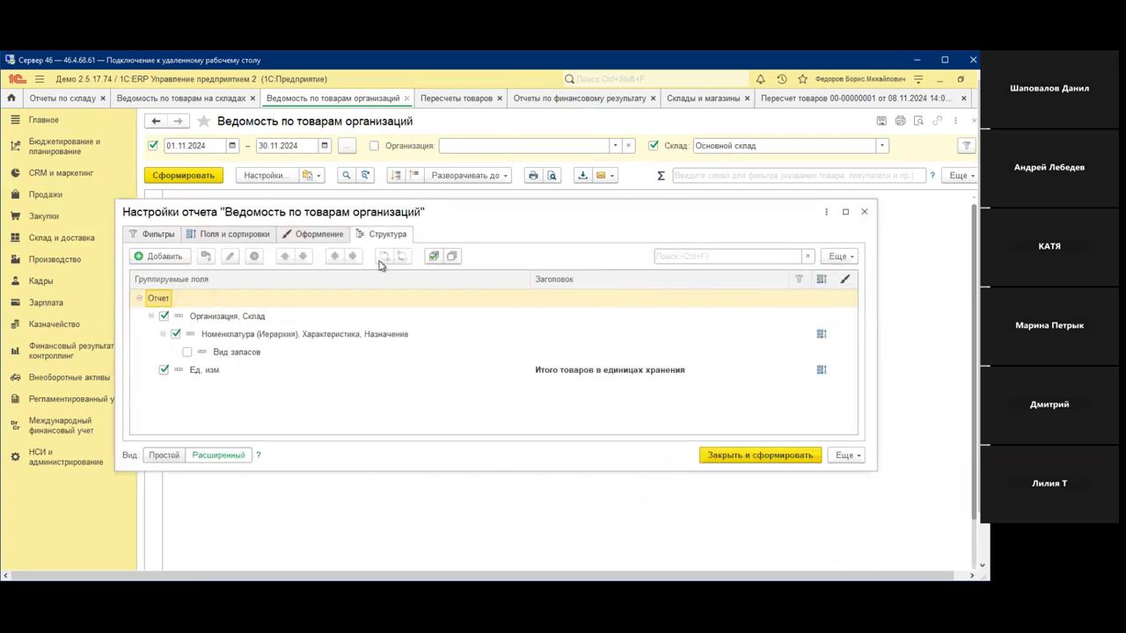
left_click(238, 338)
left_click(180, 257)
scroll(490, 369, "down", 10)
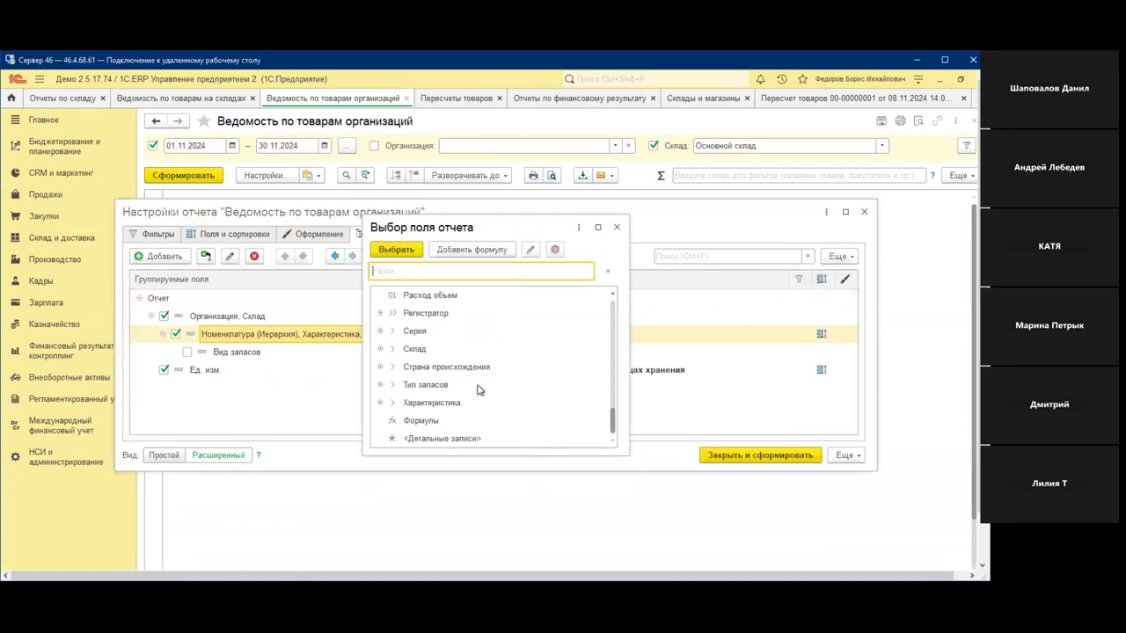
double_click(436, 315)
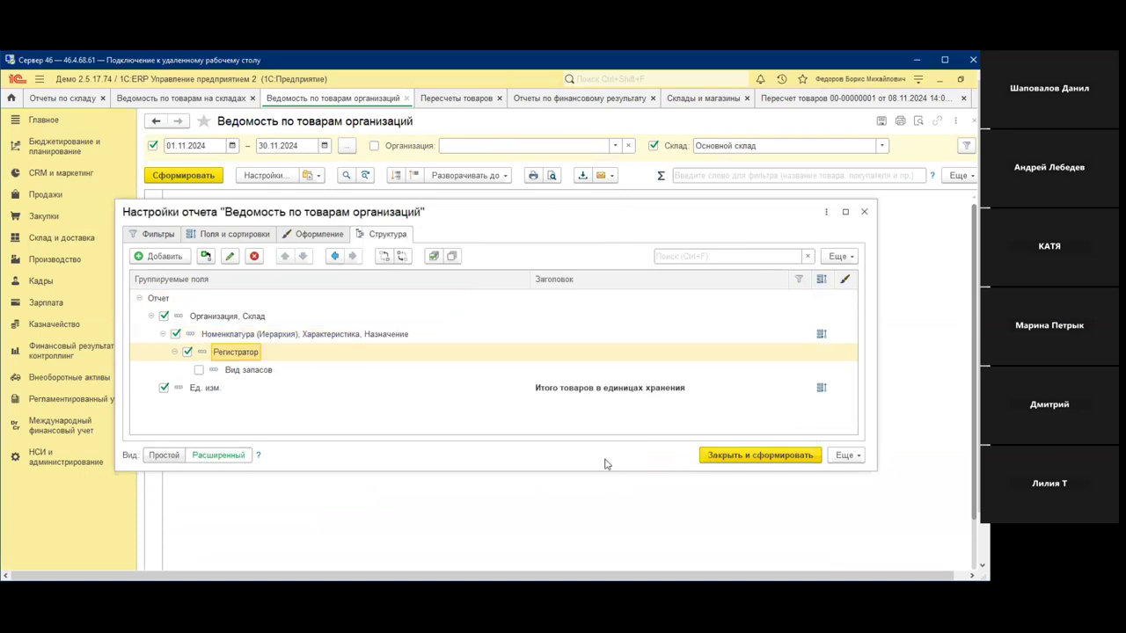
left_click(727, 454)
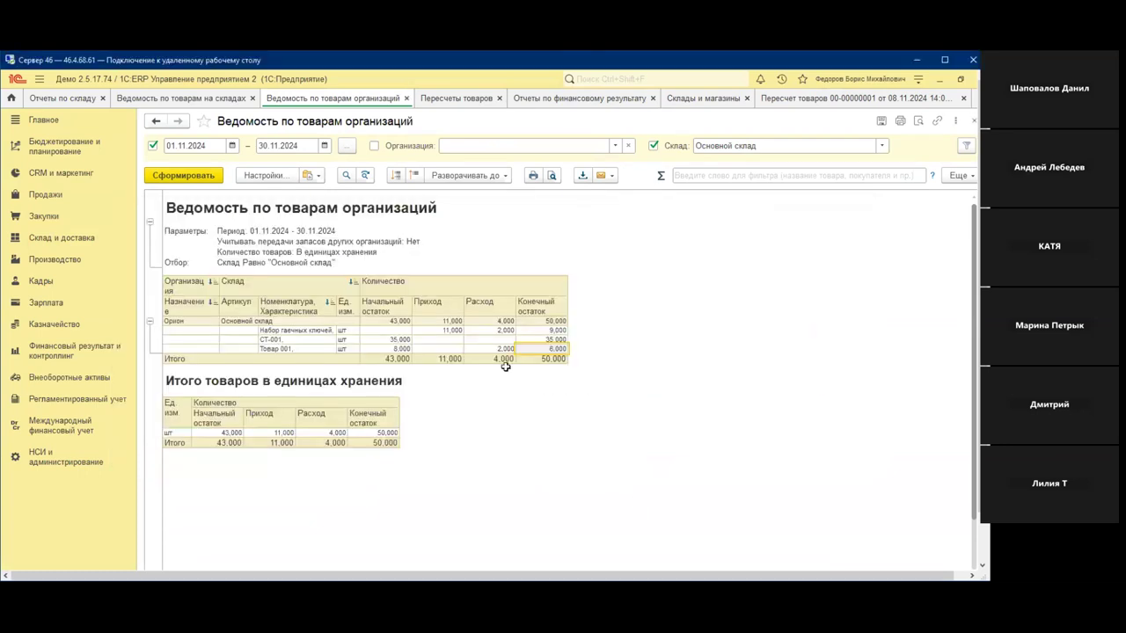
left_click(201, 177)
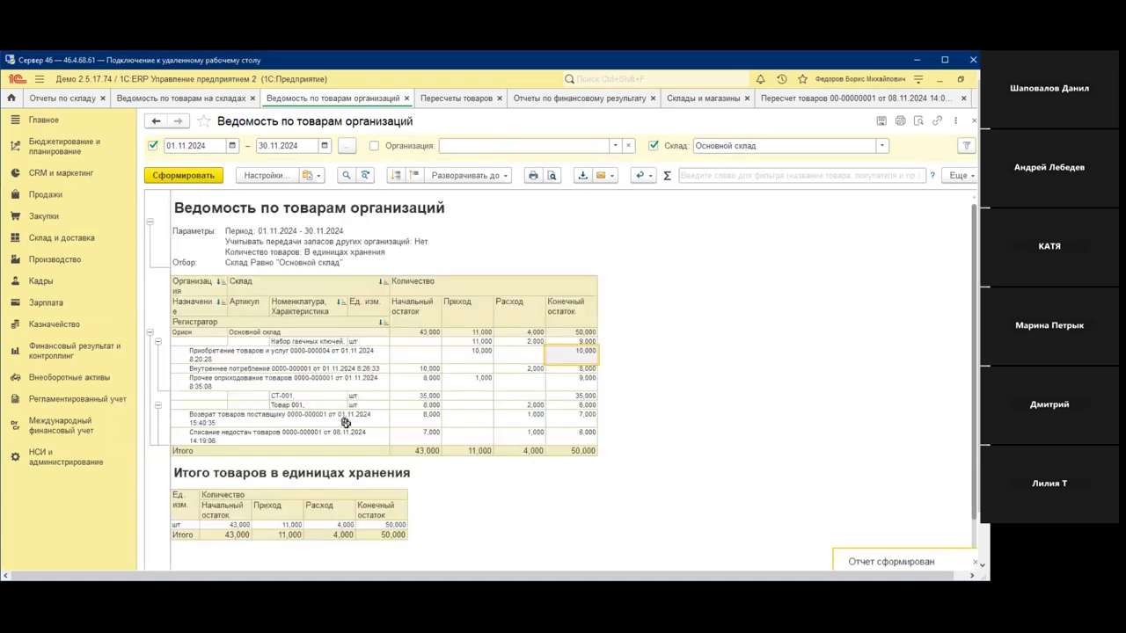
- Check the shortage write-off row under Товар 001, set the report's period start to 08.11.2024 and regenerate it
left_click(272, 431)
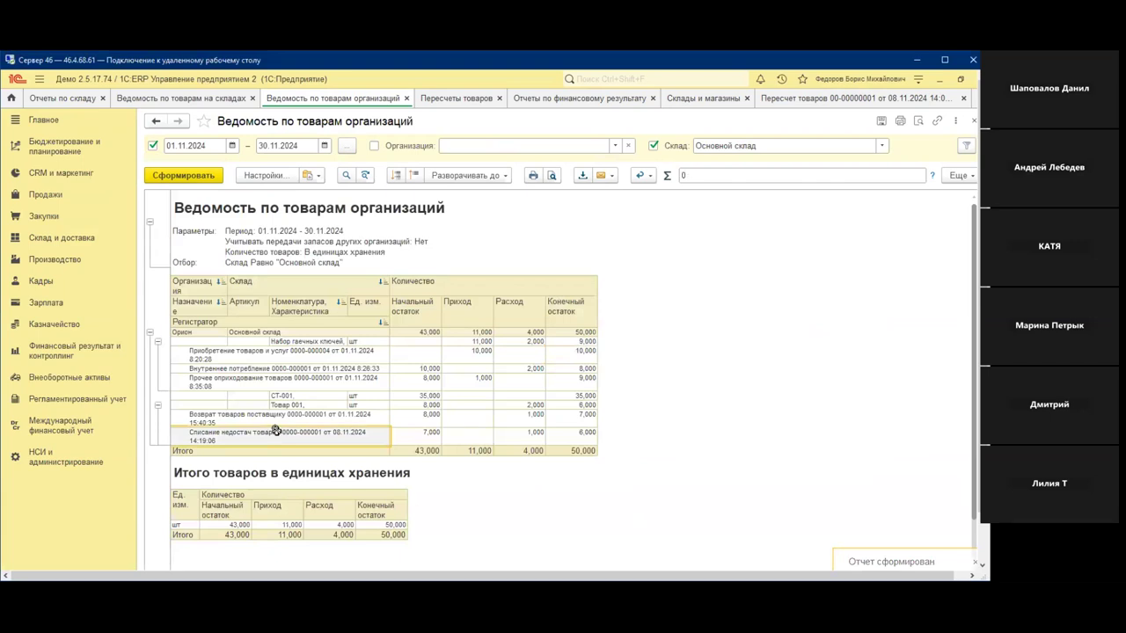
left_click(505, 435)
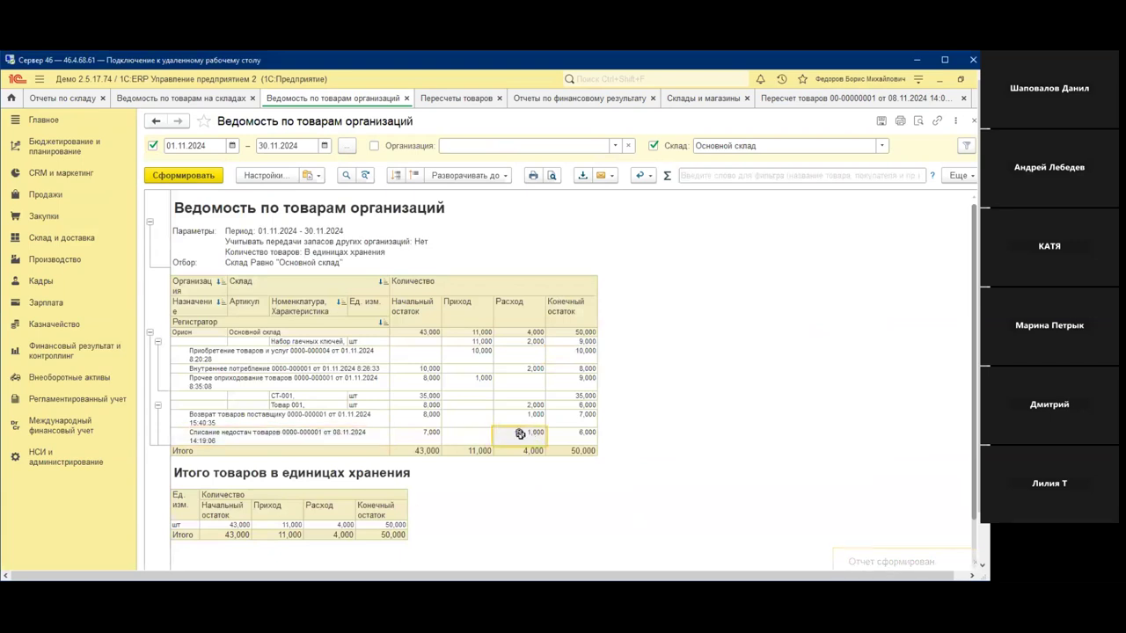
left_click(231, 146)
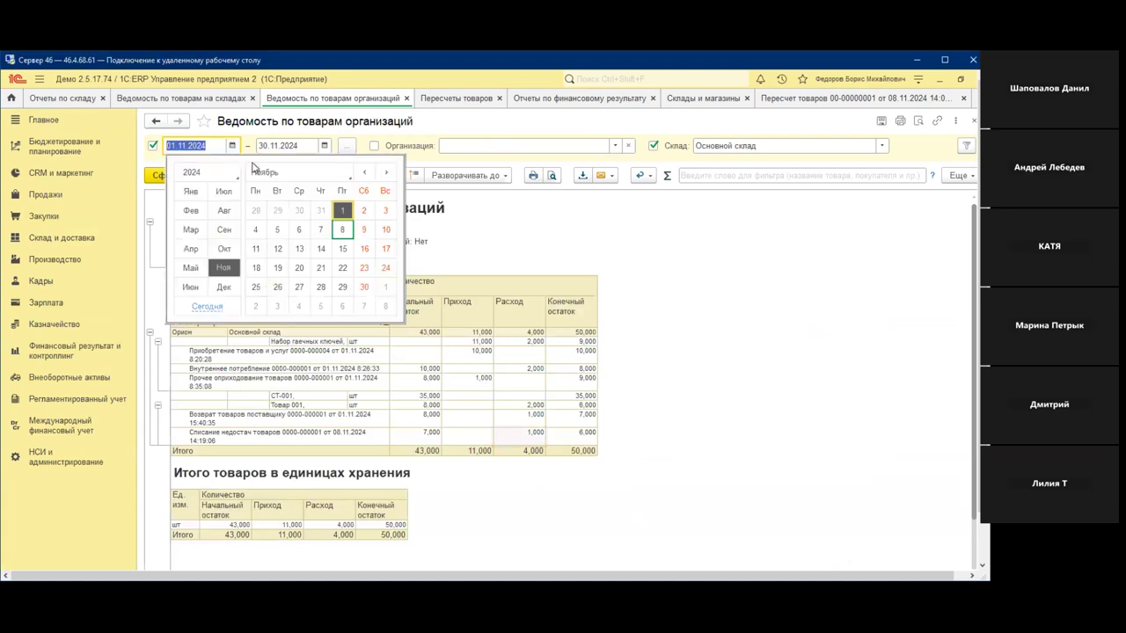
left_click(343, 229)
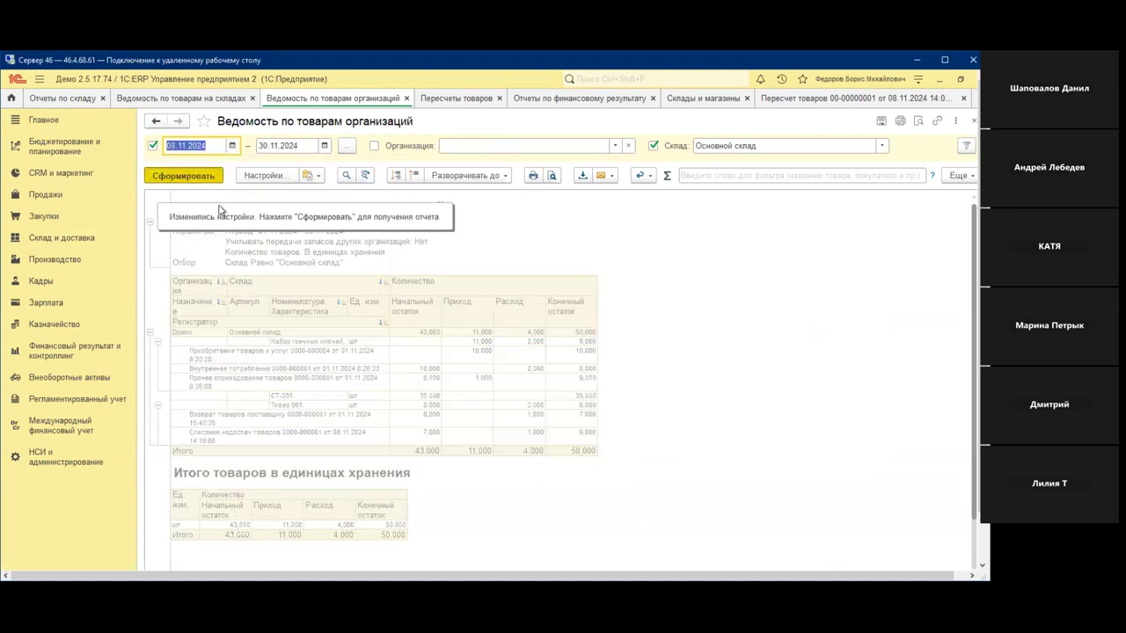
key("ctrl+Return")
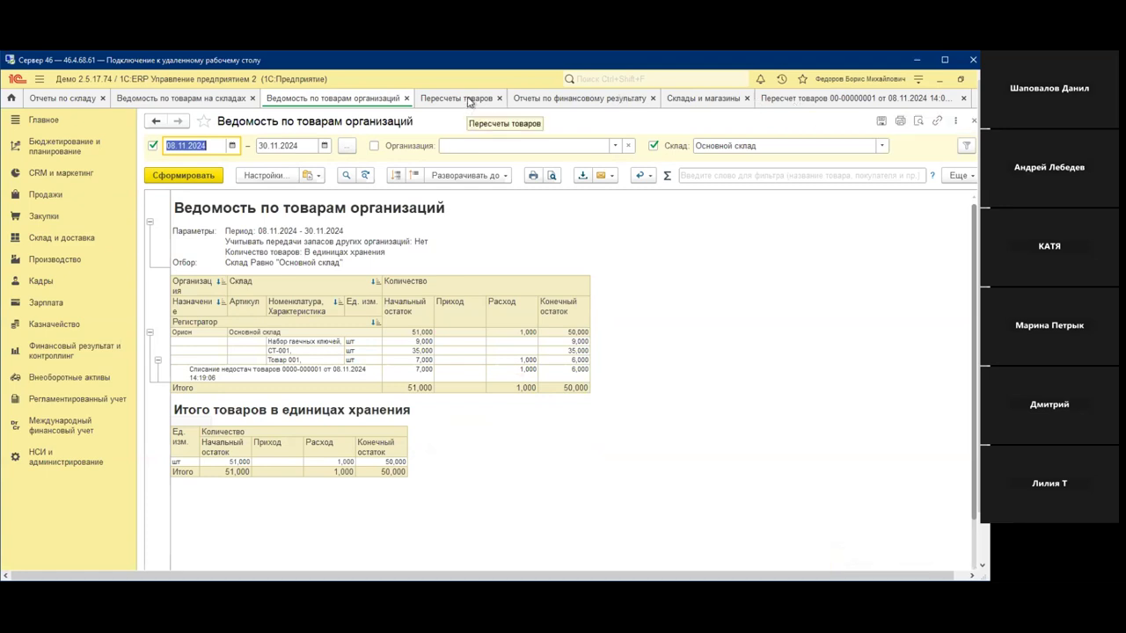
- Create an Оприходование излишков товаров act from the stock recount document and set its organization to Орион
left_click(781, 100)
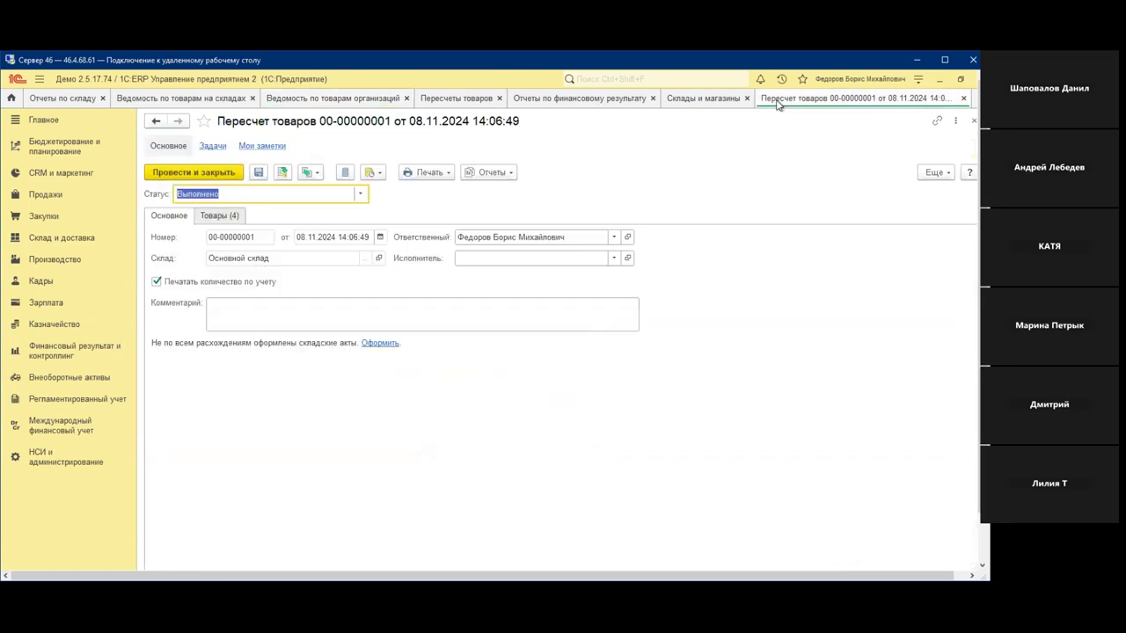
left_click(310, 172)
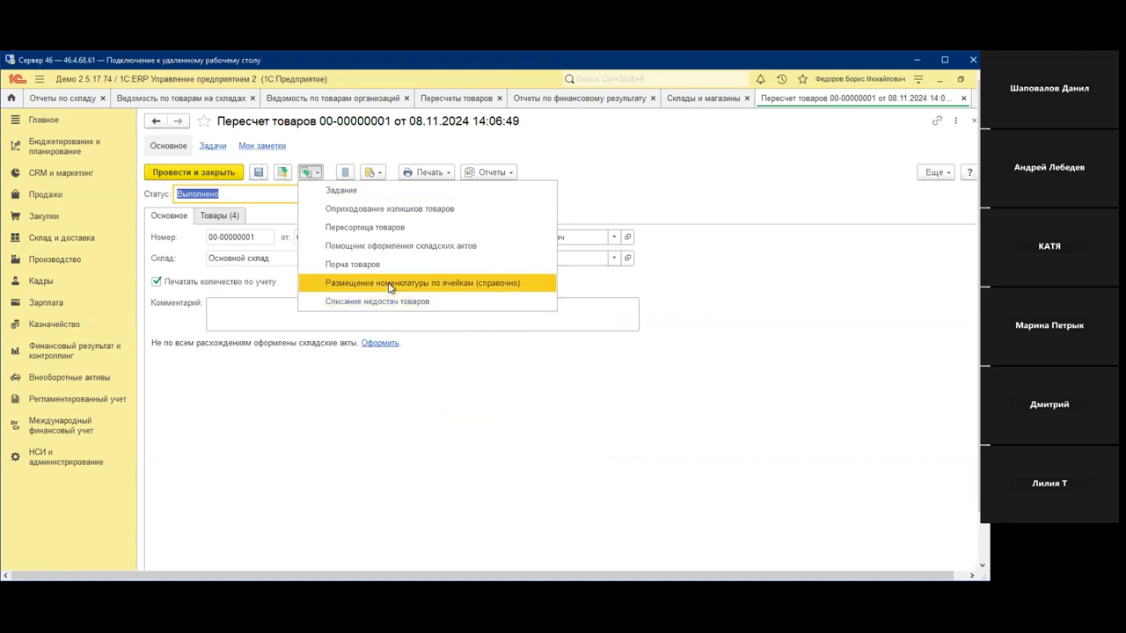
left_click(395, 210)
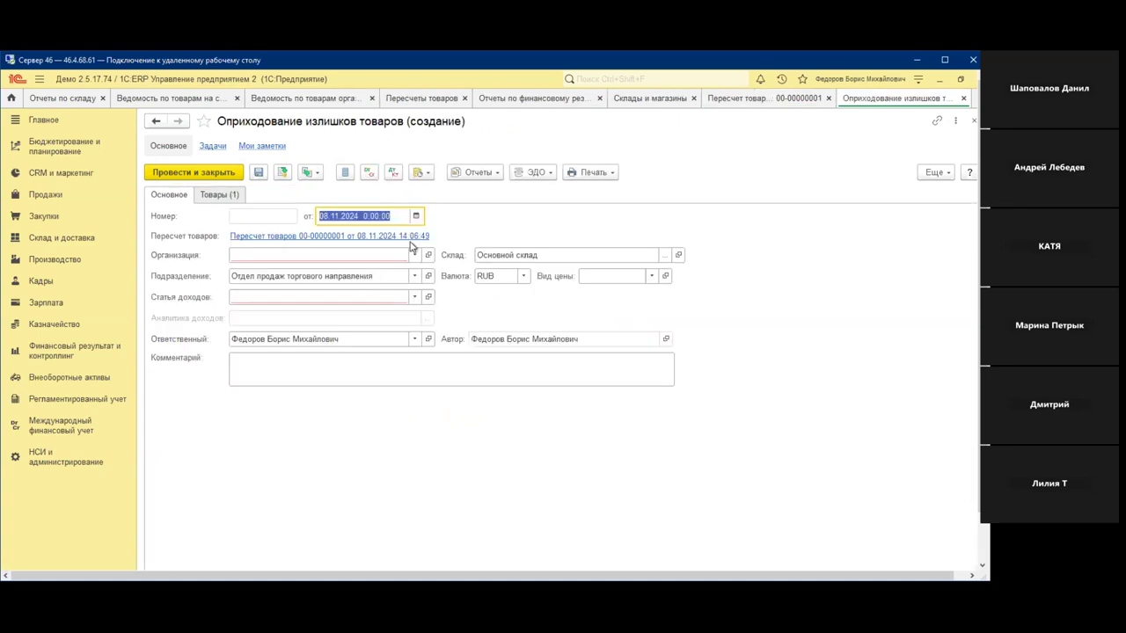
left_click(378, 254)
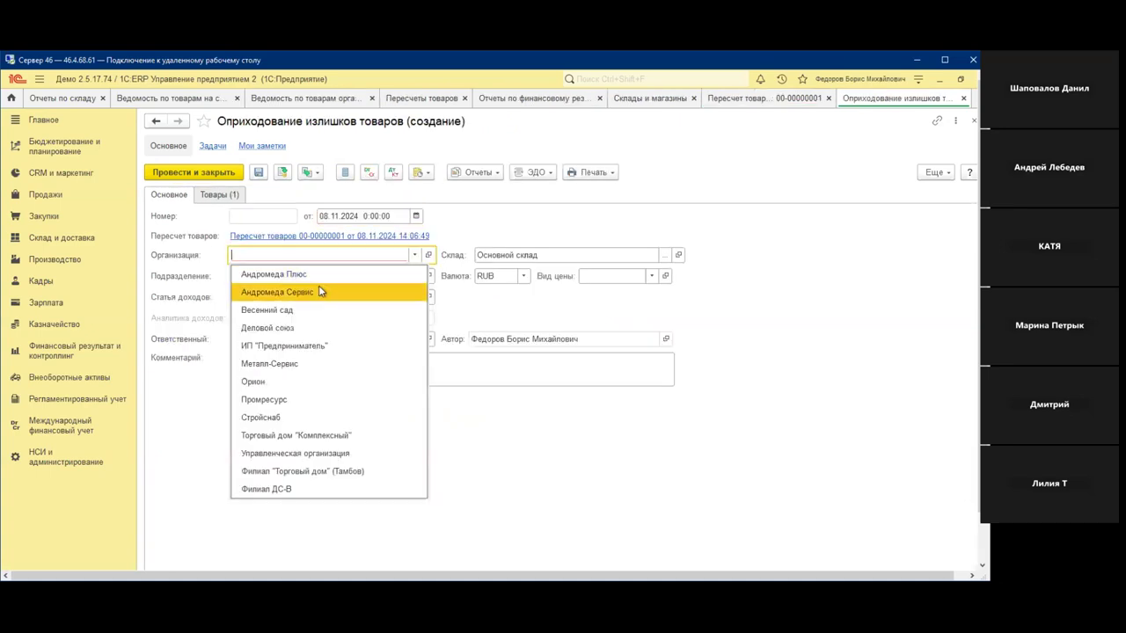
left_click(291, 384)
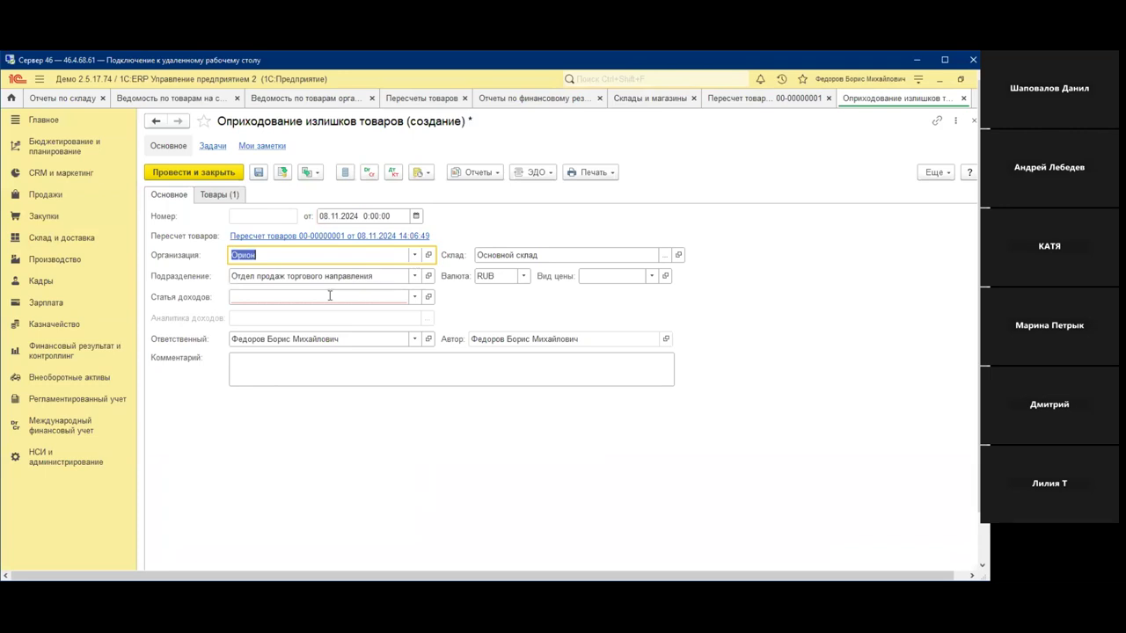
- Start a new income item for the surplus act, named Излишки по инвентаризации, with analytics type Подразделение
left_click(352, 297)
left_click(300, 334)
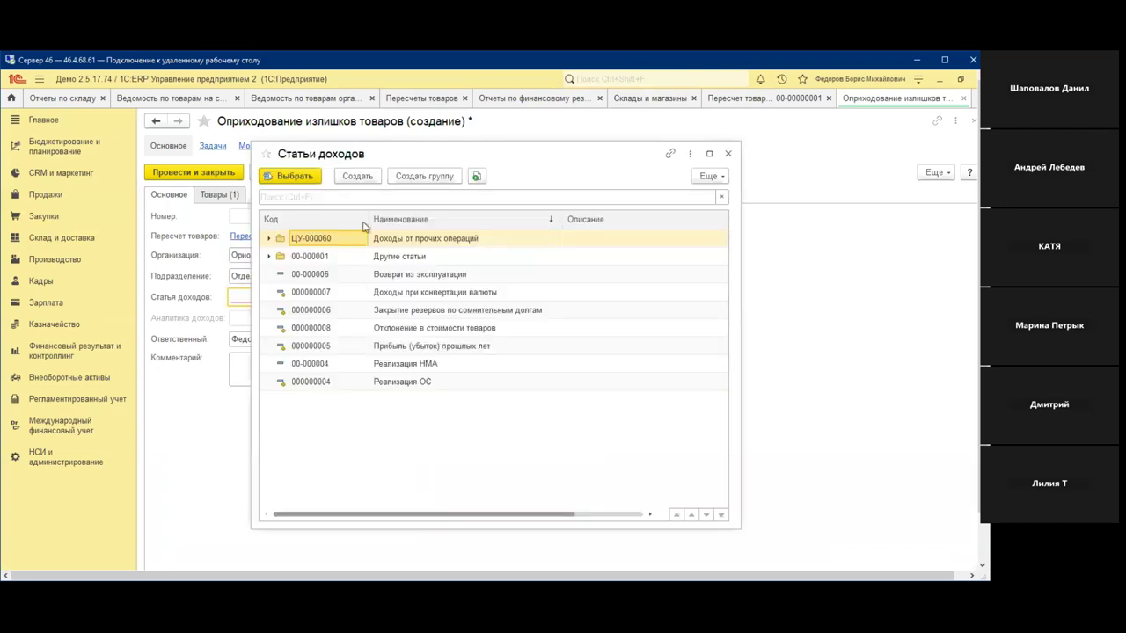
left_click(355, 176)
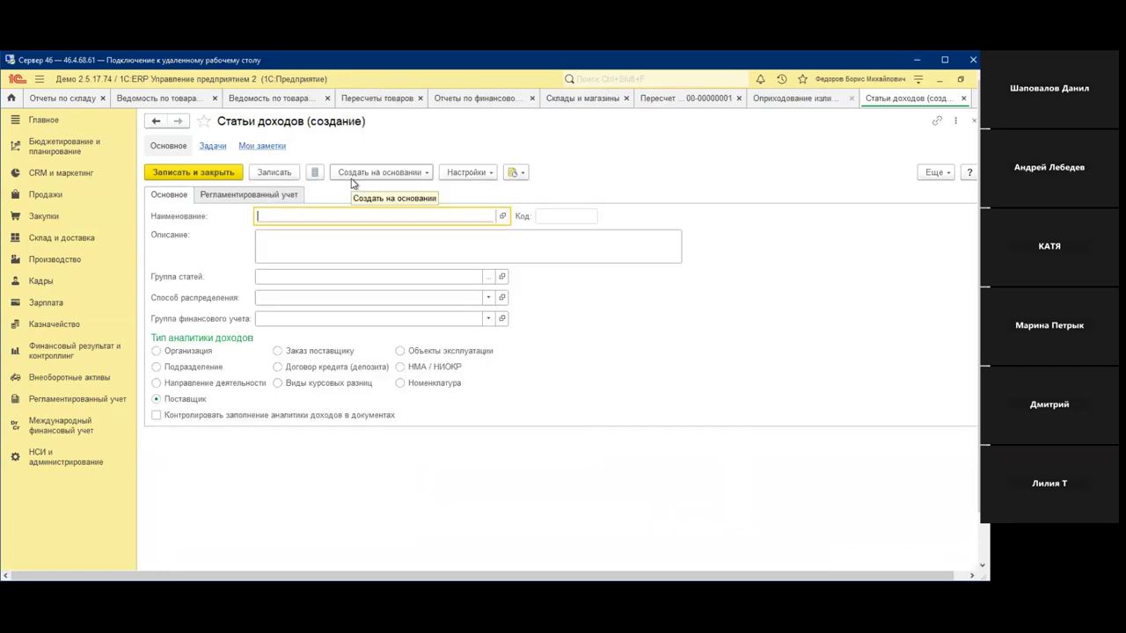
type("Из")
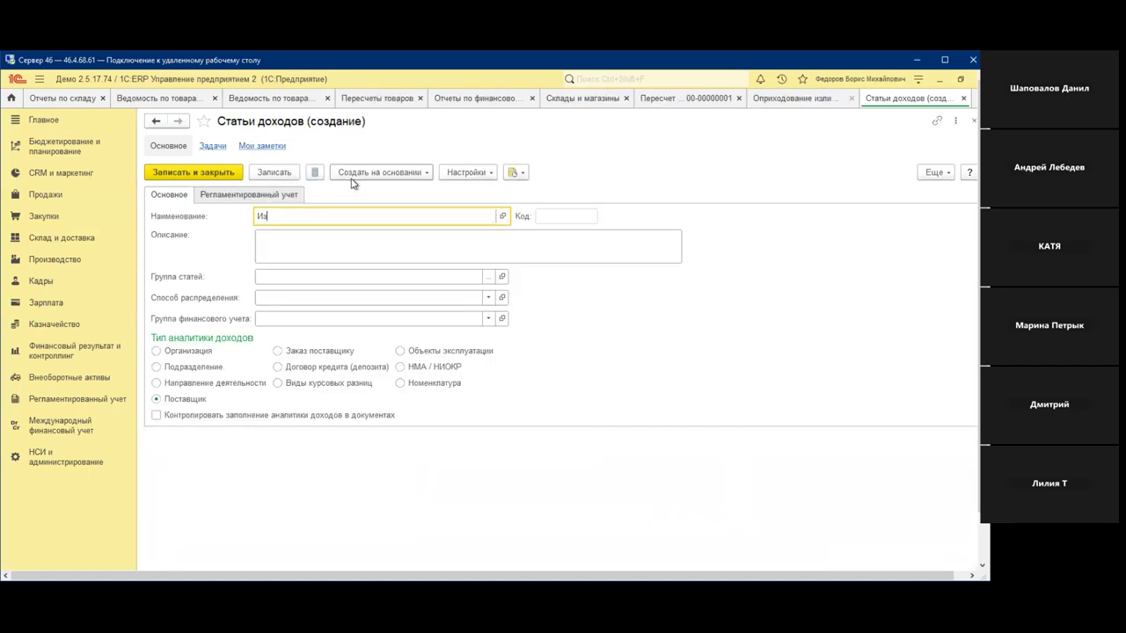
type("лишки по инвентаризации")
left_click(159, 368)
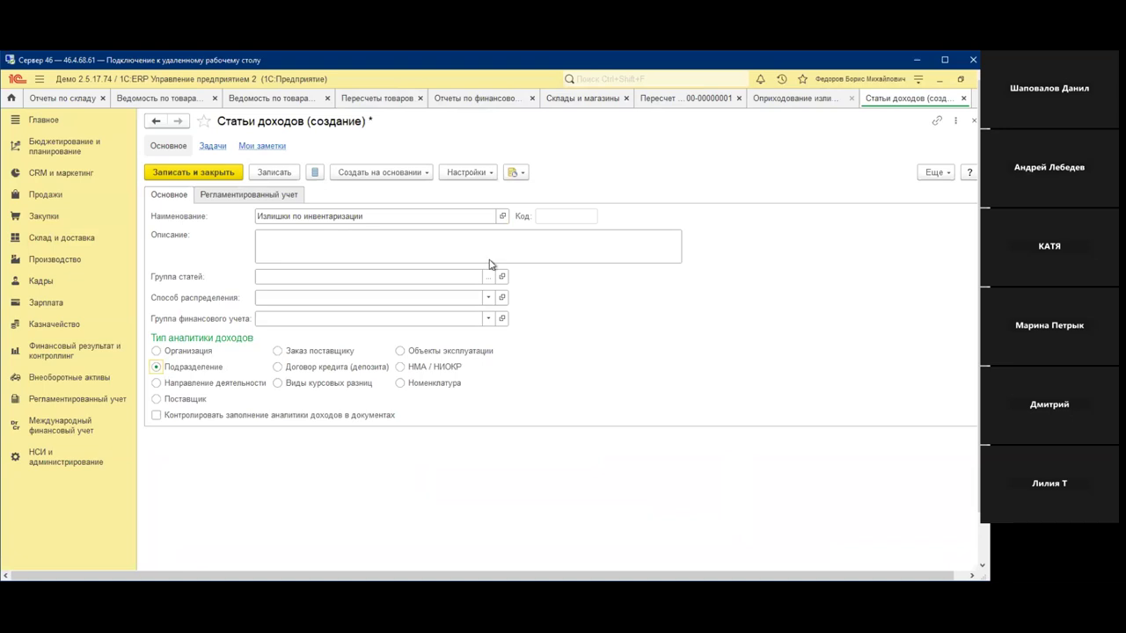
- Set the item's income type for regulated accounting to Прочие операционные доходы (расходы), and save and close the item
left_click(246, 195)
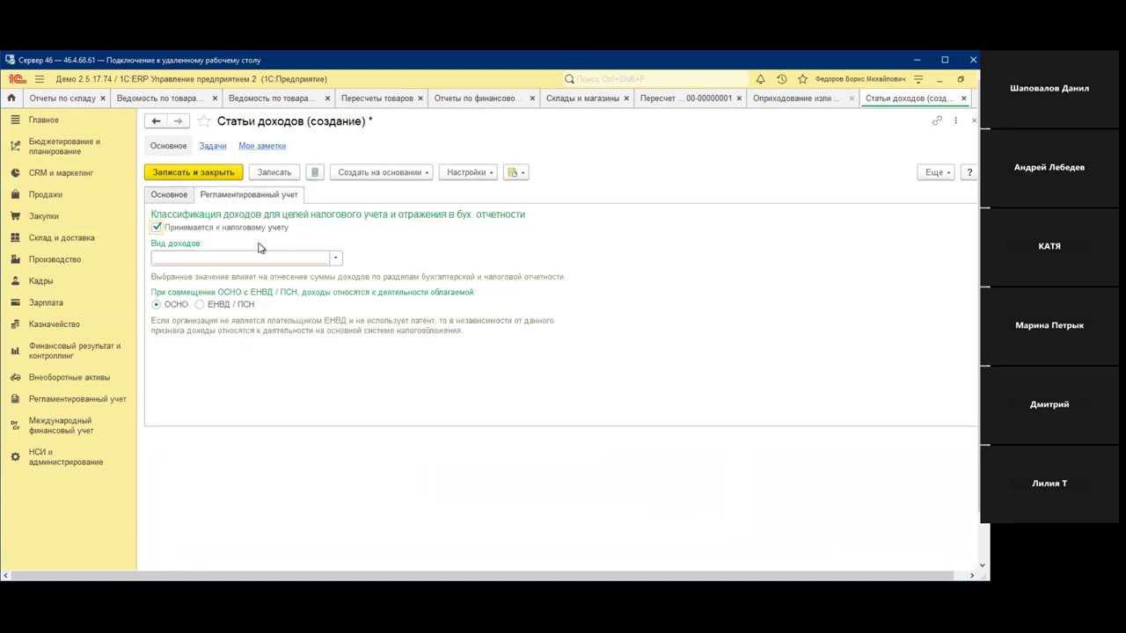
left_click(332, 263)
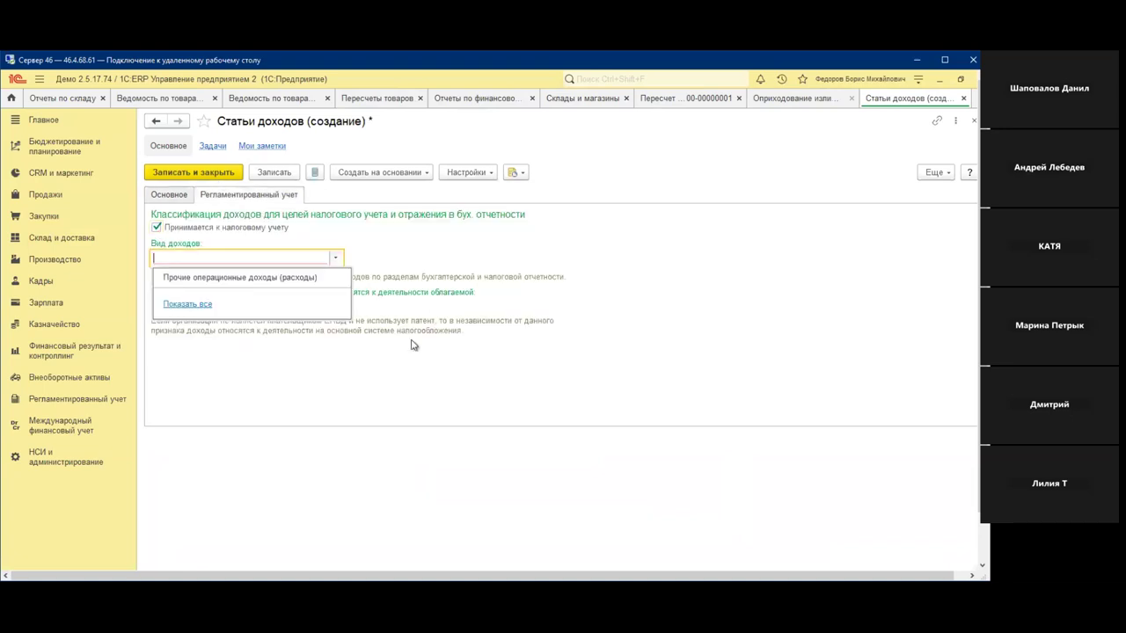
left_click(330, 278)
left_click(208, 171)
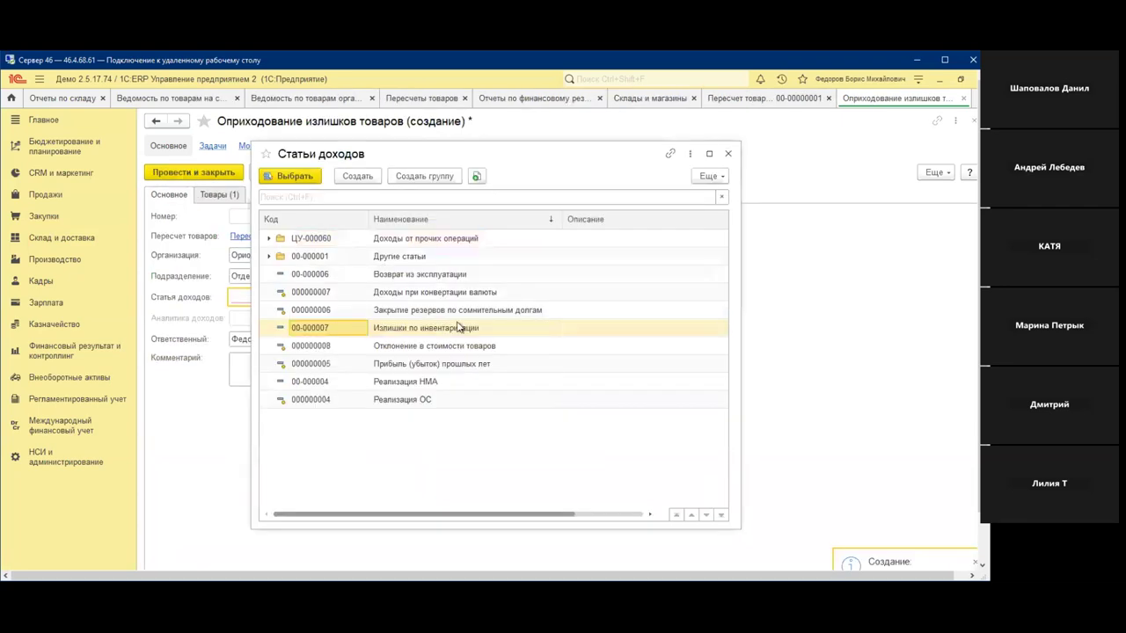
- Select Излишки по инвентаризации as the act's income item and set the price of Набор гаечных ключей to 1000
double_click(446, 330)
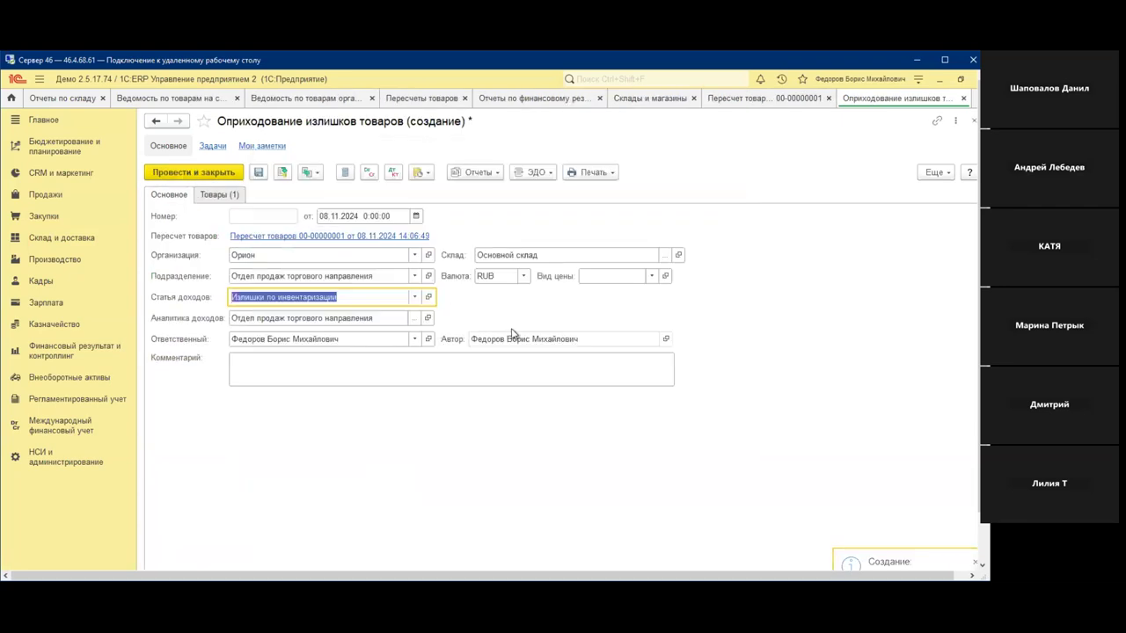
left_click(215, 195)
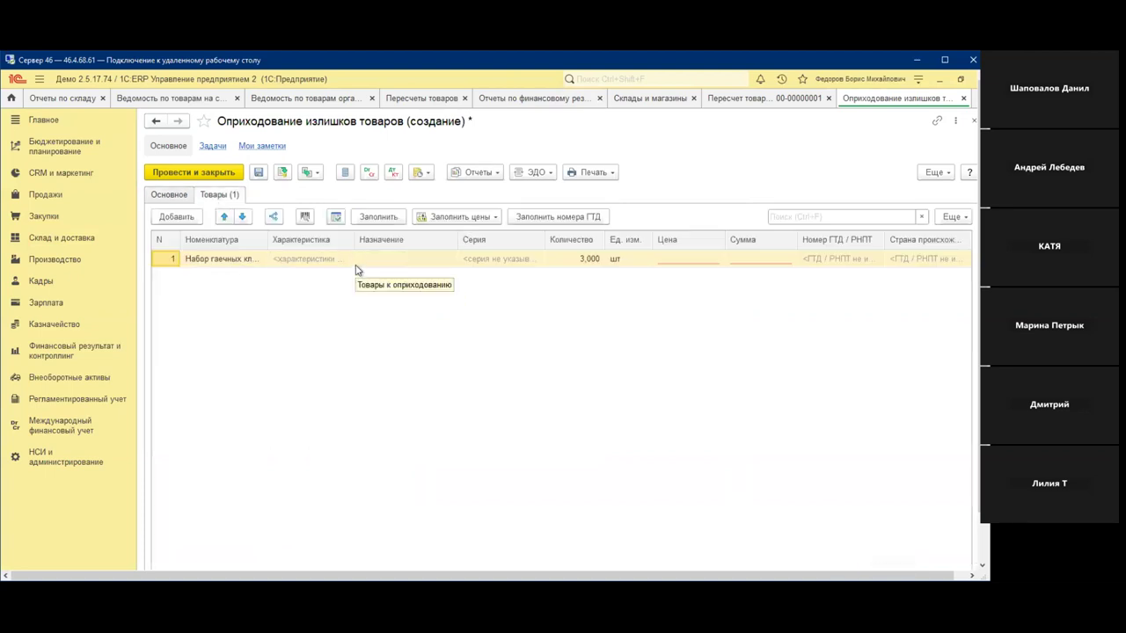
left_click(693, 262)
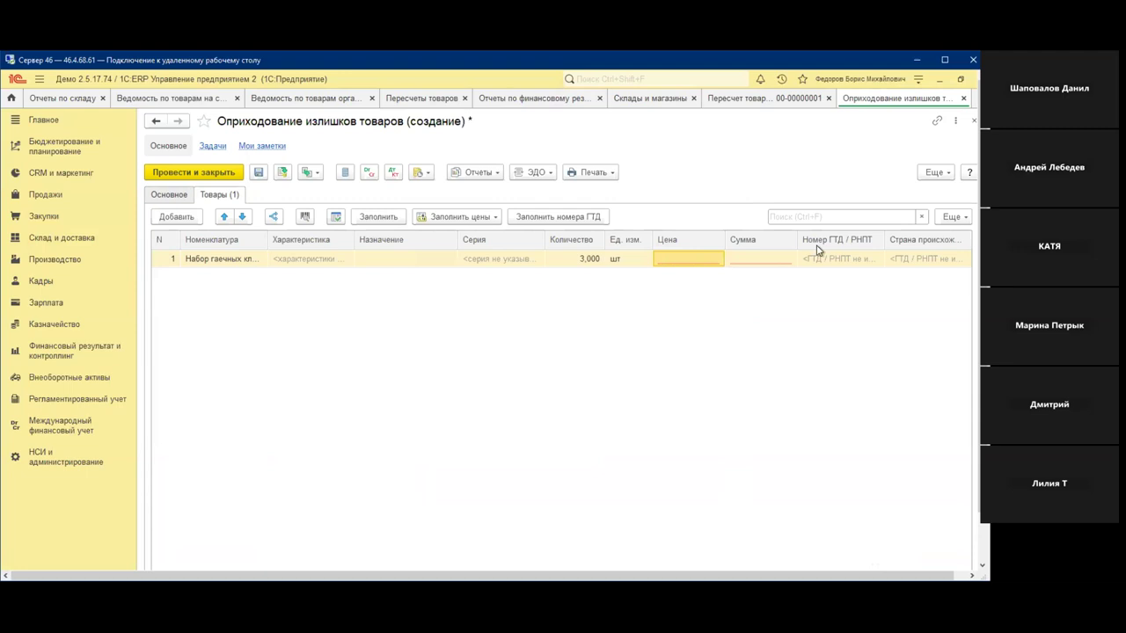
left_click(683, 259)
type("1000")
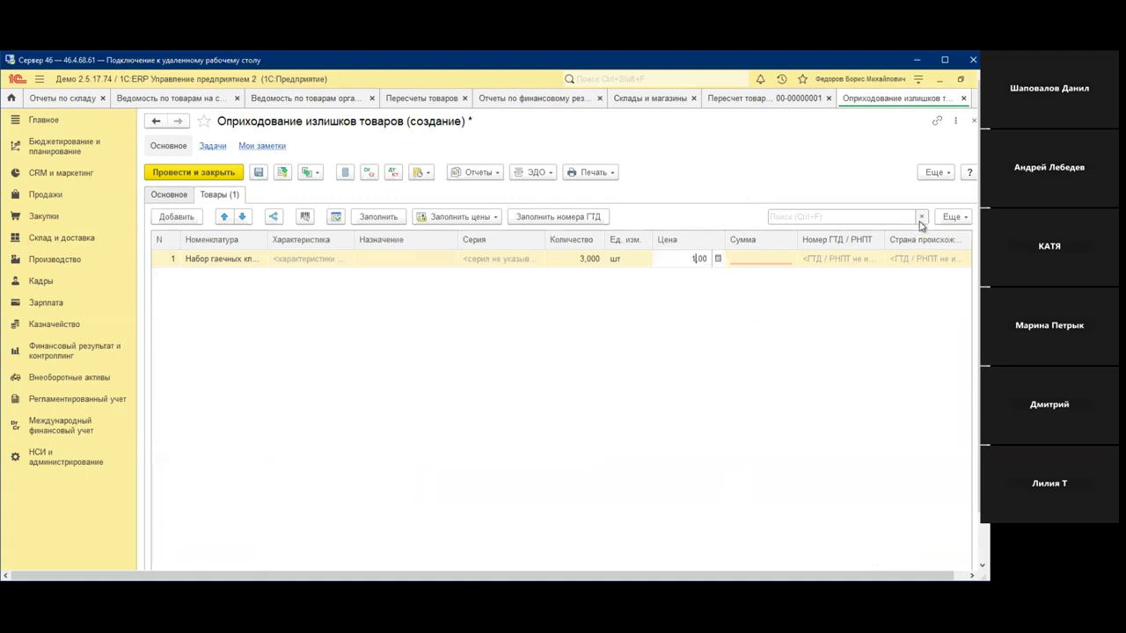
left_click(920, 218)
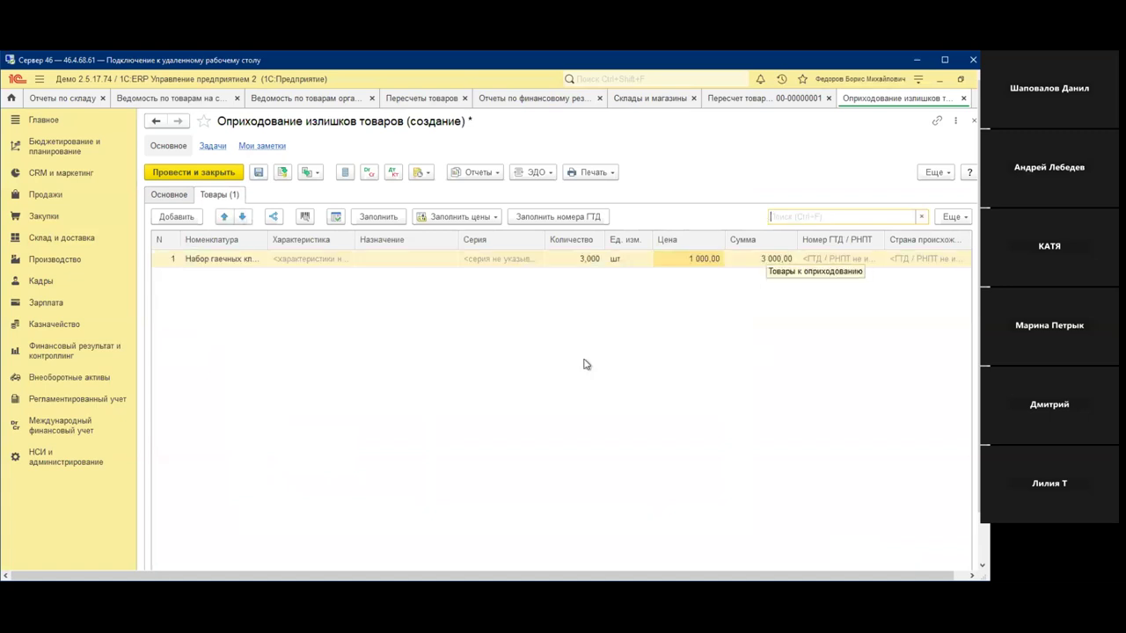
- Post and close the surplus act and regenerate the organization stock report
left_click(216, 173)
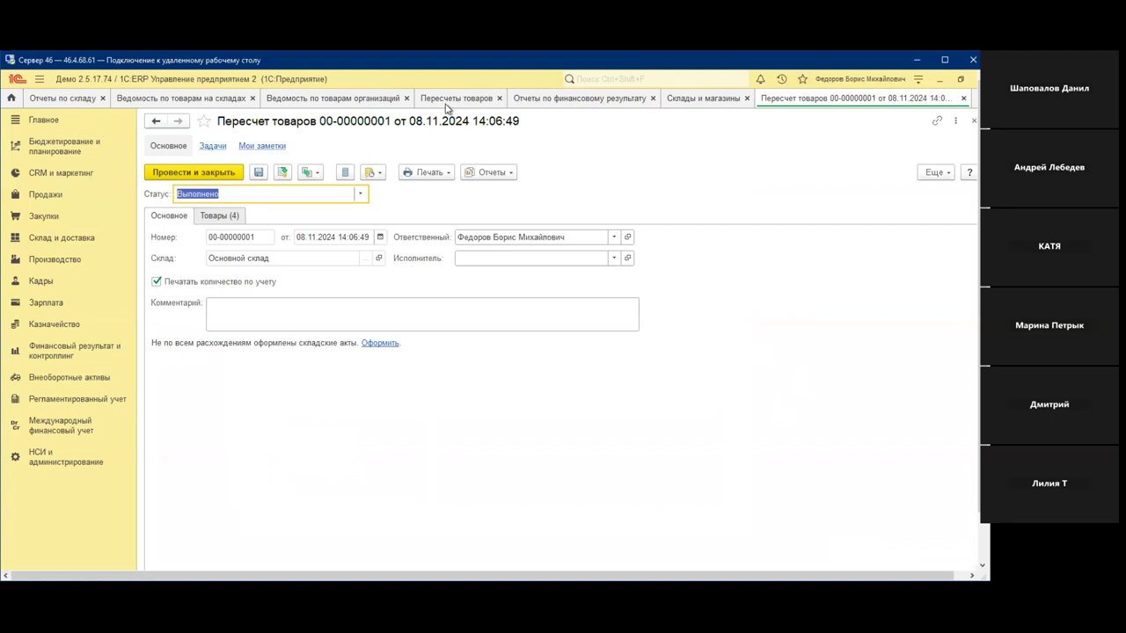
left_click(346, 102)
left_click(195, 176)
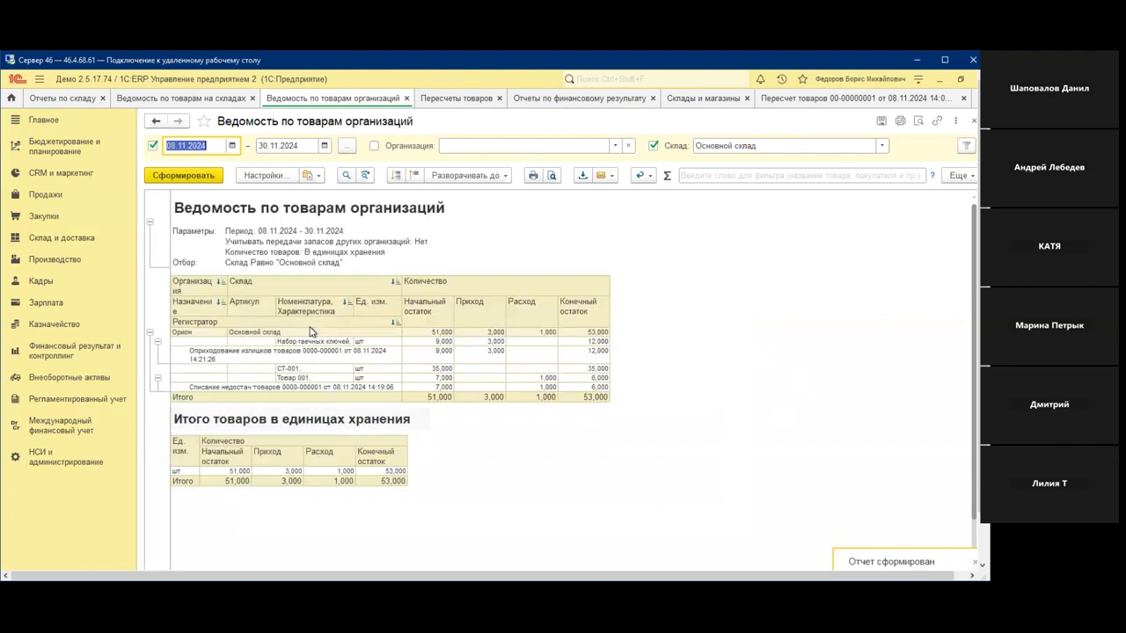
- Check the surplus receipt in the organization stock report and compare the report with the warehouse stock report
left_click(474, 352)
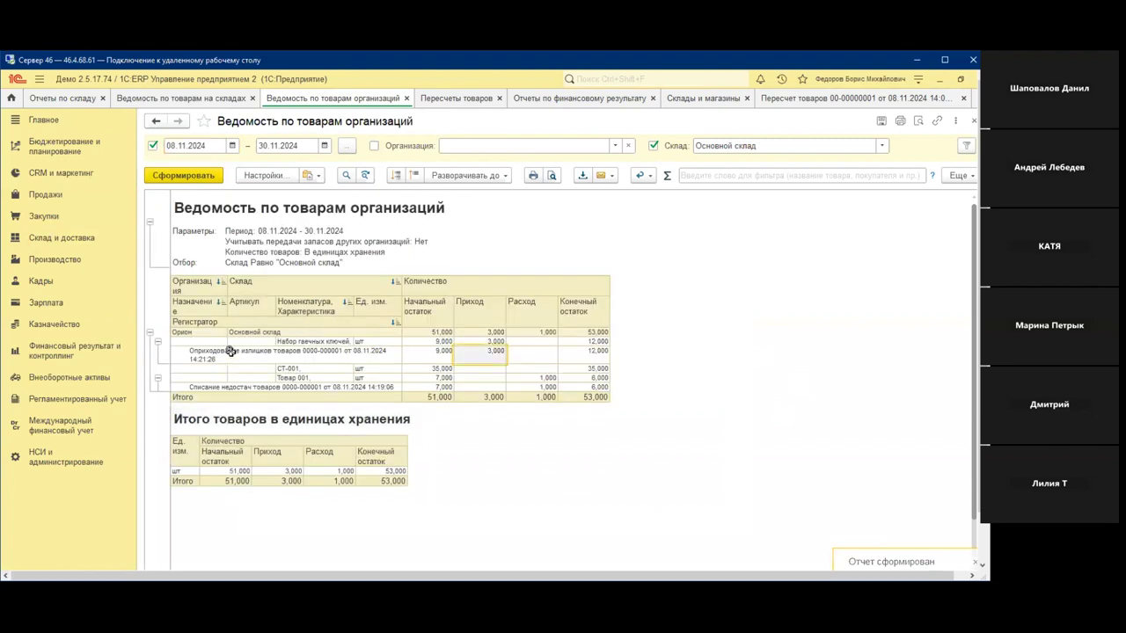
left_click(202, 99)
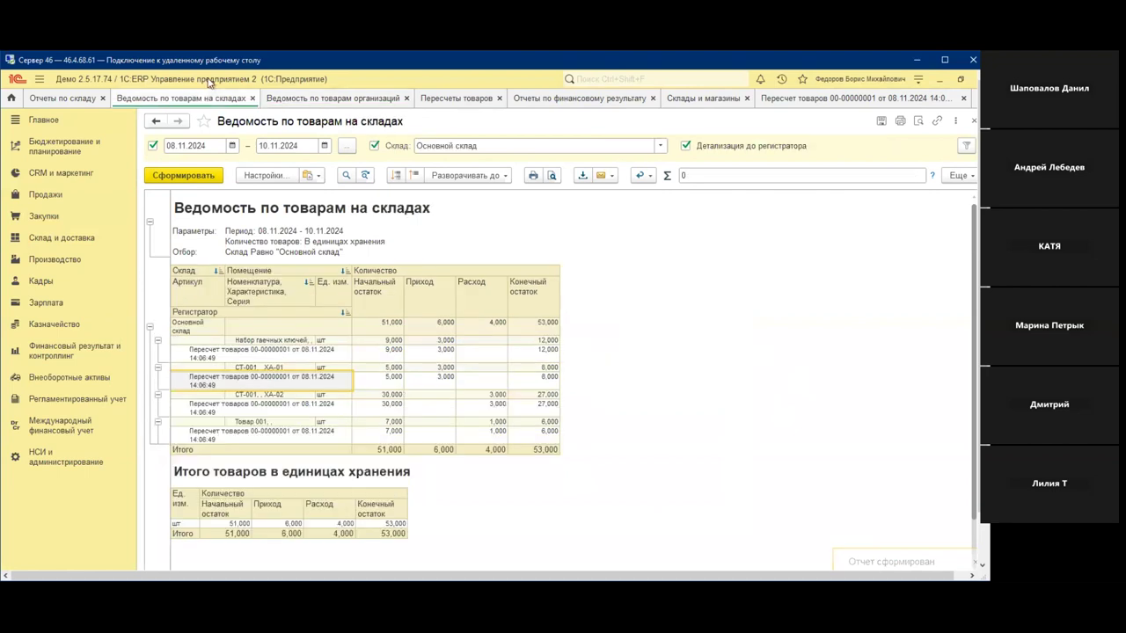
left_click(362, 97)
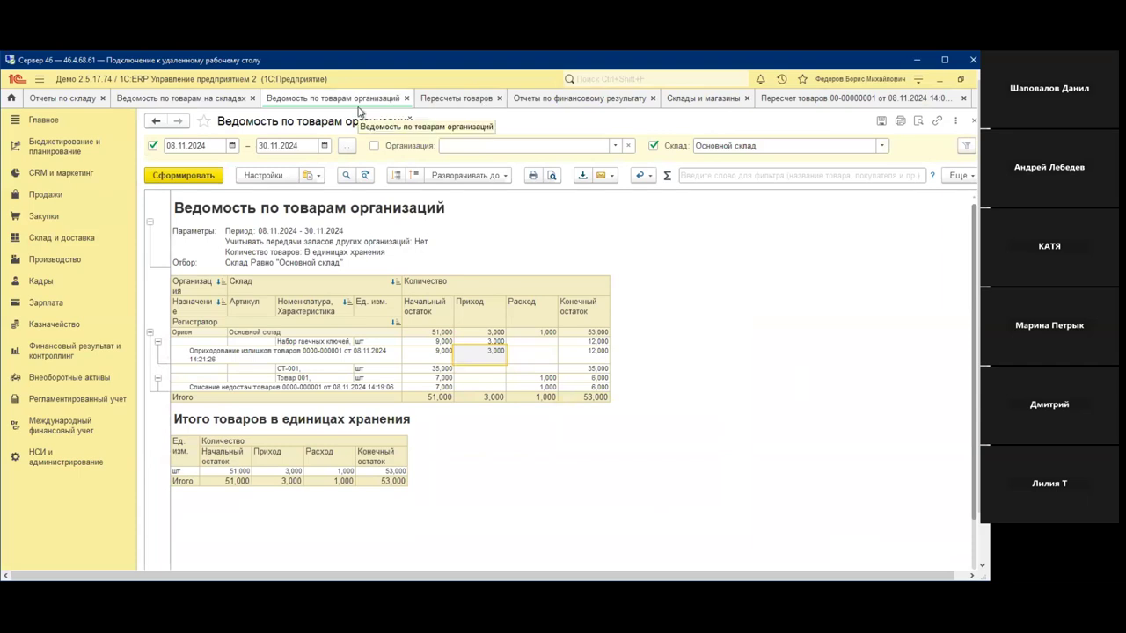
- Create a Пересортица товаров act based on the recount and set its organization to Орион
left_click(796, 103)
left_click(311, 172)
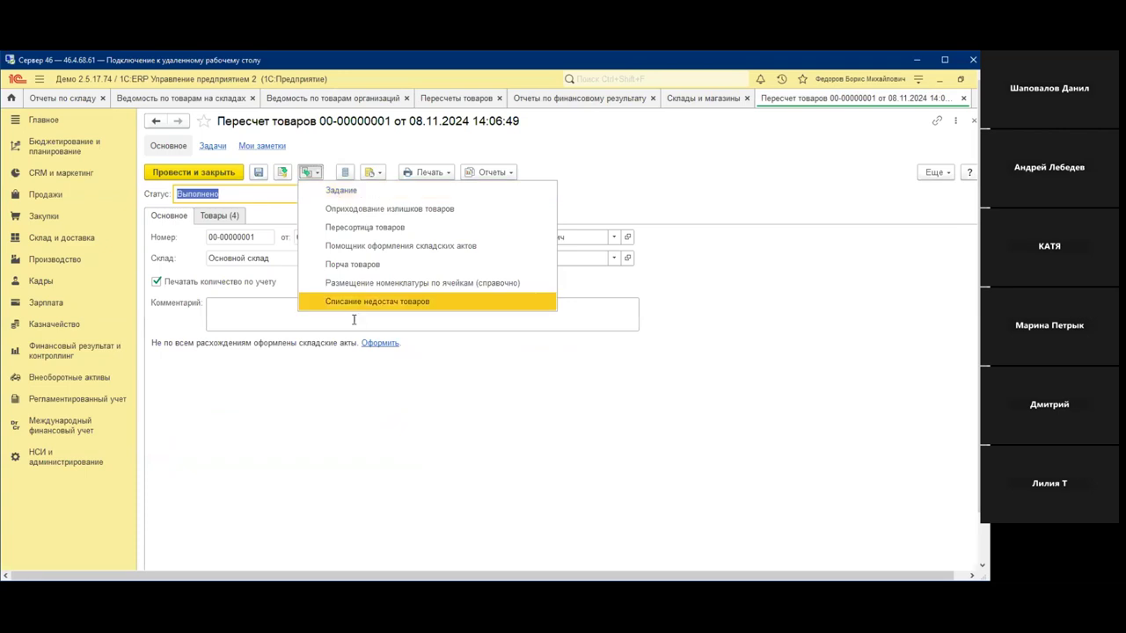
left_click(401, 227)
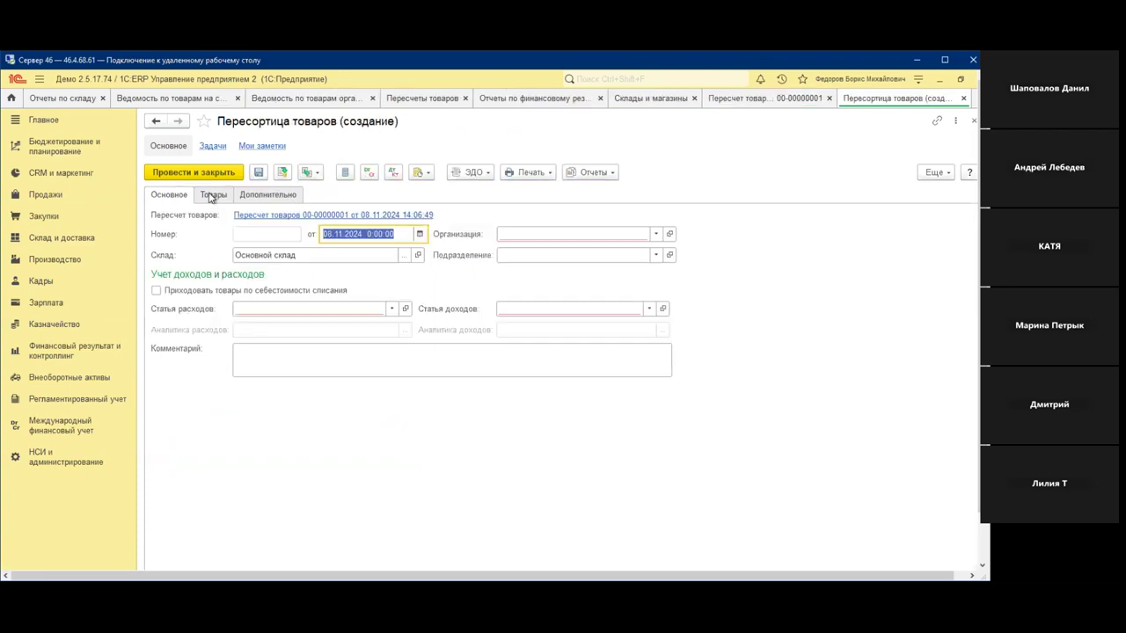
left_click(211, 195)
left_click(174, 196)
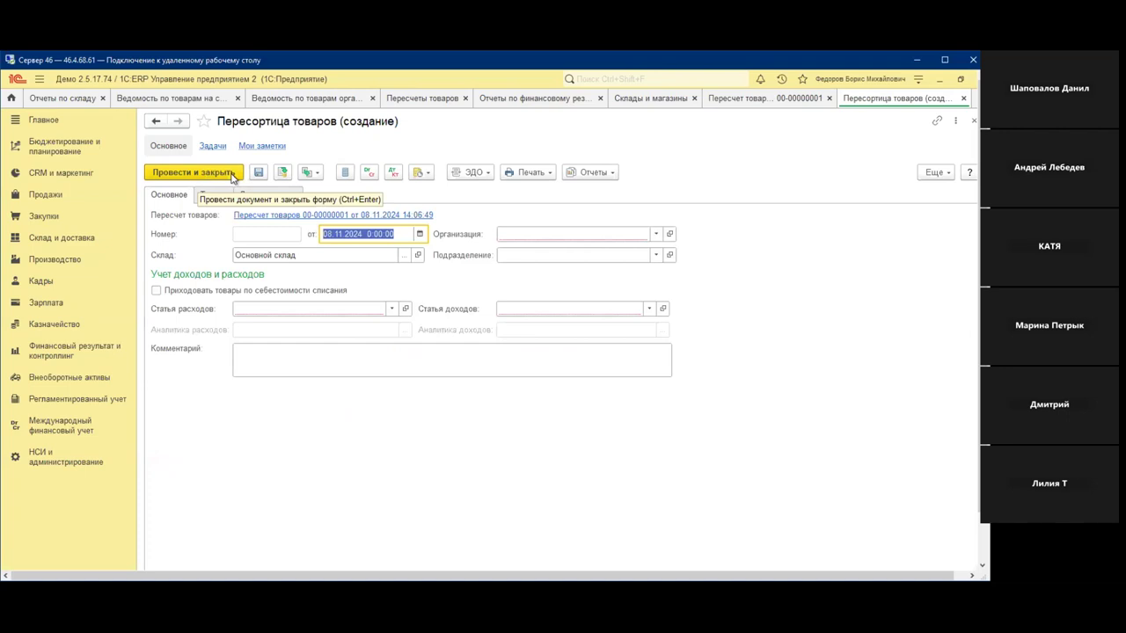
left_click(552, 235)
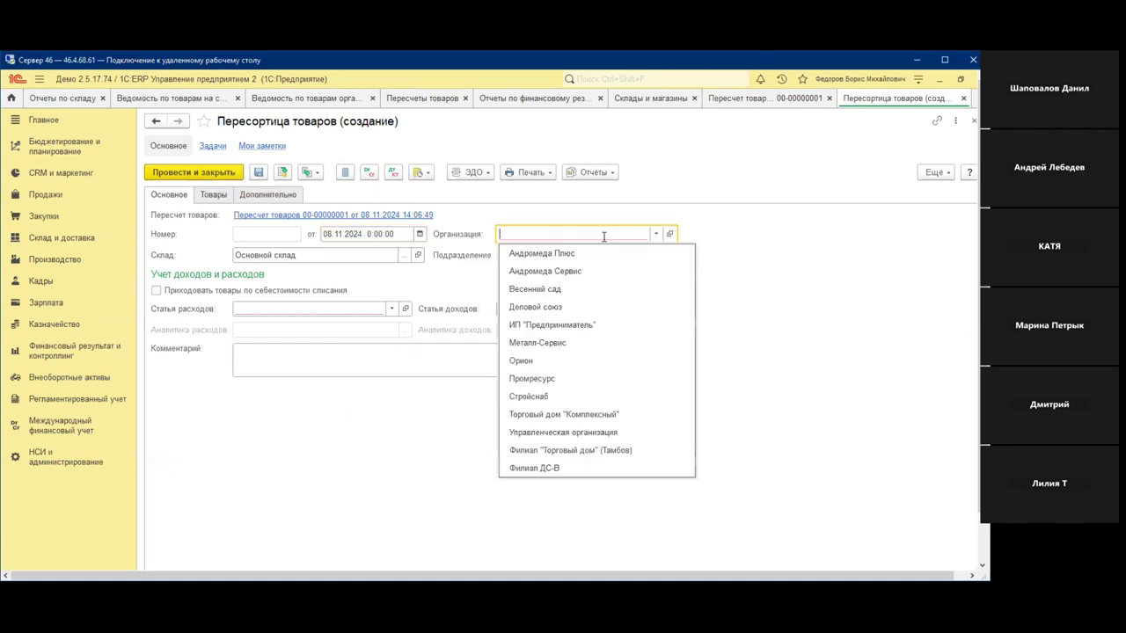
left_click(537, 361)
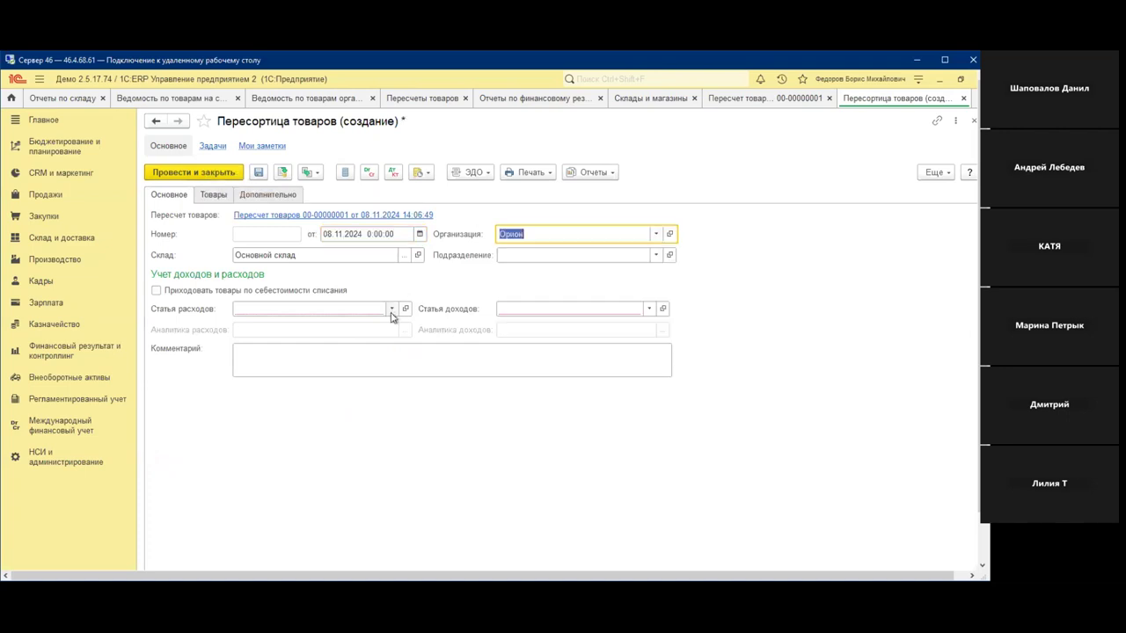
- Set the act's expense item to Недостача по инвентаризации and its income item to Излишки по инвентаризации
left_click(391, 309)
left_click(305, 345)
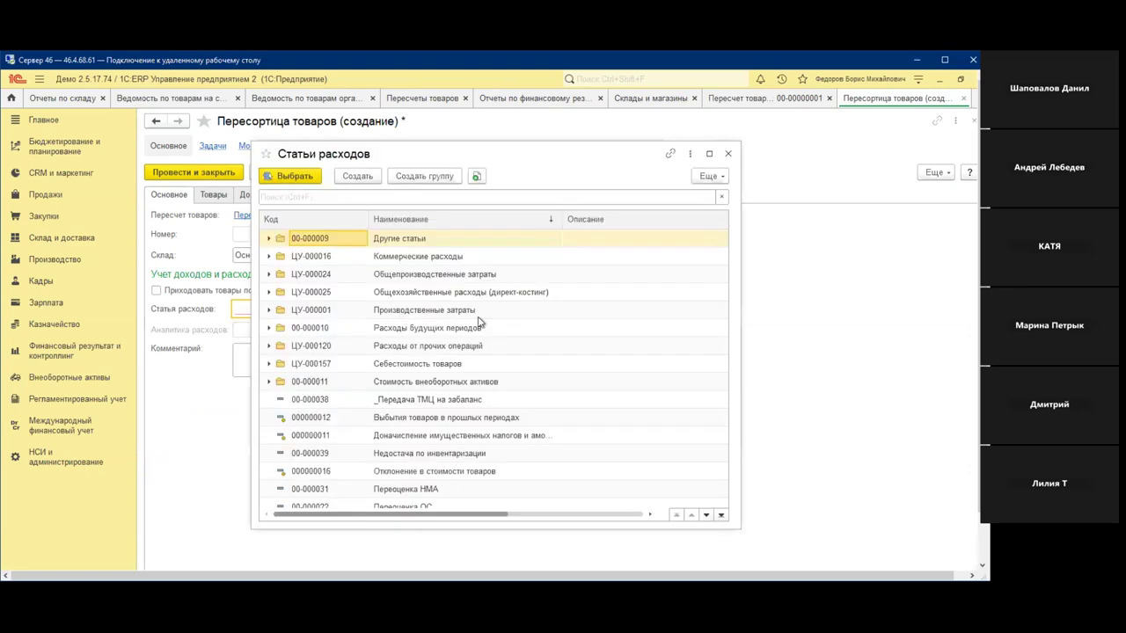
double_click(469, 454)
left_click(540, 310)
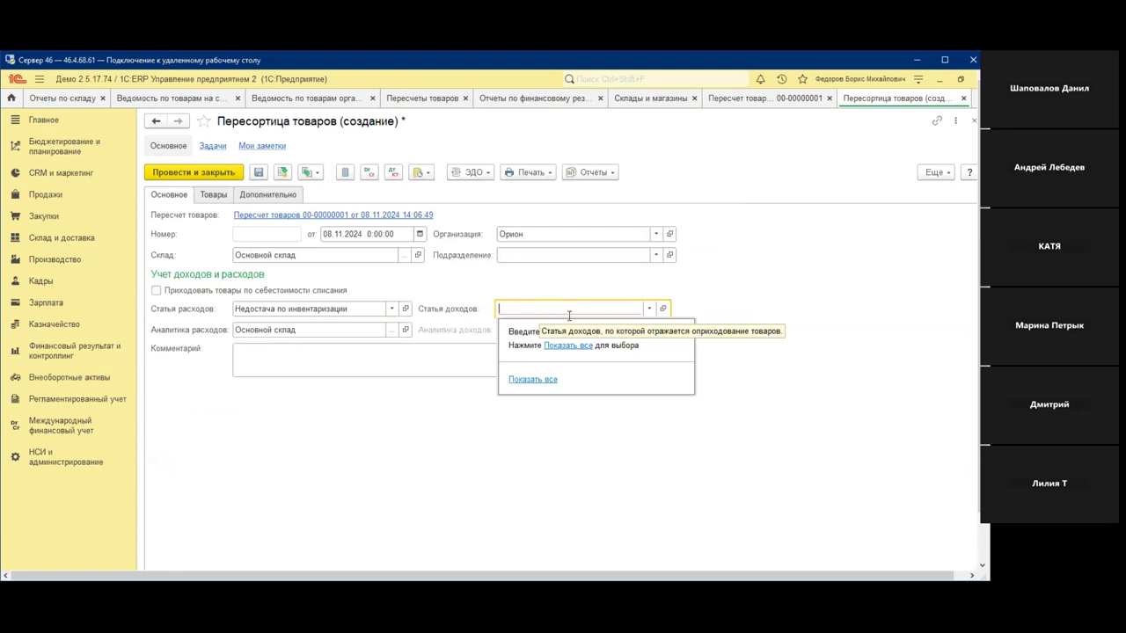
left_click(572, 346)
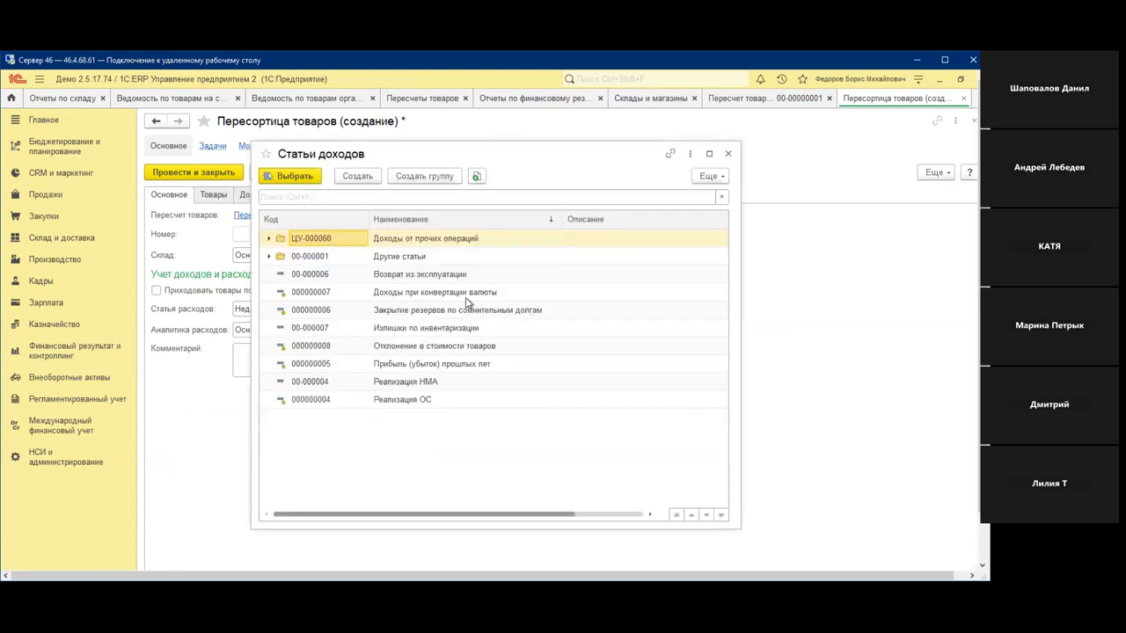
left_click(449, 332)
double_click(449, 330)
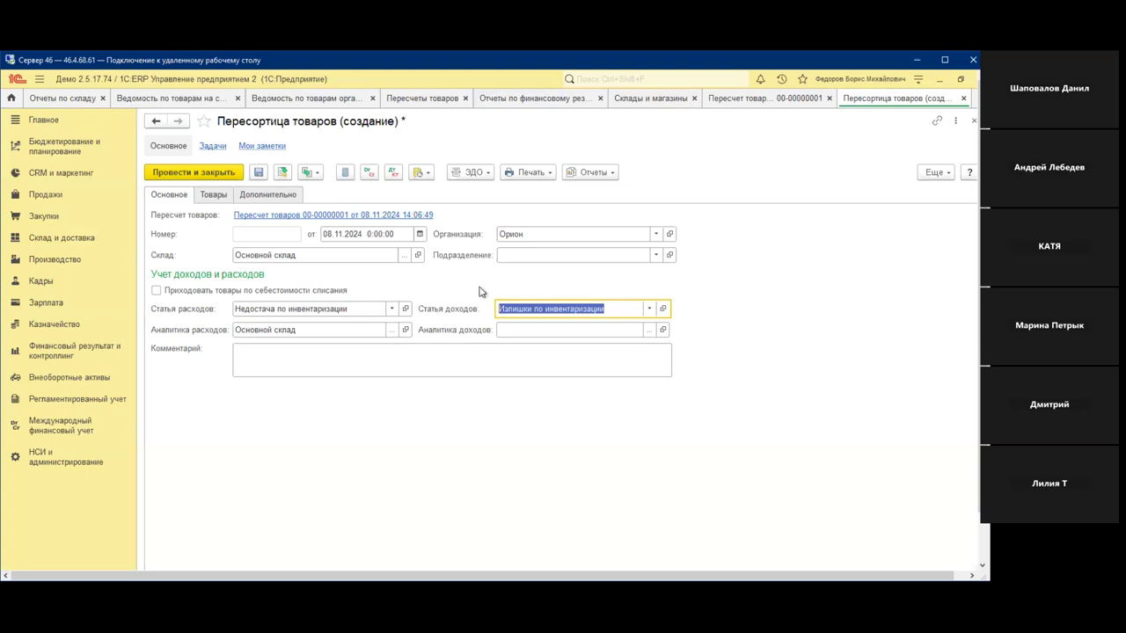
- Check the act's empty goods list against the organization stock report and the recount's item deviations
left_click(221, 195)
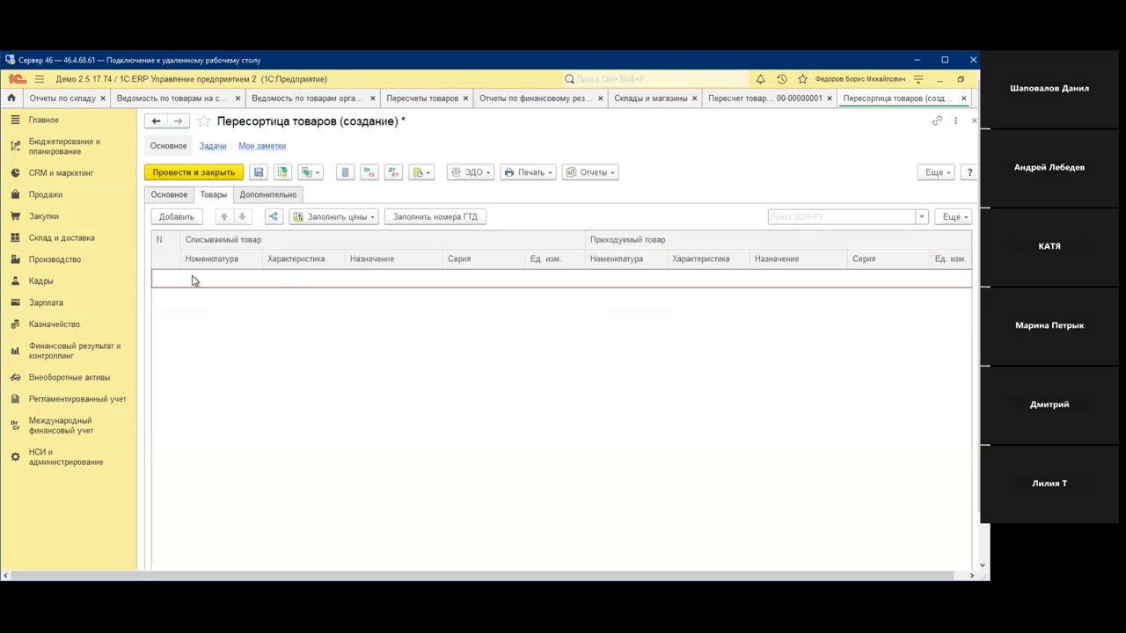
left_click(320, 100)
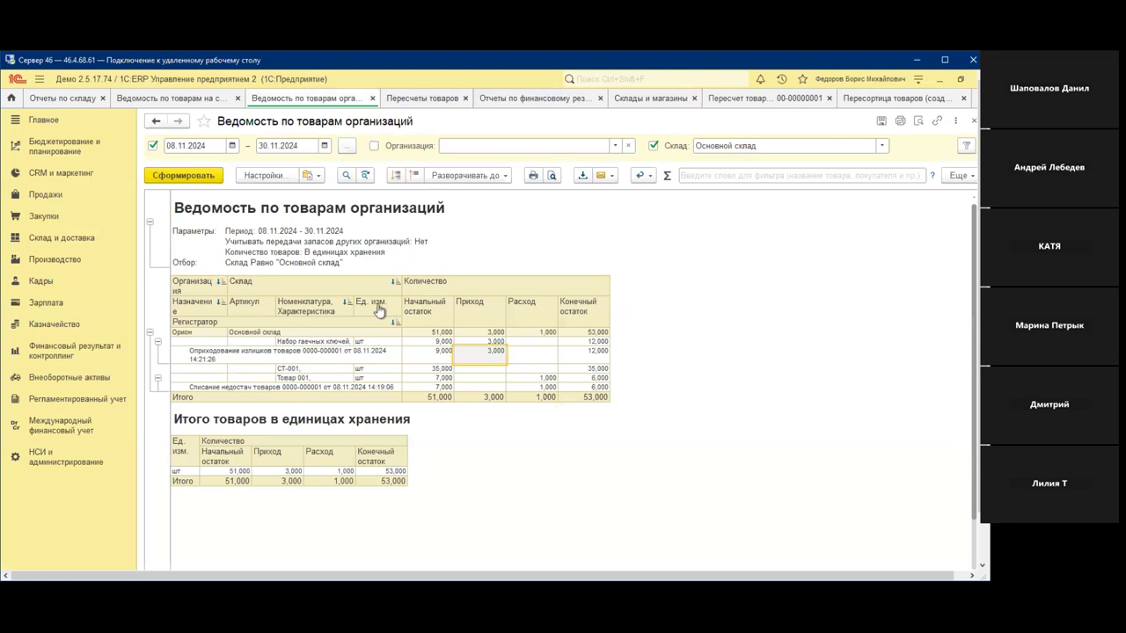
left_click(767, 101)
left_click(873, 100)
left_click(779, 99)
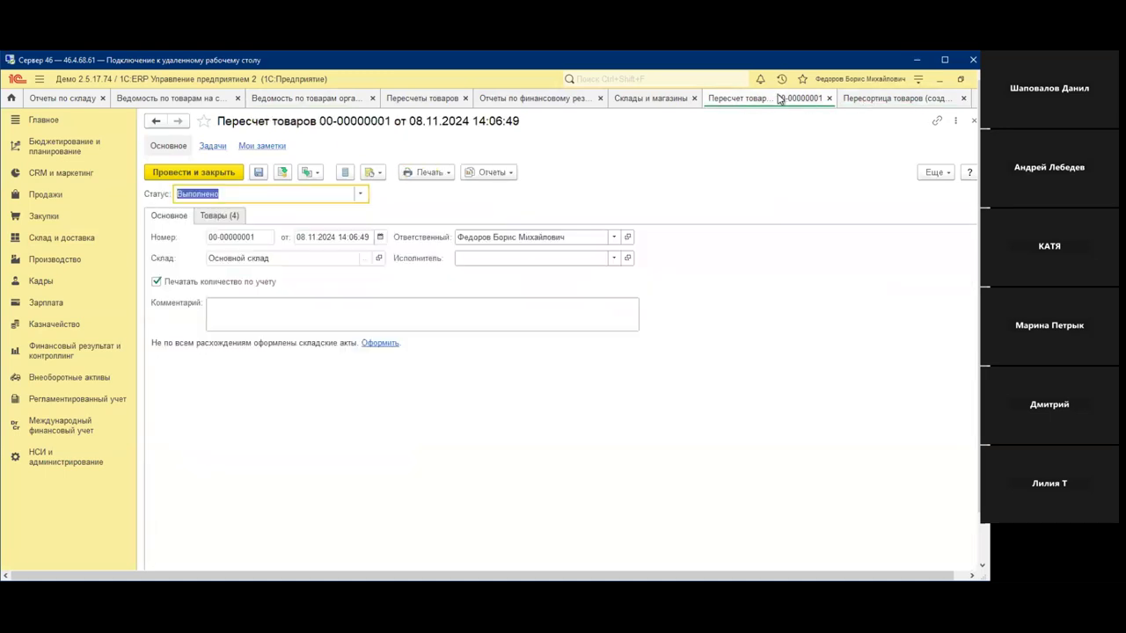
left_click(232, 215)
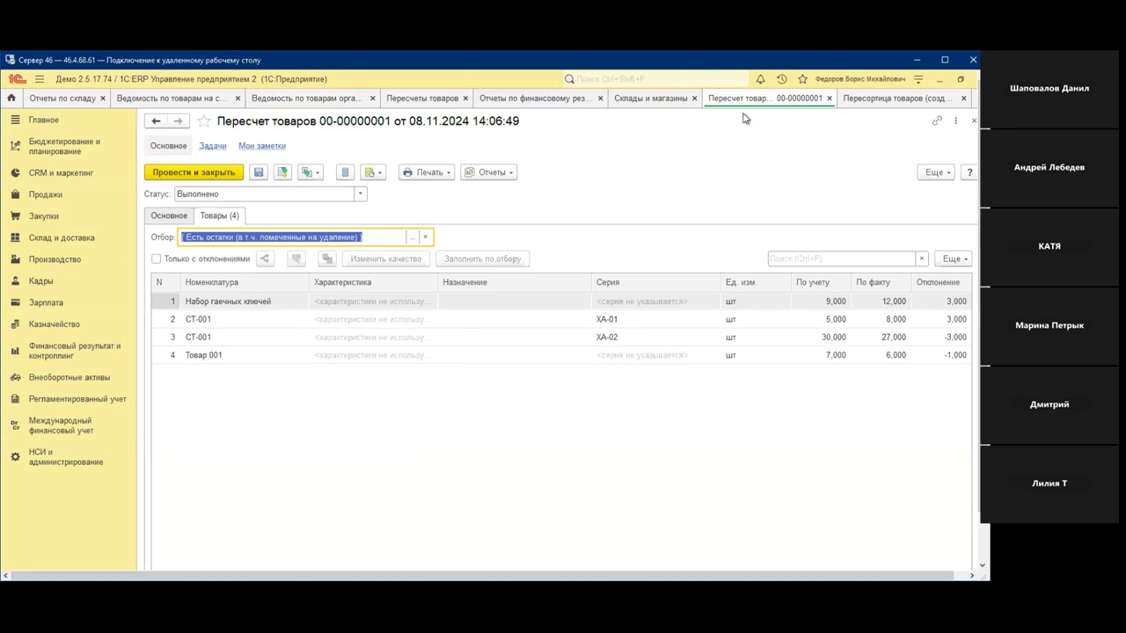
left_click(864, 99)
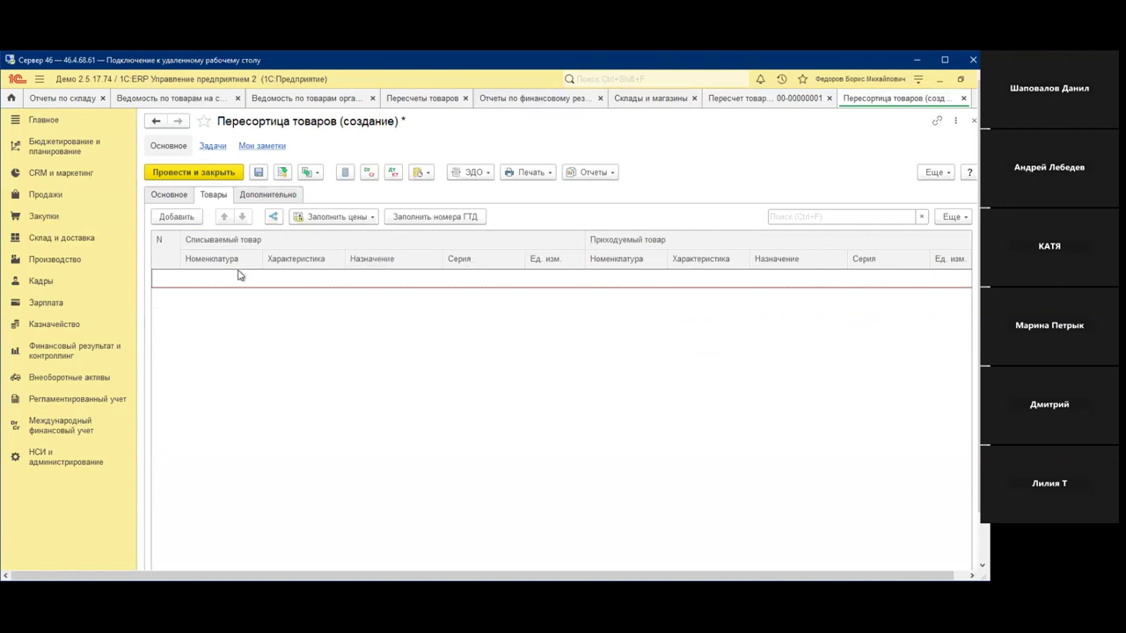
- Add a goods line to the act with СТ-001 as the written-off item, consulting the recount's item list
left_click(165, 216)
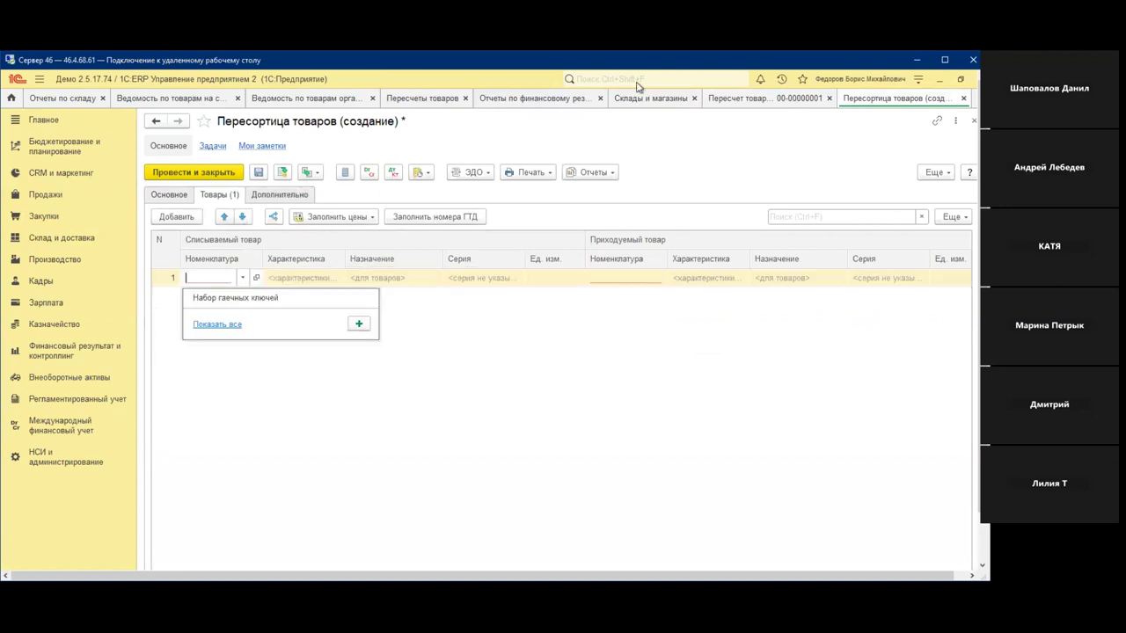
left_click(760, 101)
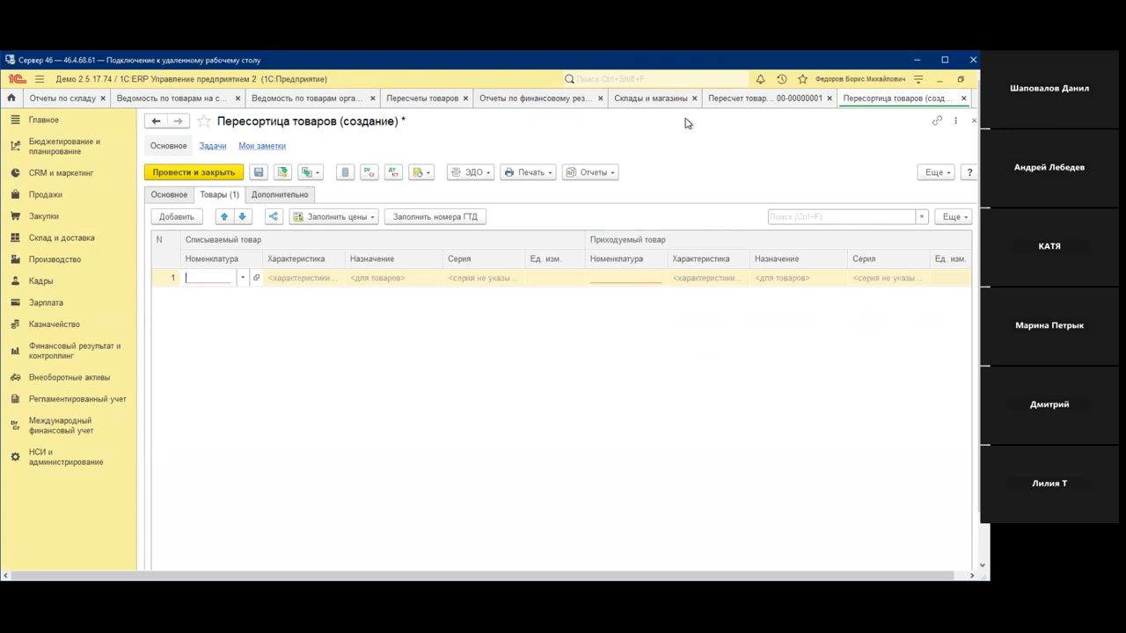
left_click(735, 101)
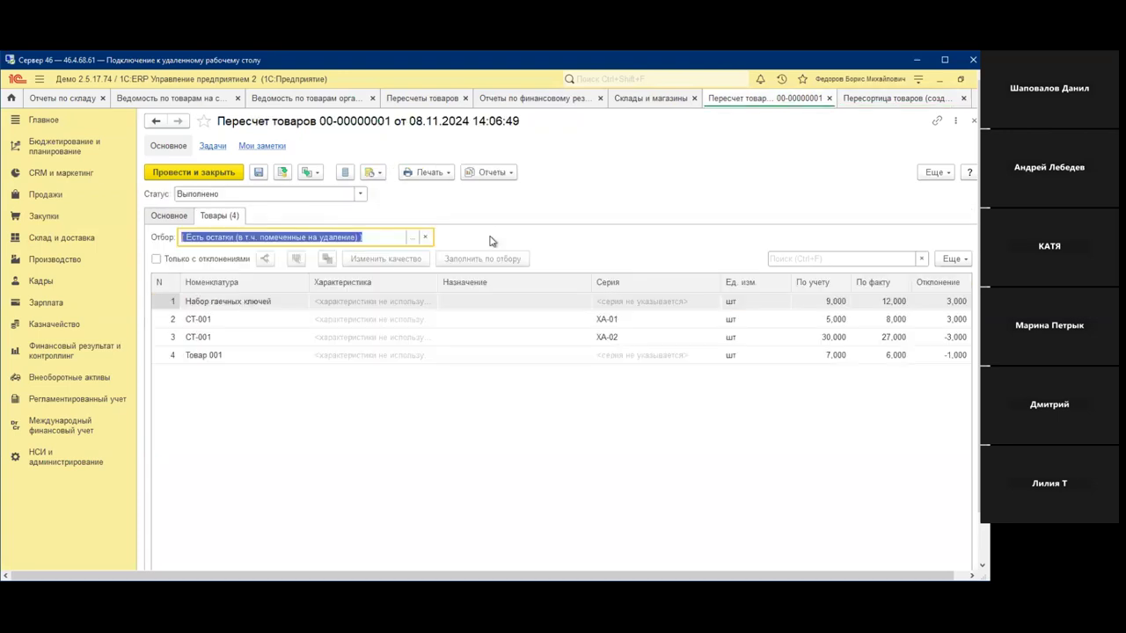
left_click(894, 102)
type("СТ-")
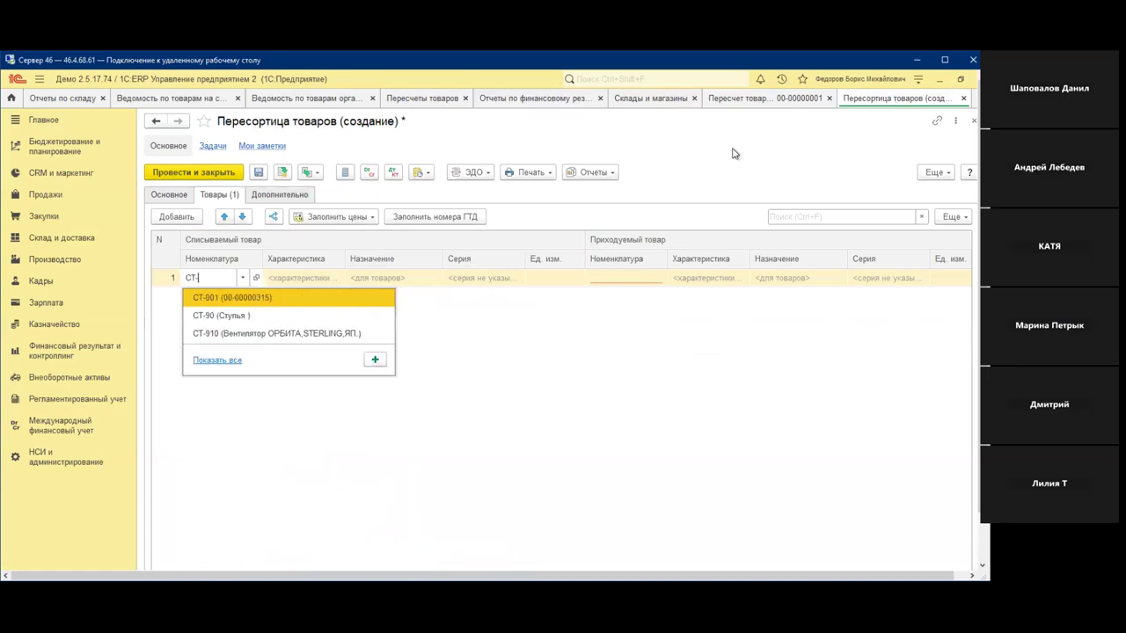
key("Return")
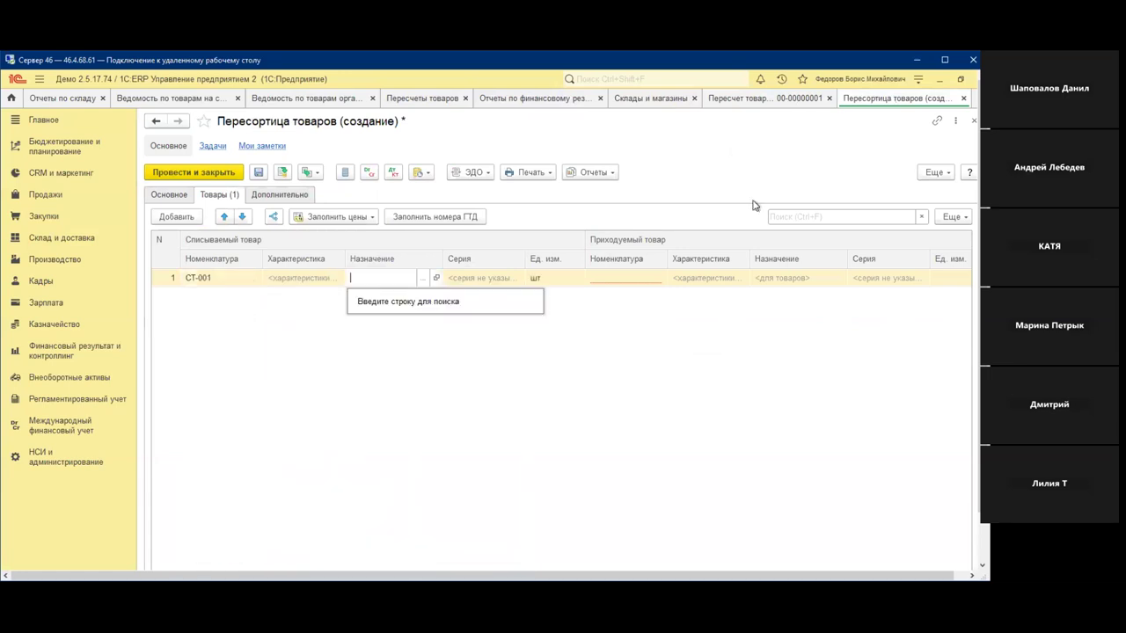
- Select СТ-001 as the received item on the act's line and close the act without saving
left_click(635, 278)
left_click(630, 299)
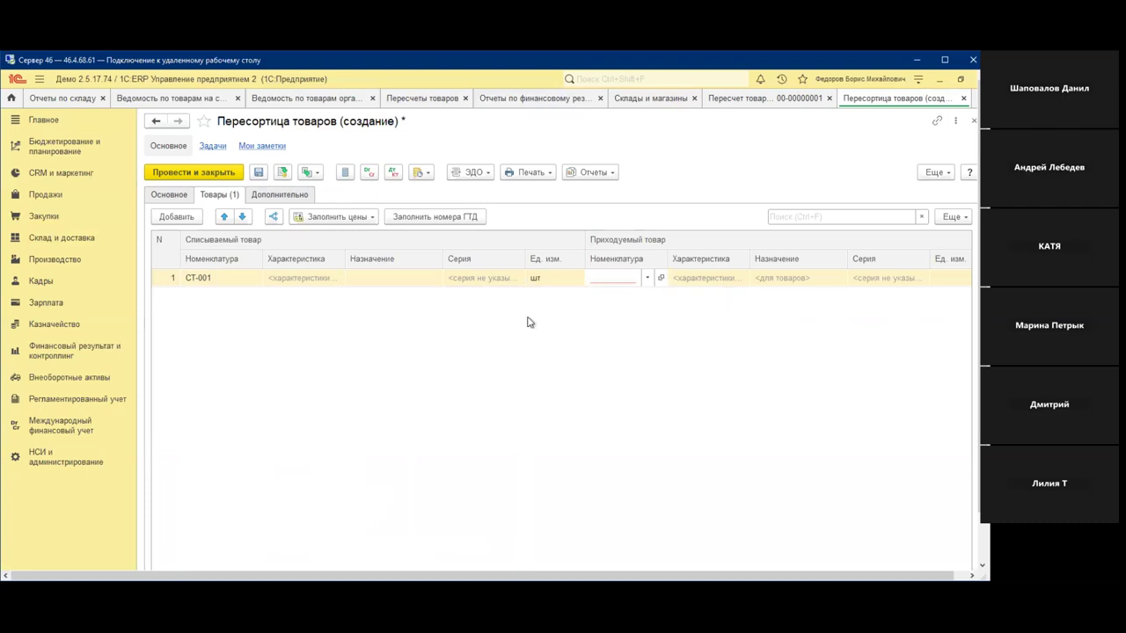
left_click(756, 102)
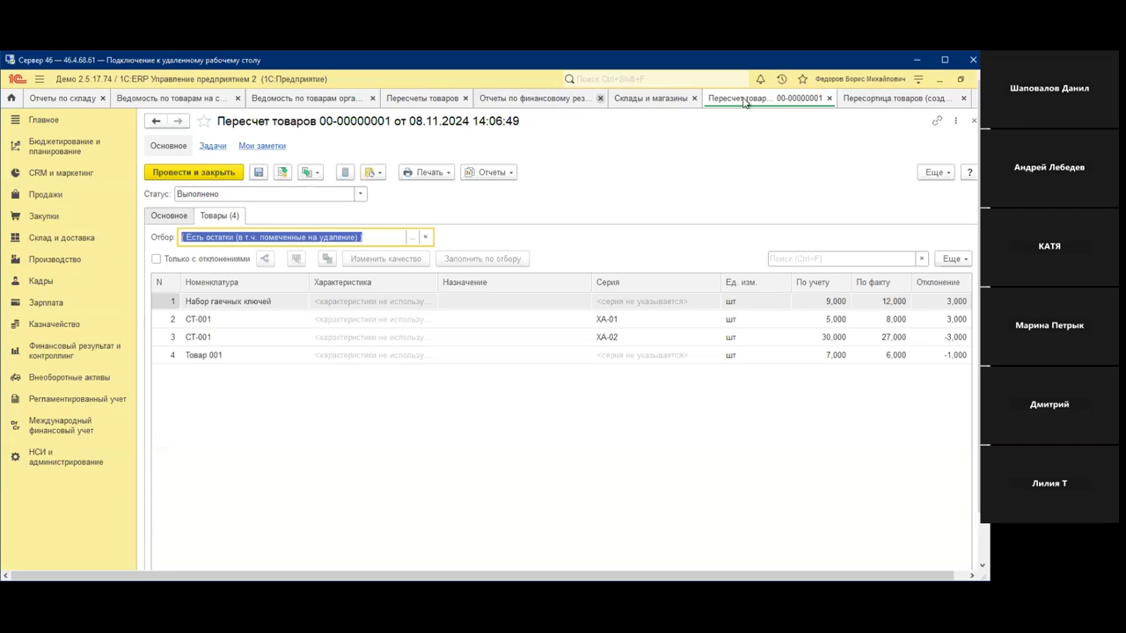
left_click(874, 100)
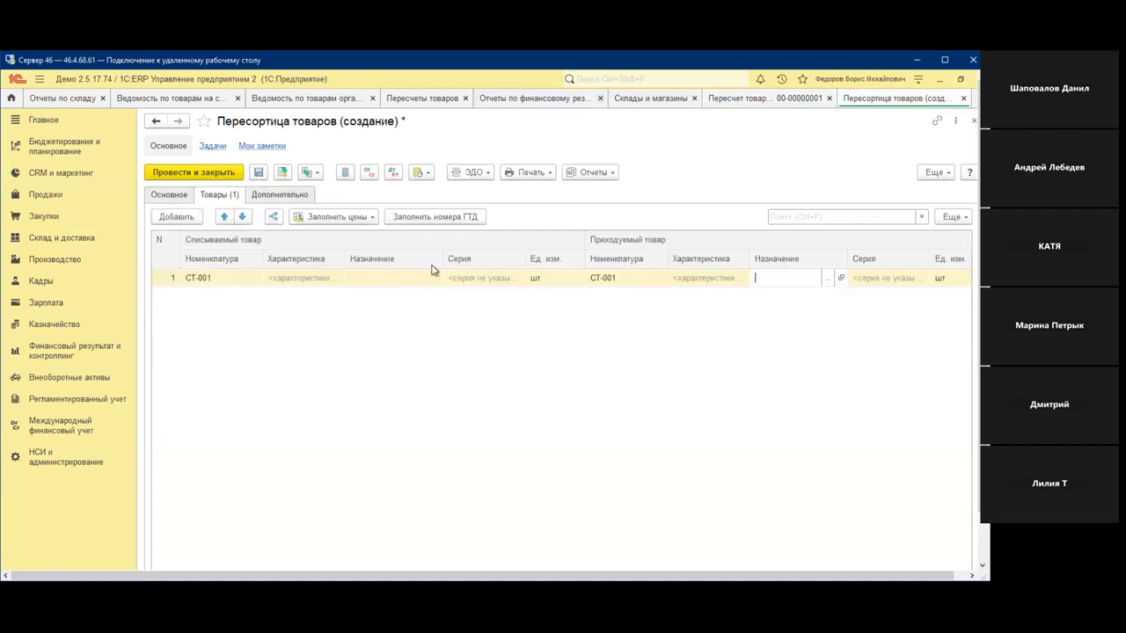
left_click(485, 278)
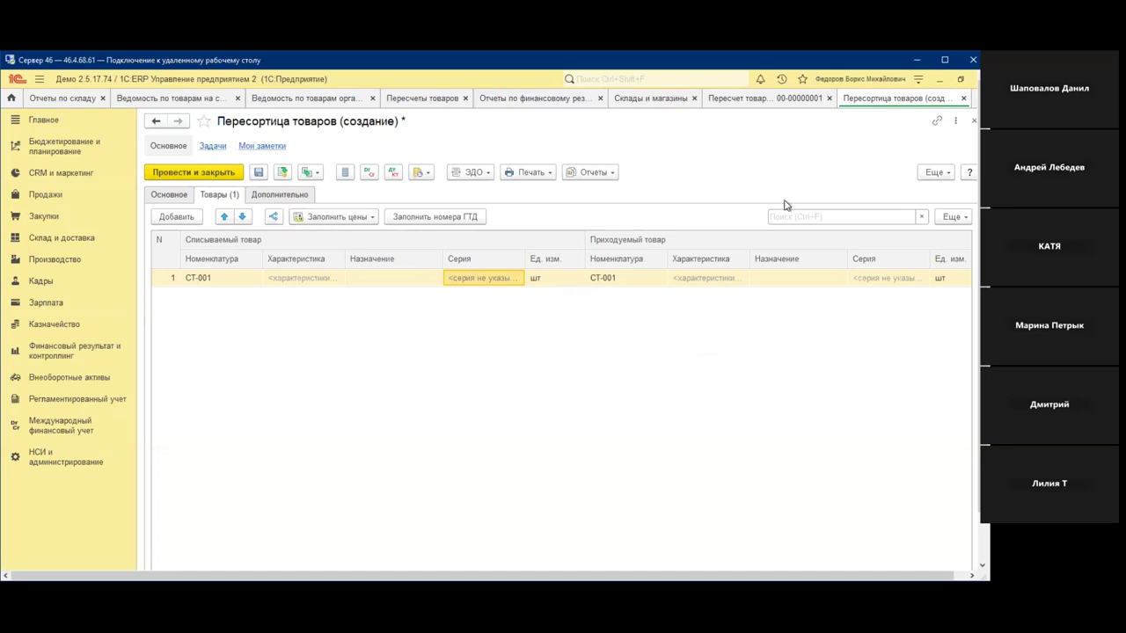
left_click(964, 99)
left_click(531, 368)
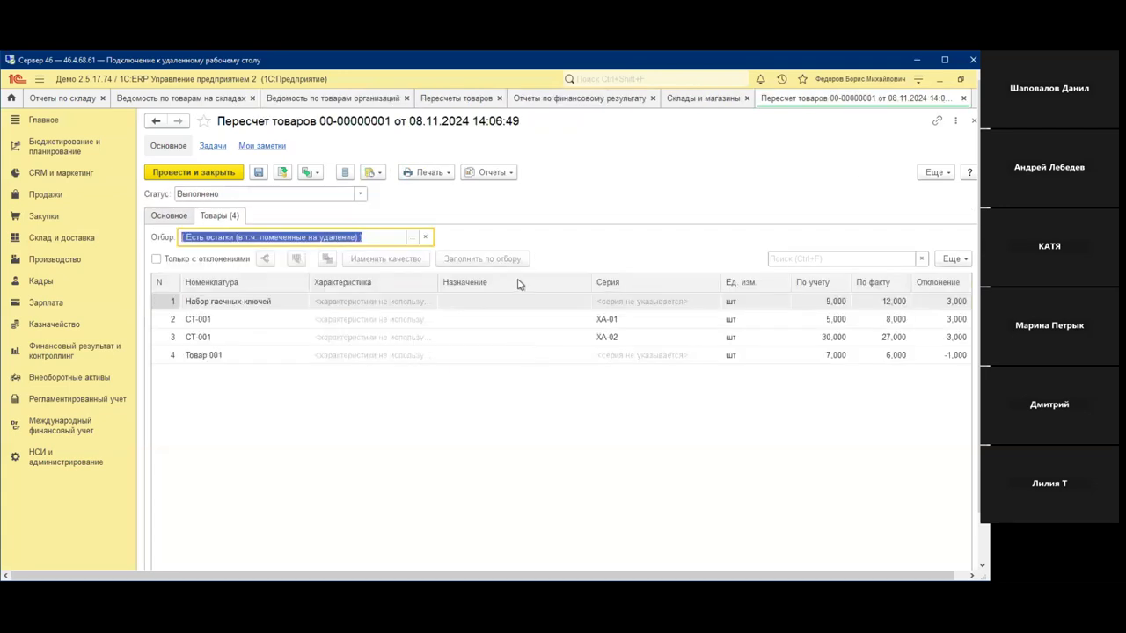
- Open the documents linked to the recount and mark the Списание недостач товаров act for deletion
left_click(327, 340)
mouse_move(321, 287)
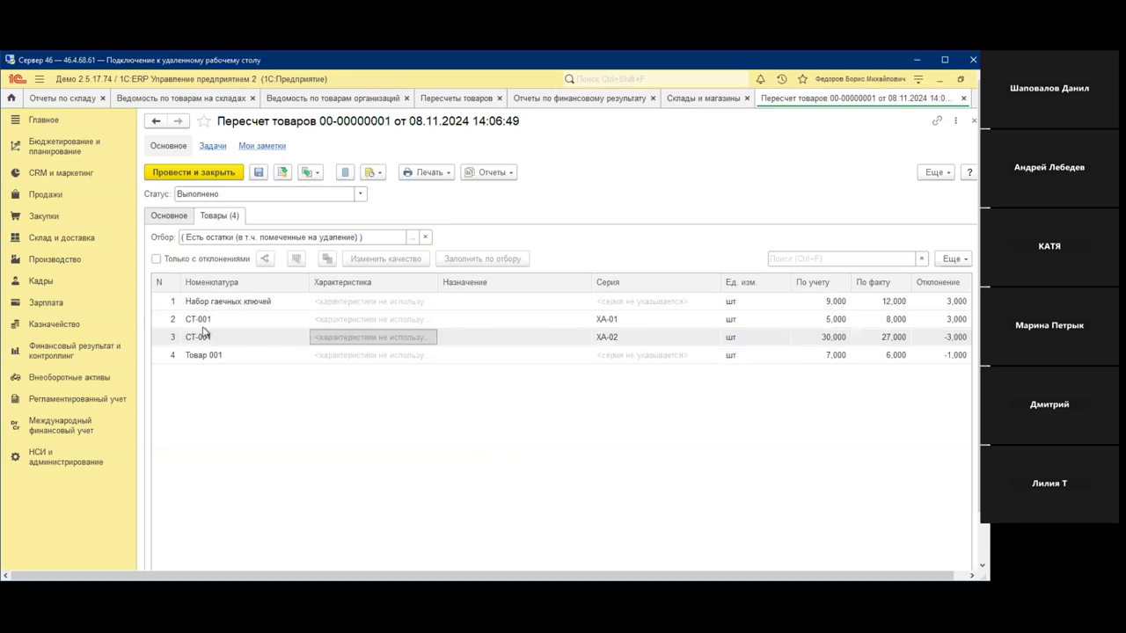
left_click(208, 357)
left_click(220, 303)
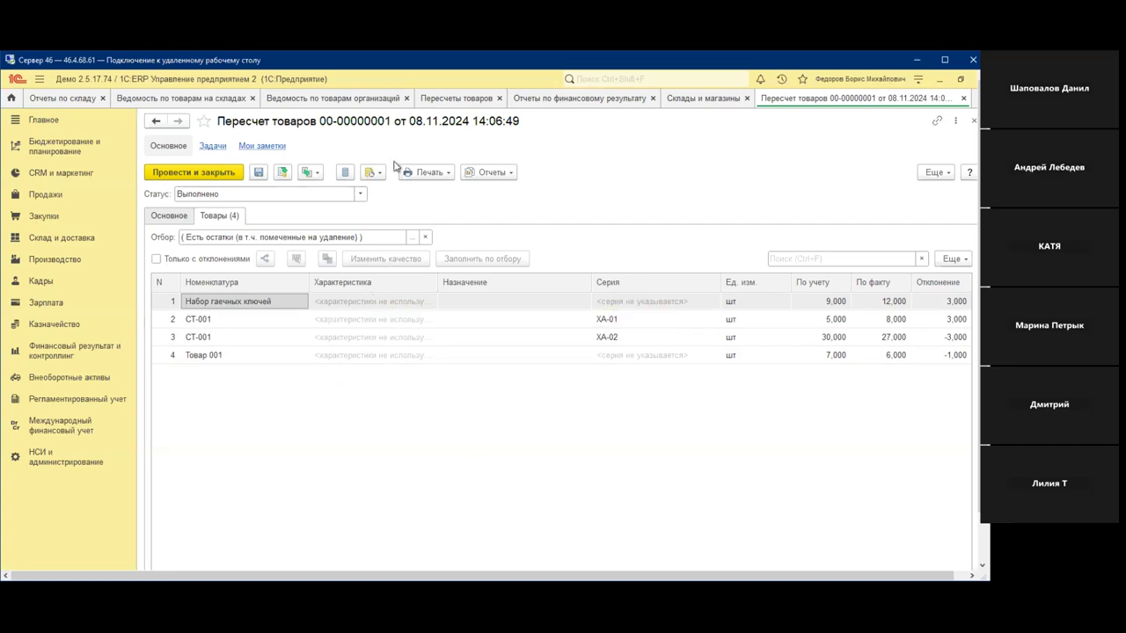
left_click(490, 172)
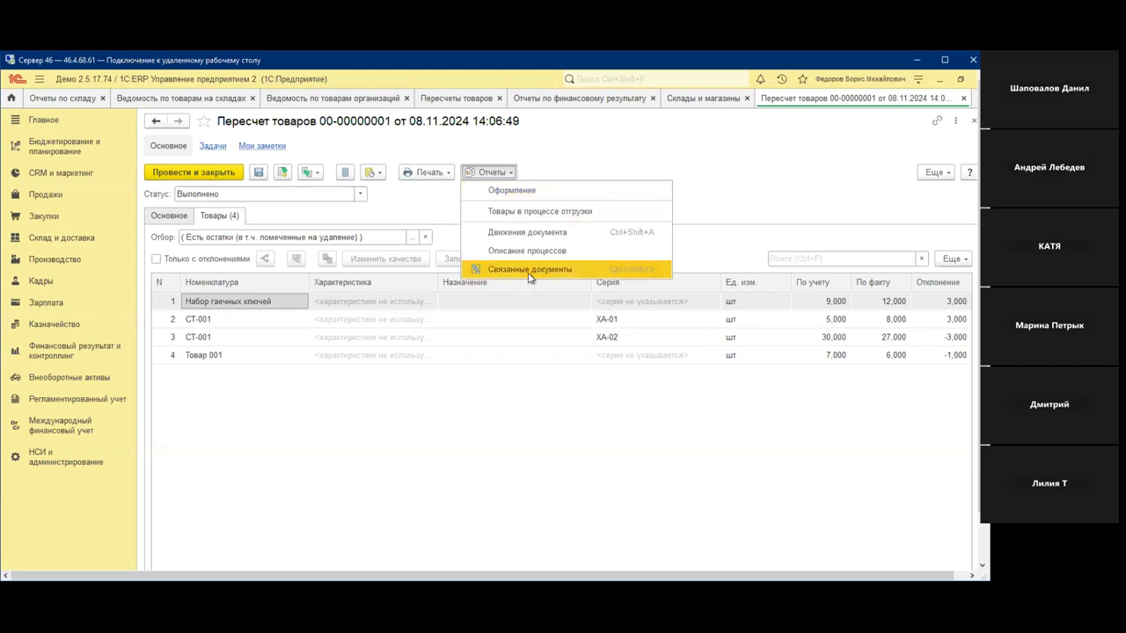
left_click(529, 271)
left_click(304, 182)
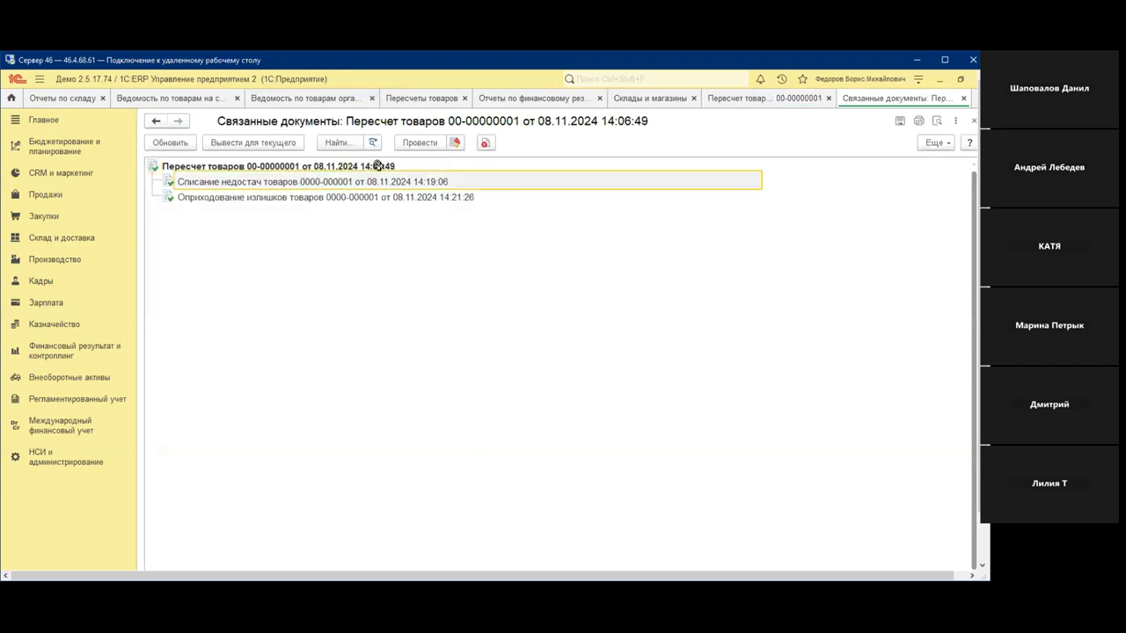
left_click(485, 143)
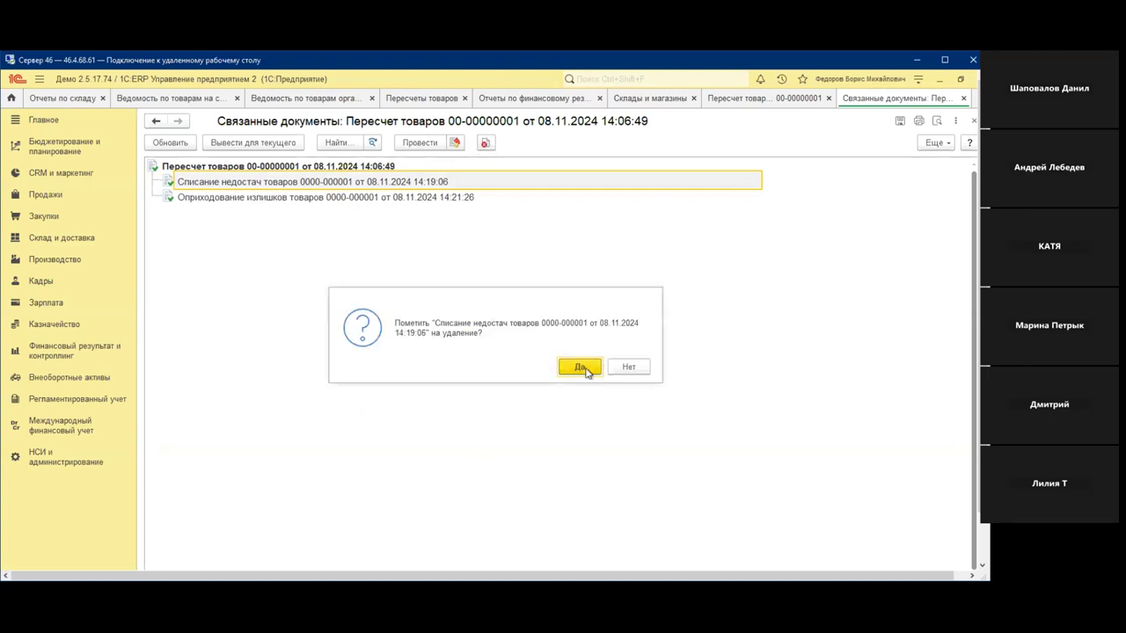
left_click(589, 366)
- Mark the linked Оприходование излишков товаров act for deletion and close the linked documents list
left_click(360, 198)
left_click(483, 144)
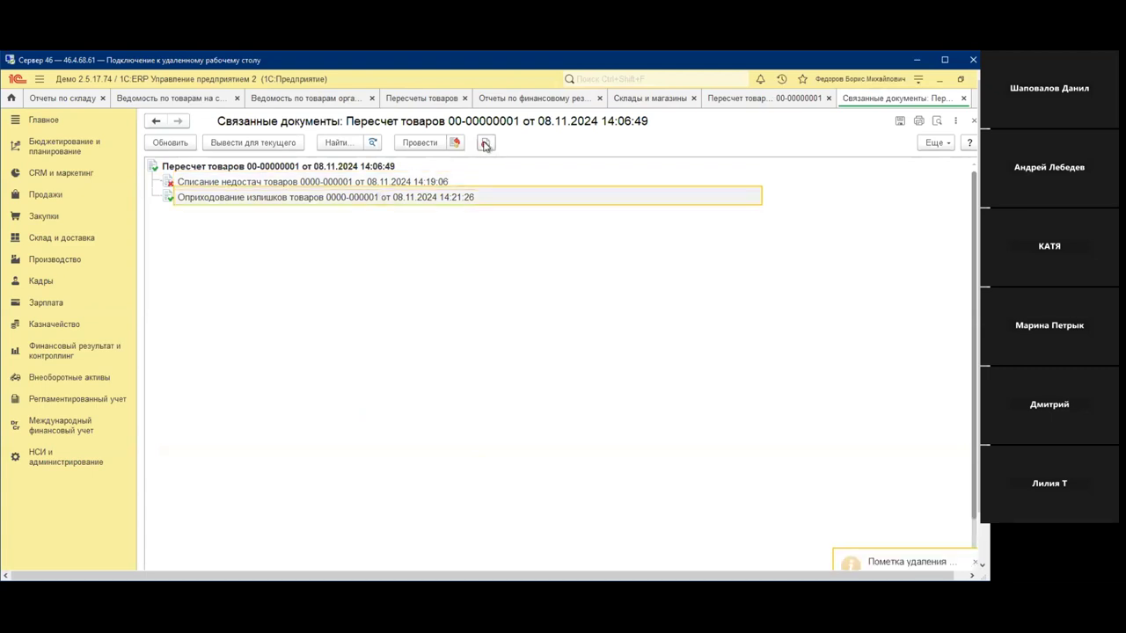
left_click(573, 368)
left_click(964, 99)
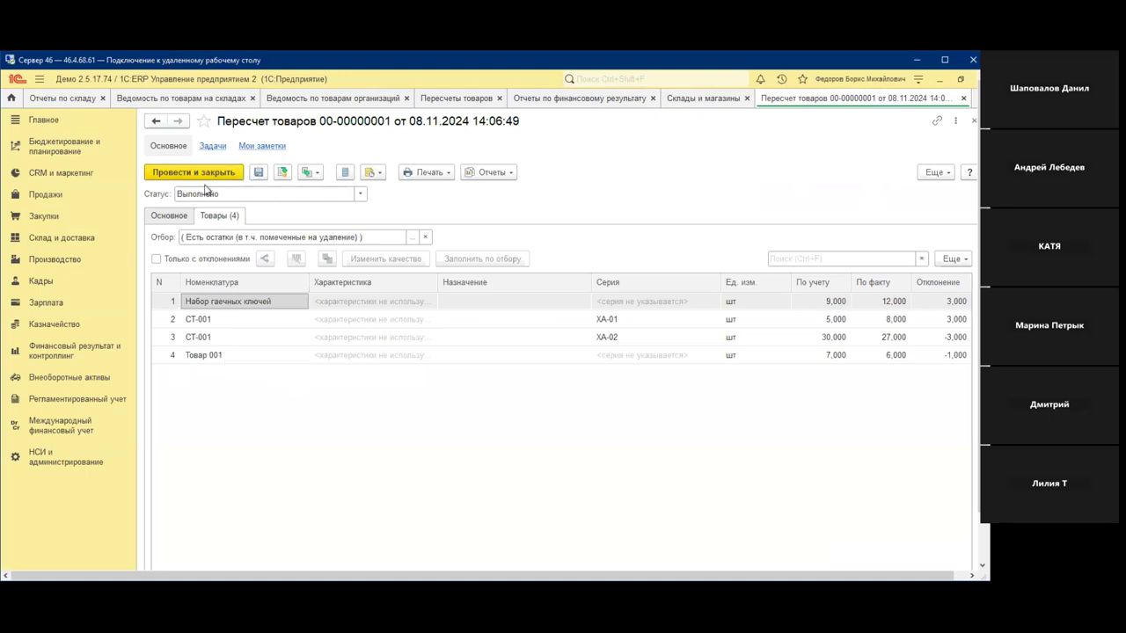
- Create a new Пересортица товаров act based on the recount with Недостача по инвентаризации as its expense item
left_click(316, 175)
left_click(371, 225)
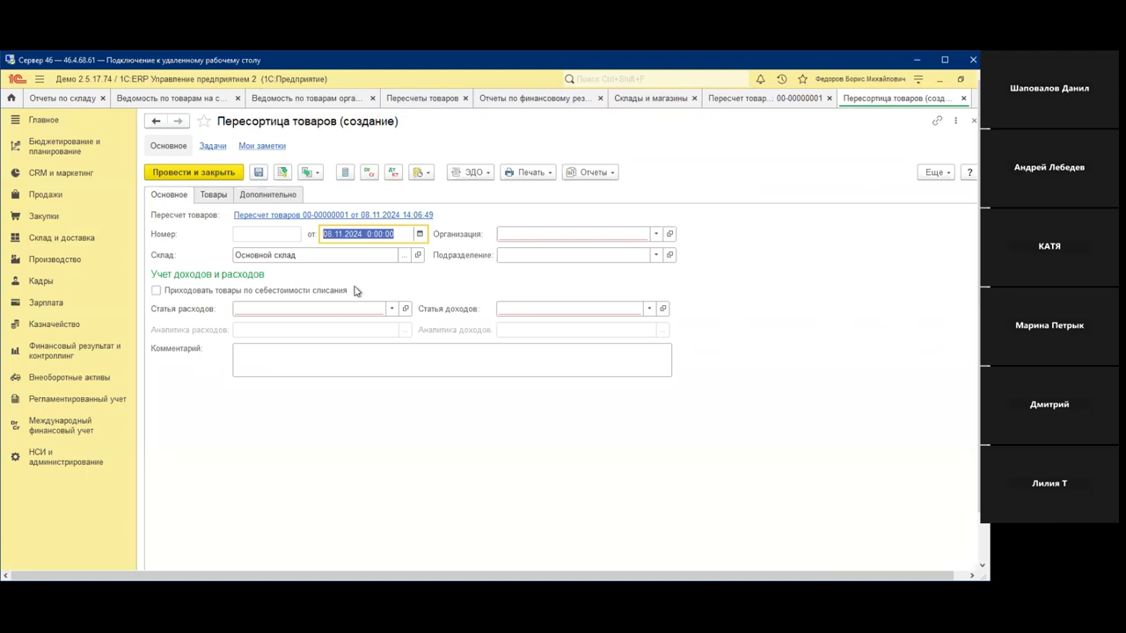
left_click(273, 308)
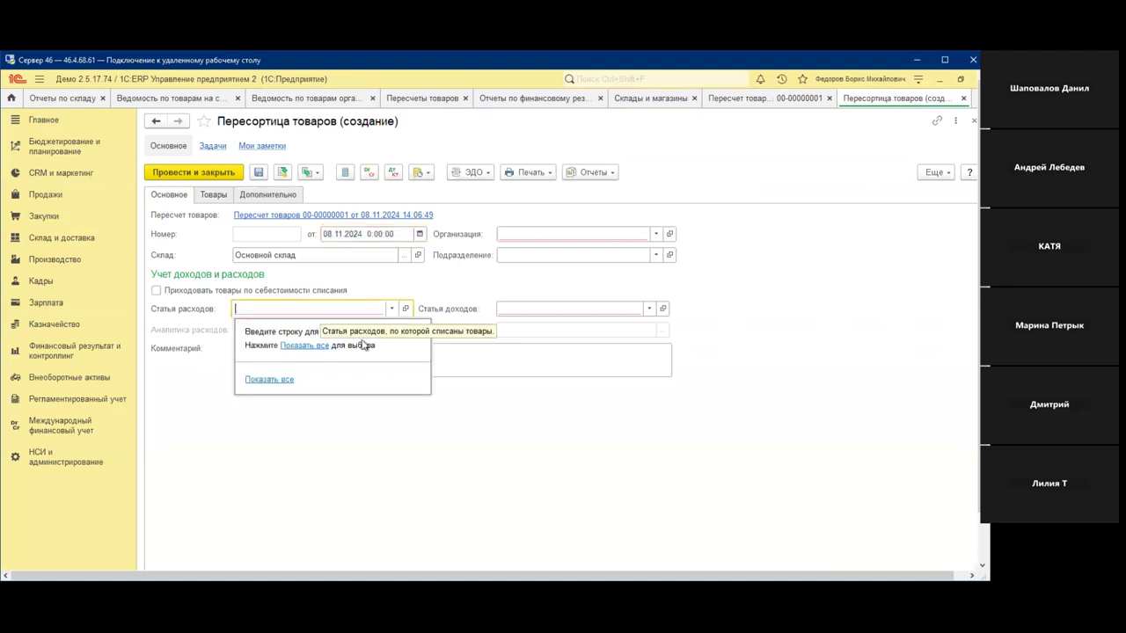
left_click(304, 345)
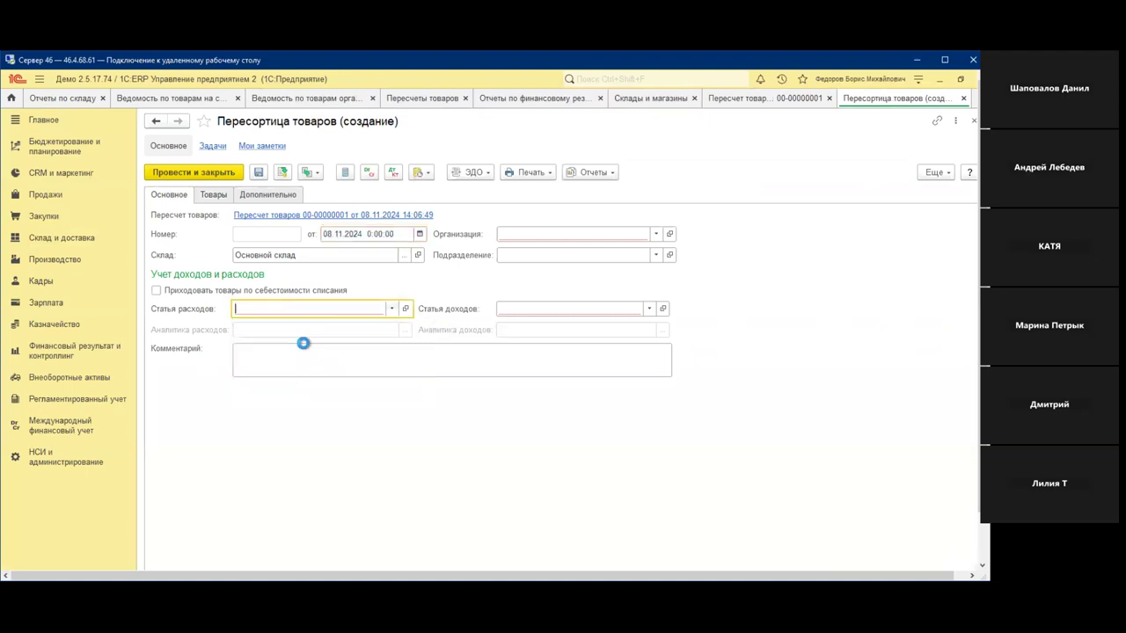
double_click(431, 442)
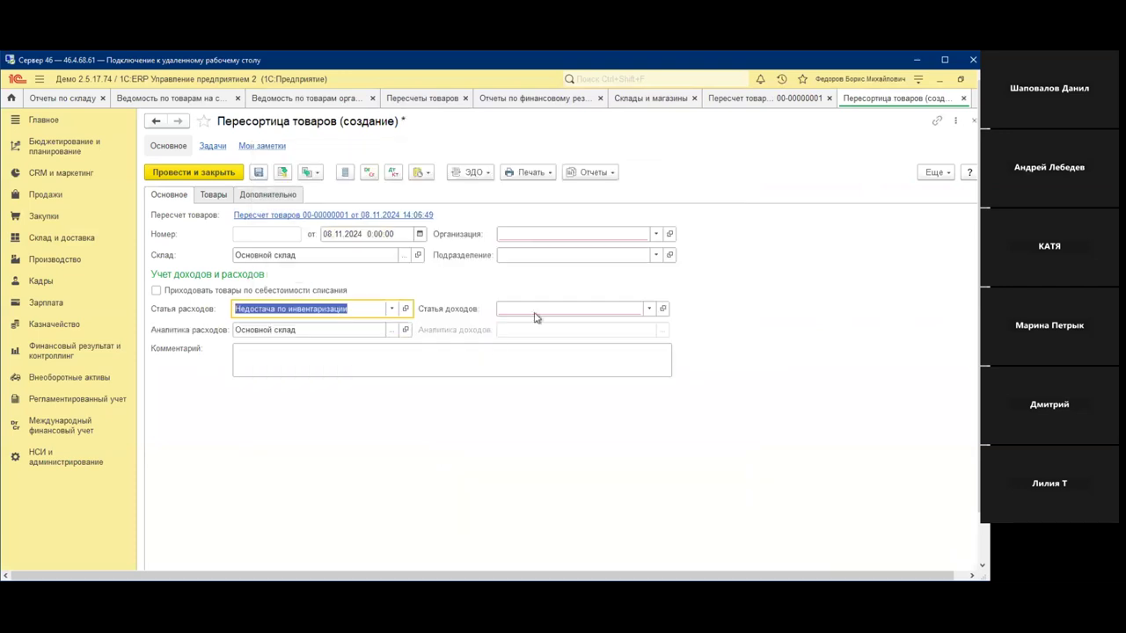
- Set the Пересортица товаров act's income item to Излишки по инвентаризации and its organization to Орион
left_click(541, 312)
left_click(572, 345)
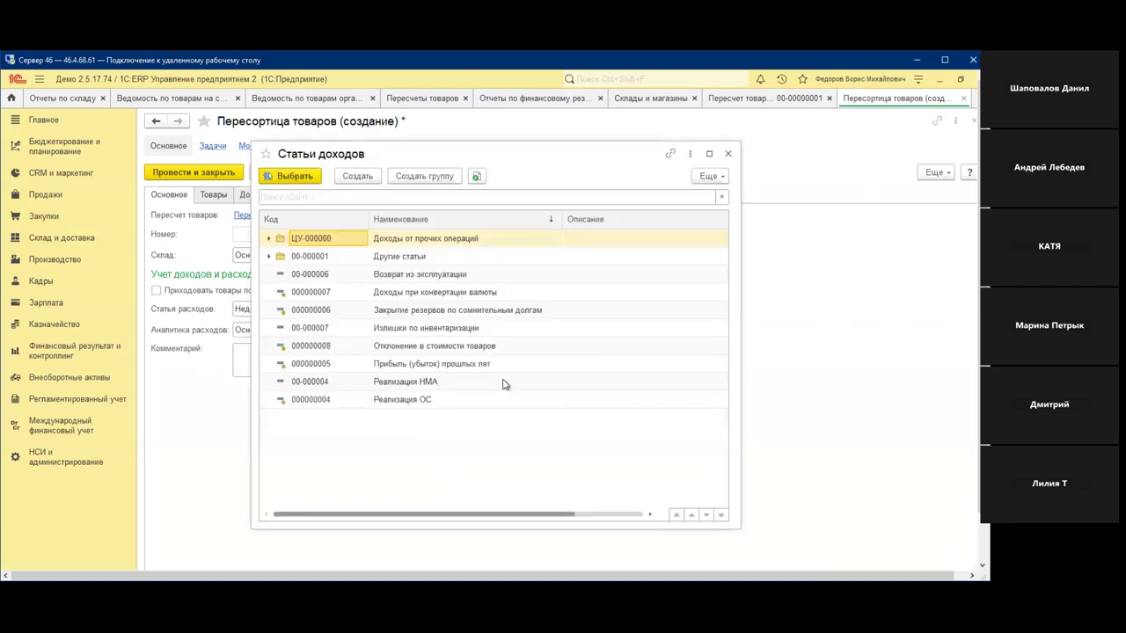
double_click(433, 329)
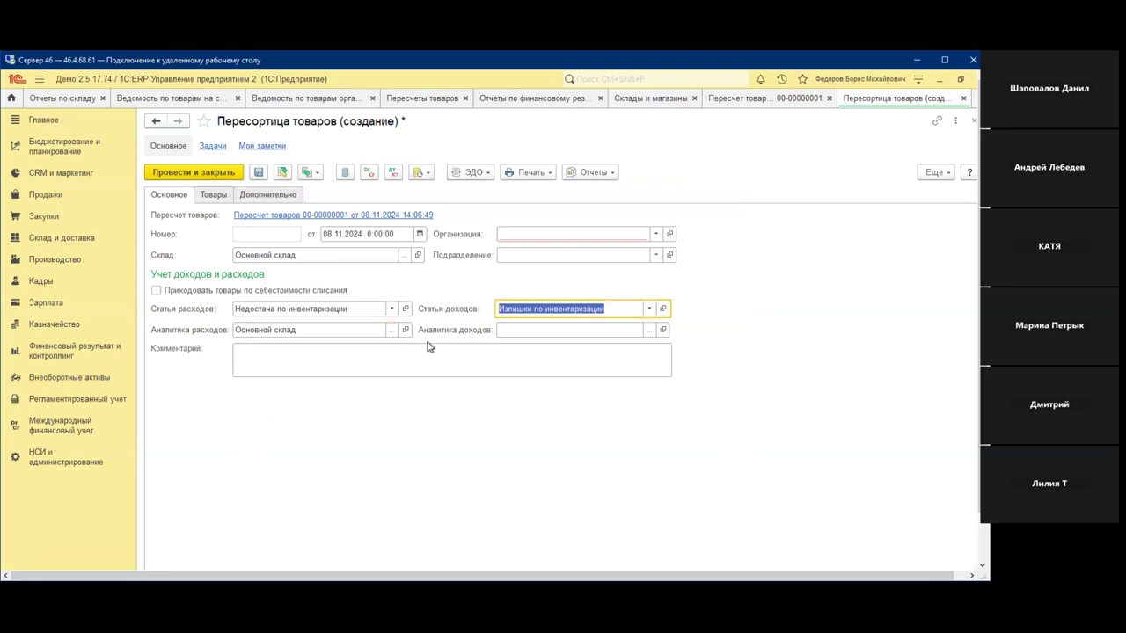
left_click(571, 232)
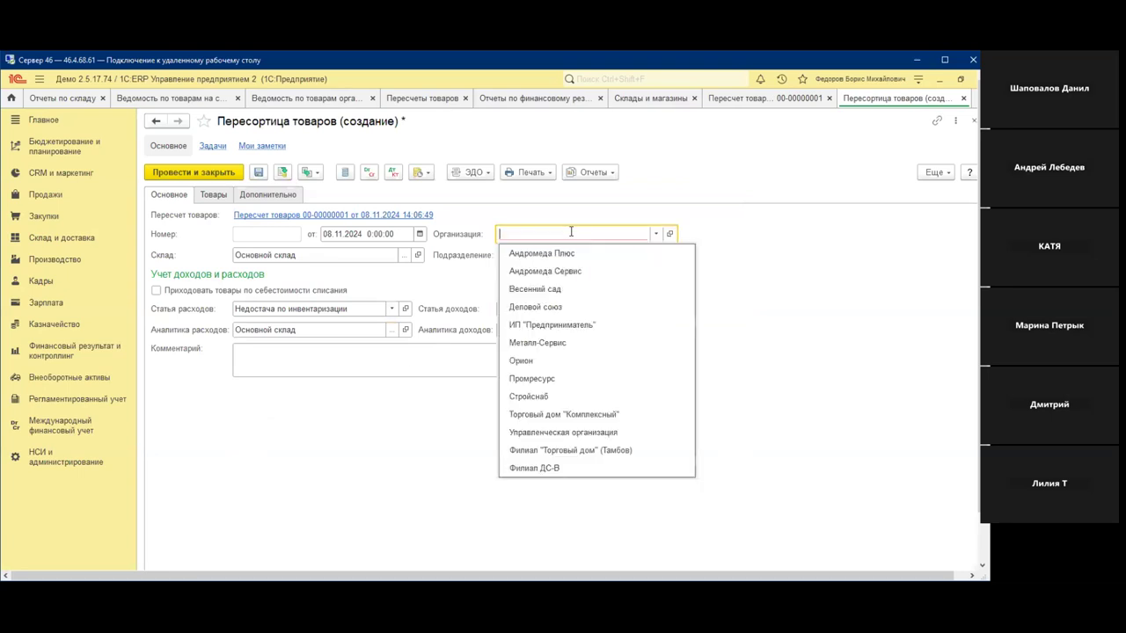
left_click(532, 361)
left_click(264, 329)
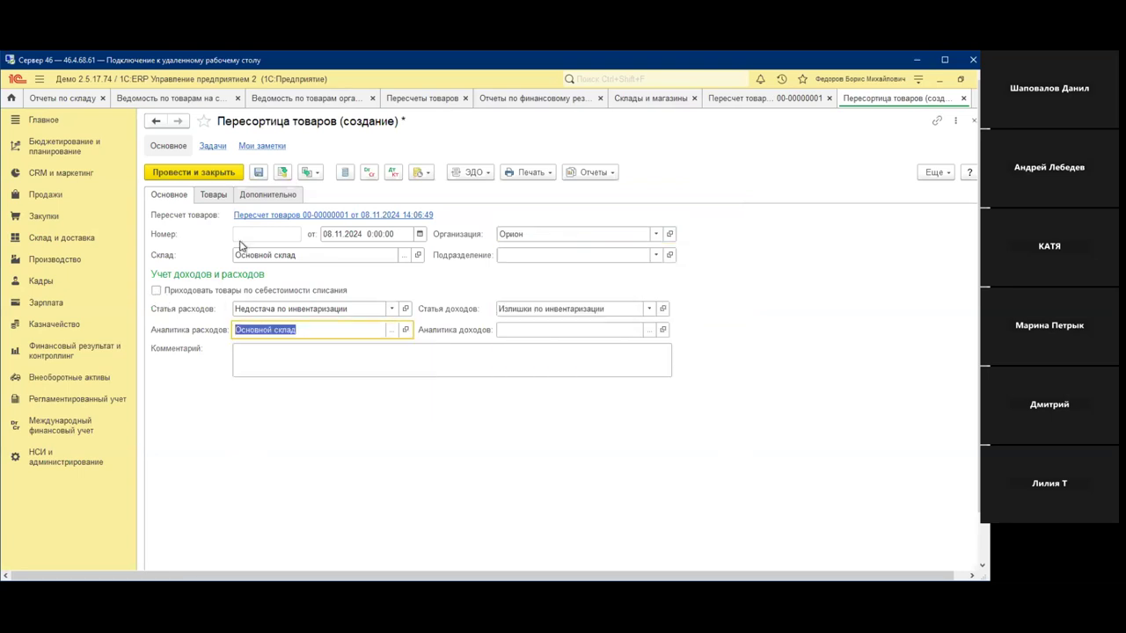
- Add a goods line that writes off Товар 001 and receives Набор гаечных ключей
left_click(214, 195)
left_click(175, 217)
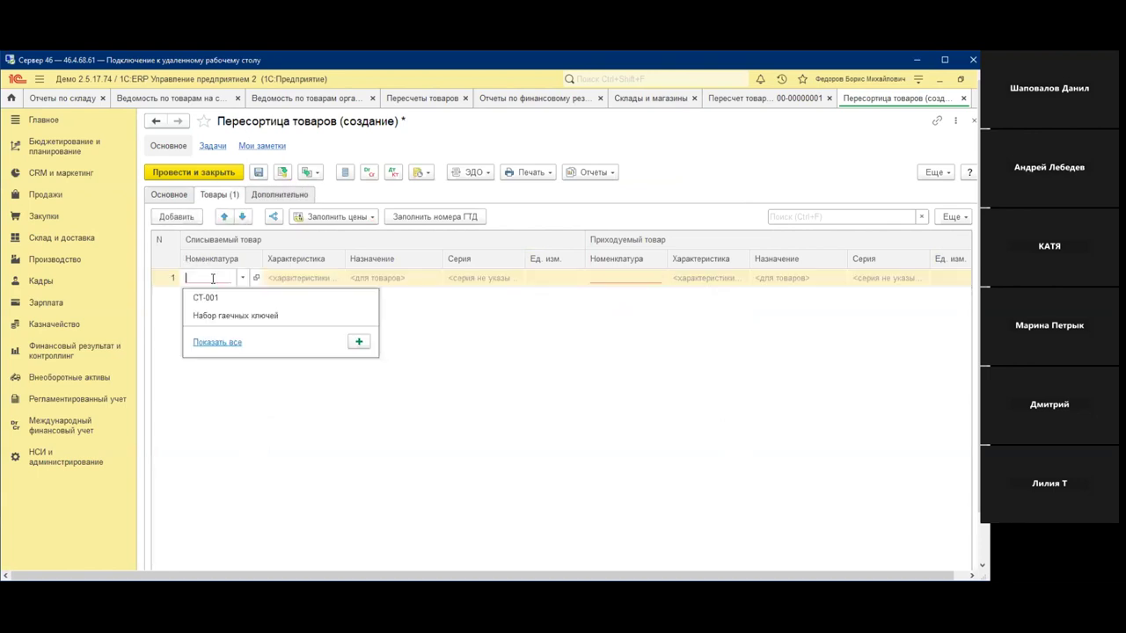
type("т")
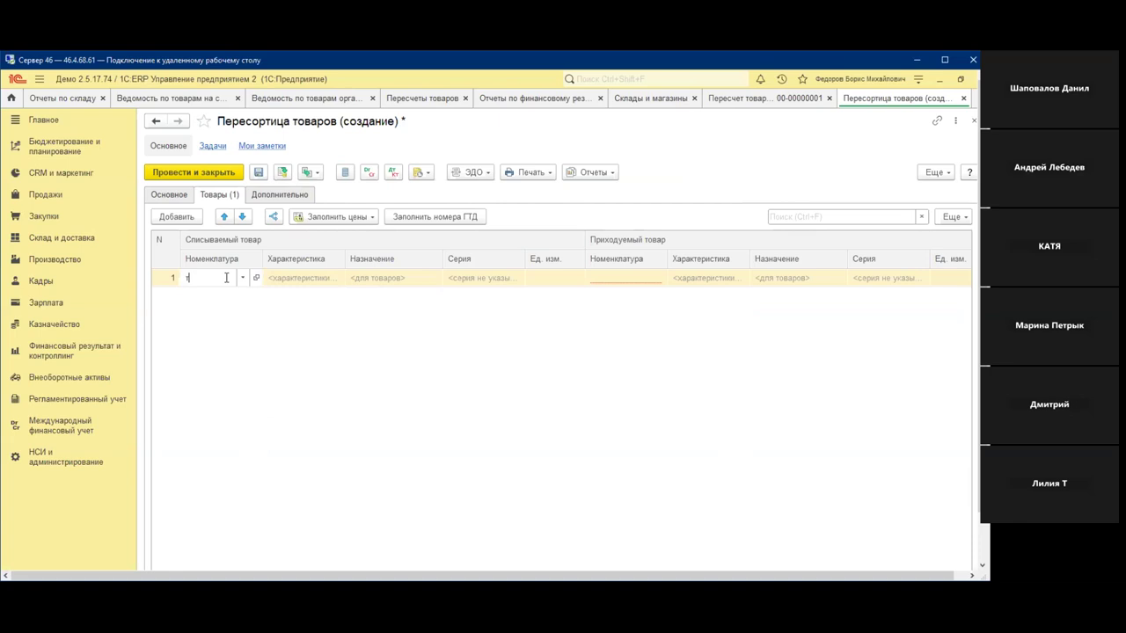
left_click(237, 458)
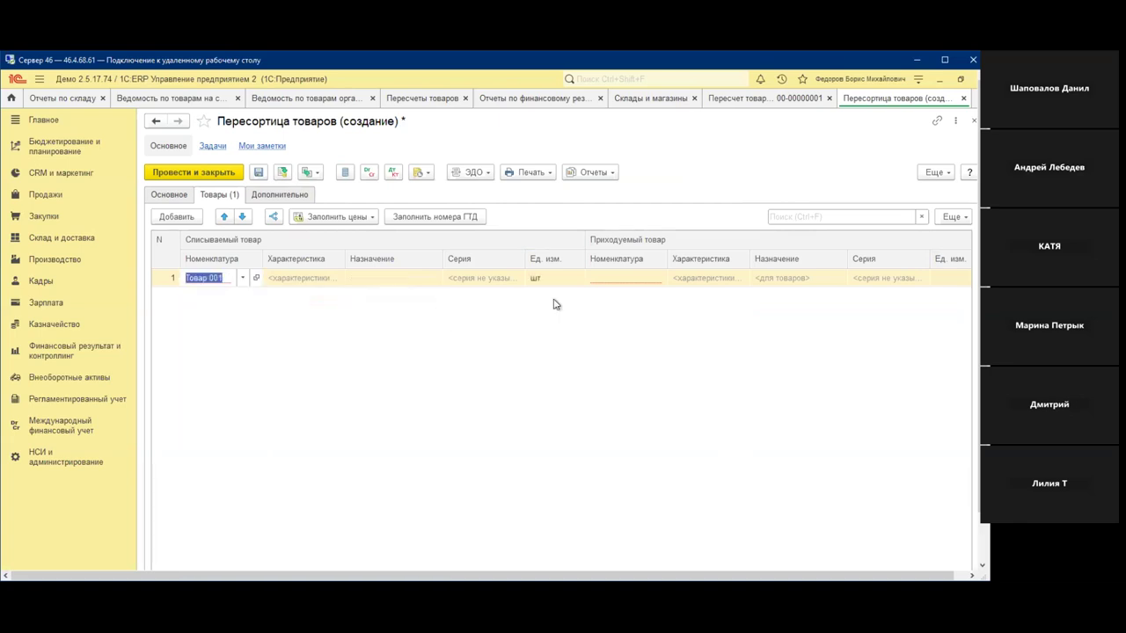
left_click(599, 277)
type("на")
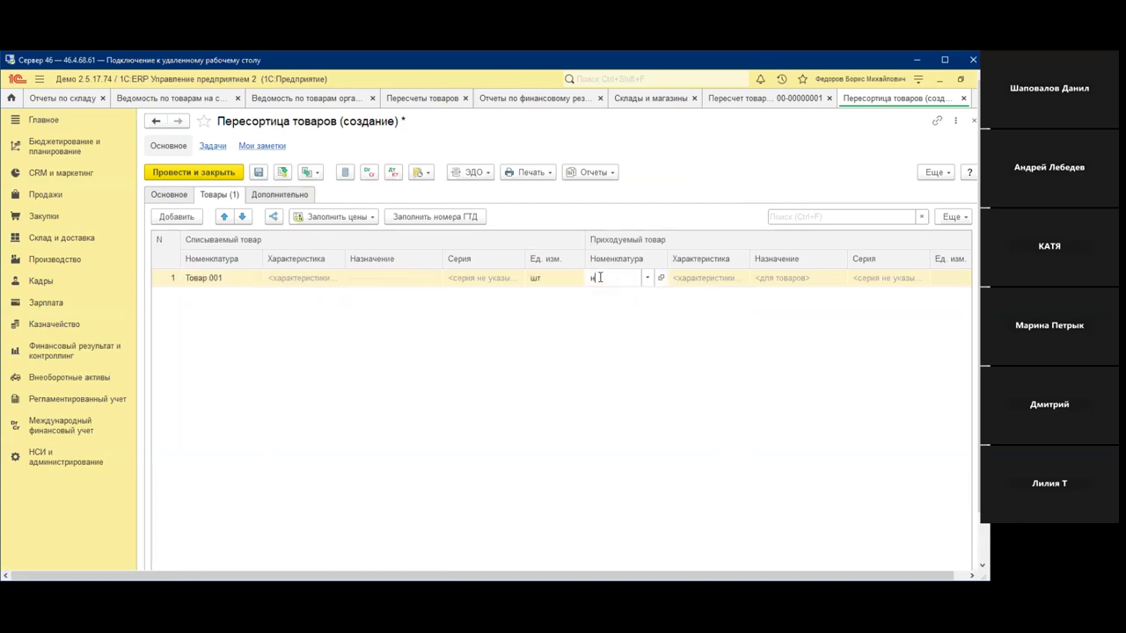
left_click(635, 304)
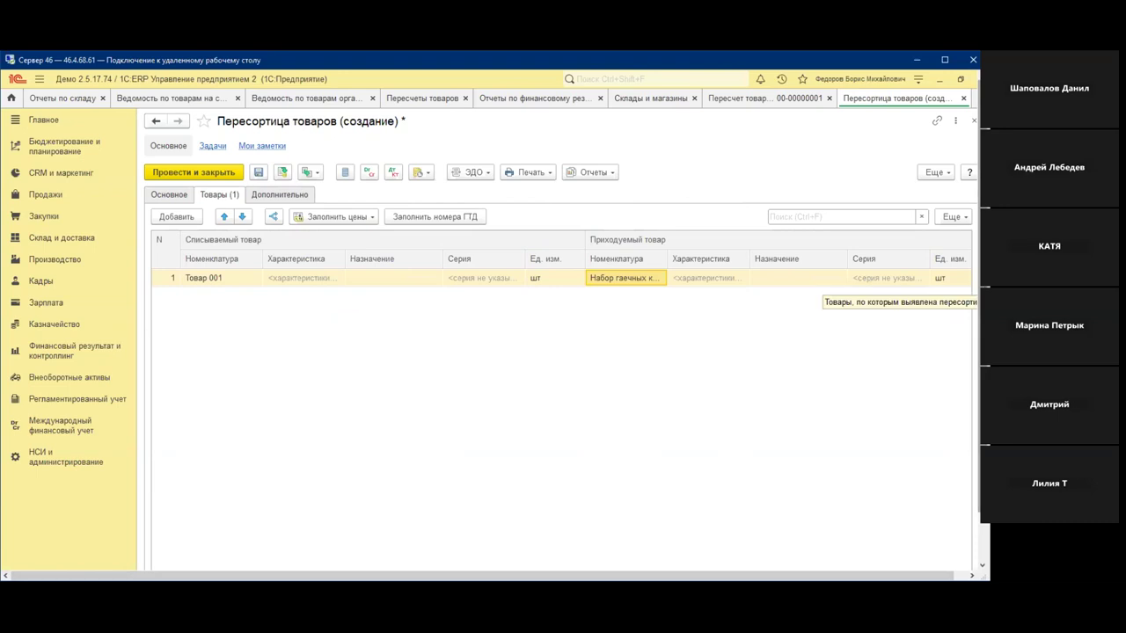
- Set the quantity on the act's goods line to 1
key("Tab")
key("Tab")
key("Tab")
key("Tab")
key("Tab")
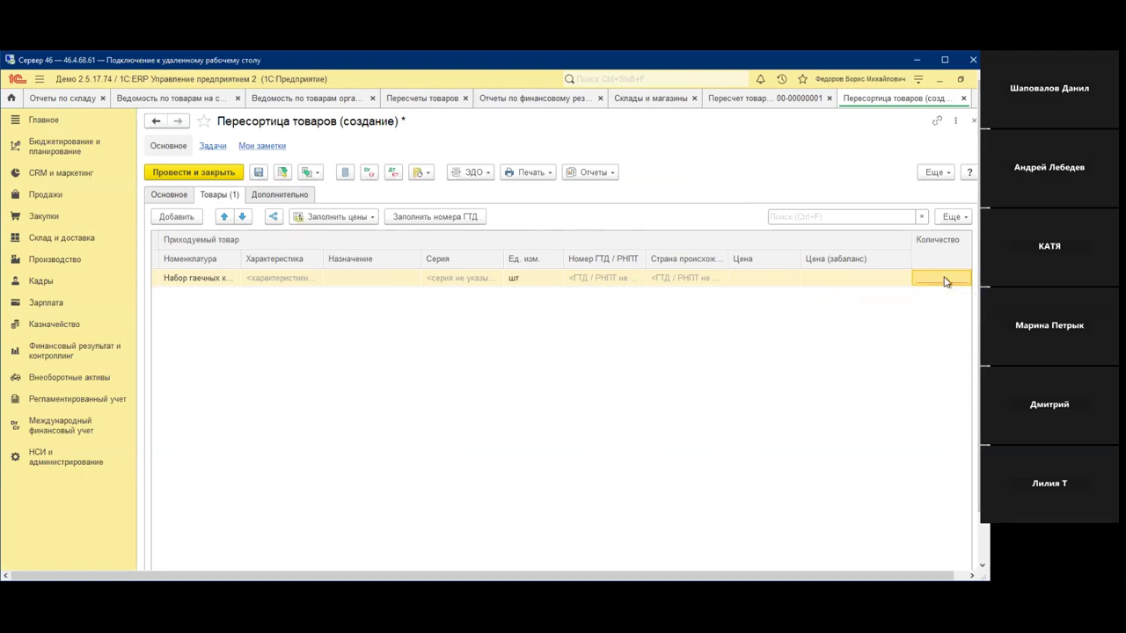
left_click(940, 278)
type("1")
key("Return")
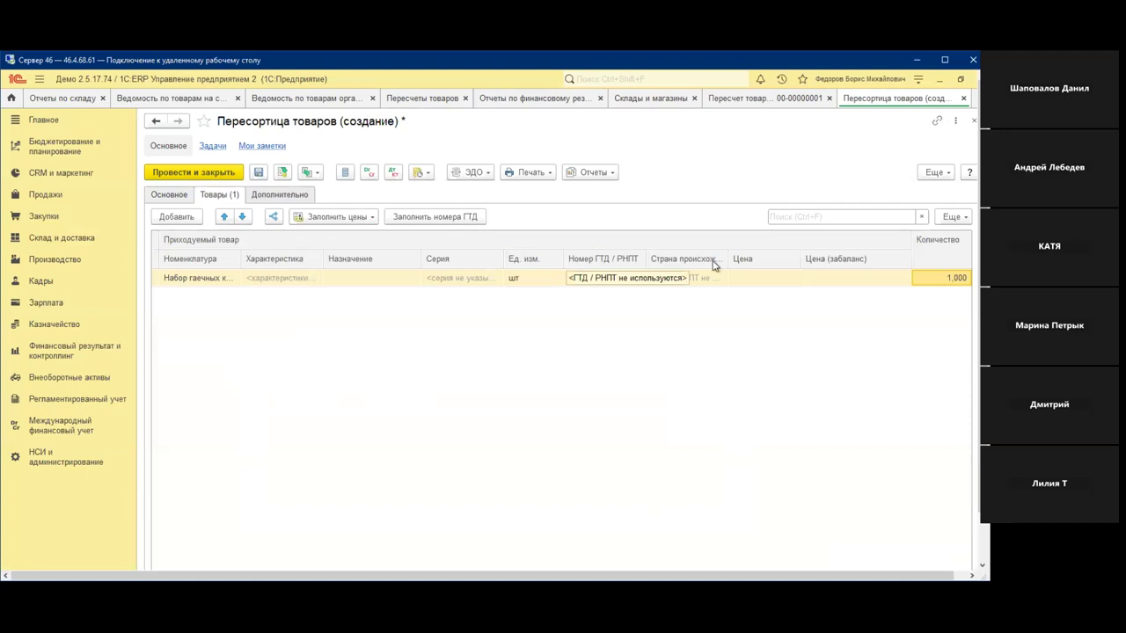
- Examine the goods line's price field and its received and written-off item columns
left_click(766, 283)
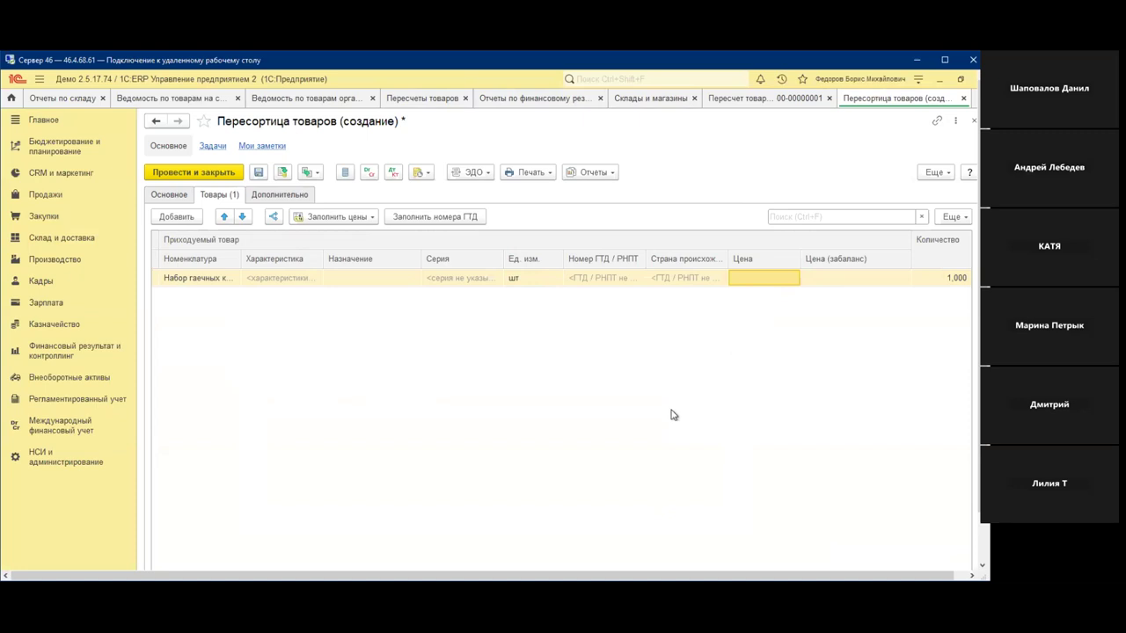
left_click(349, 278)
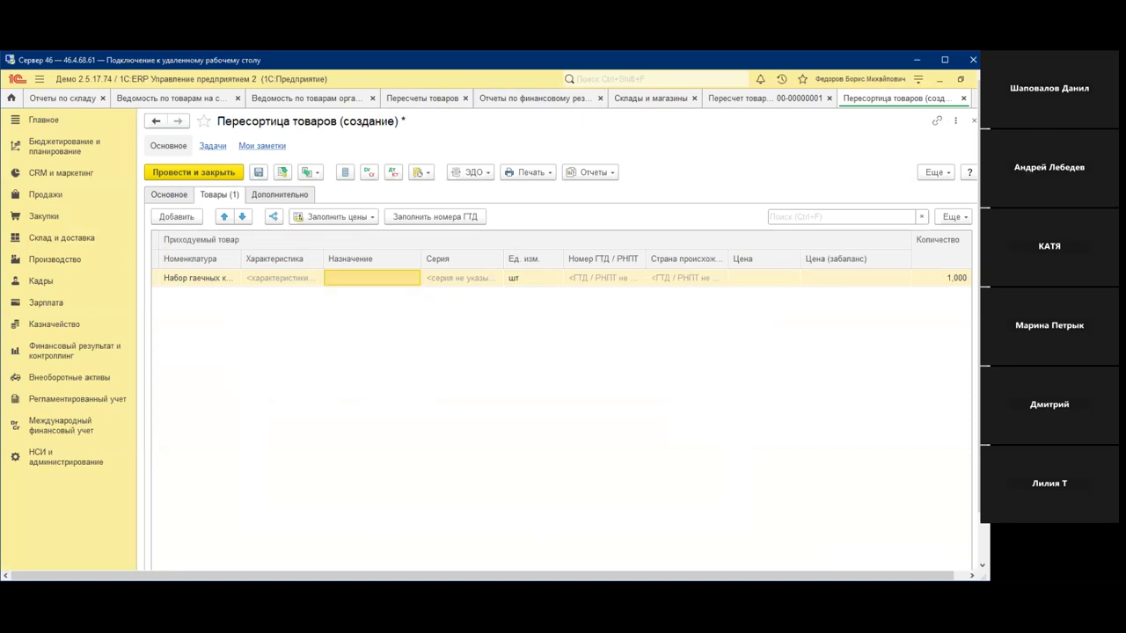
key("Left")
key("Left")
key("Left")
key("Left")
key("Left")
key("Left")
key("Left")
key("Left")
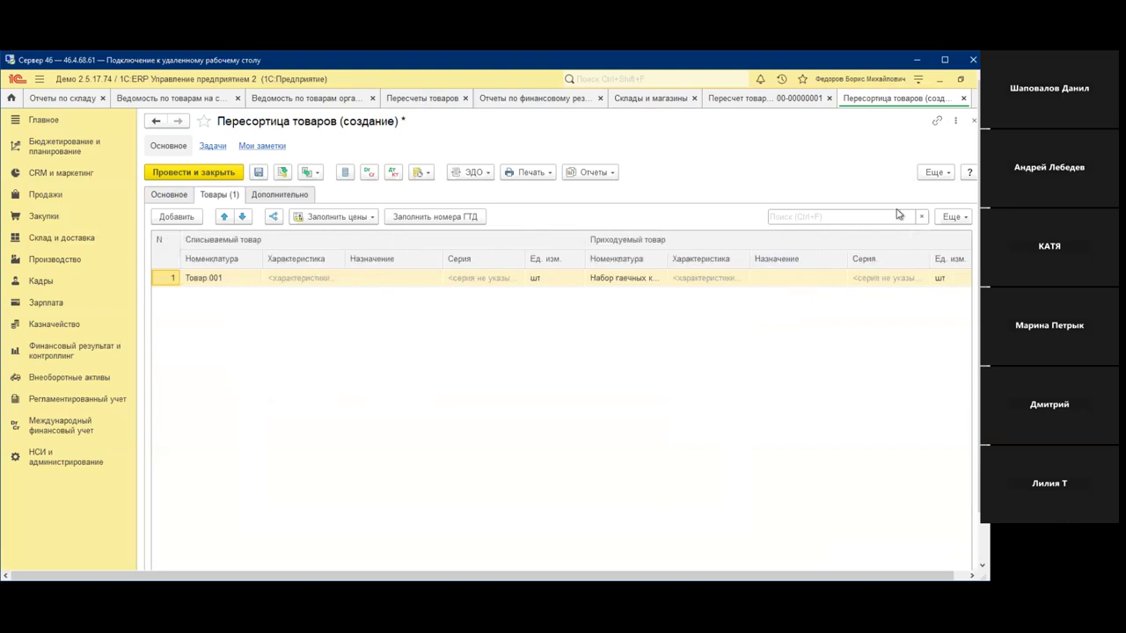
- Enable Приходовать товары по себестоимости списания, and post and close the Пересортица товаров act
left_click(182, 201)
left_click(156, 292)
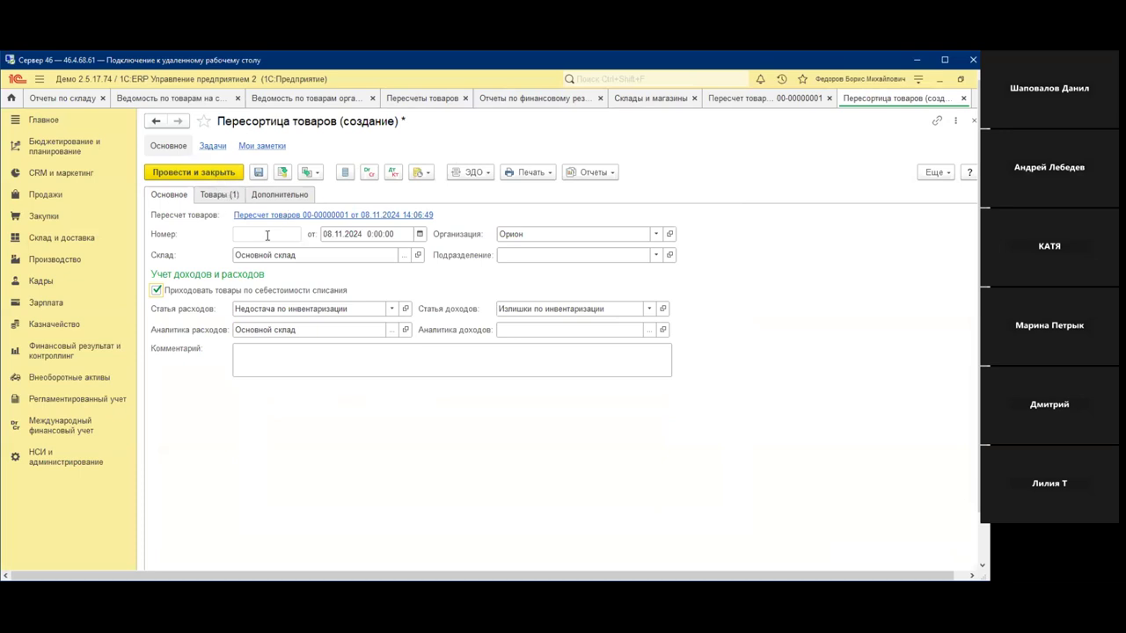
left_click(215, 176)
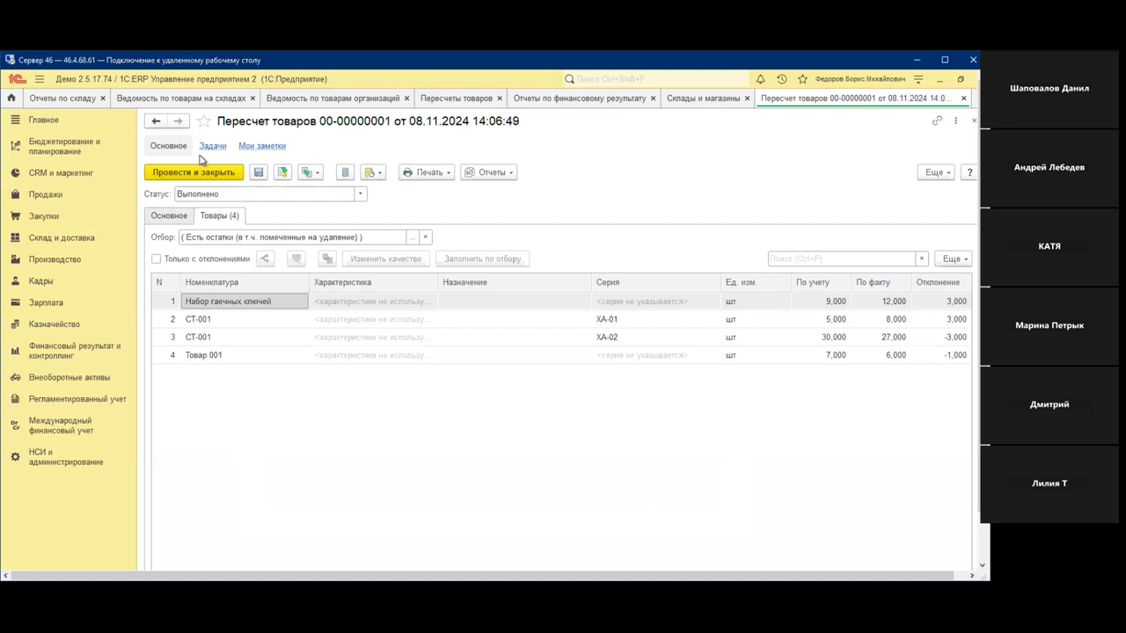
- Open a new Порча товаров act based on the recount, examine its goods table columns, and close it unsaved
left_click(304, 169)
left_click(395, 273)
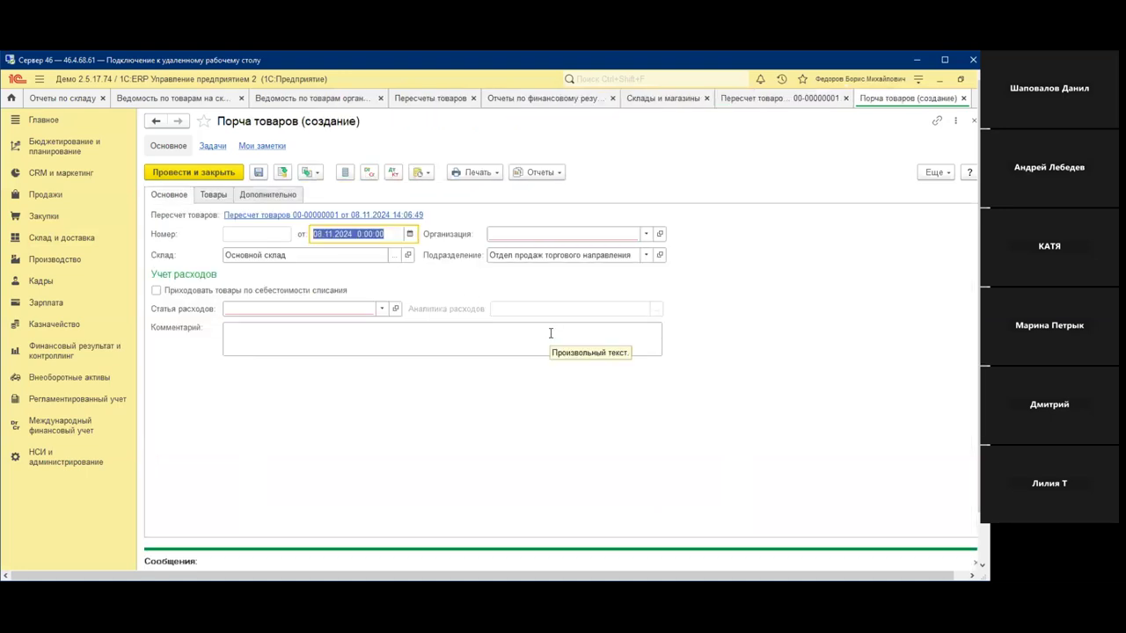
left_click(214, 195)
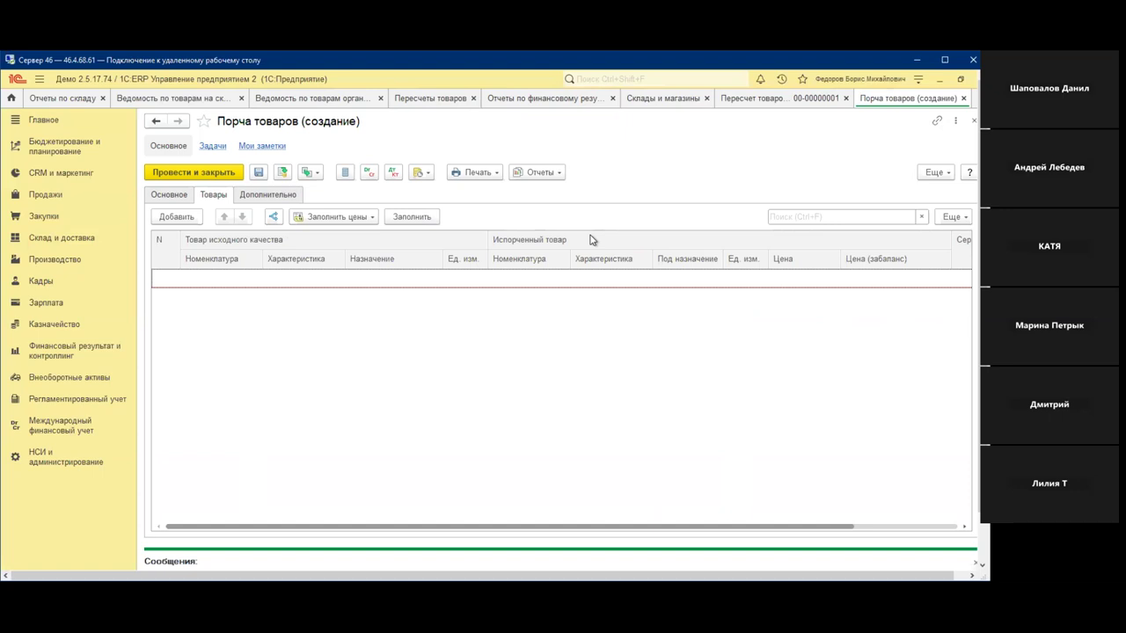
left_click(973, 121)
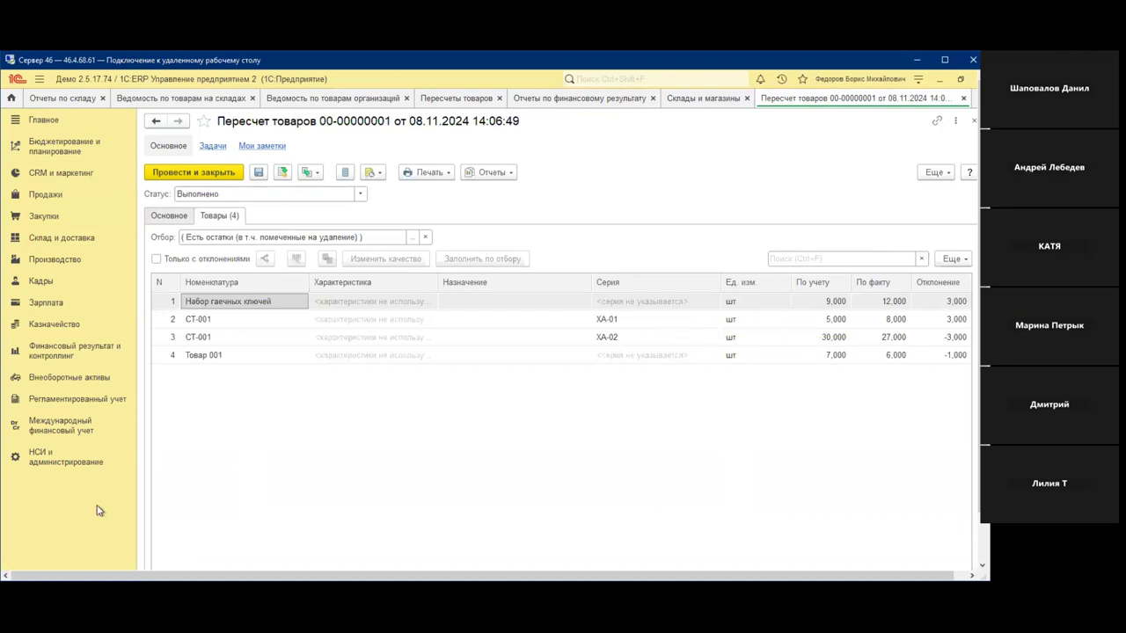
- Open a new item card of kind Товары разные in Номенклатура and examine its full set of attributes
left_click(64, 464)
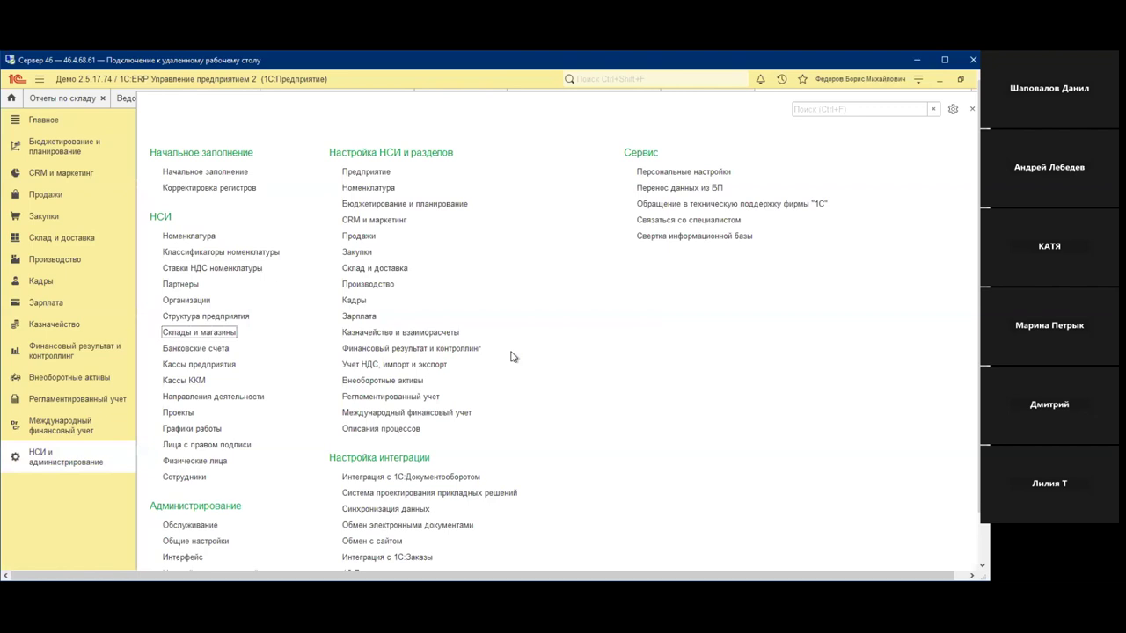
left_click(198, 236)
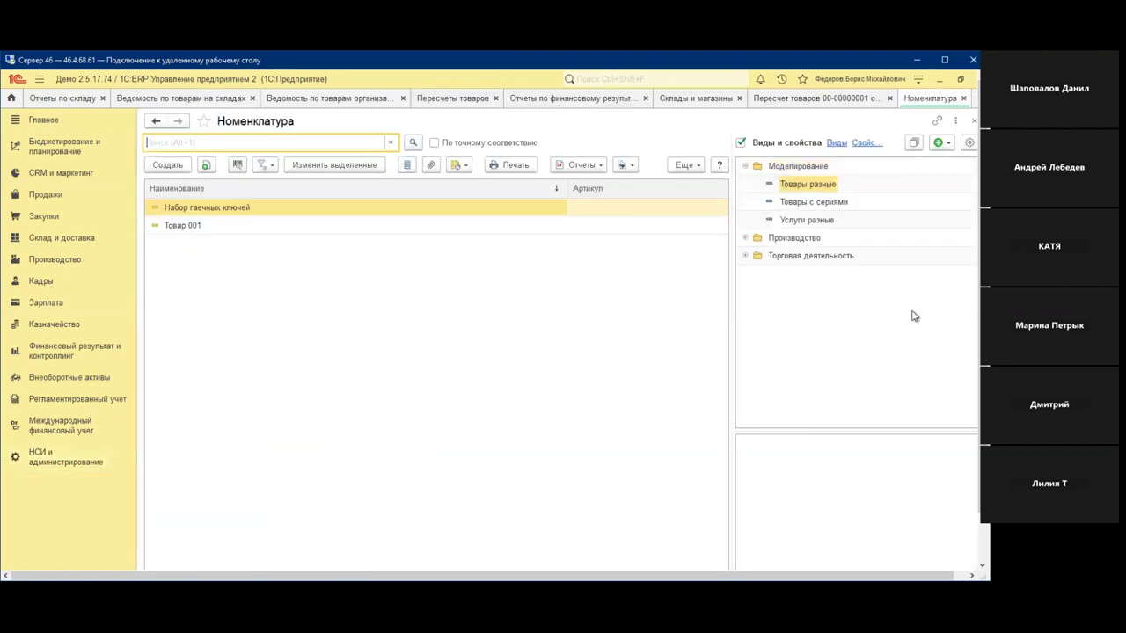
left_click(168, 165)
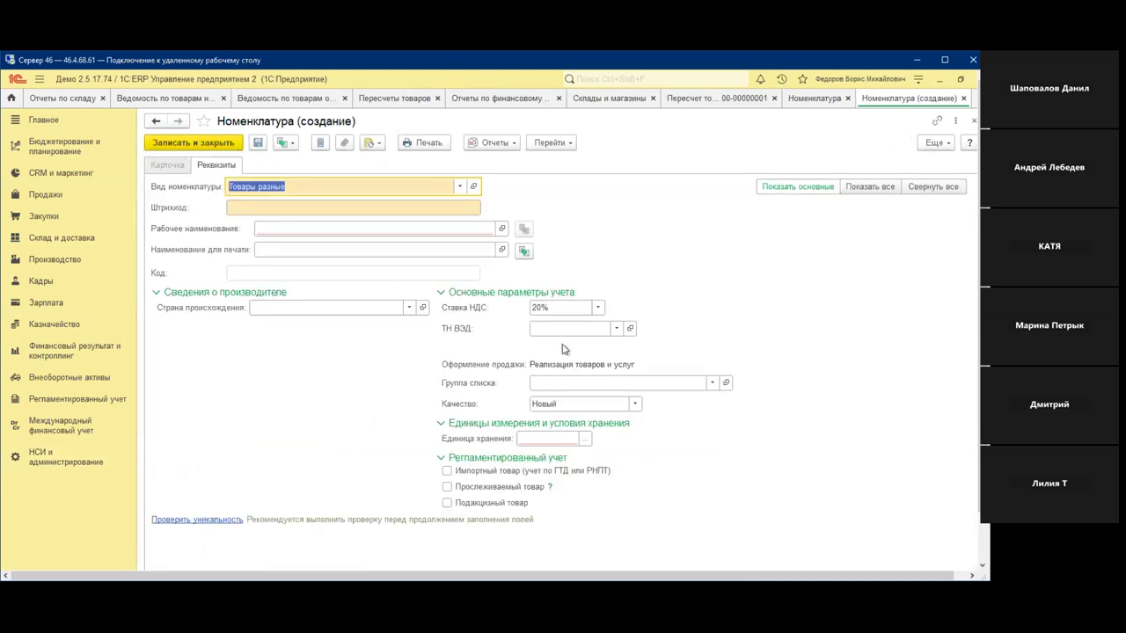
left_click(874, 187)
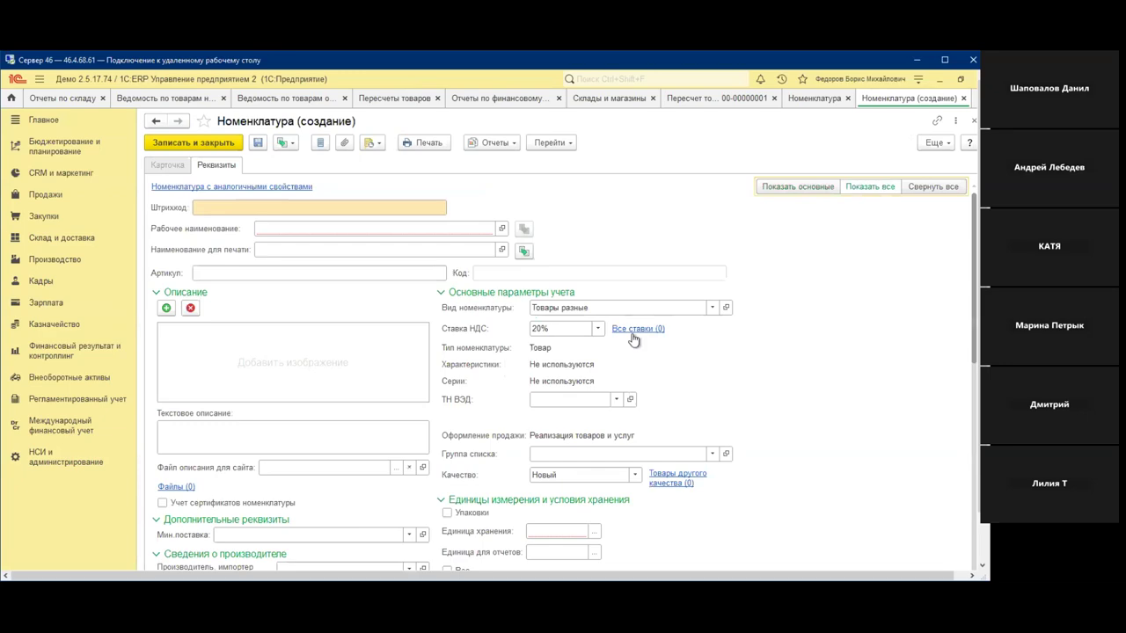
scroll(634, 339, "down", 6)
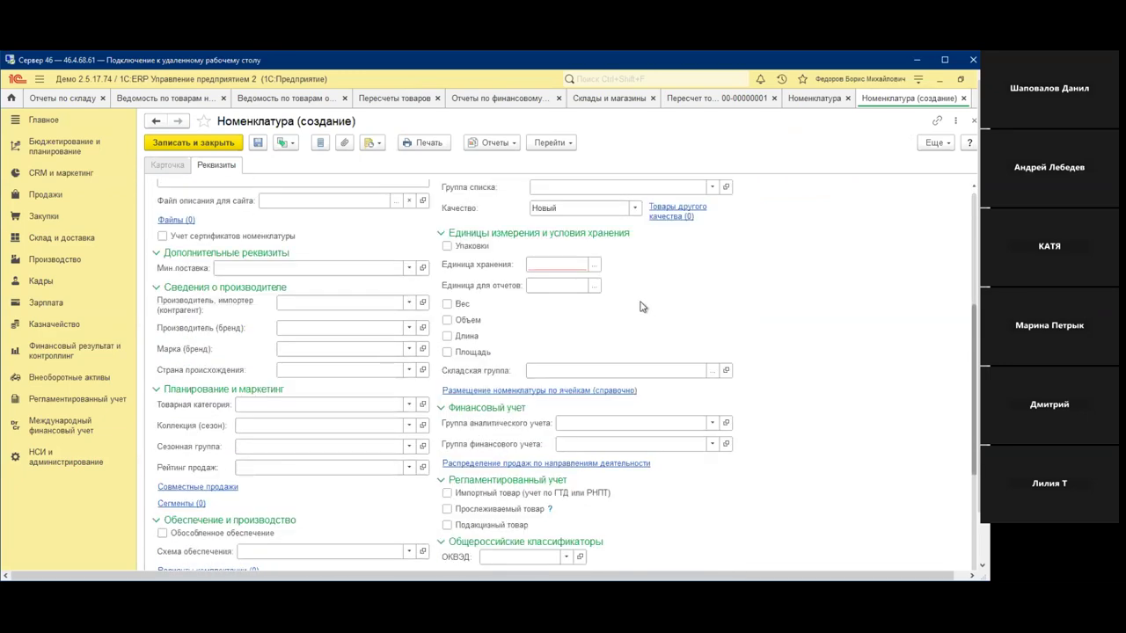
scroll(642, 306, "down", 5)
scroll(642, 306, "up", 10)
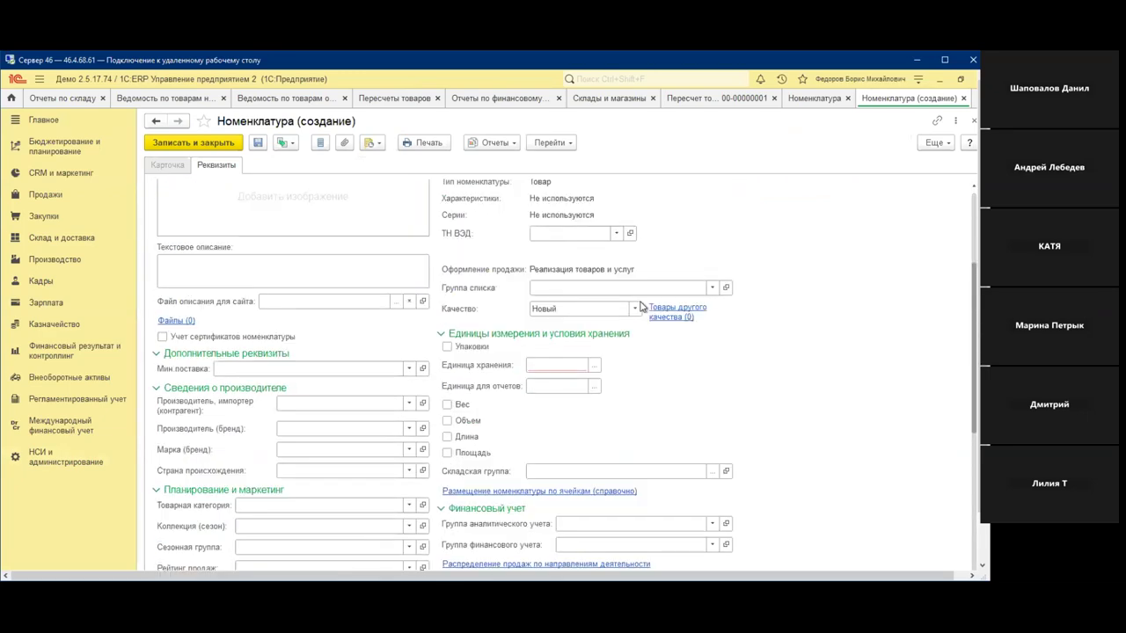
scroll(643, 306, "up", 2)
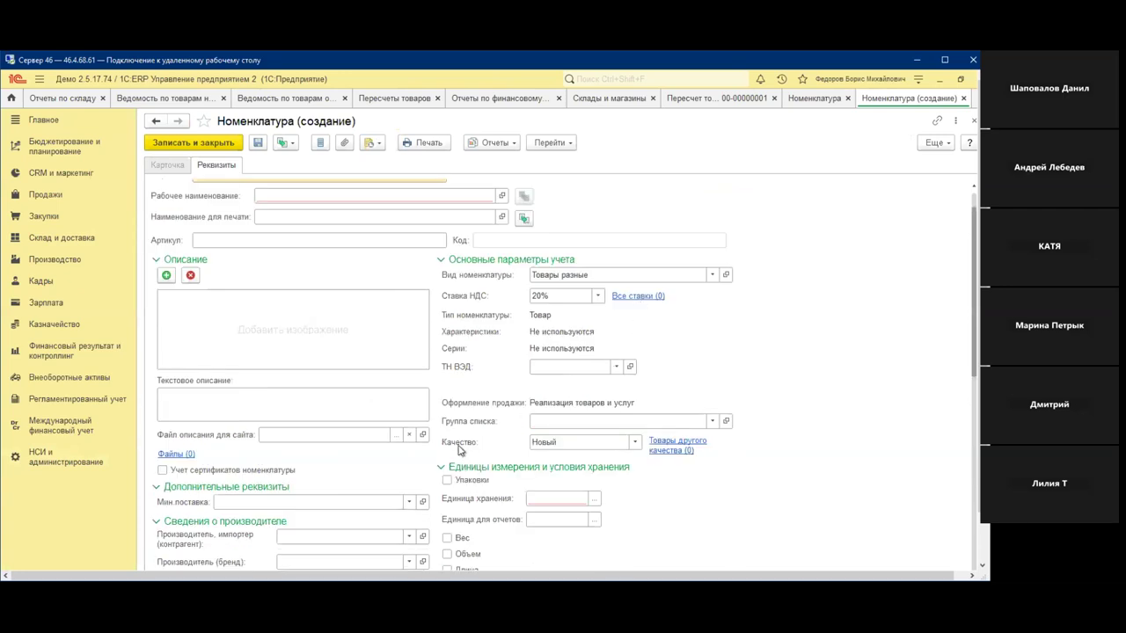
- View the available Качество options on the new item card, and close the card and the Номенклатура list
left_click(634, 443)
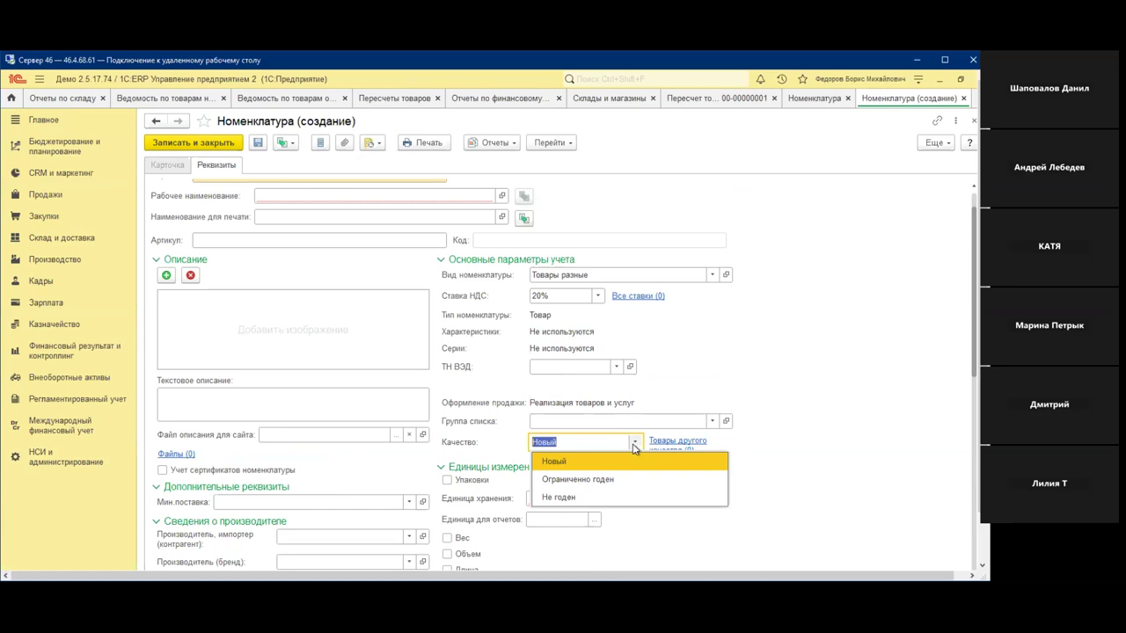
left_click(688, 450)
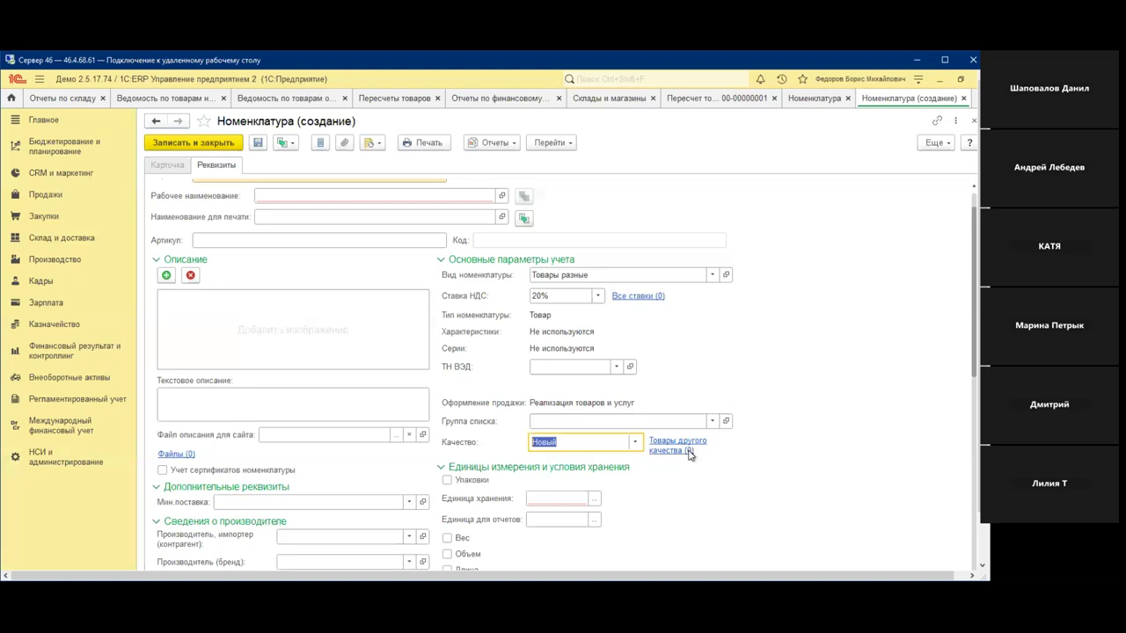
left_click(964, 99)
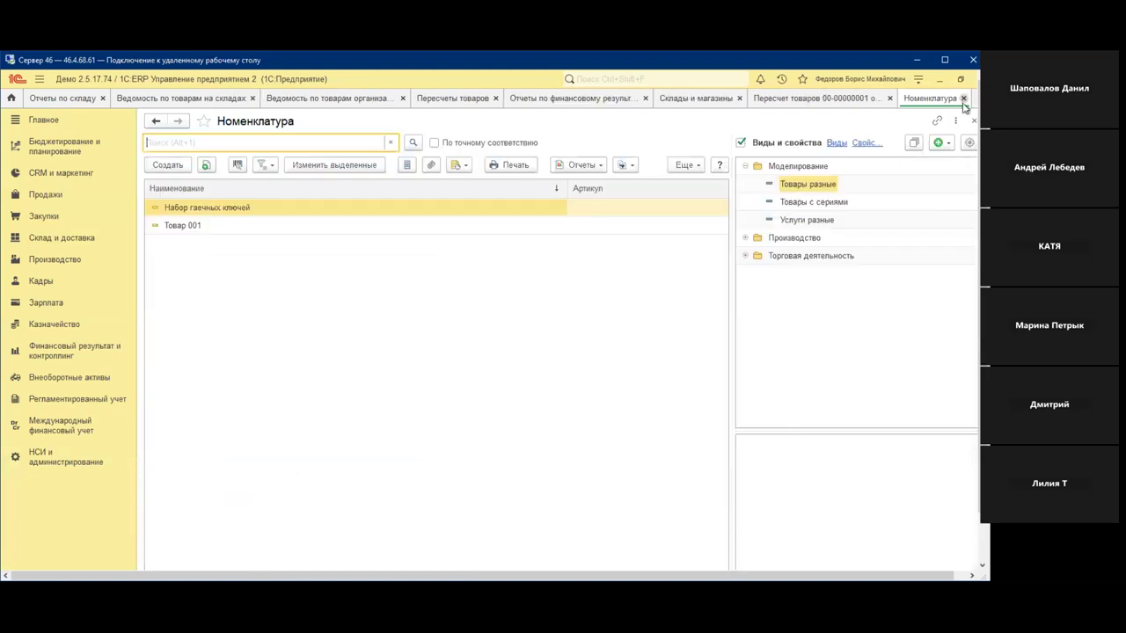
left_click(964, 100)
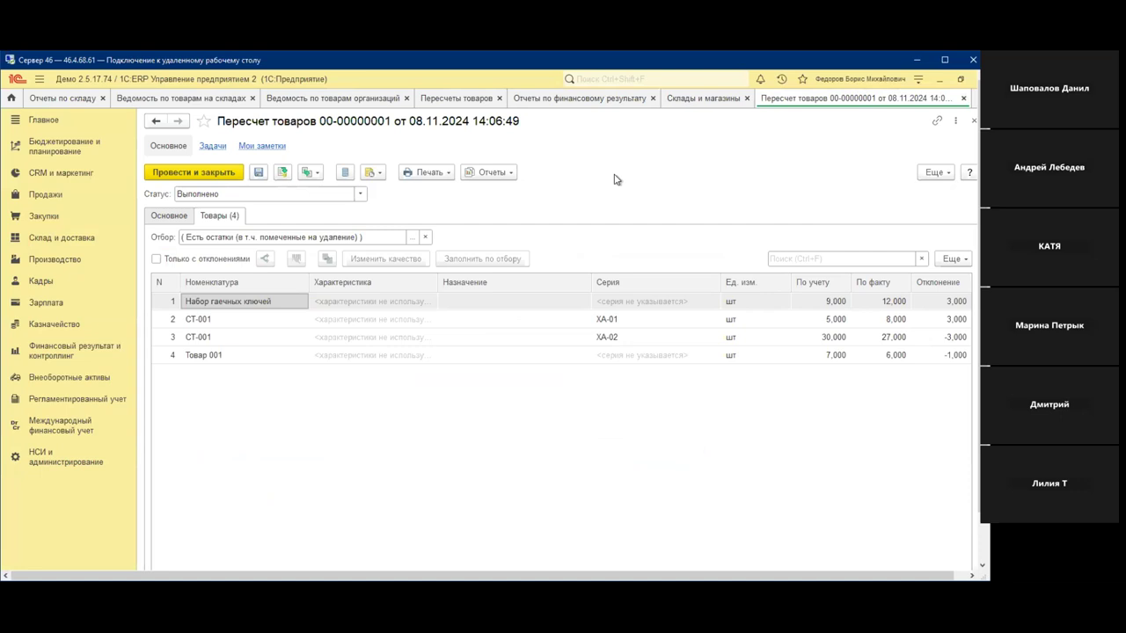
- Examine the write-off cost option in another new Порча товаров act, and close the act and the recount
left_click(309, 173)
left_click(360, 265)
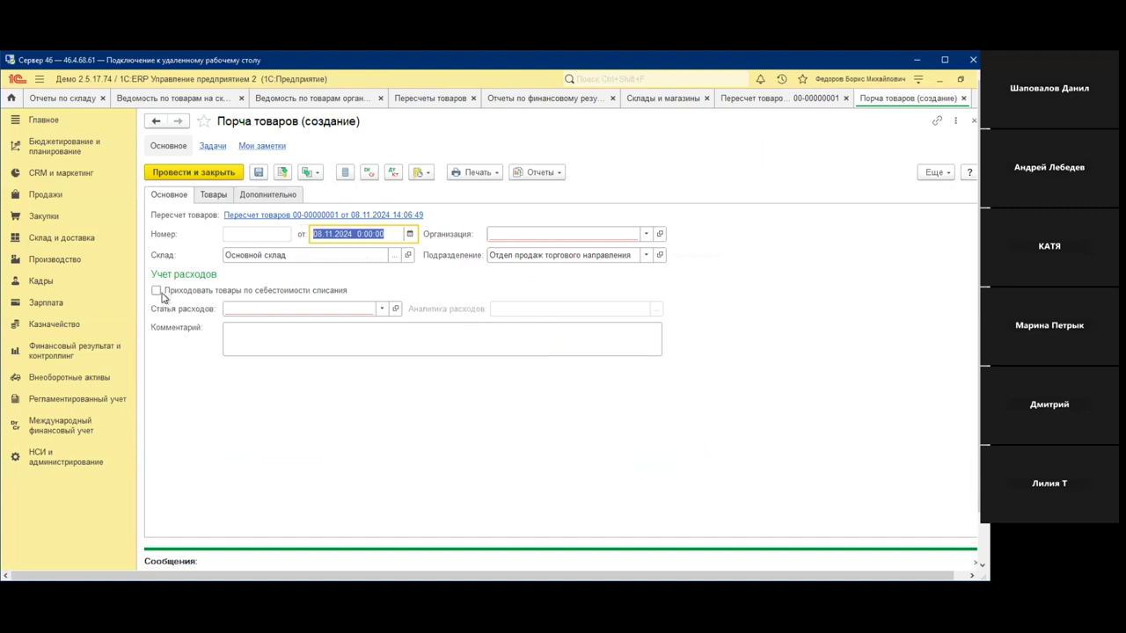
mouse_move(160, 297)
left_click(963, 97)
left_click(964, 98)
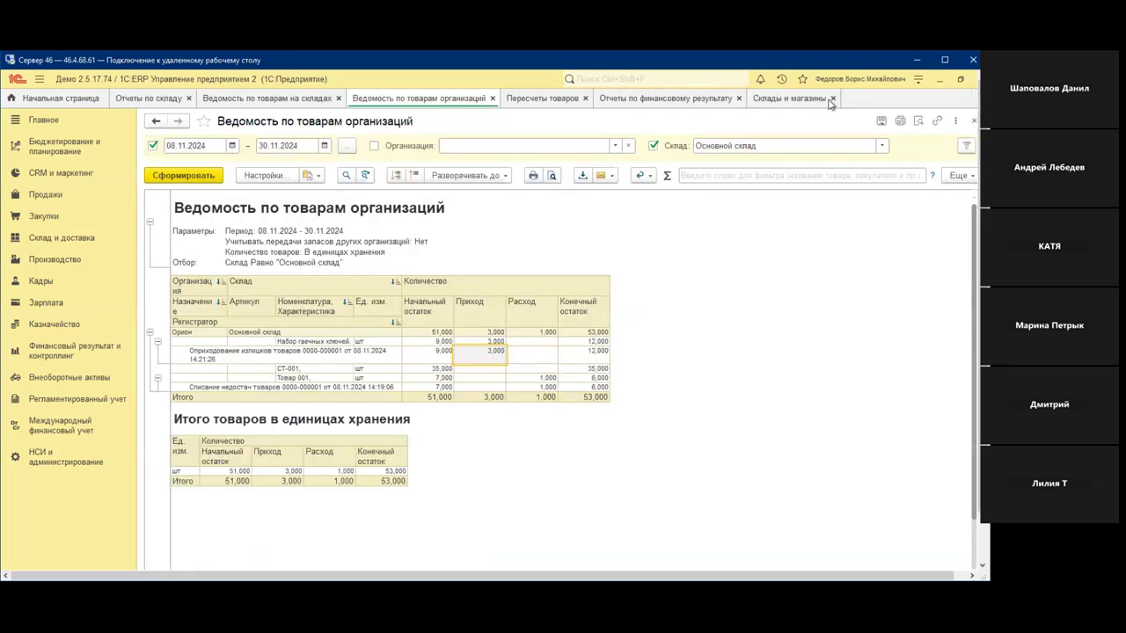
- Close the lists and both Ведомость reports, discarding the changed Ведомость по товарам организаций variant and saving the Ведомость по товарам на складах variant
left_click(833, 98)
left_click(739, 97)
left_click(585, 98)
left_click(492, 98)
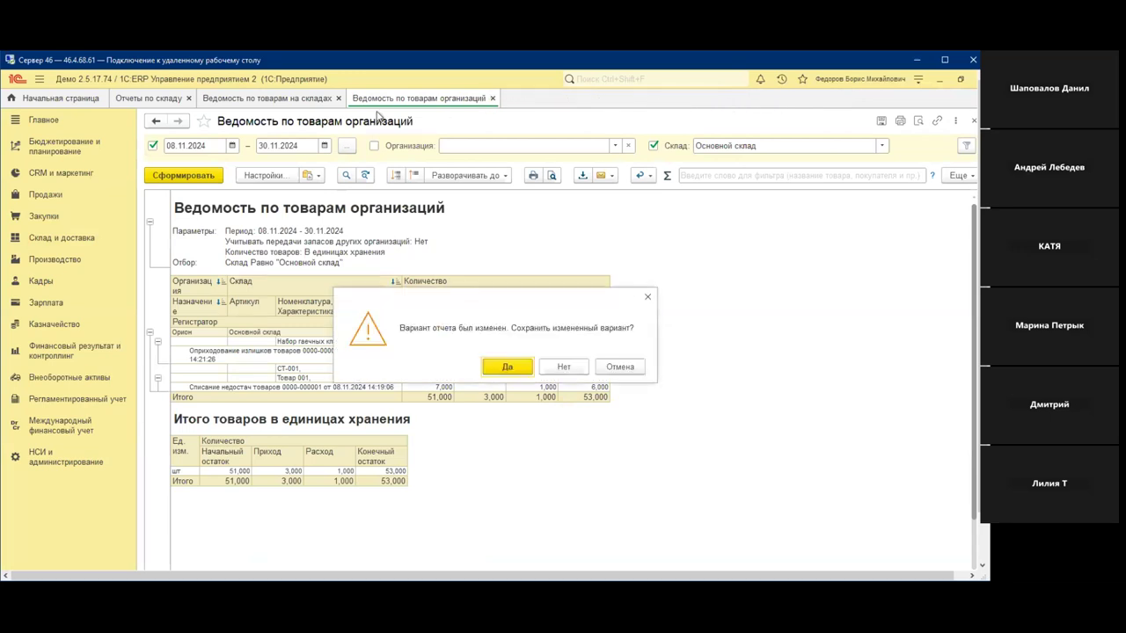
left_click(570, 368)
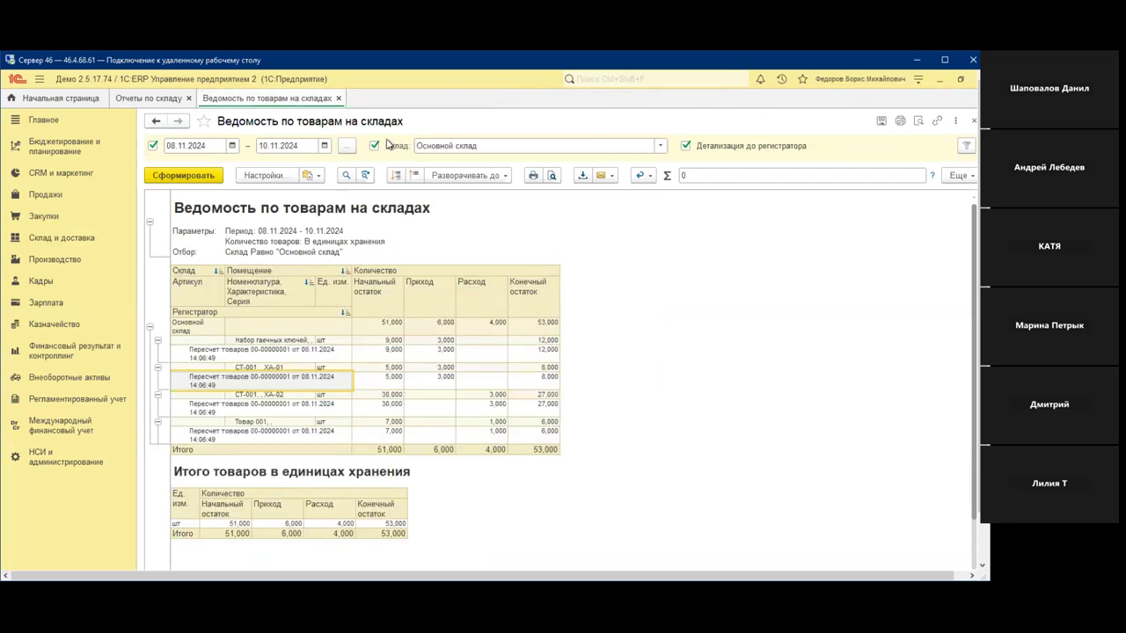
left_click(338, 97)
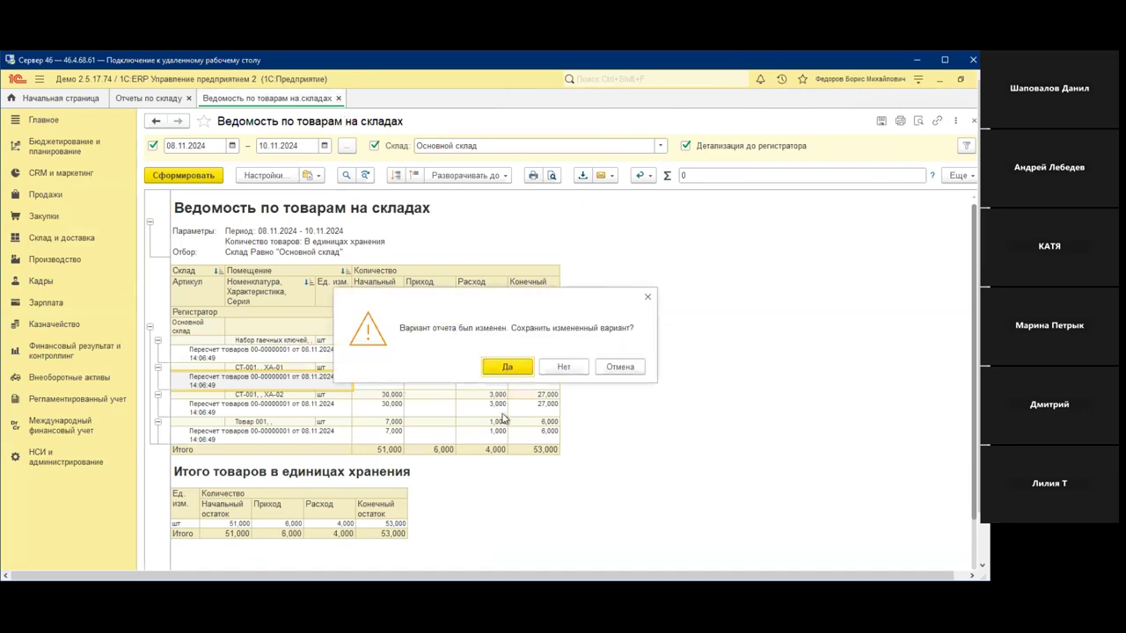
left_click(497, 365)
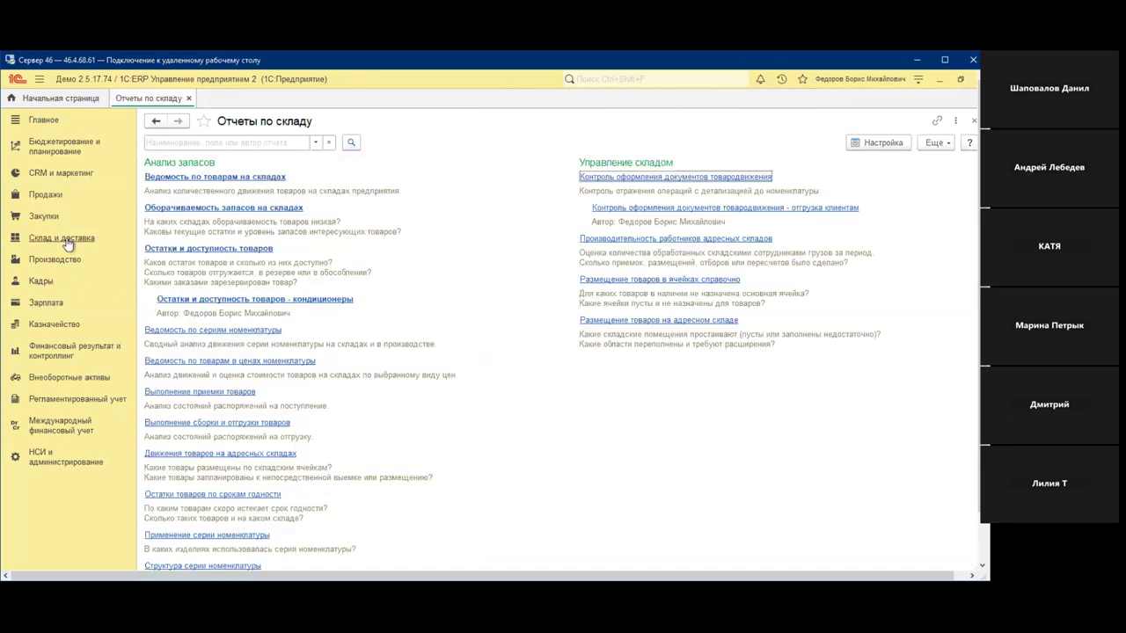
- Open the goods recount for Основной склад dated 08.11.2024 from the Склад и доставка section
left_click(79, 239)
left_click(392, 238)
left_click(303, 223)
double_click(303, 222)
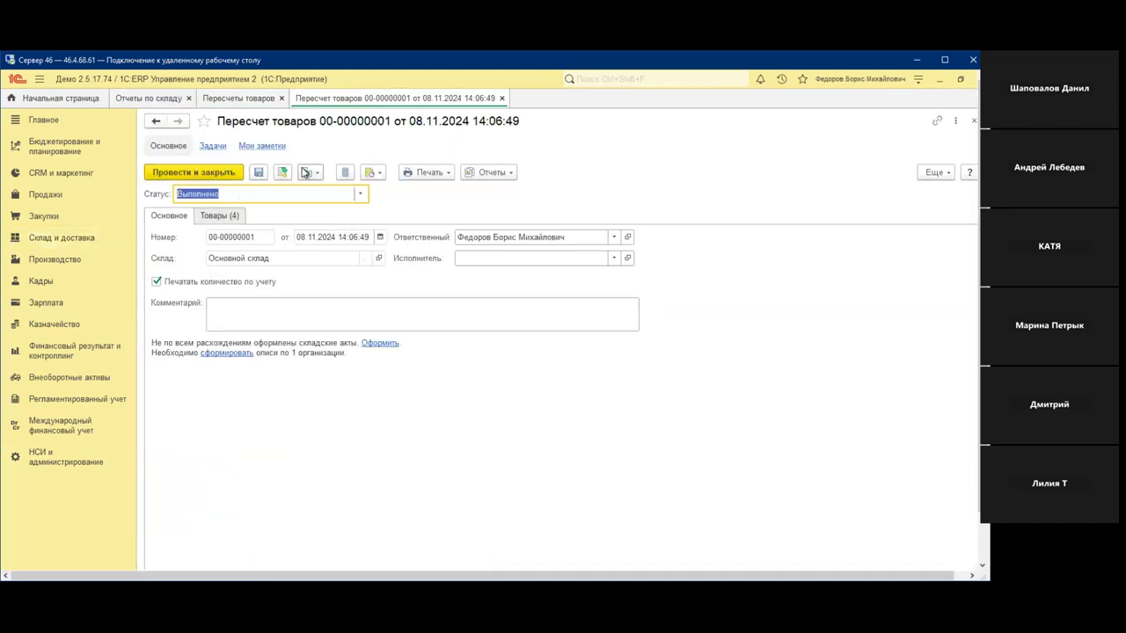
left_click(305, 173)
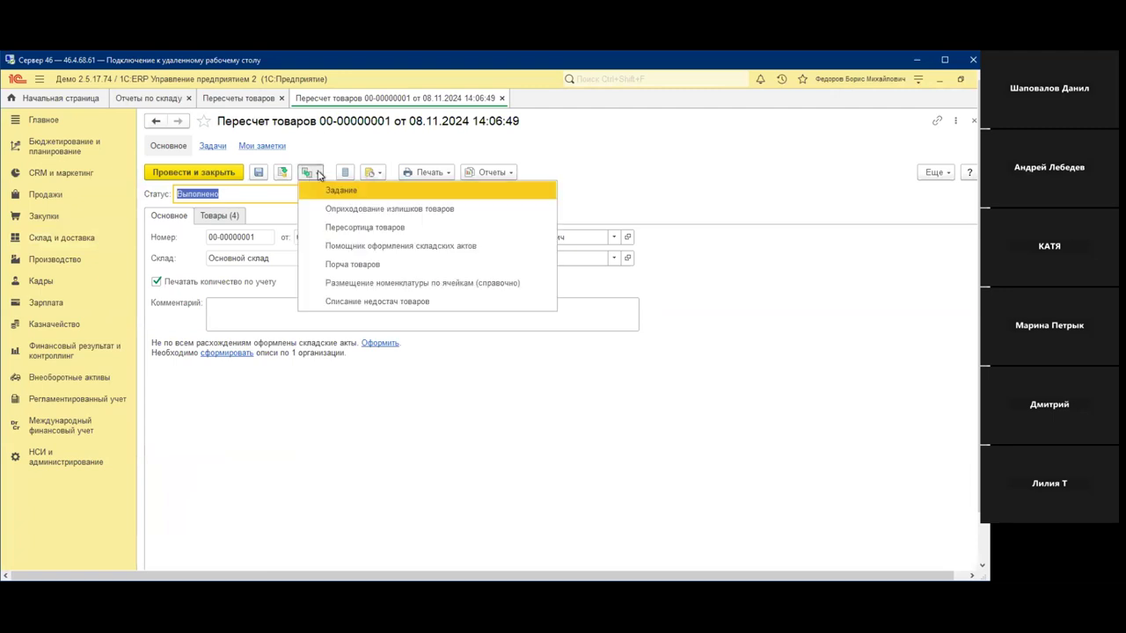
left_click(432, 253)
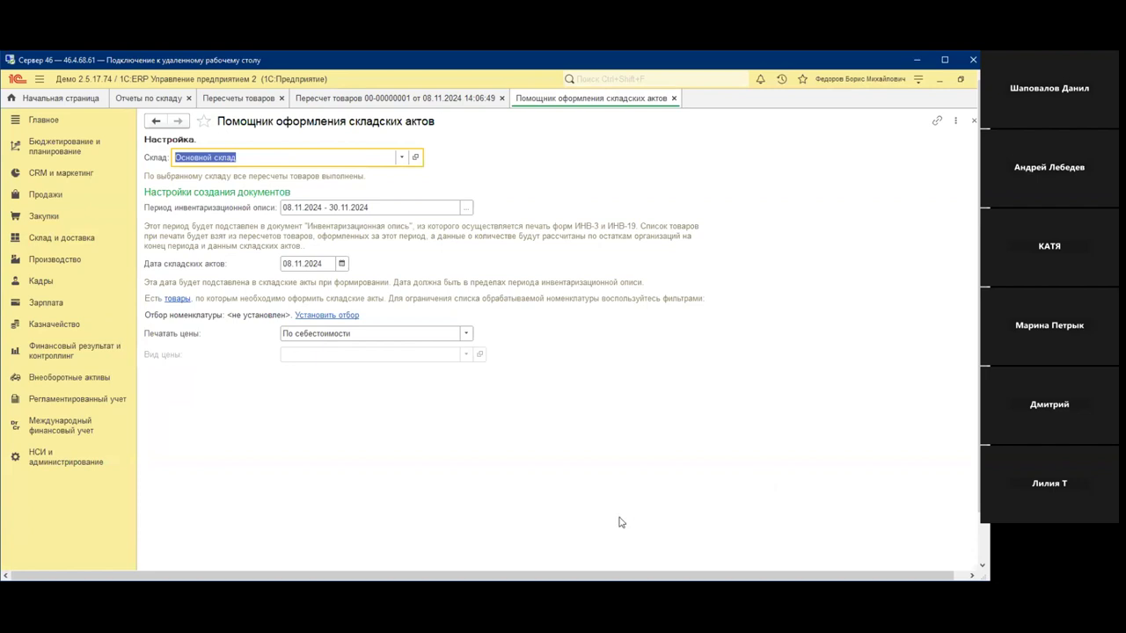
left_click(982, 521)
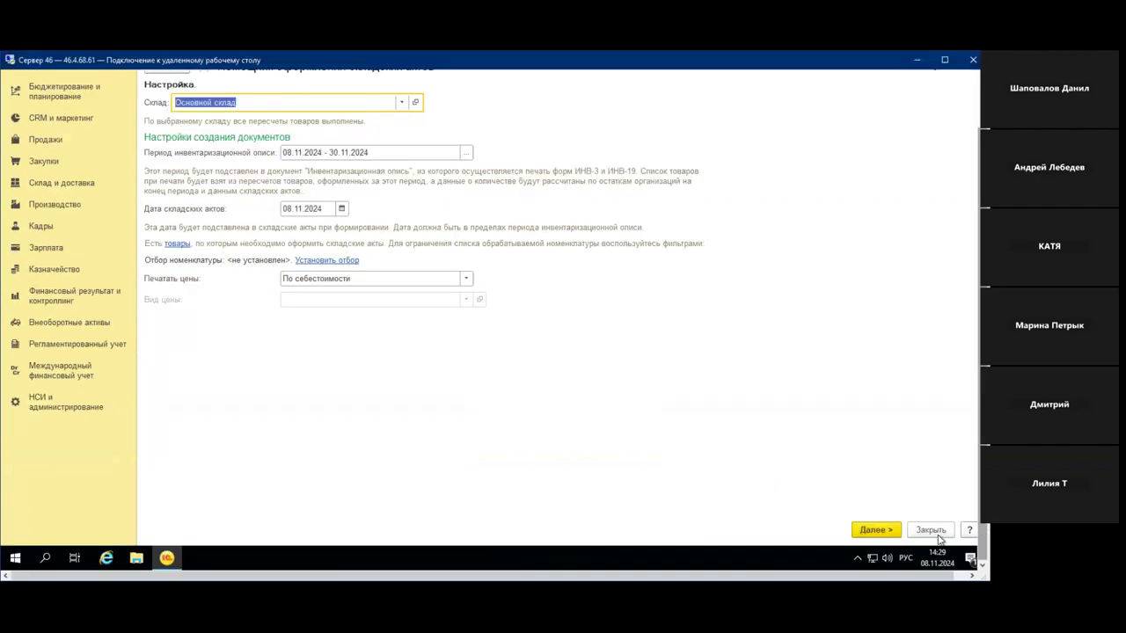
left_click(889, 530)
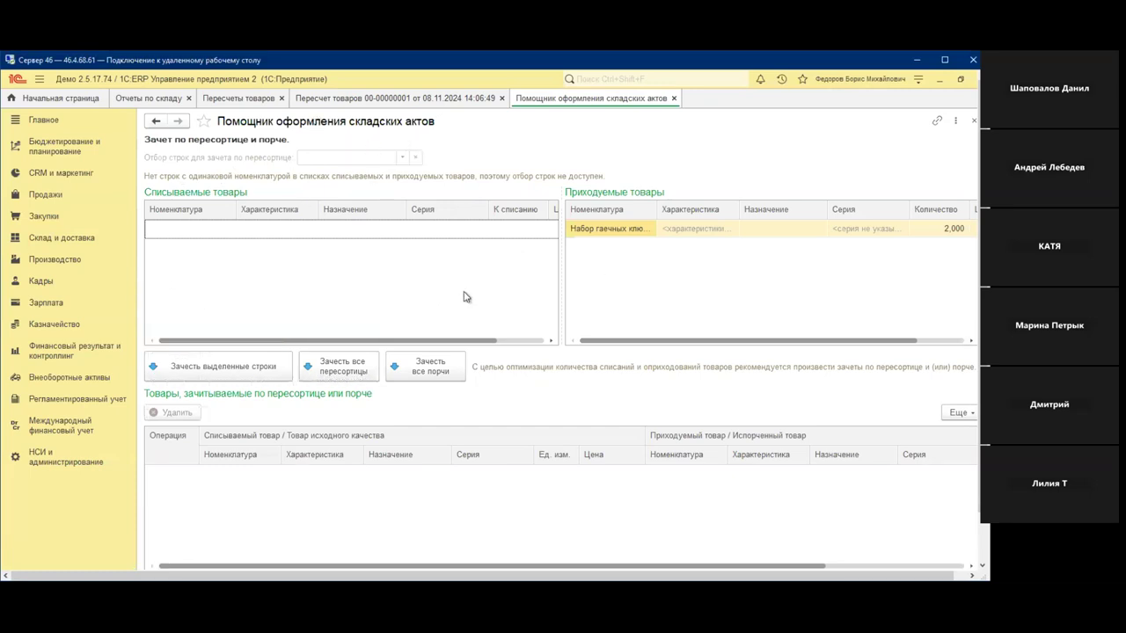
left_click(674, 99)
left_click(476, 367)
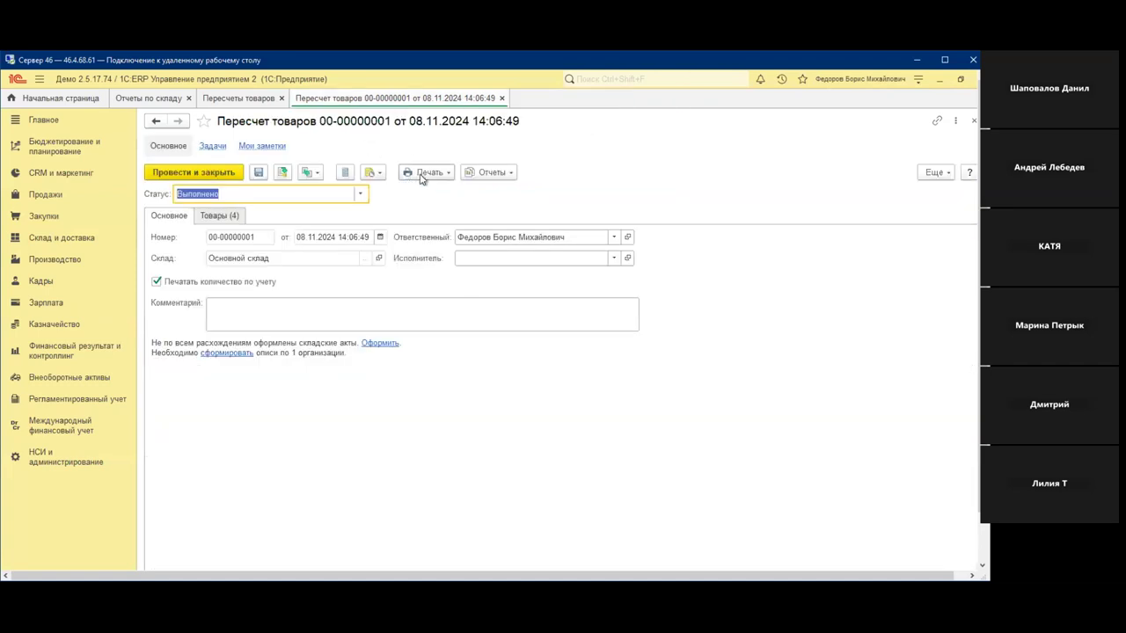
- Mark the Пересортица товаров act for deletion in the recount's related documents, and close the related documents view
left_click(489, 172)
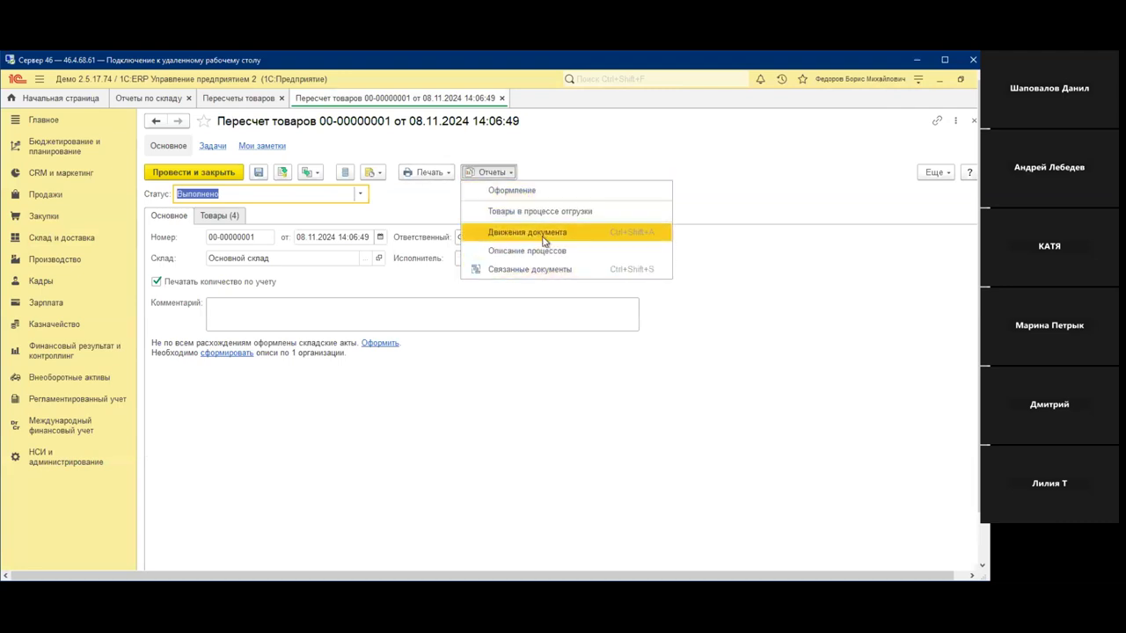
left_click(532, 273)
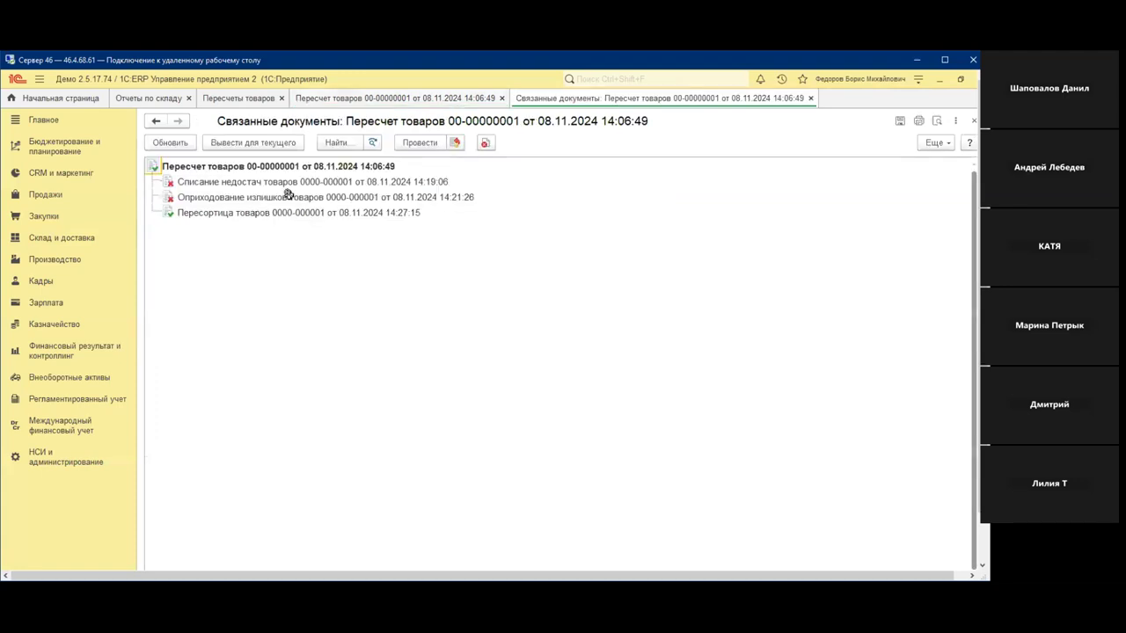
left_click(216, 213)
right_click(217, 213)
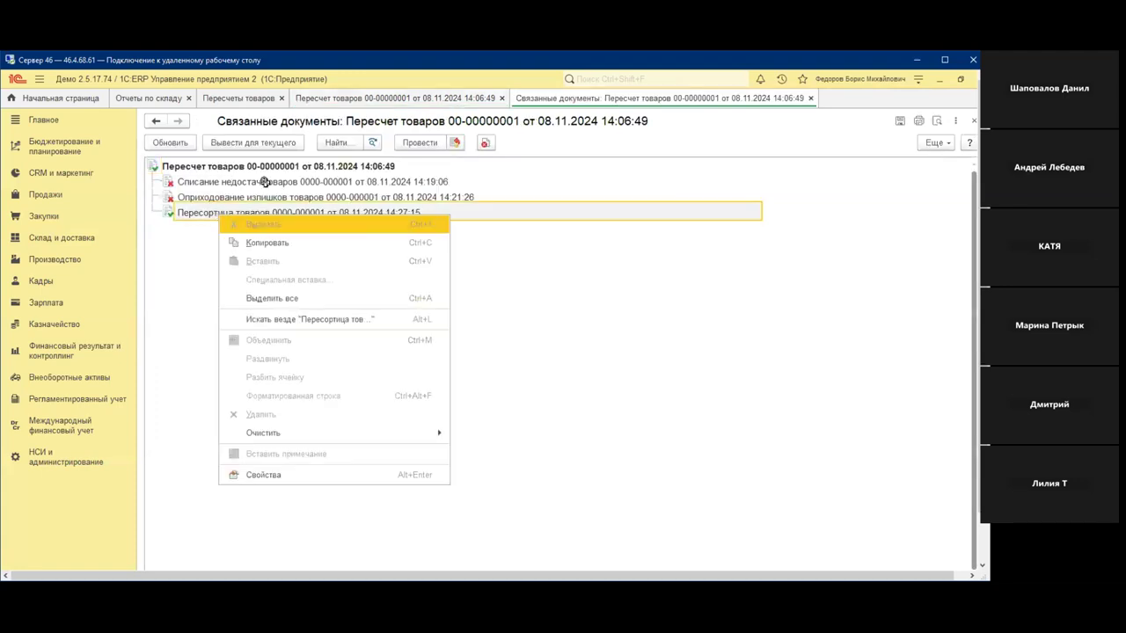
left_click(485, 142)
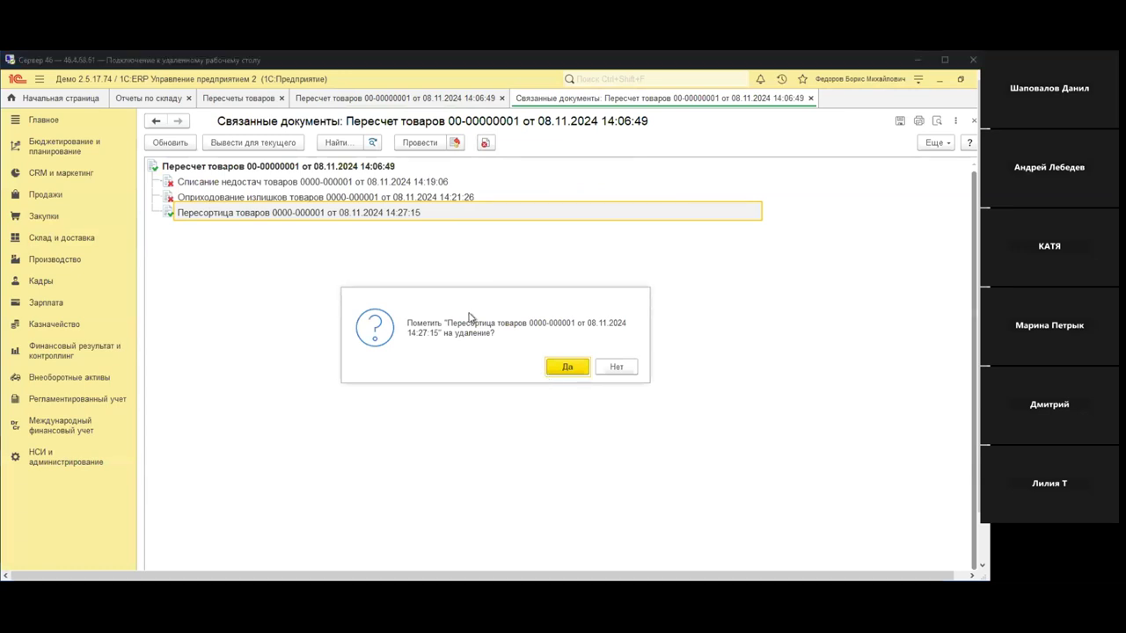
left_click(565, 368)
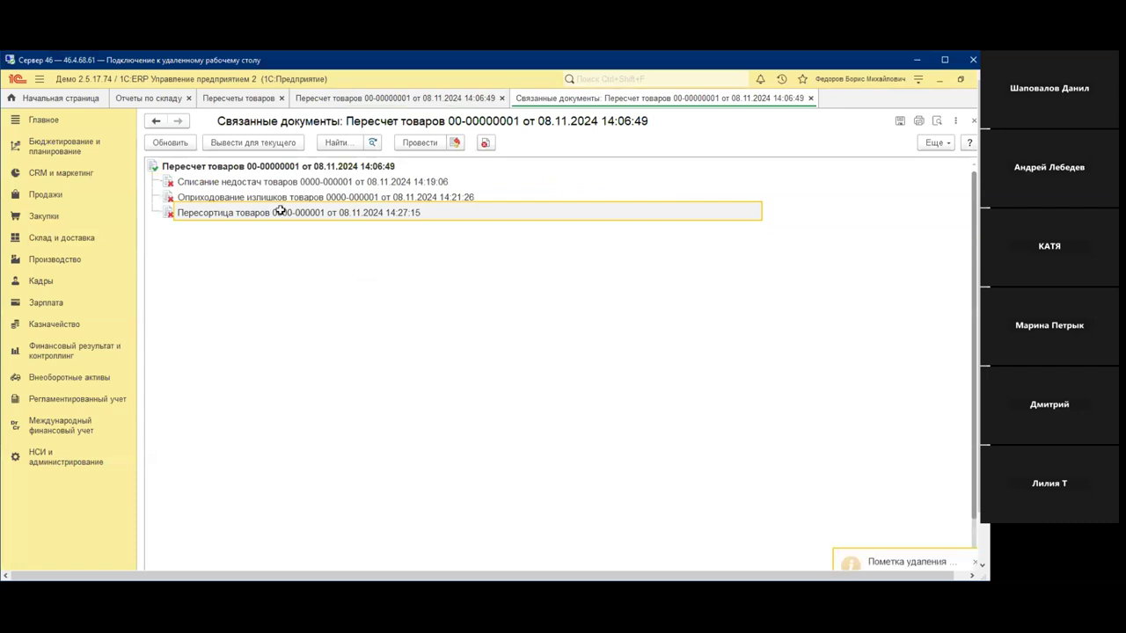
left_click(810, 98)
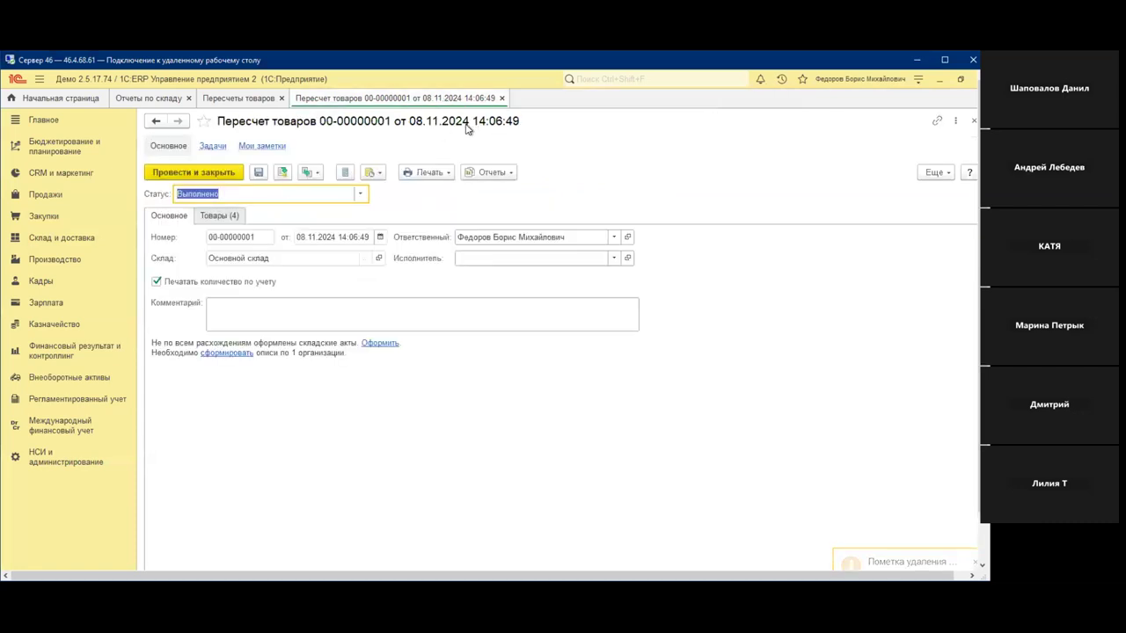
- Start Помощник оформления складских актов from the recount and offset Товар 001 against the Набор гаечных ключей surplus for quantity 1,000
left_click(314, 173)
left_click(392, 251)
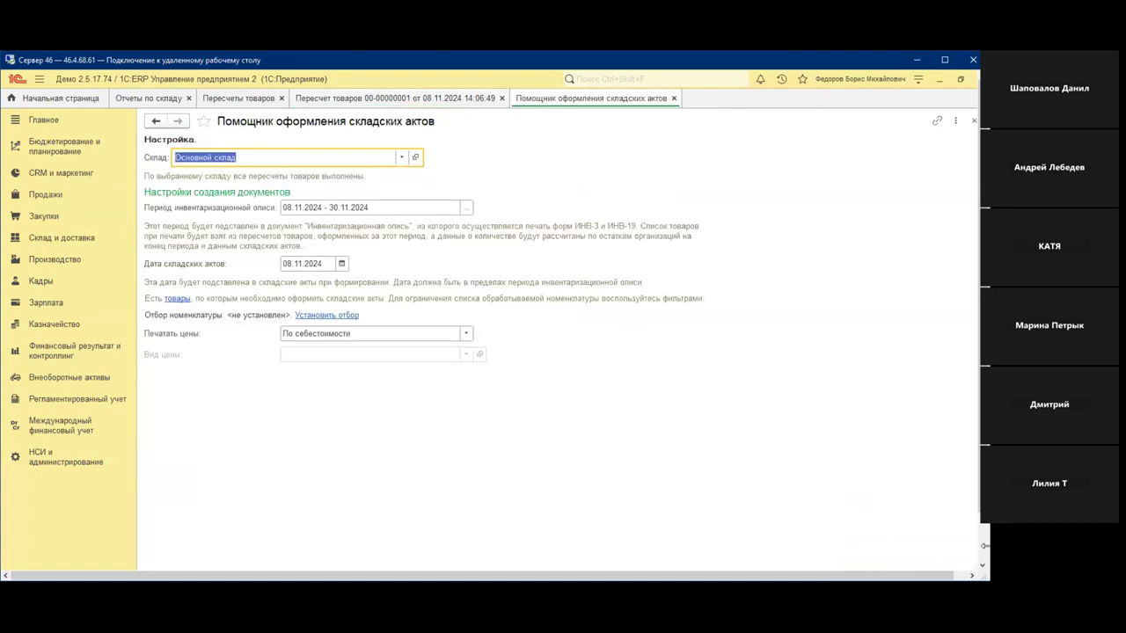
left_click(983, 546)
left_click(873, 530)
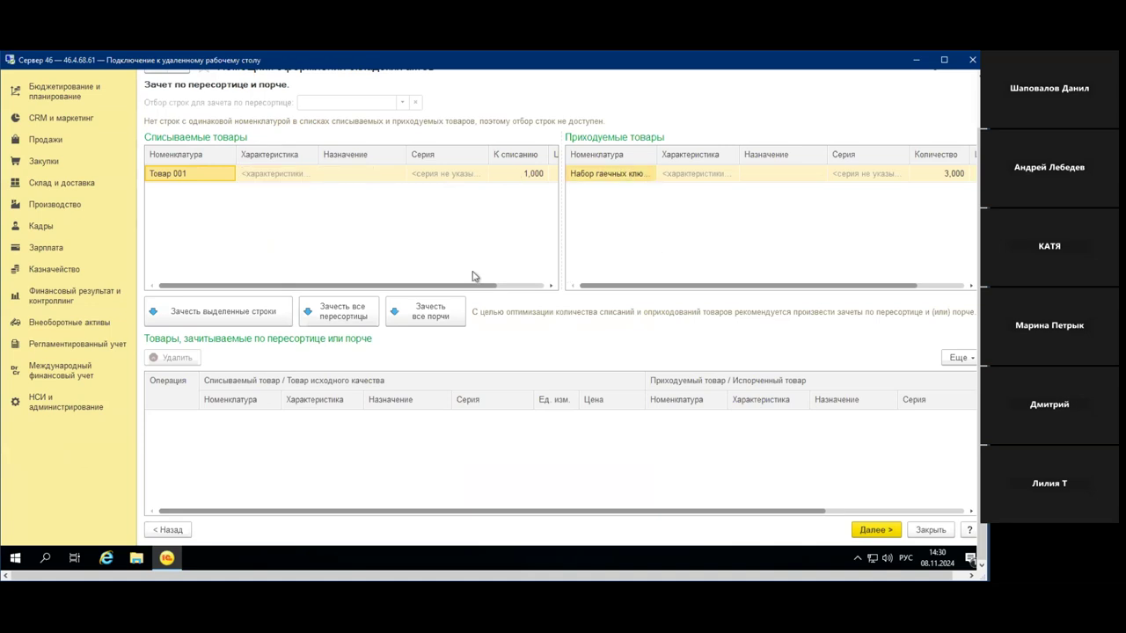
left_click(242, 315)
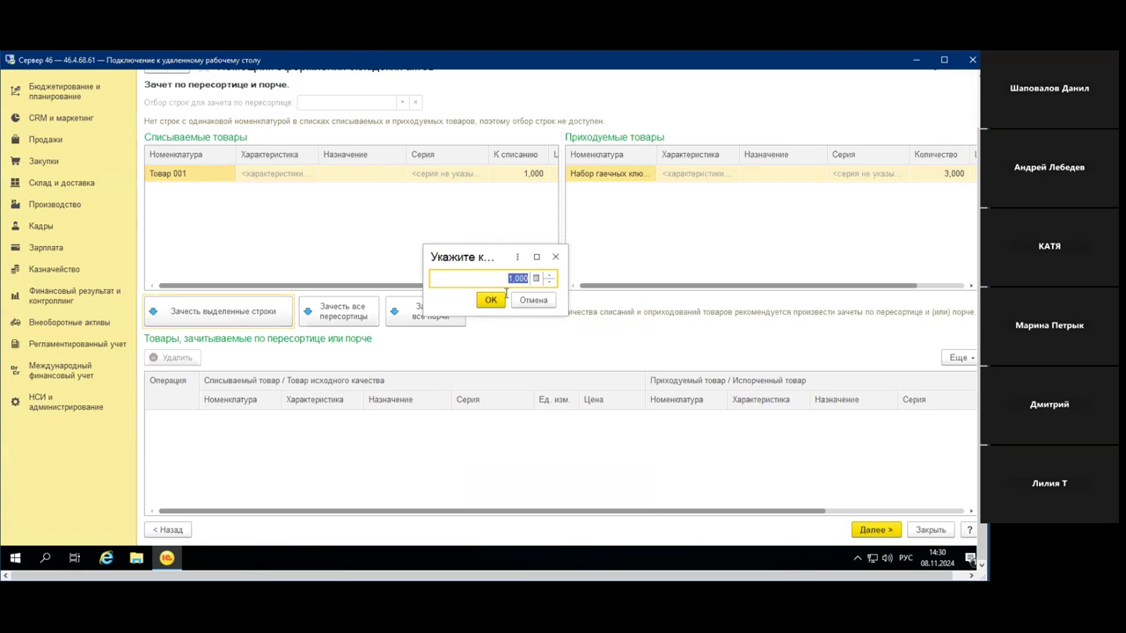
left_click(489, 300)
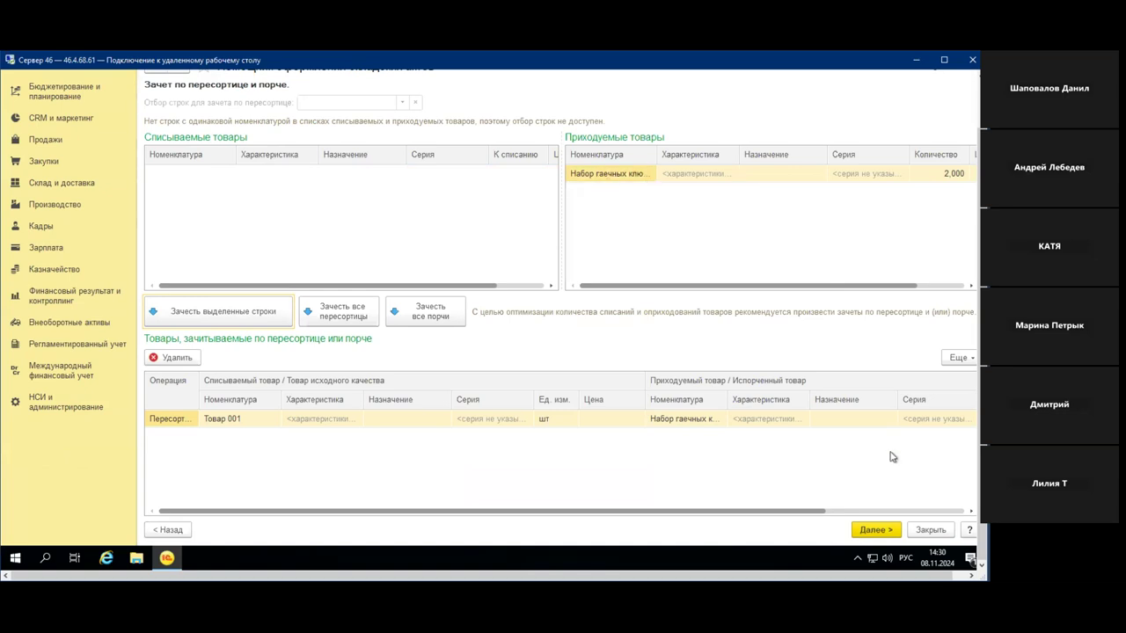
- Distribute the Набор гаечных ключей surplus by organization balances with Орион as the priority organization, and proceed to posting the acts
left_click(885, 531)
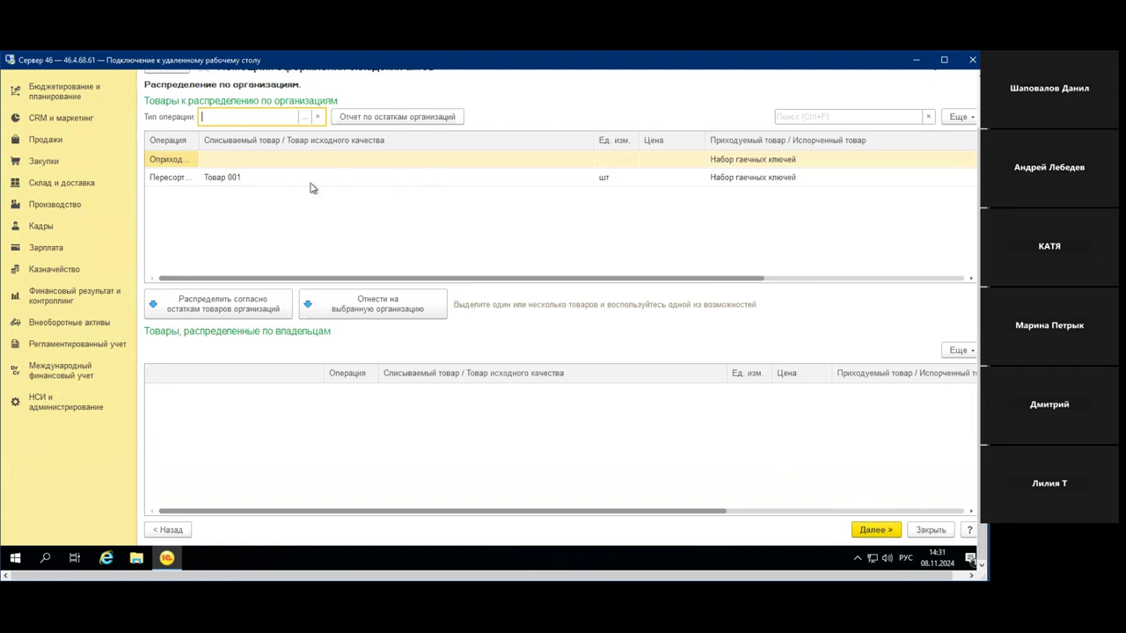
left_click(240, 184)
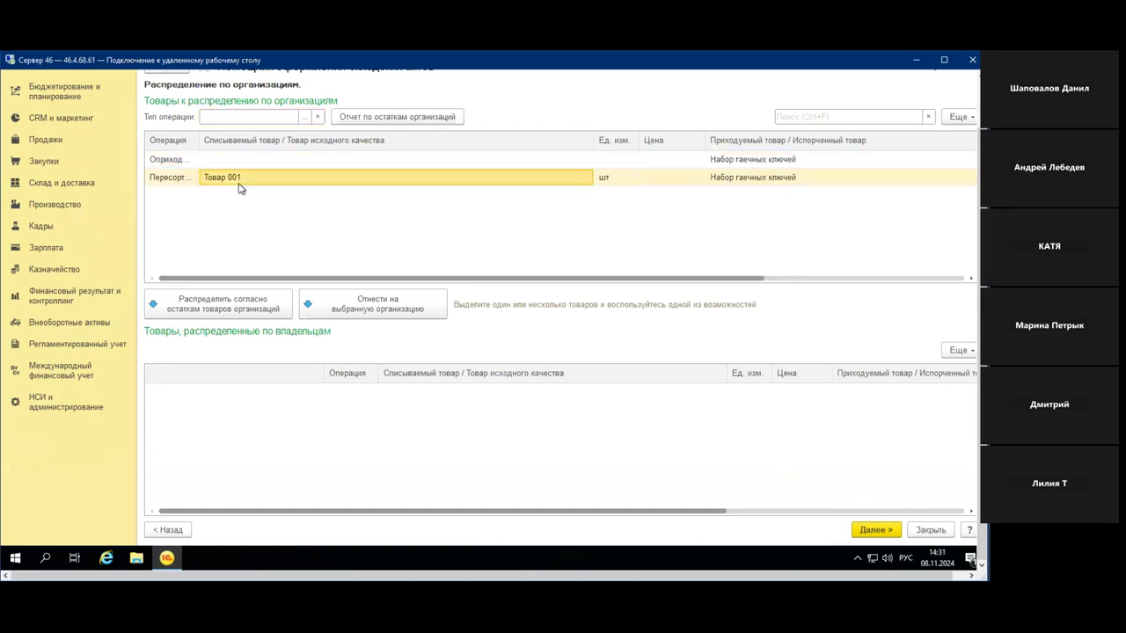
left_click(252, 166)
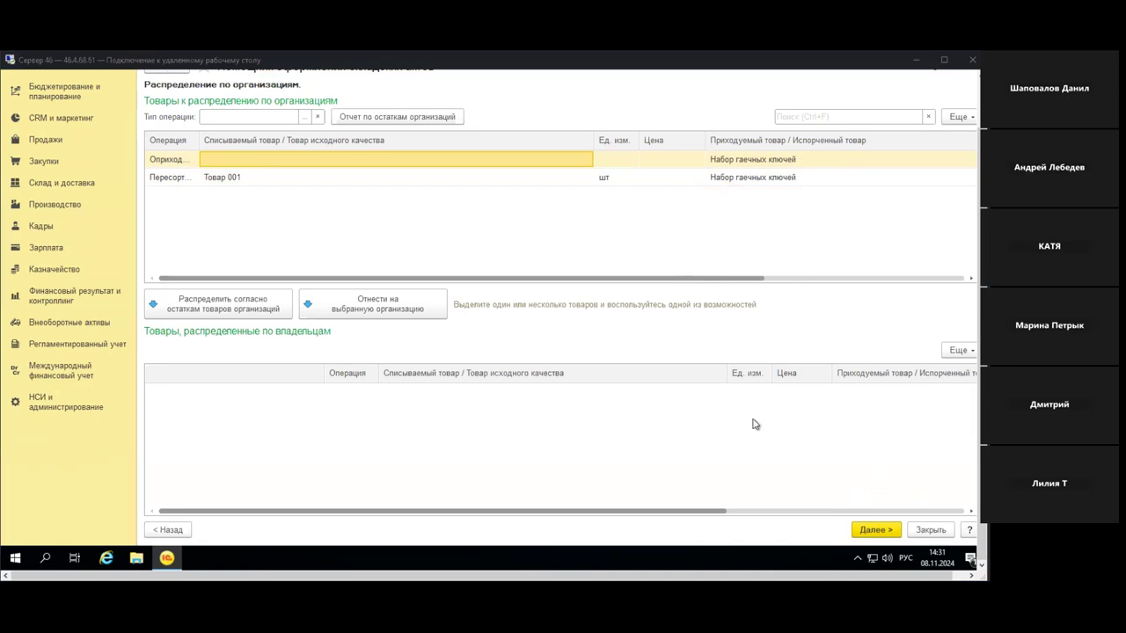
left_click(250, 312)
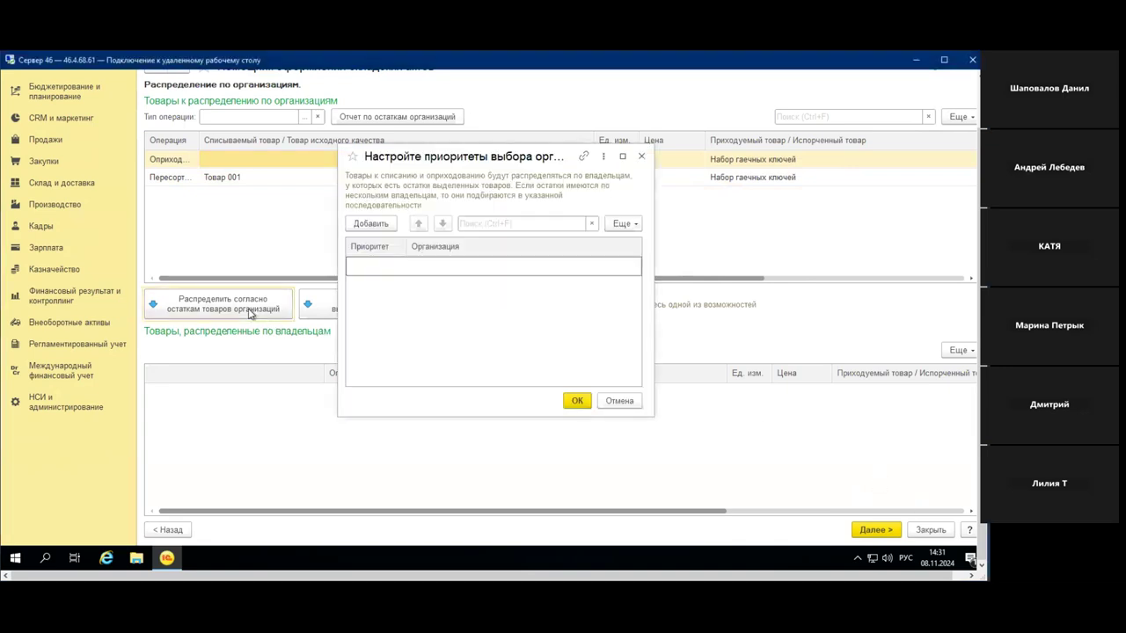
left_click(371, 225)
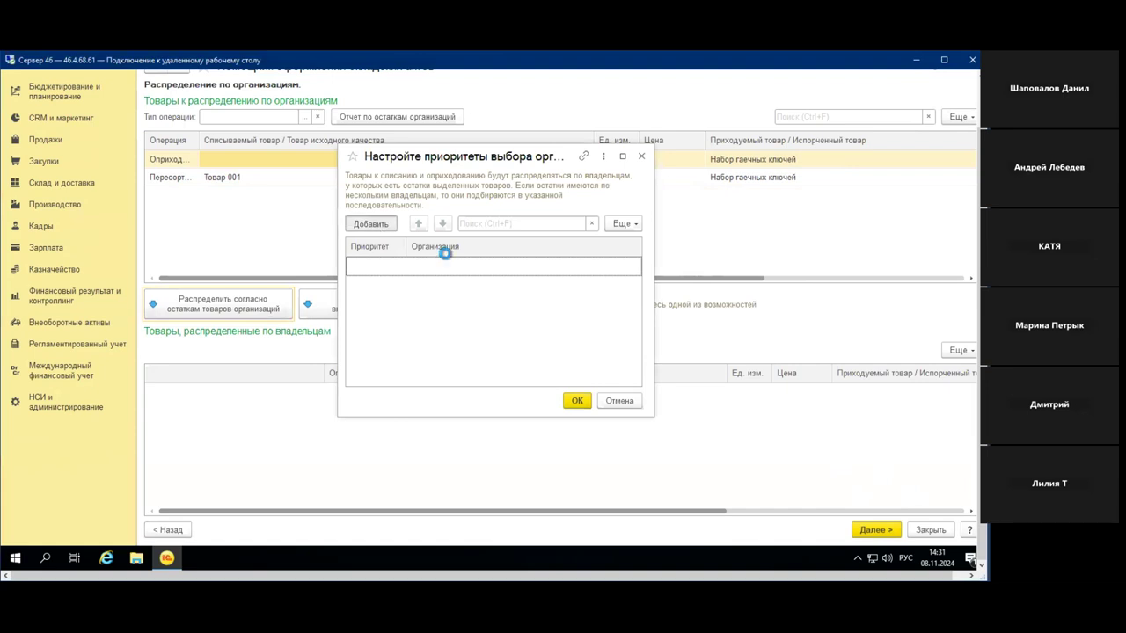
left_click(326, 300)
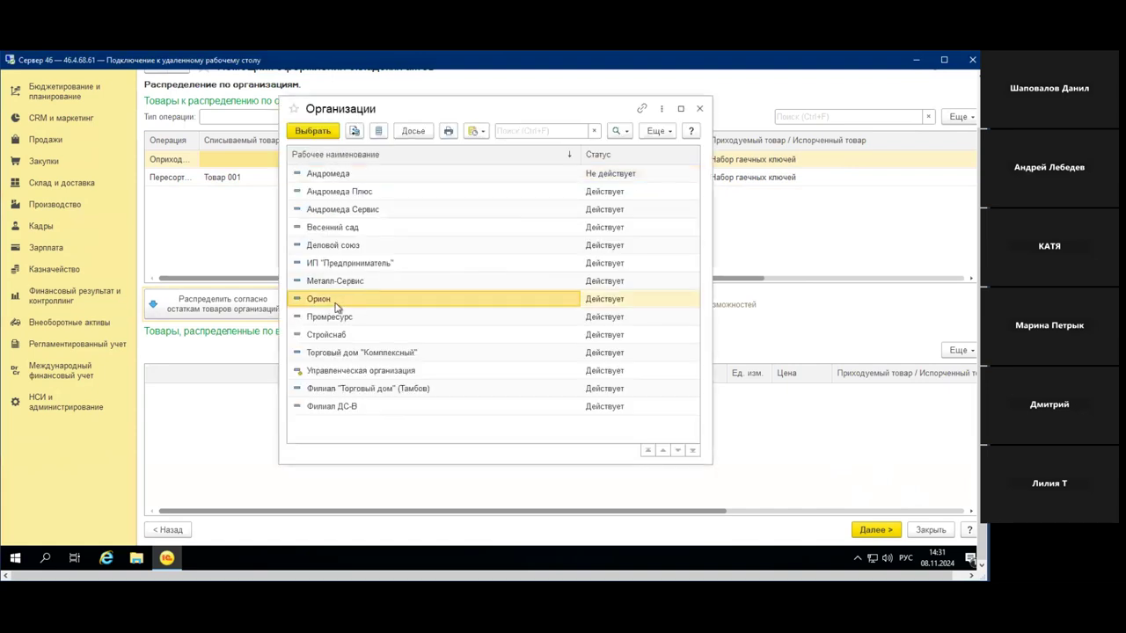
left_click(328, 132)
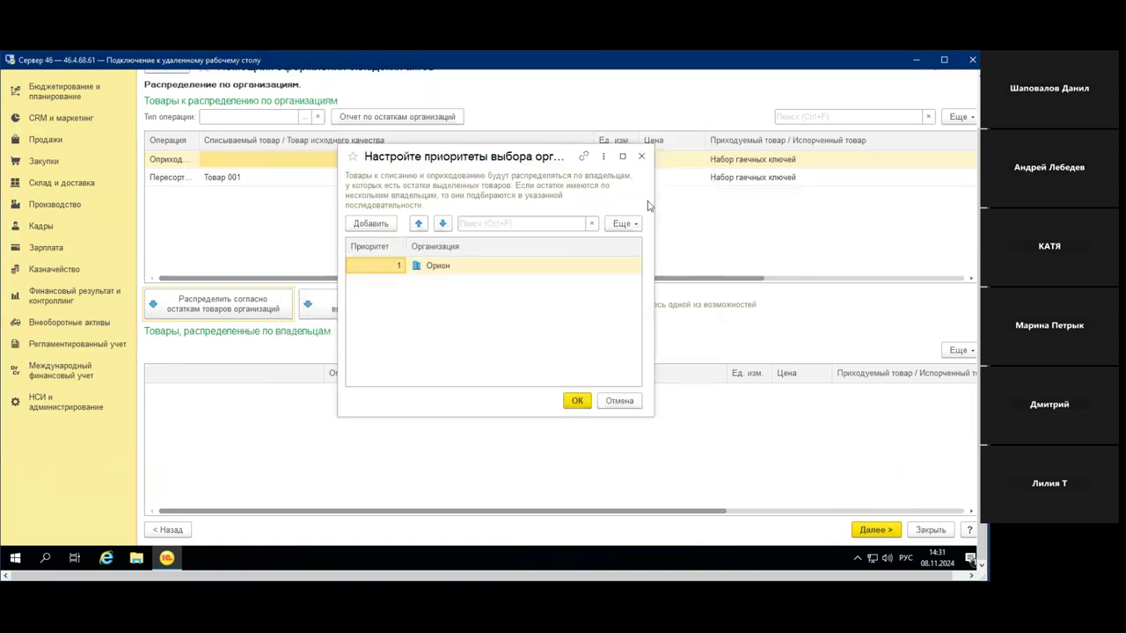
left_click(570, 403)
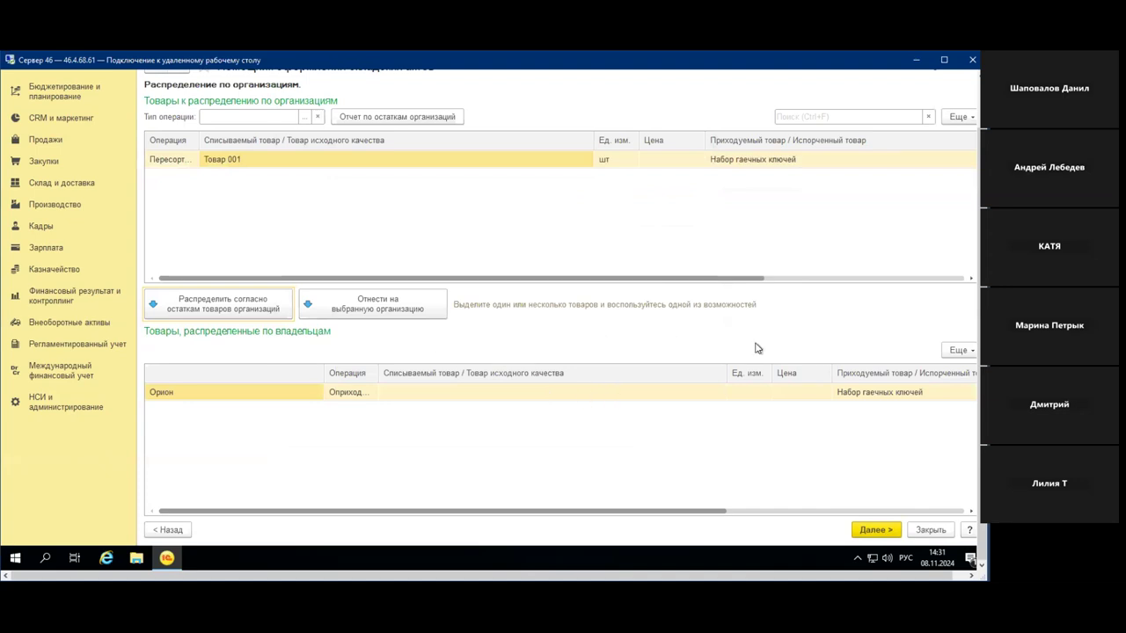
left_click(874, 531)
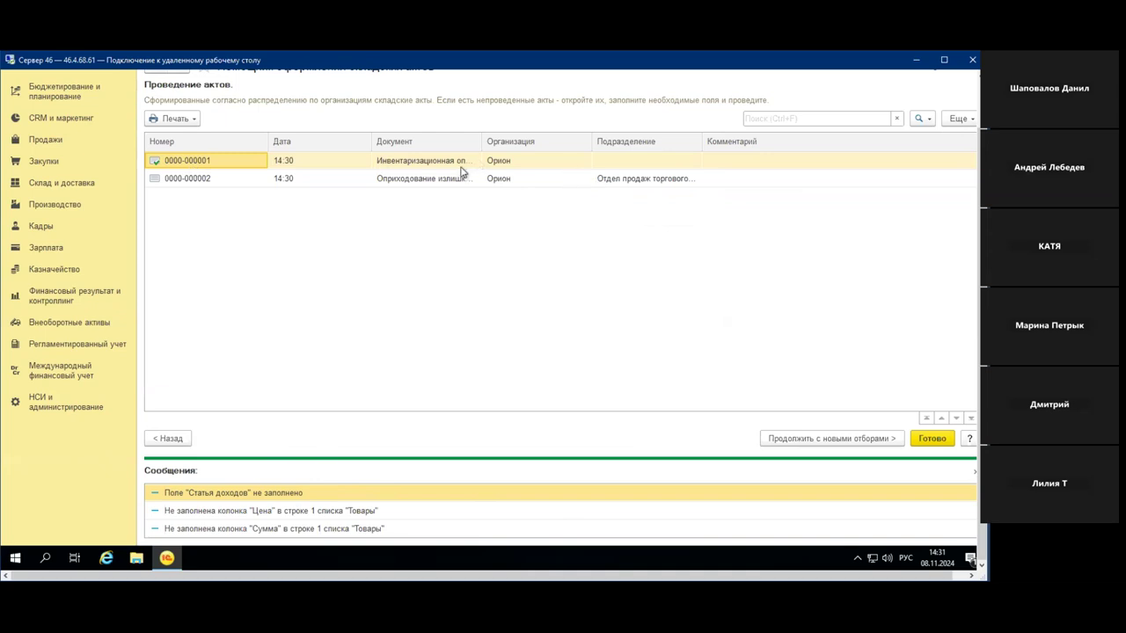
- Open the unposted surplus act and set its Статья доходов to Излишки по инвентаризации
double_click(405, 180)
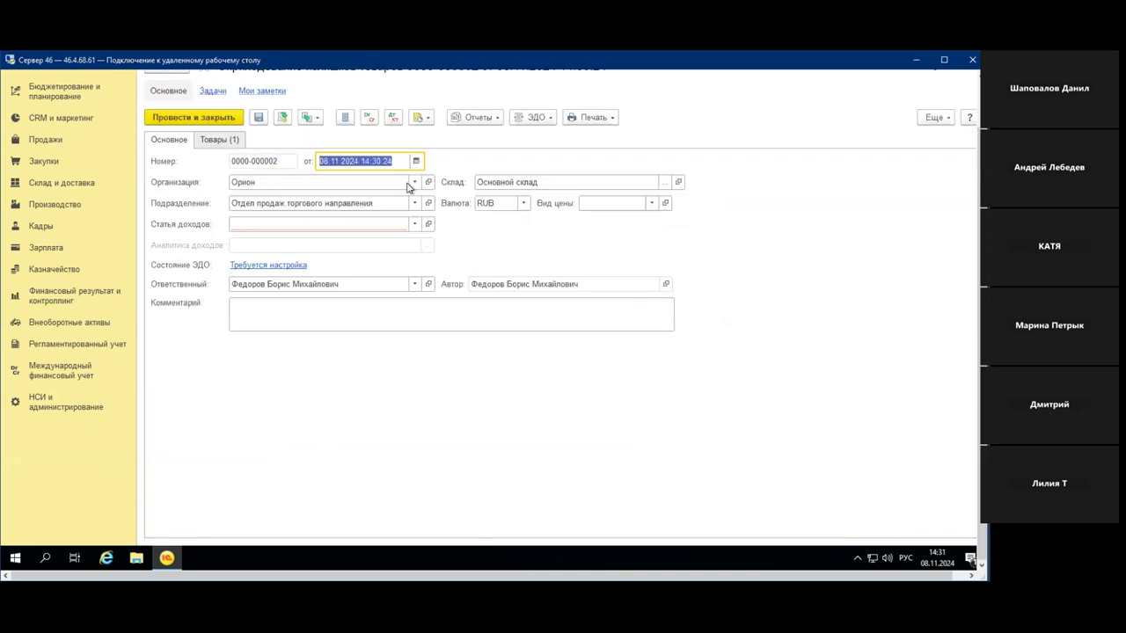
left_click(385, 228)
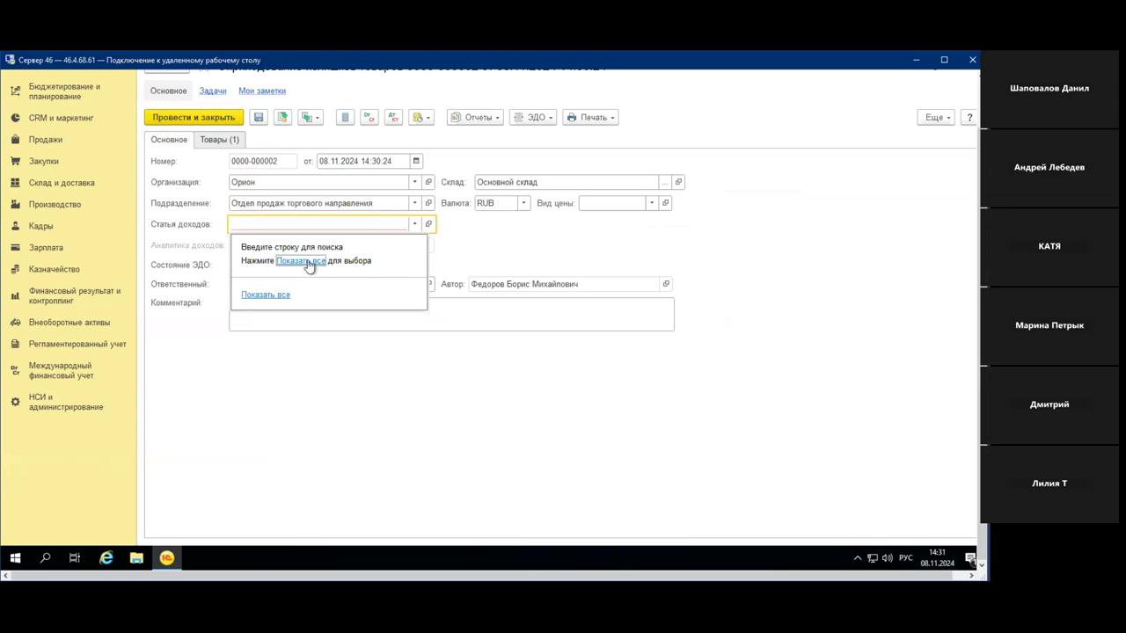
left_click(310, 264)
double_click(428, 274)
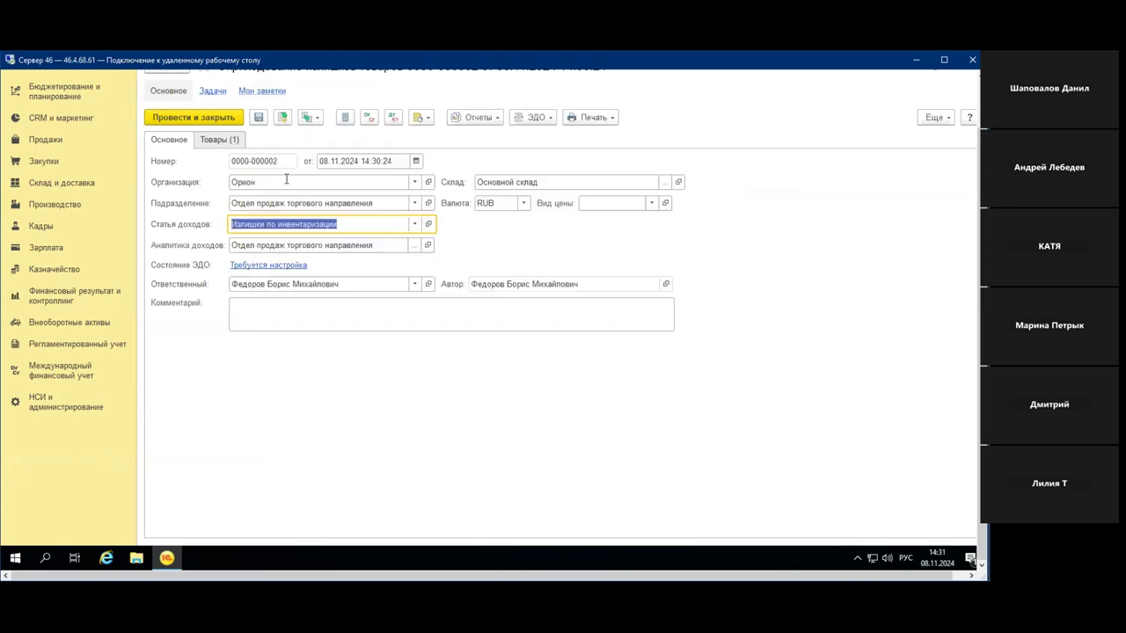
- Set the price of Набор гаечных ключей in the surplus act to 1 000, and post and close the act
left_click(213, 141)
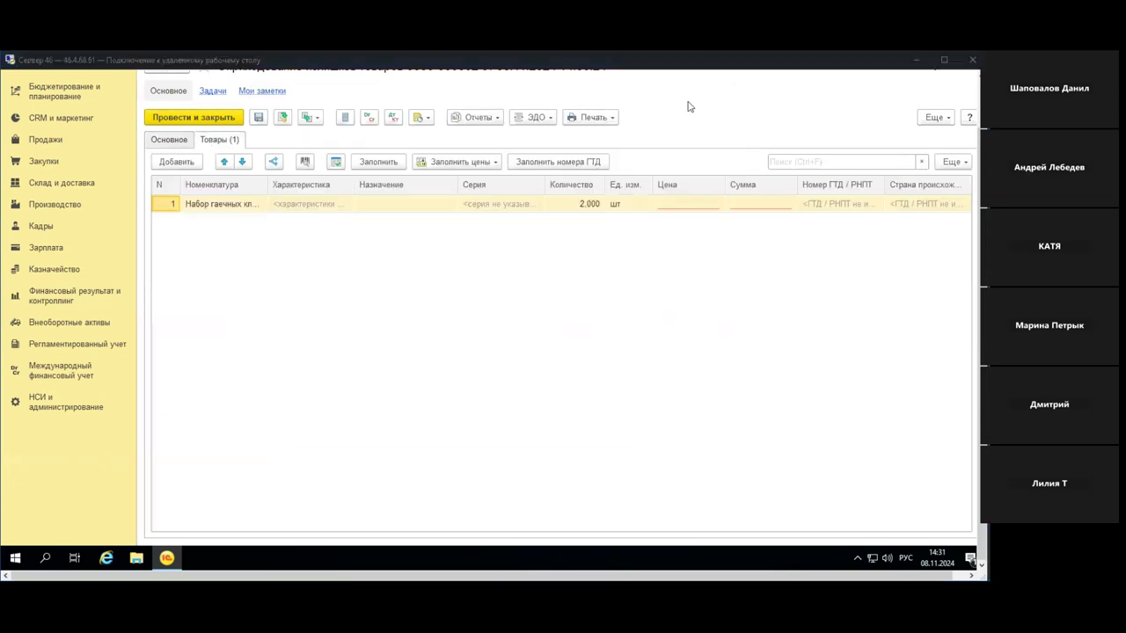
left_click(667, 203)
type("1 ")
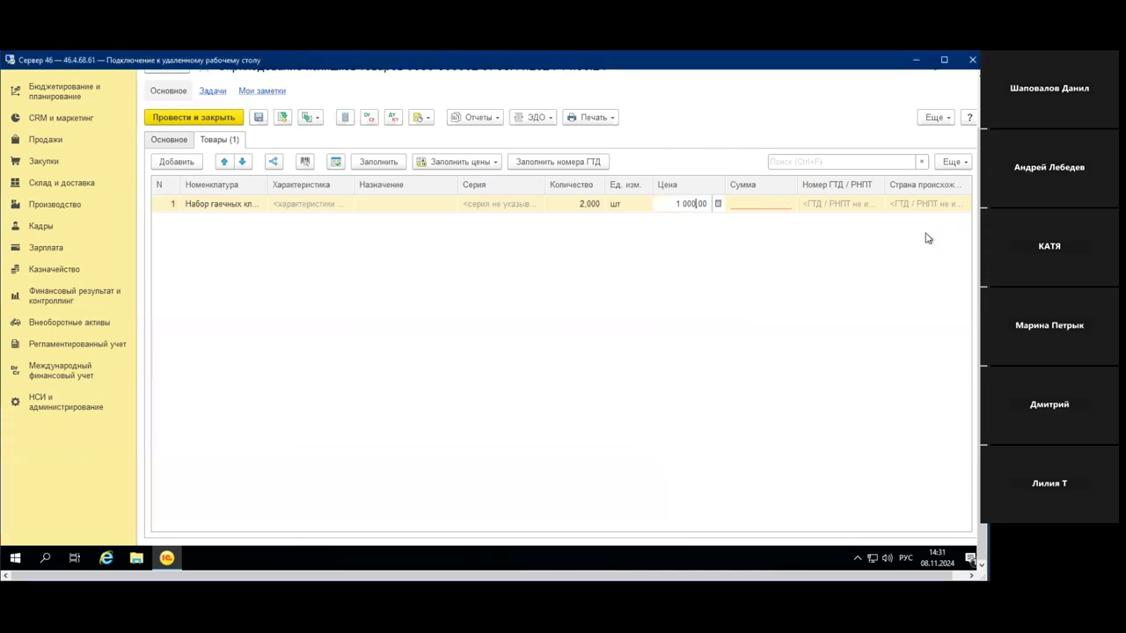
type("000")
key("Return")
left_click(221, 120)
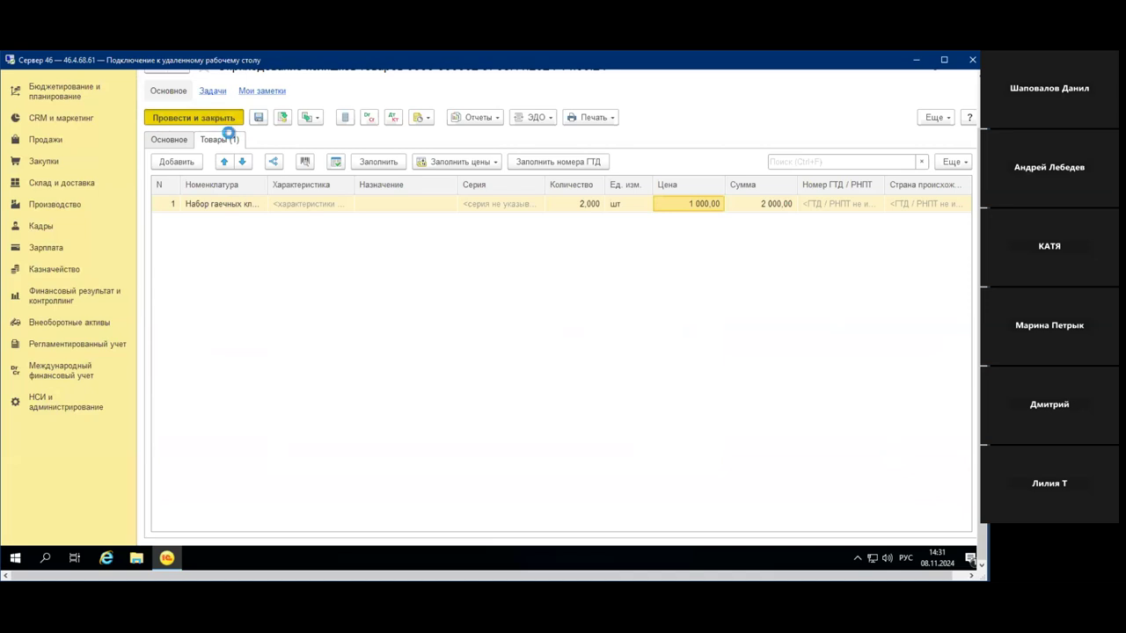
- Open the Инвентаризационная опись for Орион, generate its Инвентаризационная опись (ИНВ-3) print form, and close the form after reading its message
left_click(409, 162)
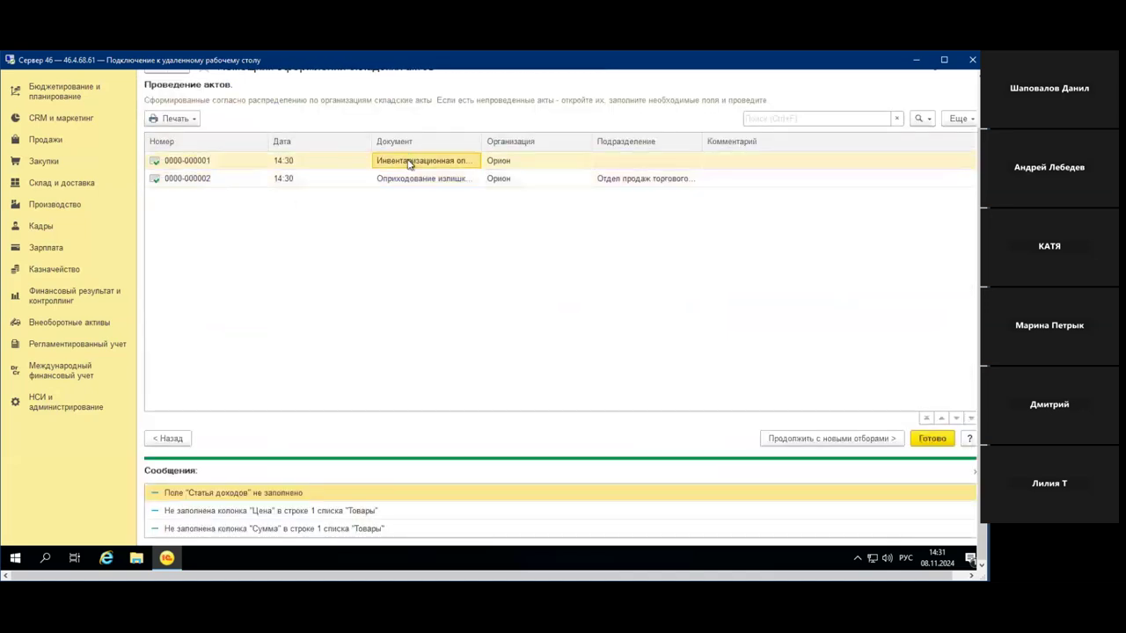
double_click(410, 162)
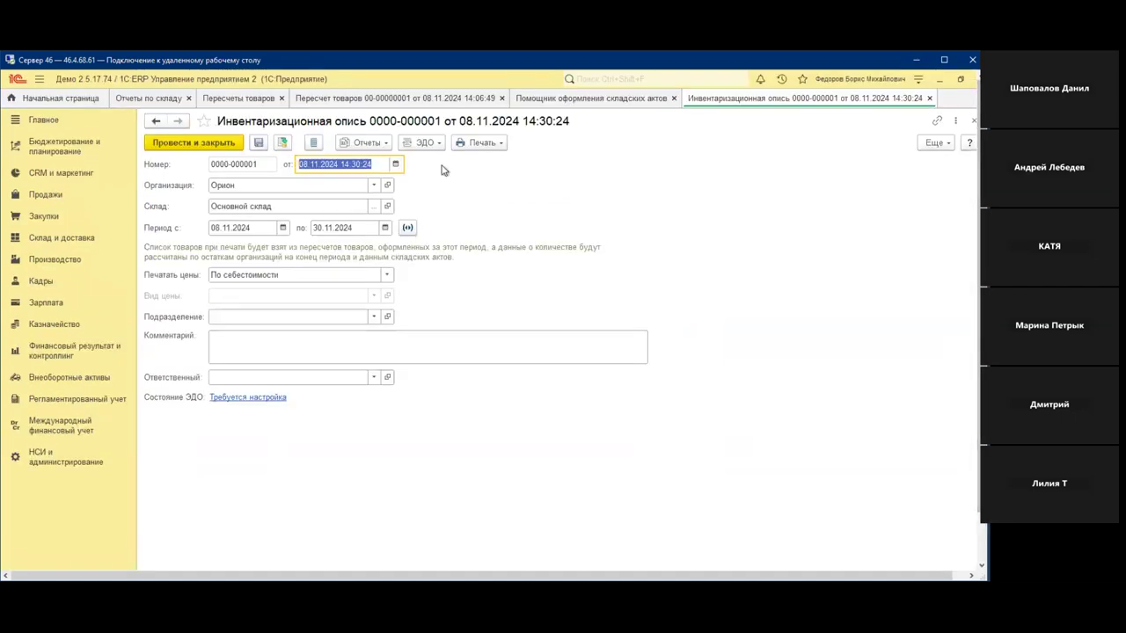
left_click(479, 143)
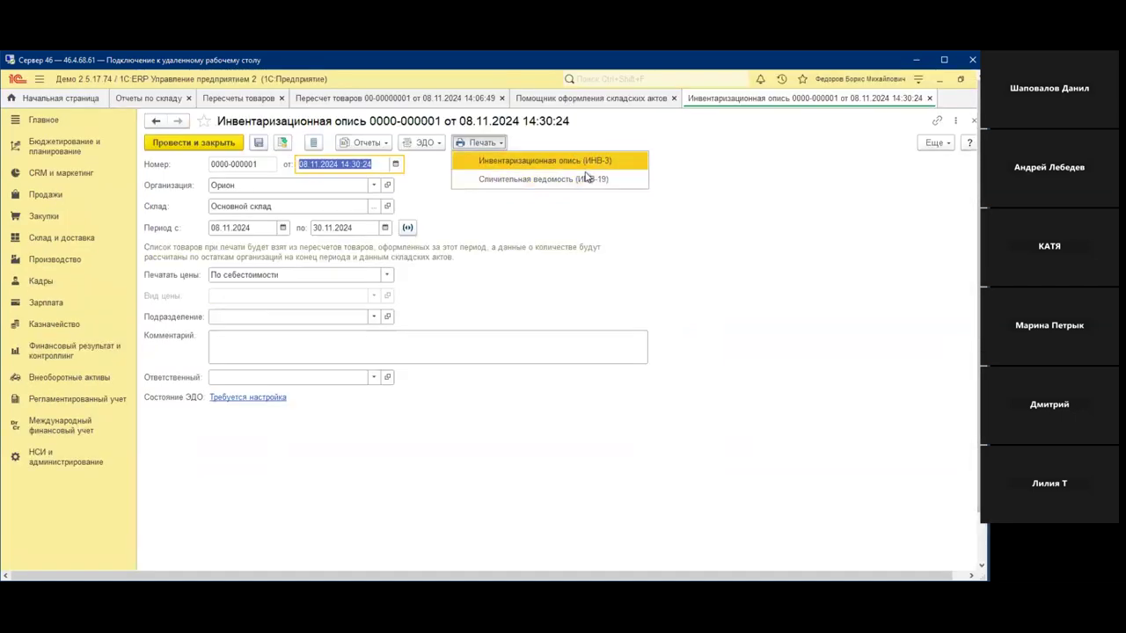
left_click(583, 163)
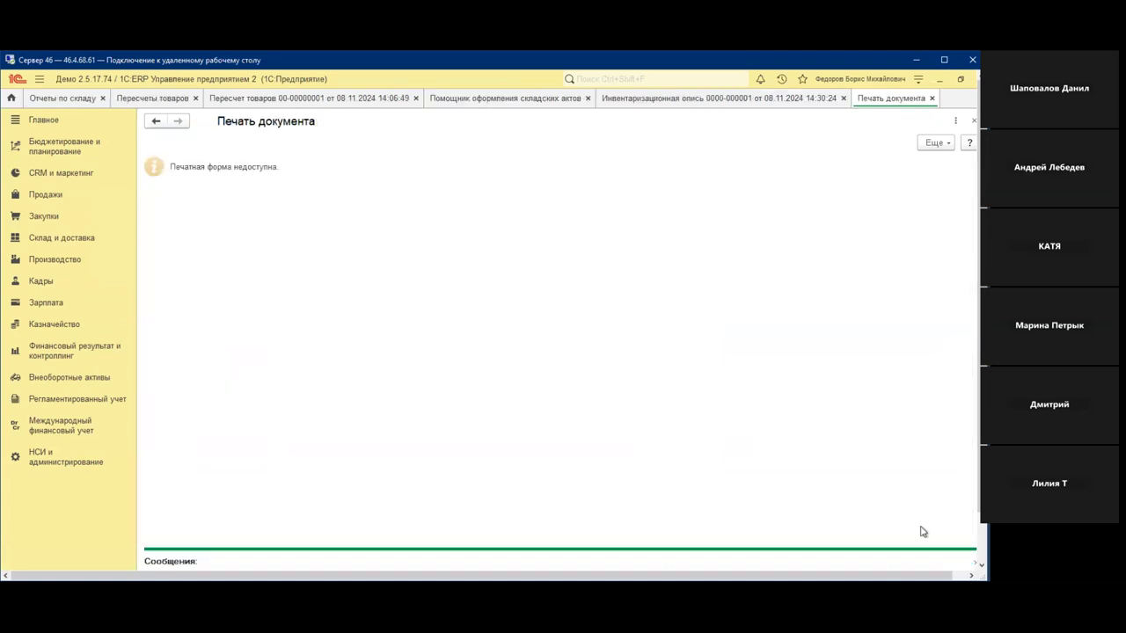
left_click(982, 539)
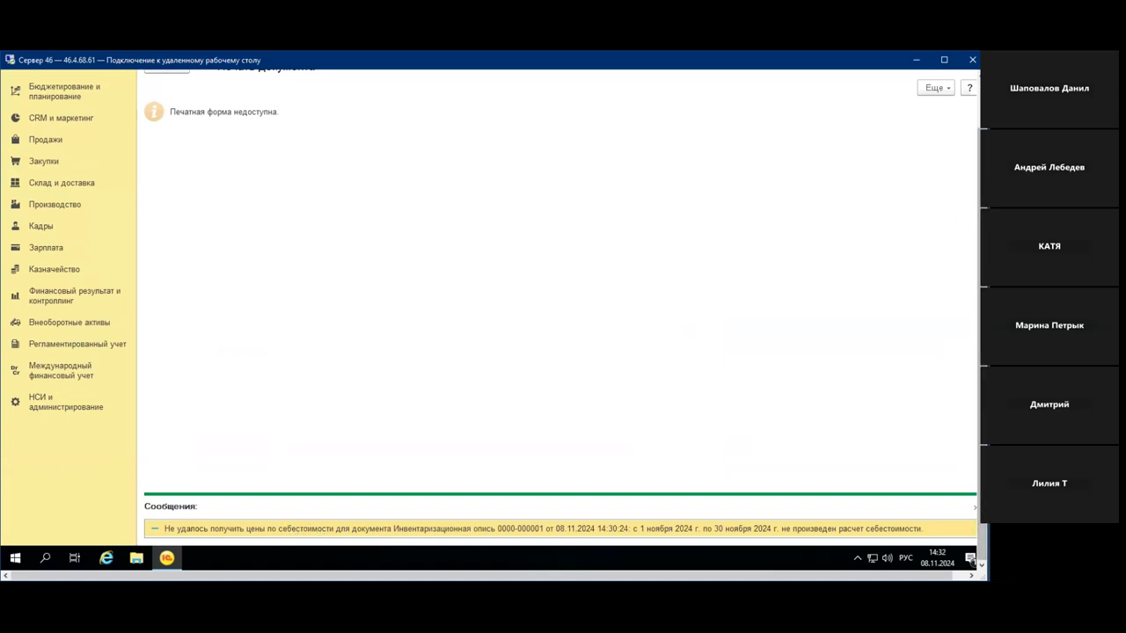
scroll(982, 308, "up", 2)
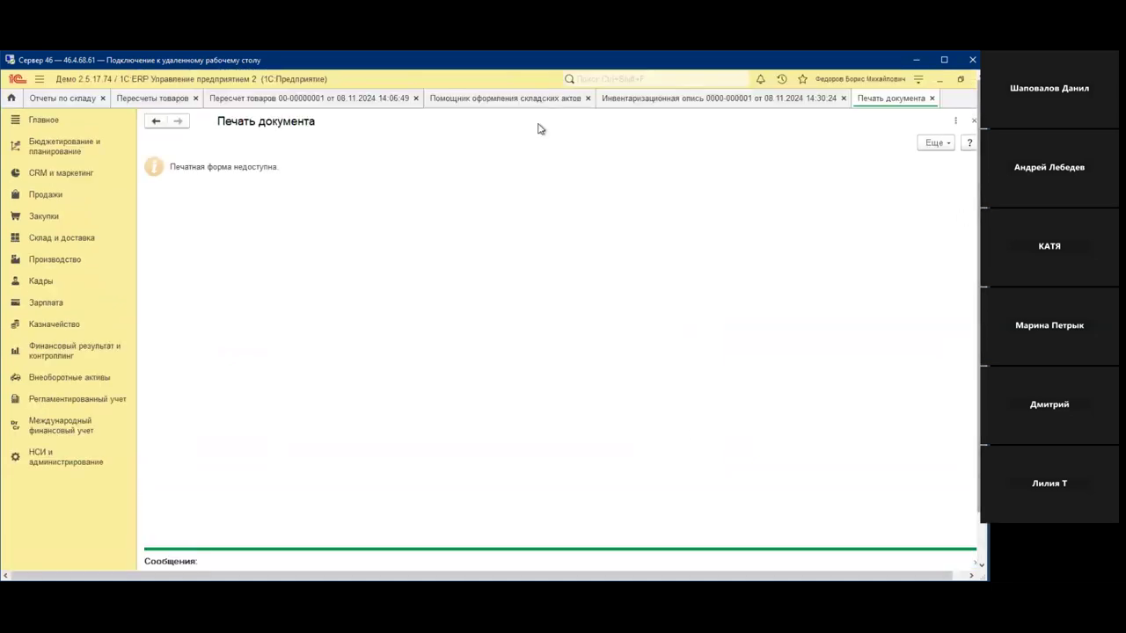
left_click(932, 98)
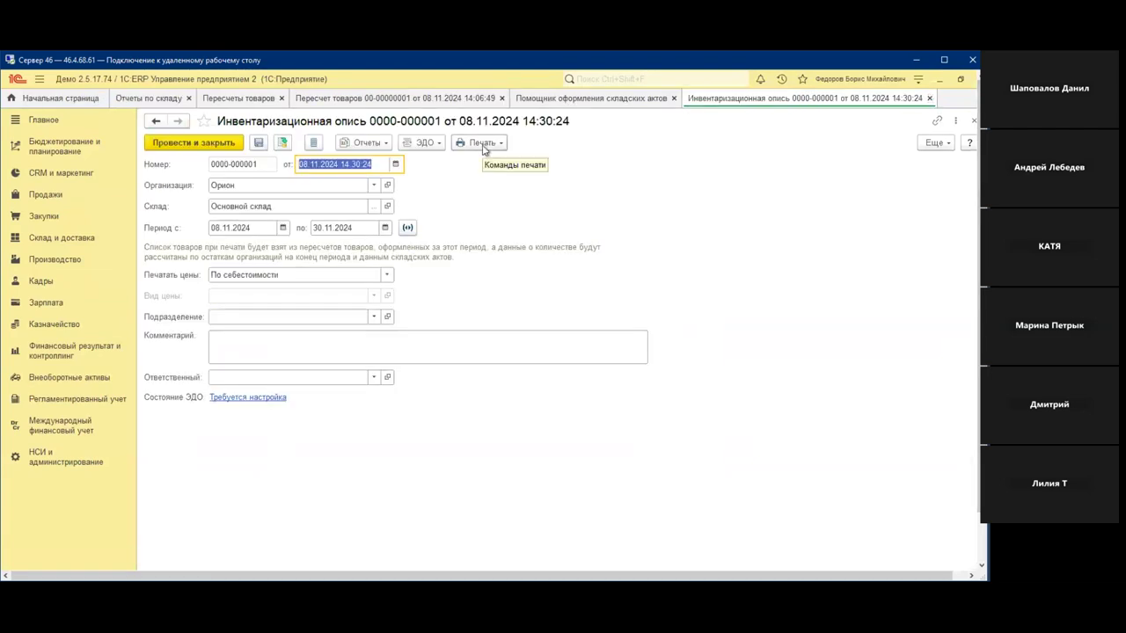
- Generate the Сличительная ведомость (ИНВ-19) print form from the inventory record, and close both the form and the record
left_click(482, 143)
left_click(504, 183)
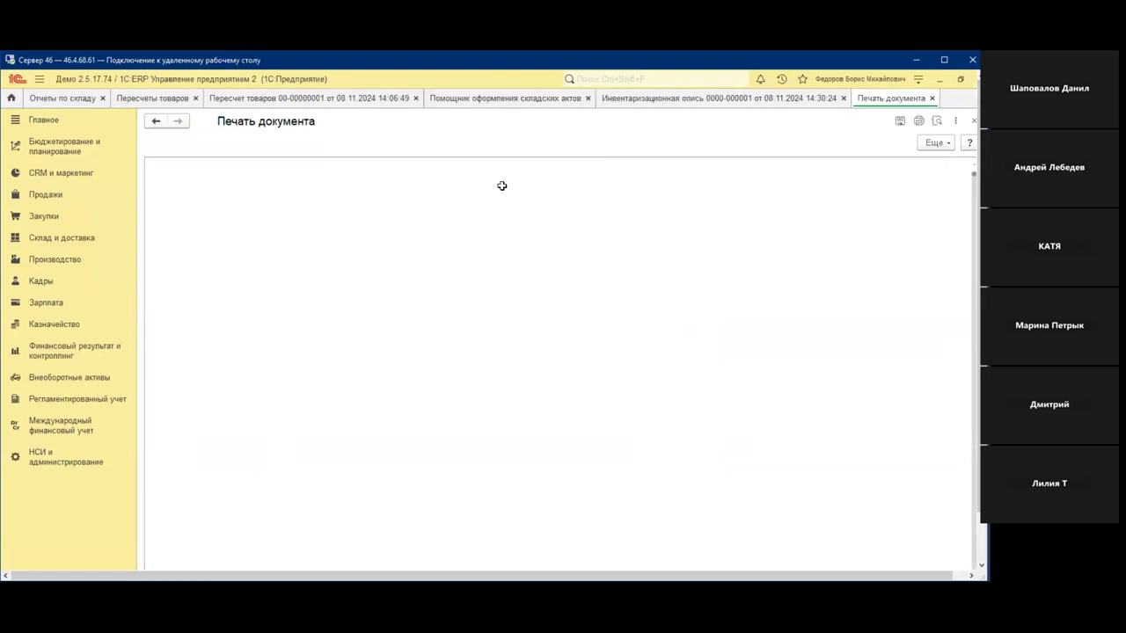
left_click(932, 98)
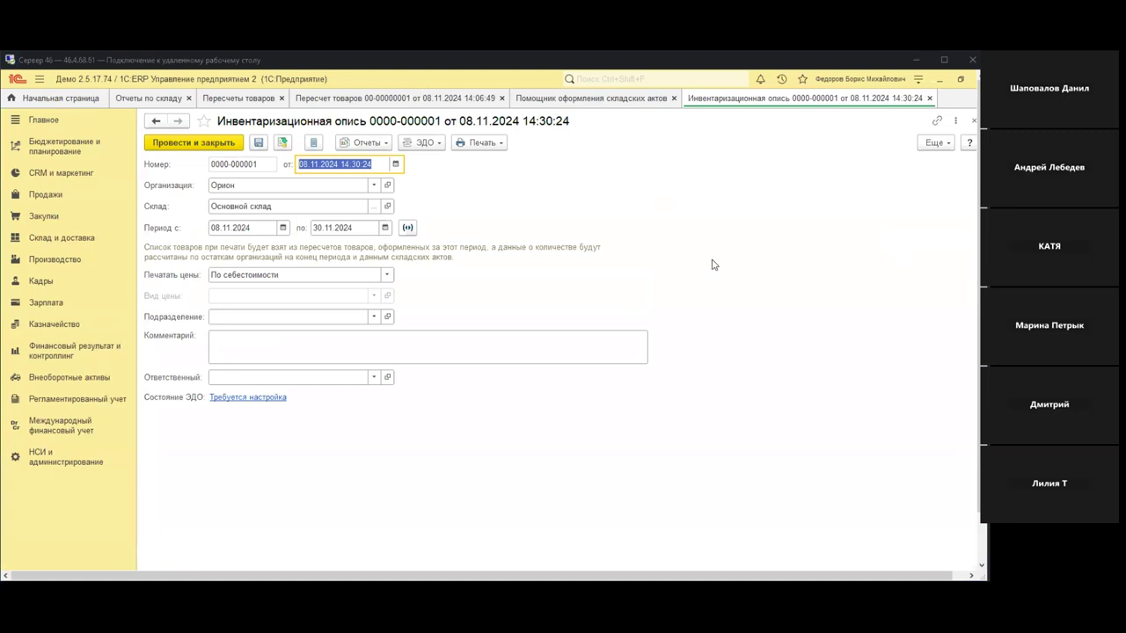
left_click(929, 99)
- Close Помощник оформления складских актов without continuing the remaining goods, and close the recount document and the recount list
left_click(674, 99)
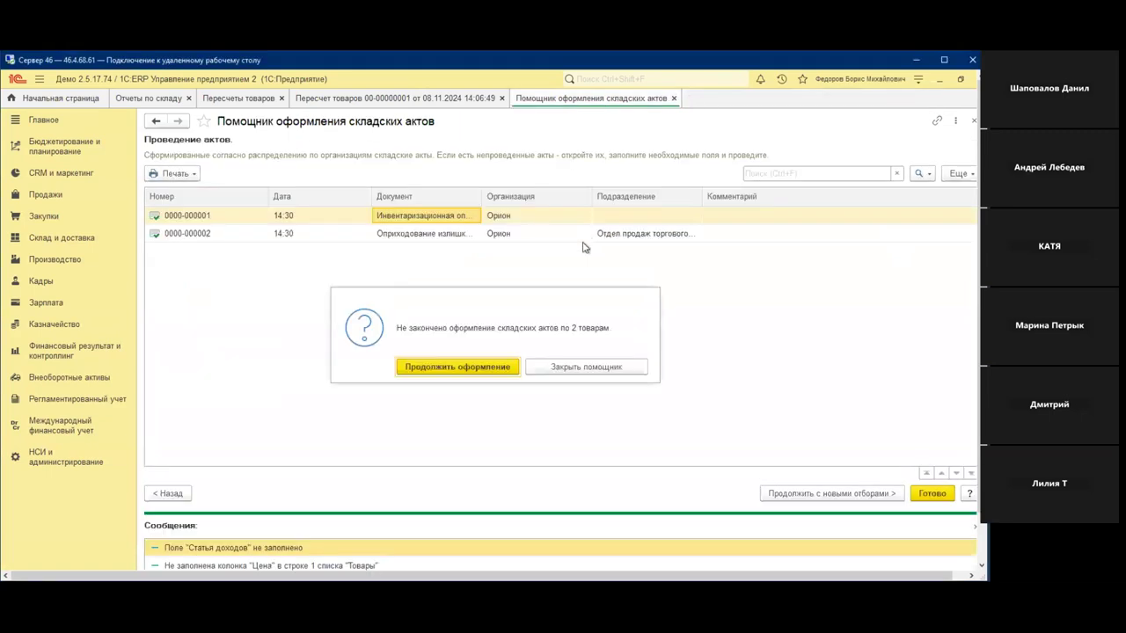
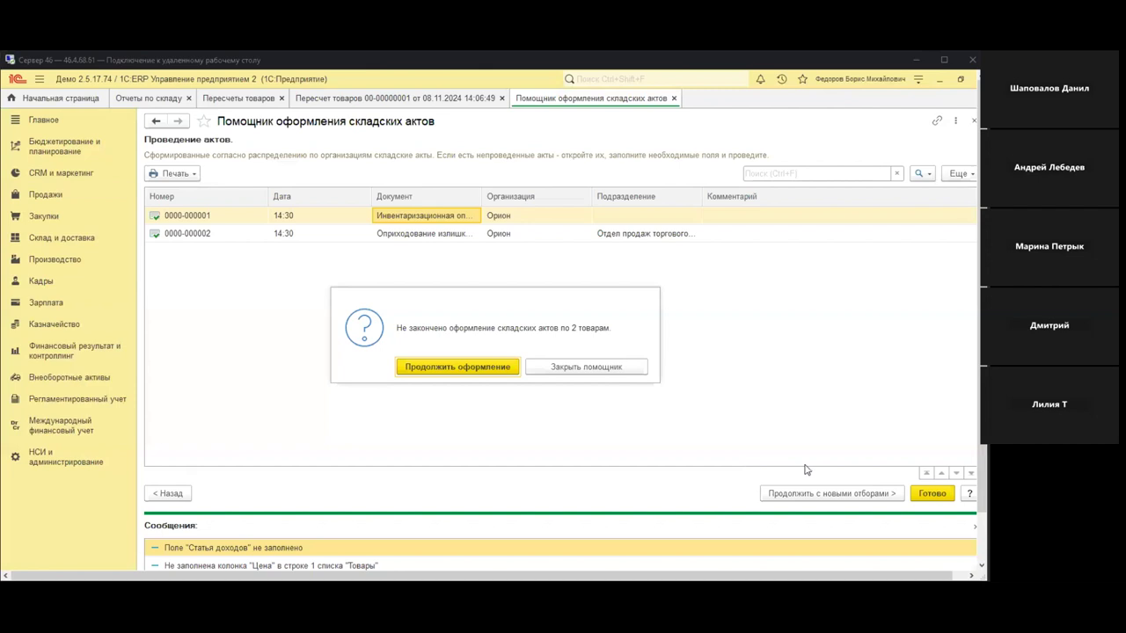
left_click(692, 530)
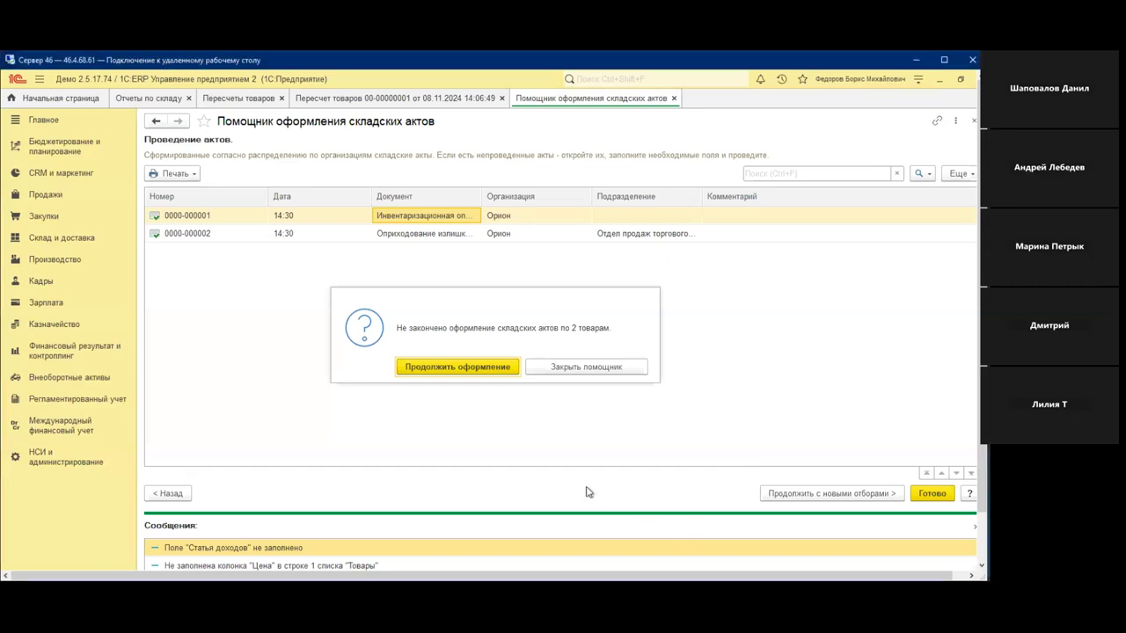
left_click(556, 373)
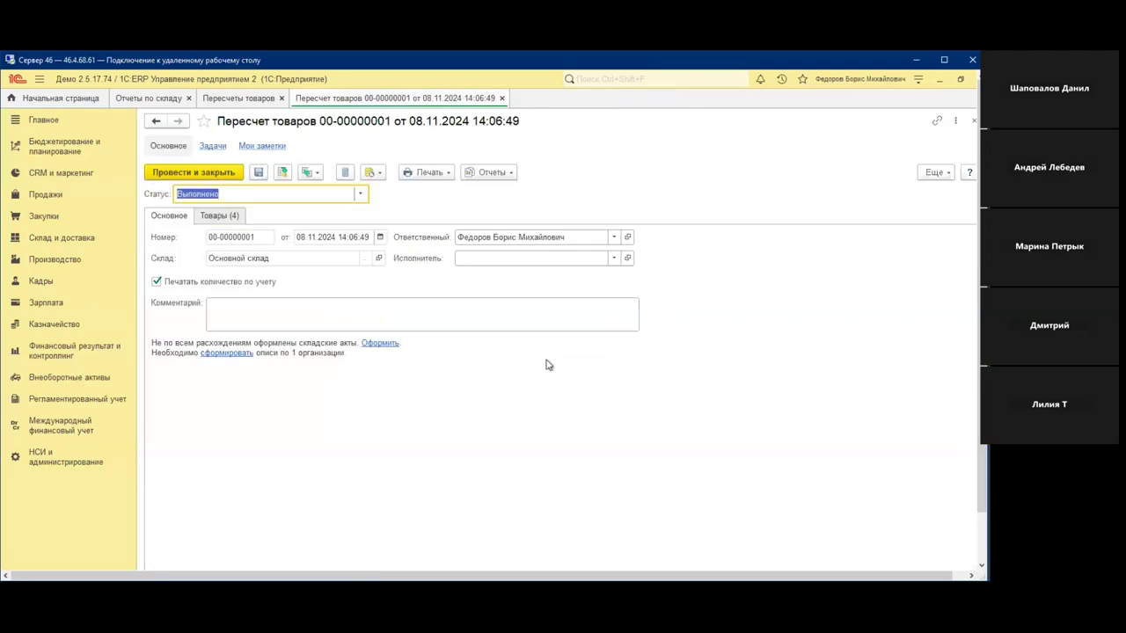
left_click(502, 99)
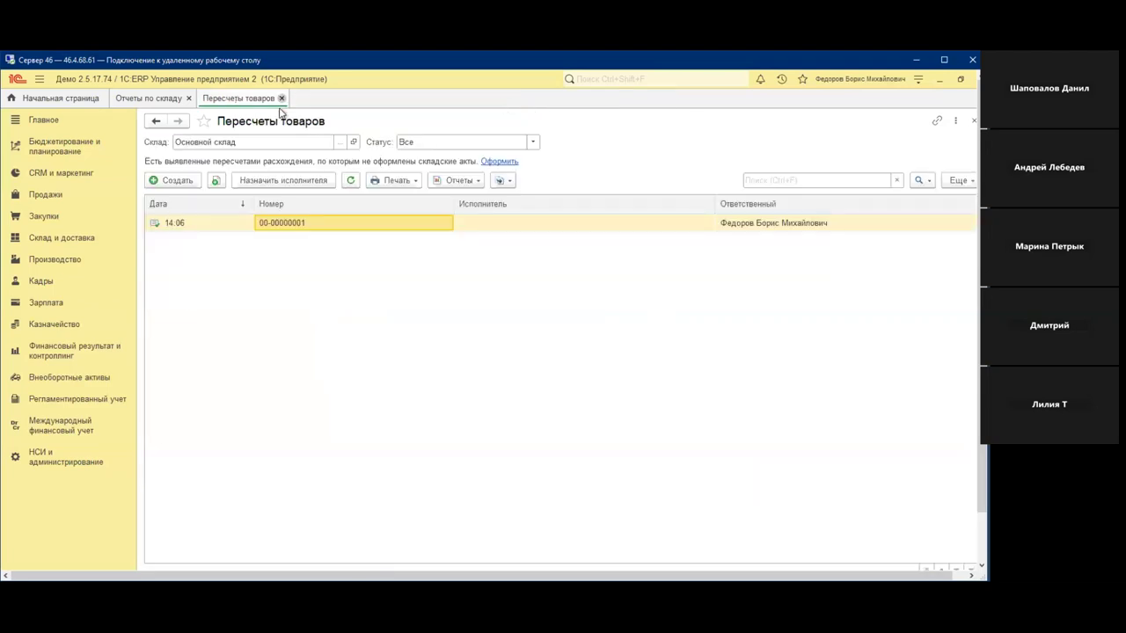
left_click(281, 98)
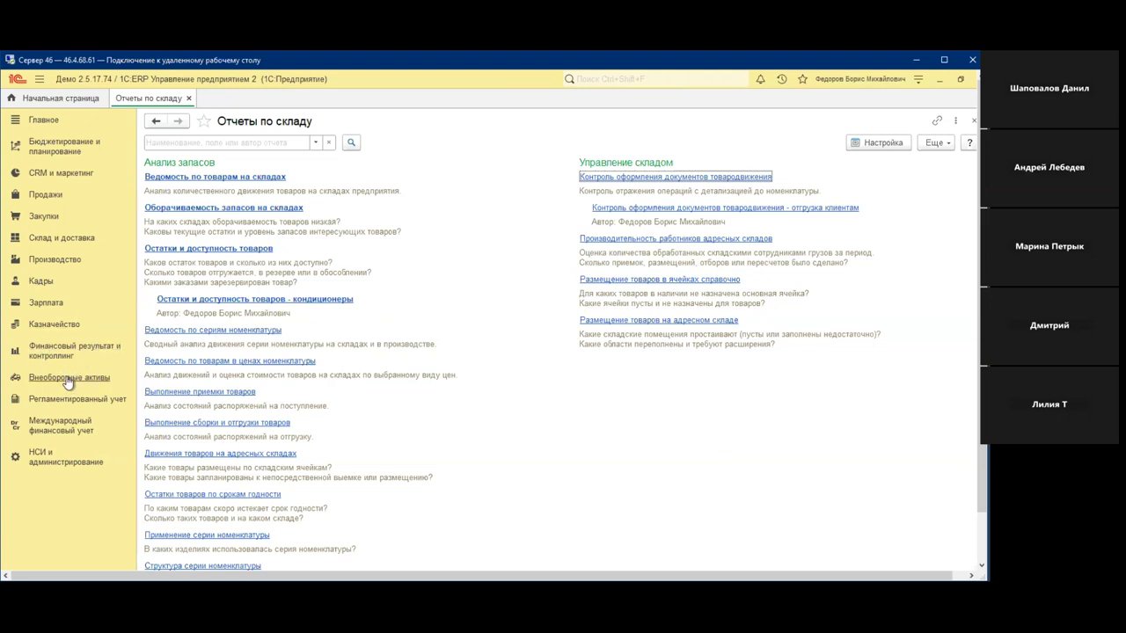
- Reopen the Пересчеты товаров list and set its warehouse to Адресный склад from the Моделирование group
left_click(54, 244)
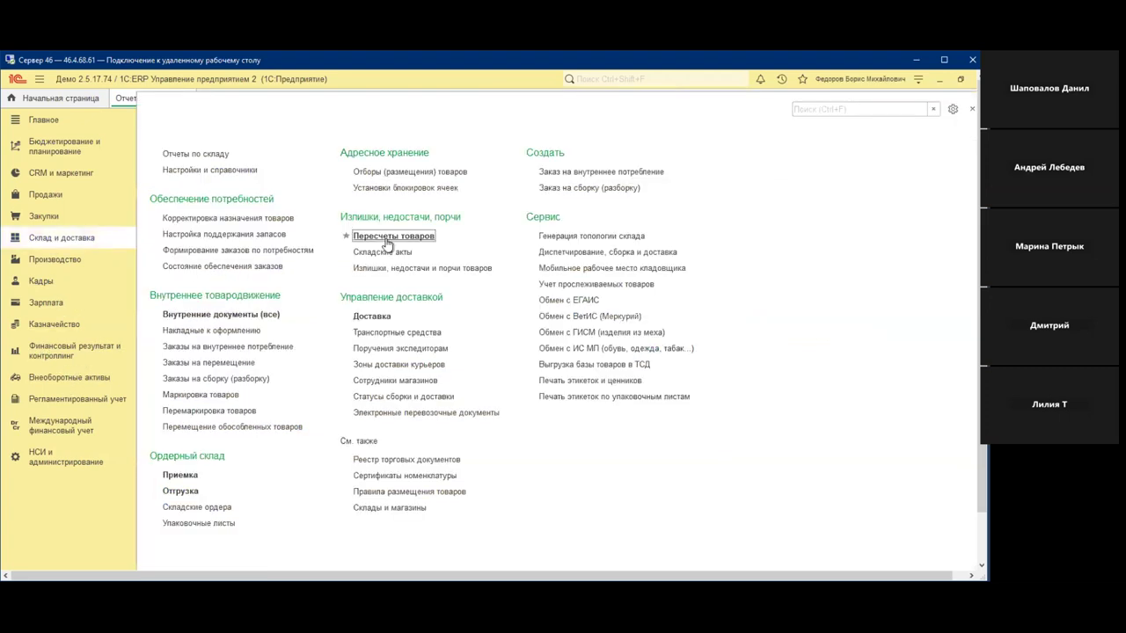
left_click(365, 236)
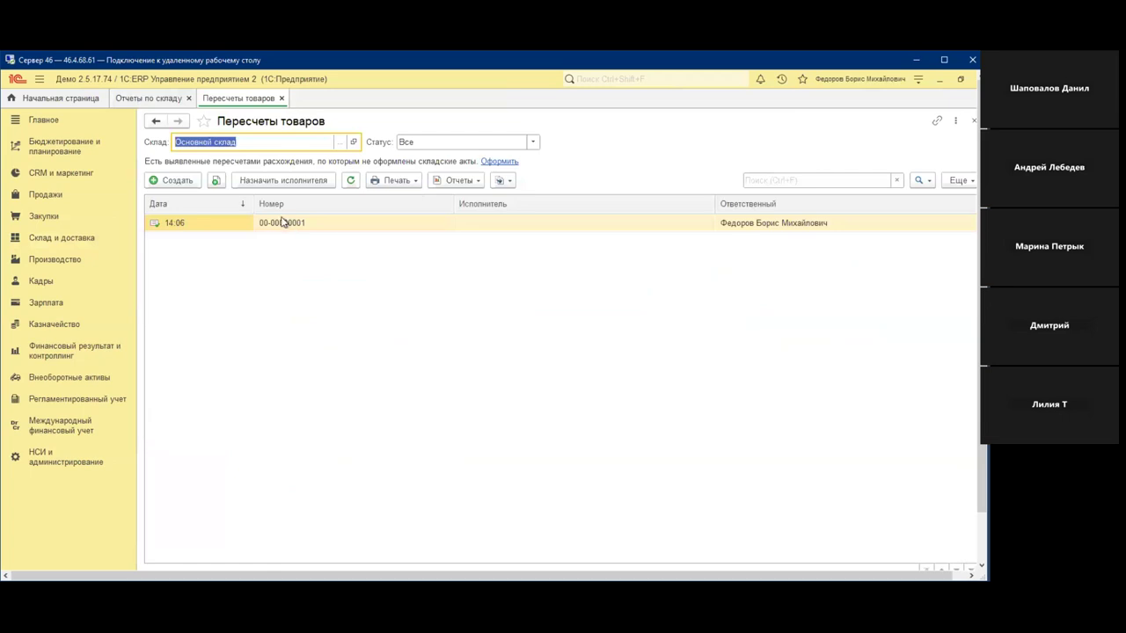
left_click(340, 142)
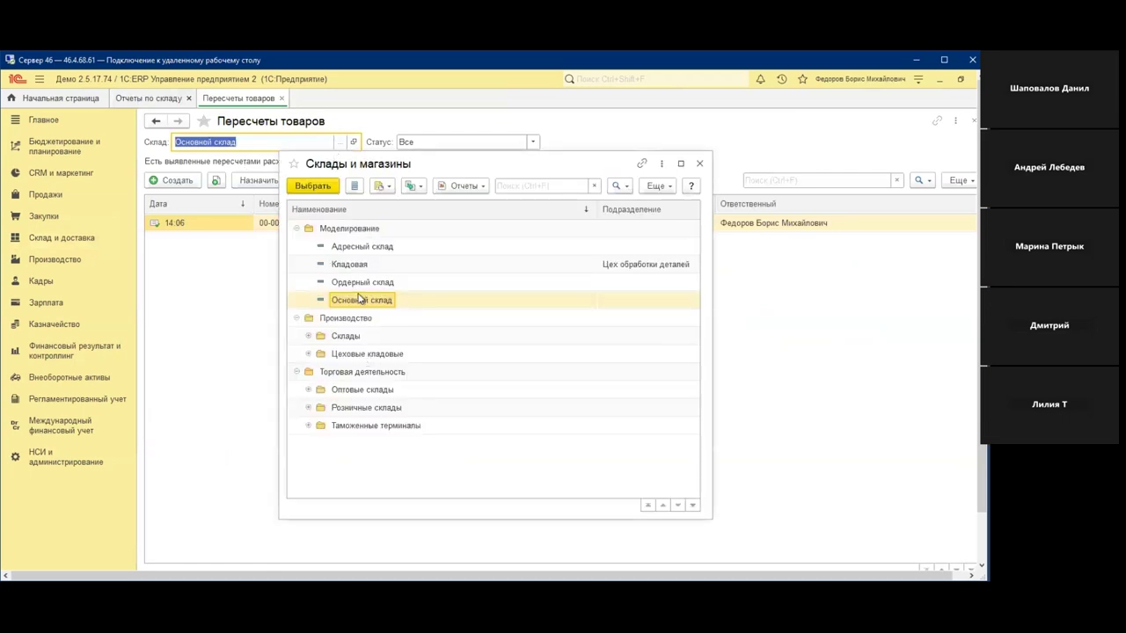
double_click(364, 247)
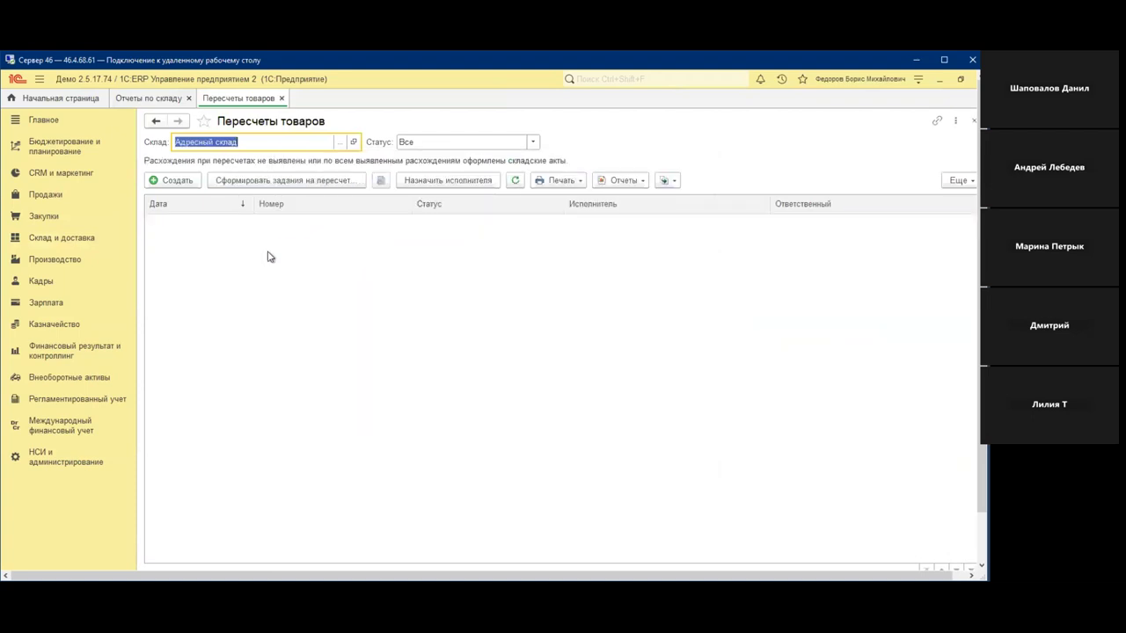
- Examine the recount task creation options for Адресный склад, including только ячейки, подходящие по условиям, and close the form without creating tasks
left_click(300, 180)
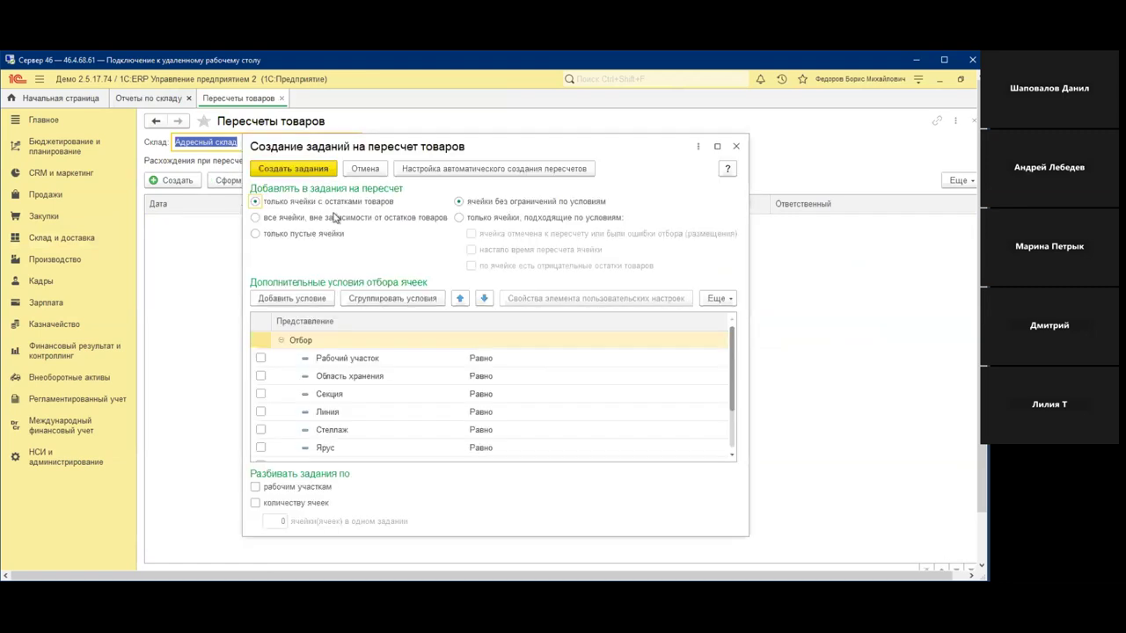
left_click_drag(472, 141, 365, 78)
left_click_drag(560, 475, 568, 539)
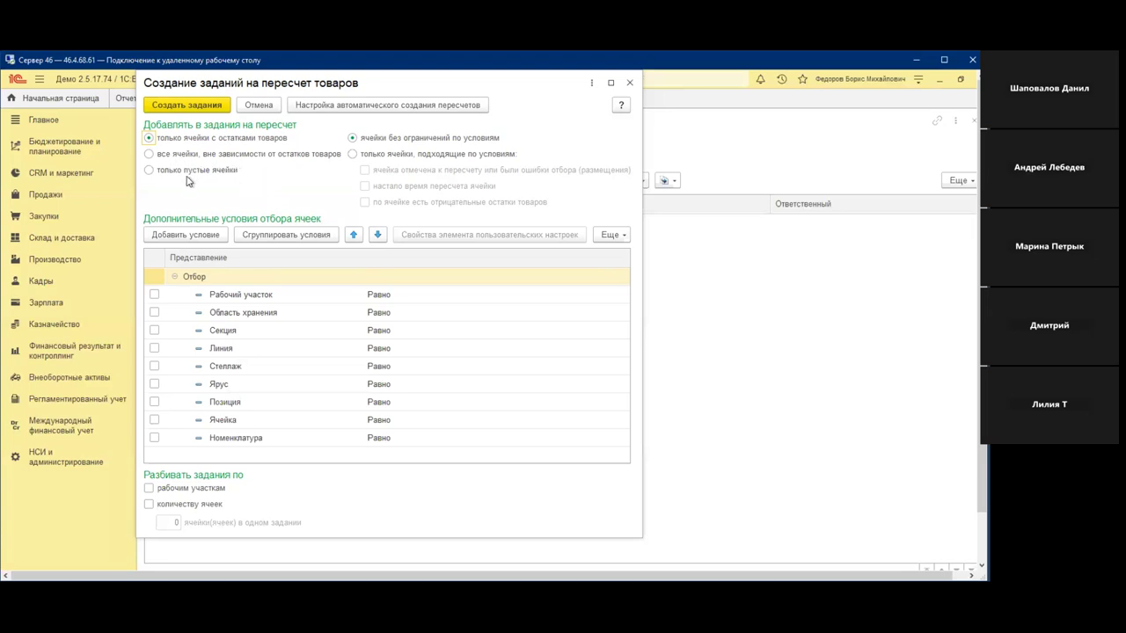
left_click(352, 155)
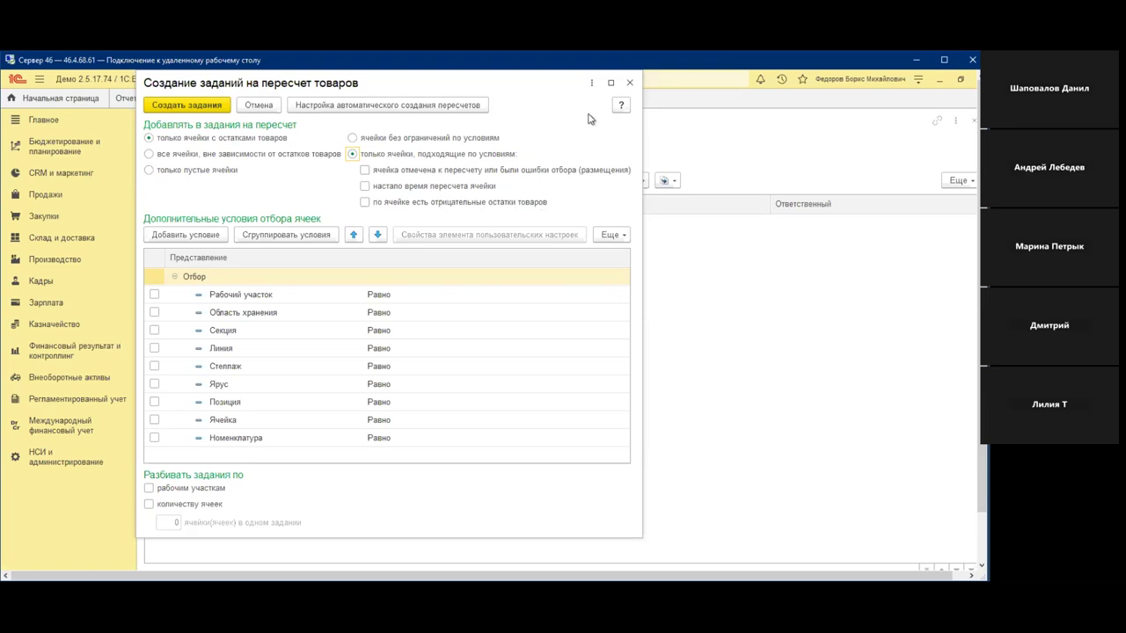
left_click(629, 84)
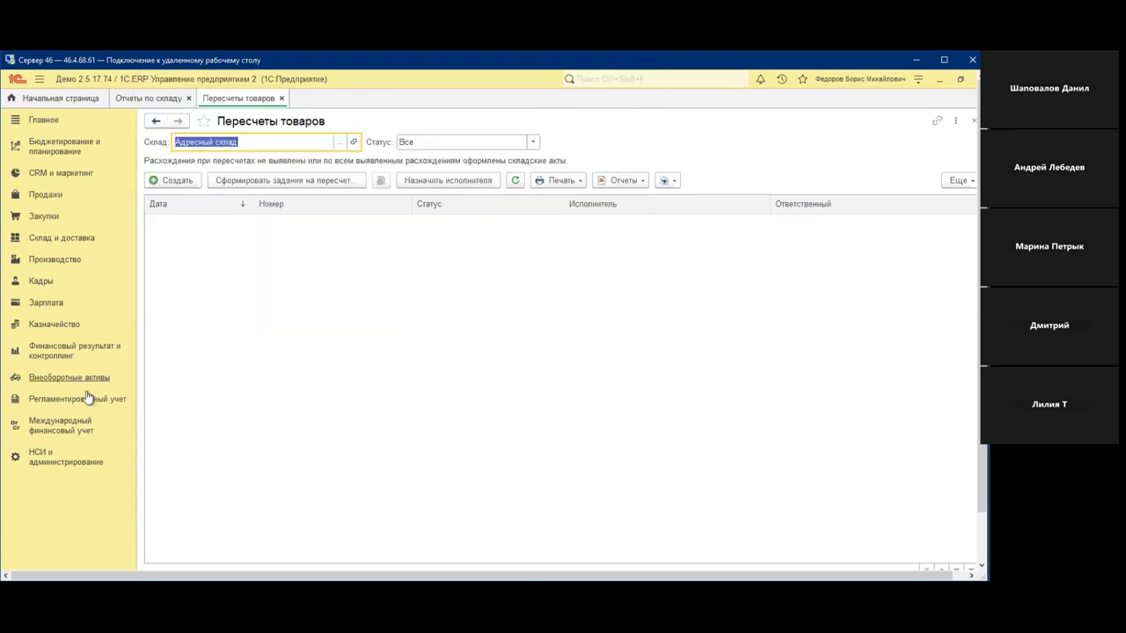
- Open the Адресный склад card from the Моделирование group of Склады и магазины and show its Складские ячейки
left_click(55, 453)
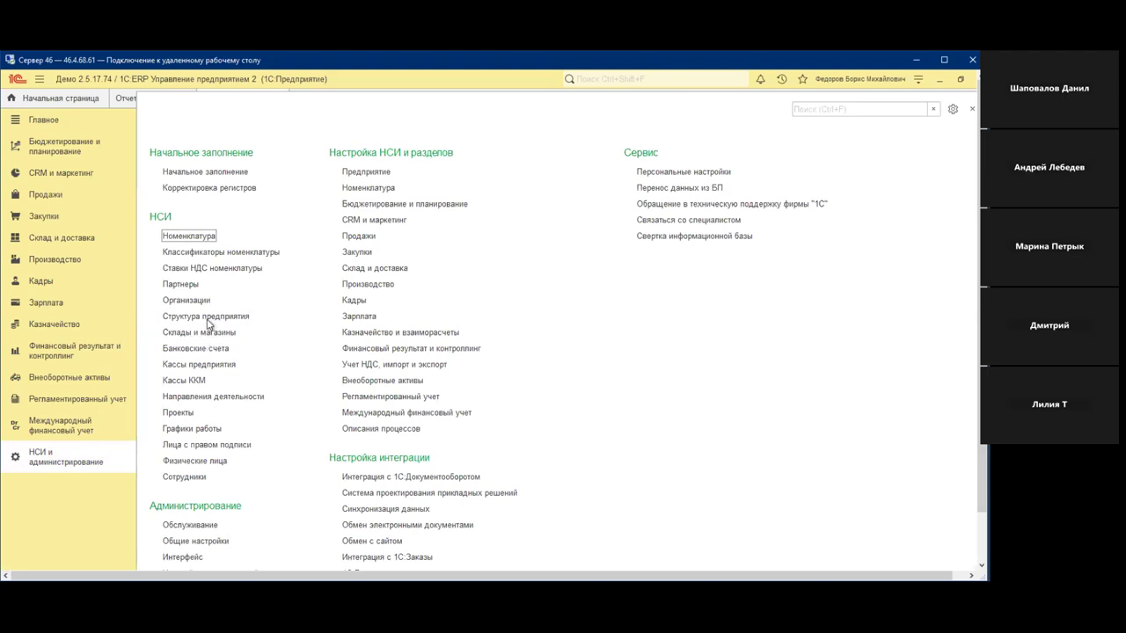
left_click(208, 316)
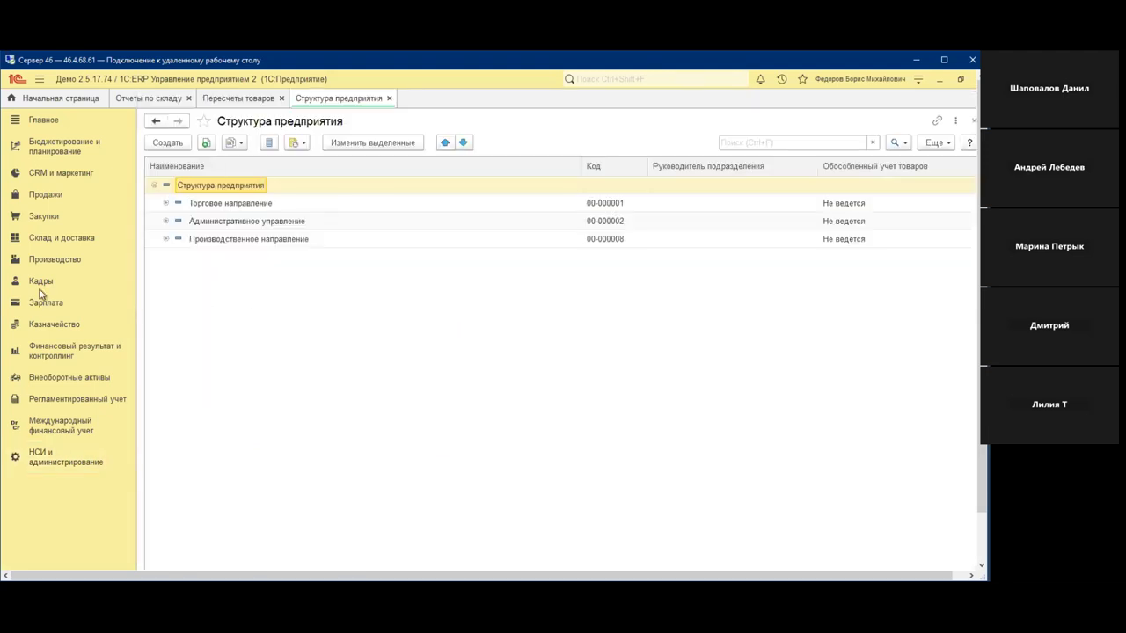
left_click(62, 455)
left_click(206, 334)
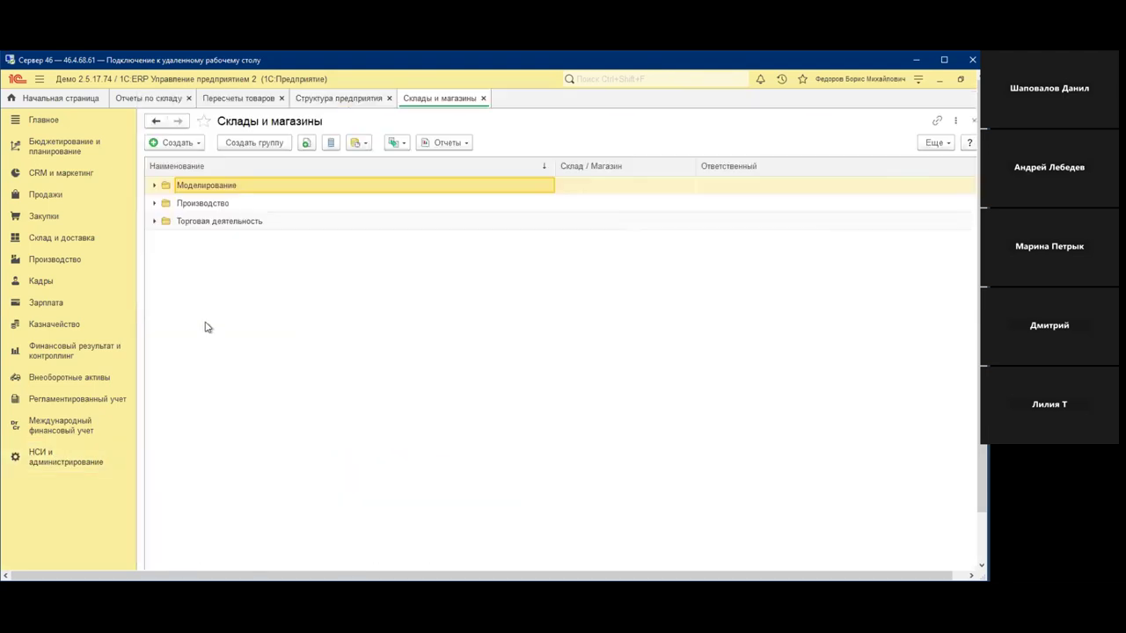
left_click(154, 186)
left_click(214, 202)
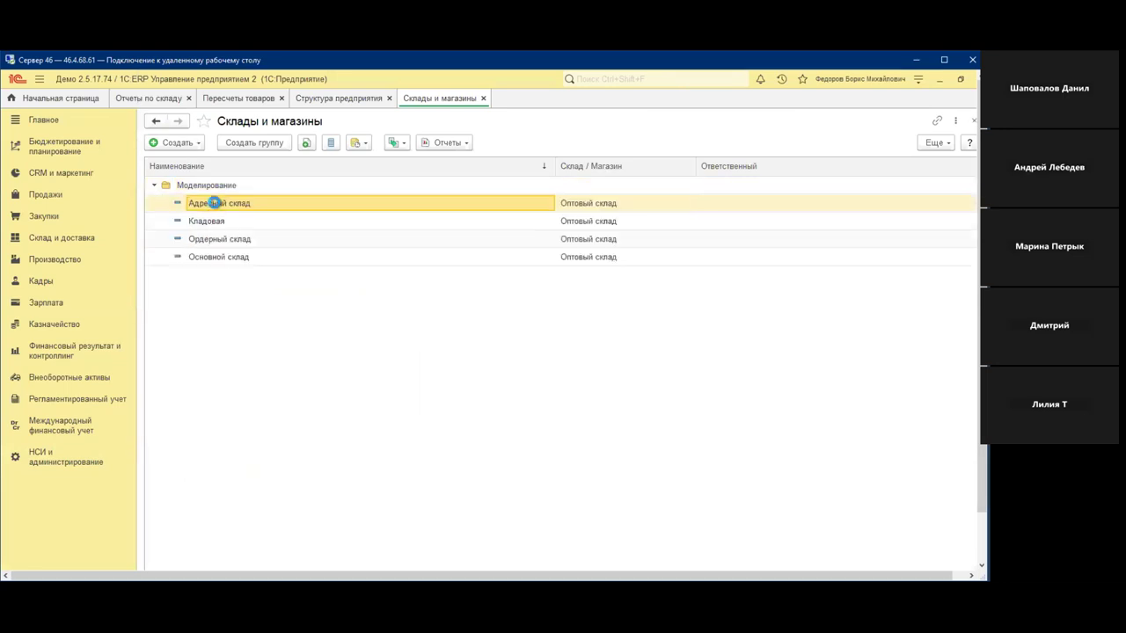
double_click(215, 202)
left_click(232, 145)
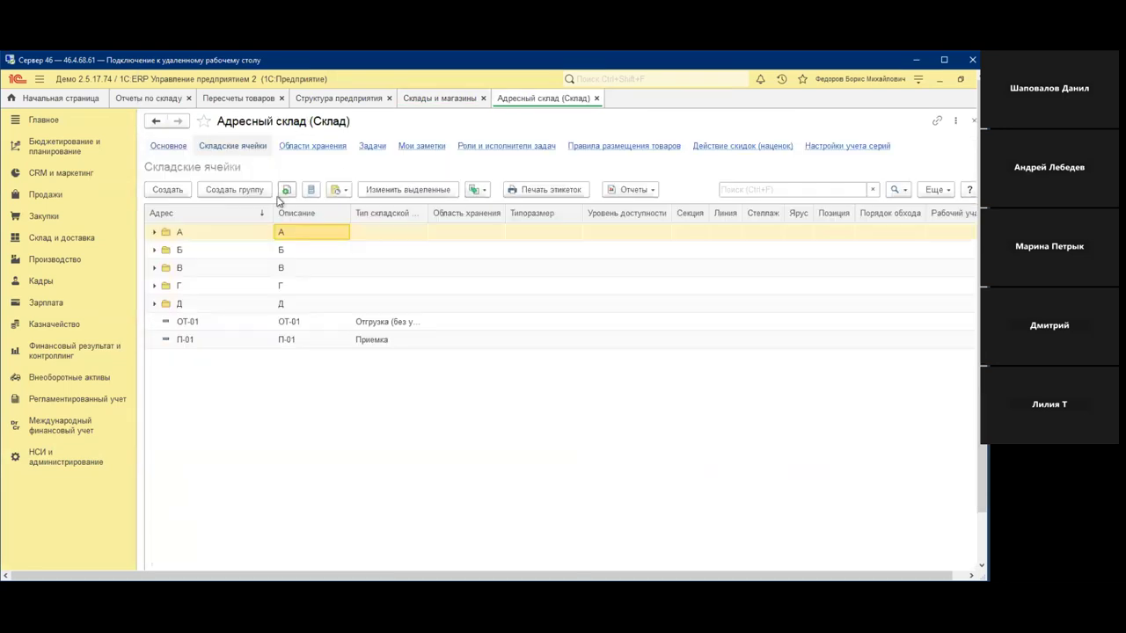
- Open storage cell А-01 in group А, try its Пересчитывать товары в ячейке каждые option, and close the cell without saving
left_click(154, 232)
double_click(373, 250)
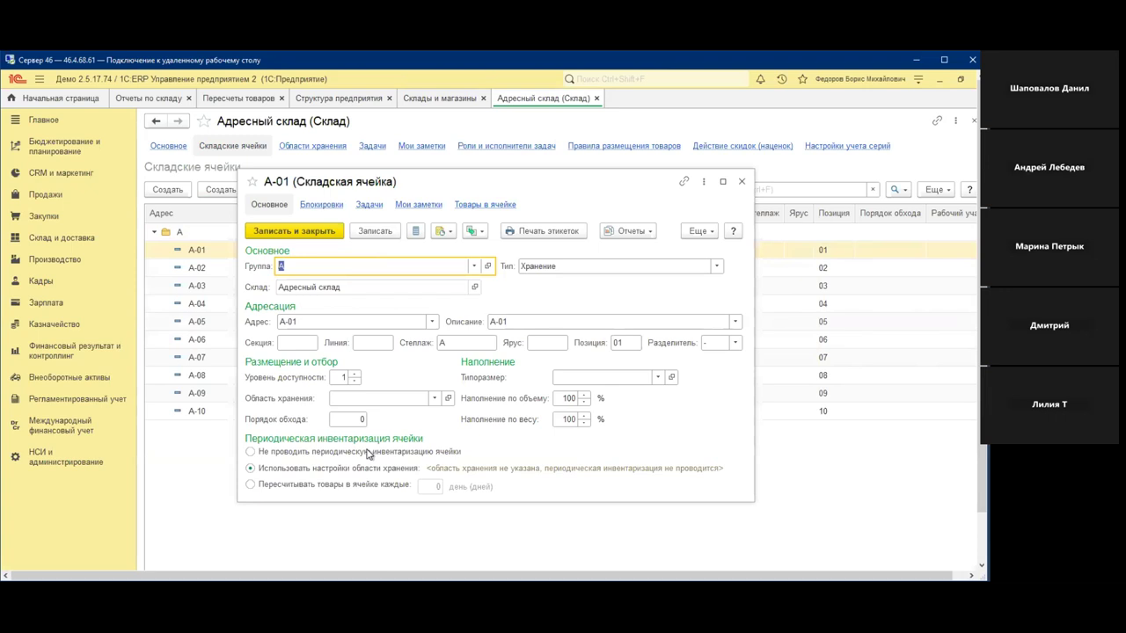
left_click(319, 487)
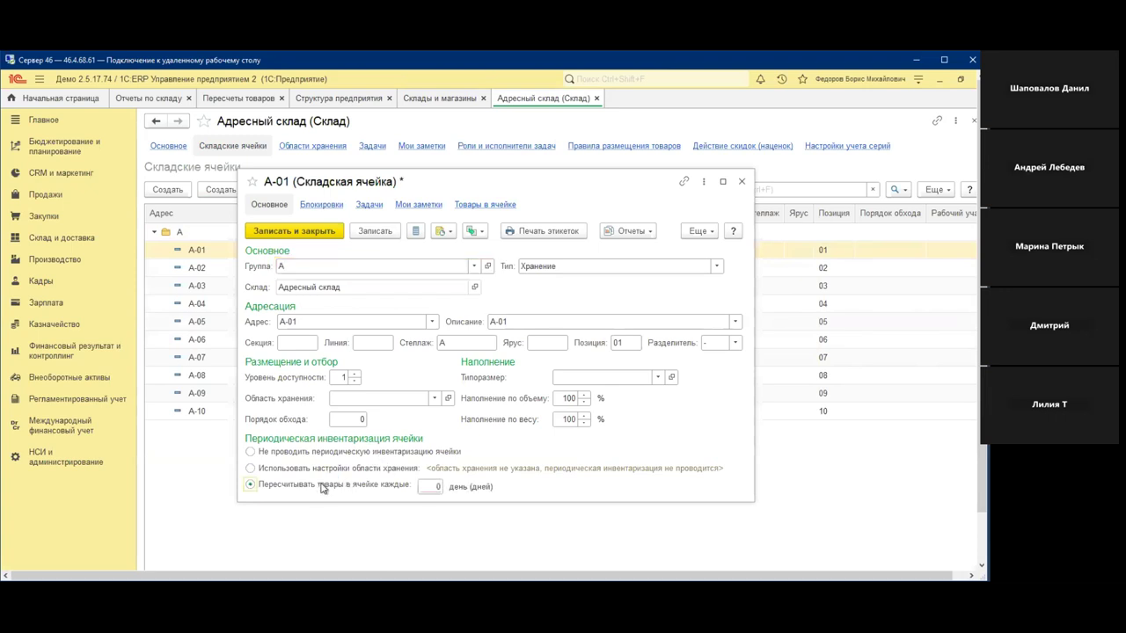
left_click(438, 486)
left_click(254, 470)
left_click(741, 182)
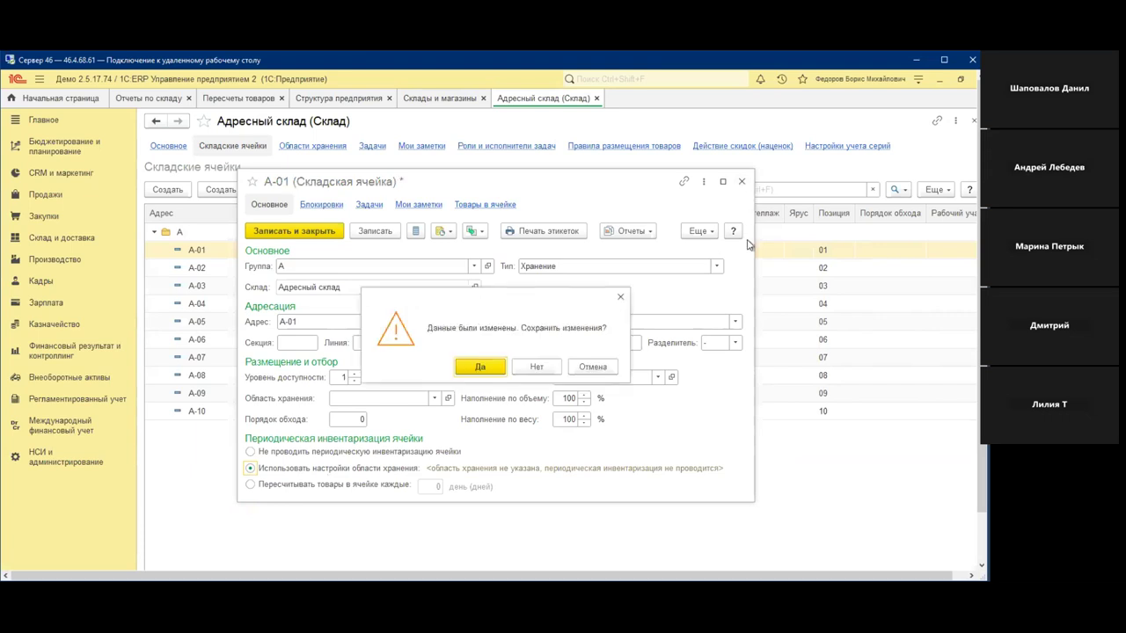
left_click(553, 368)
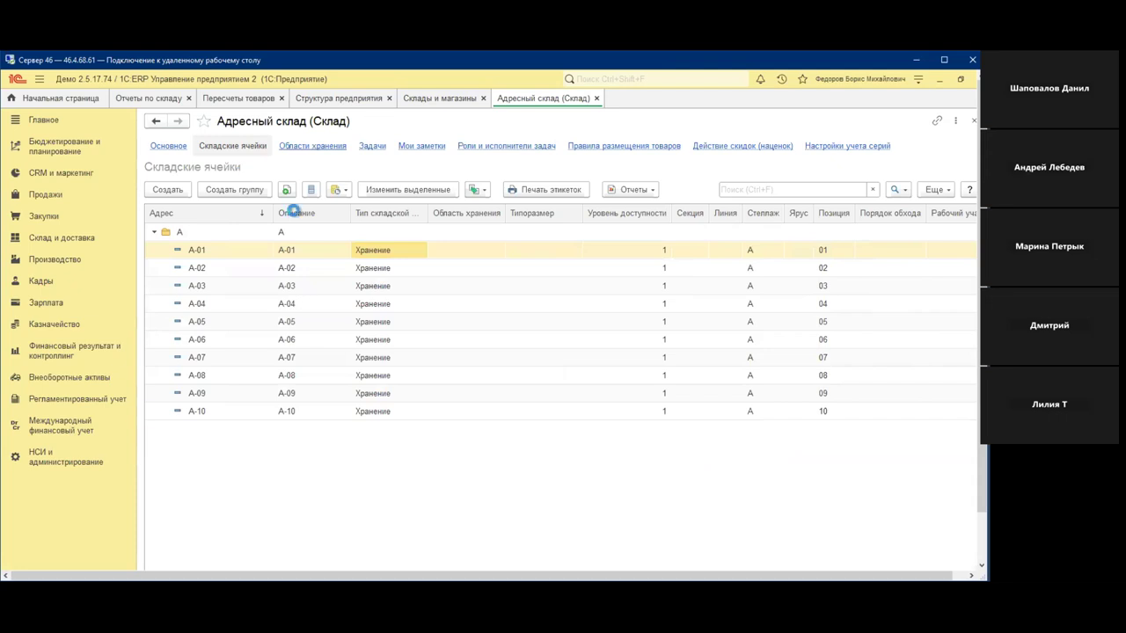
- Examine the Периодическая инвентаризация ячеек options in a new Область хранения form for Адресный склад, and close it without saving
left_click(170, 189)
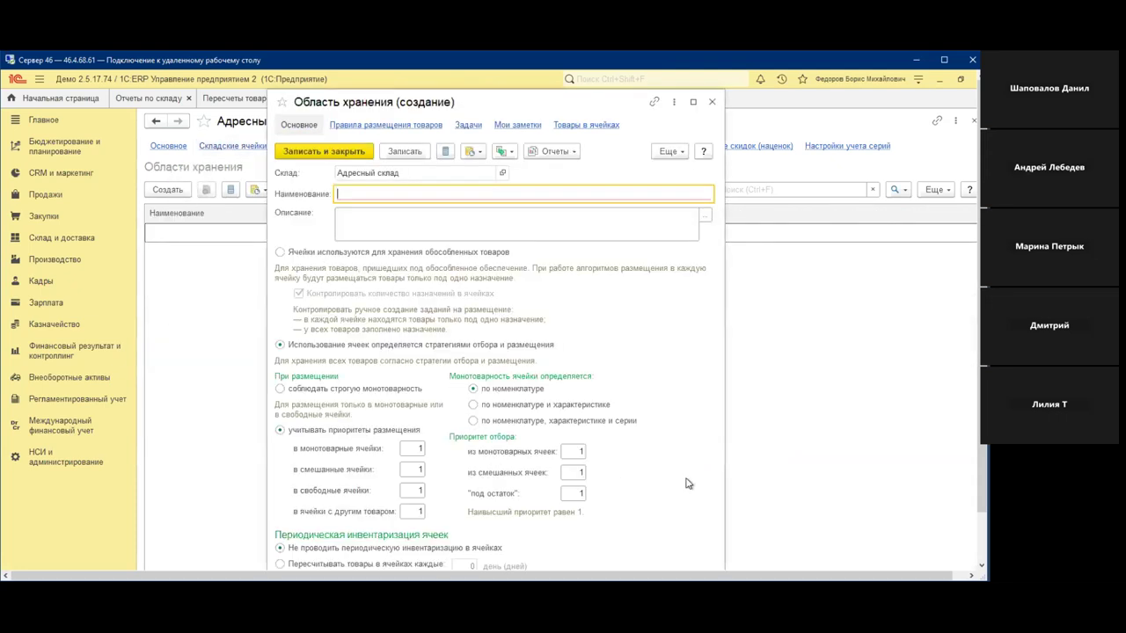
left_click_drag(503, 102, 501, 69)
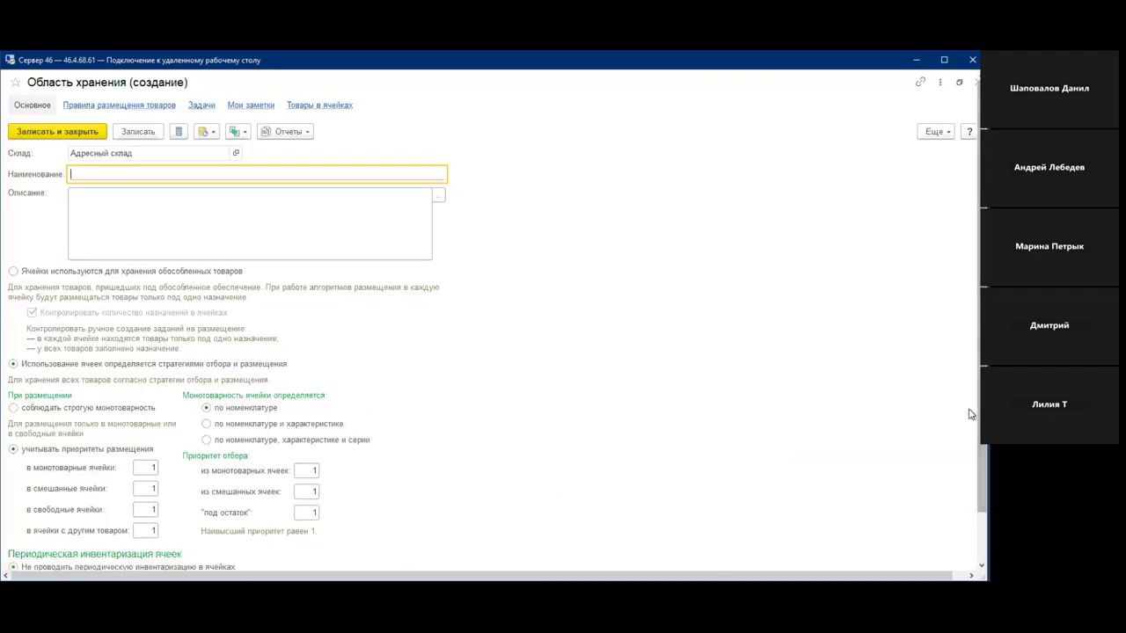
scroll(167, 493, "down", 2)
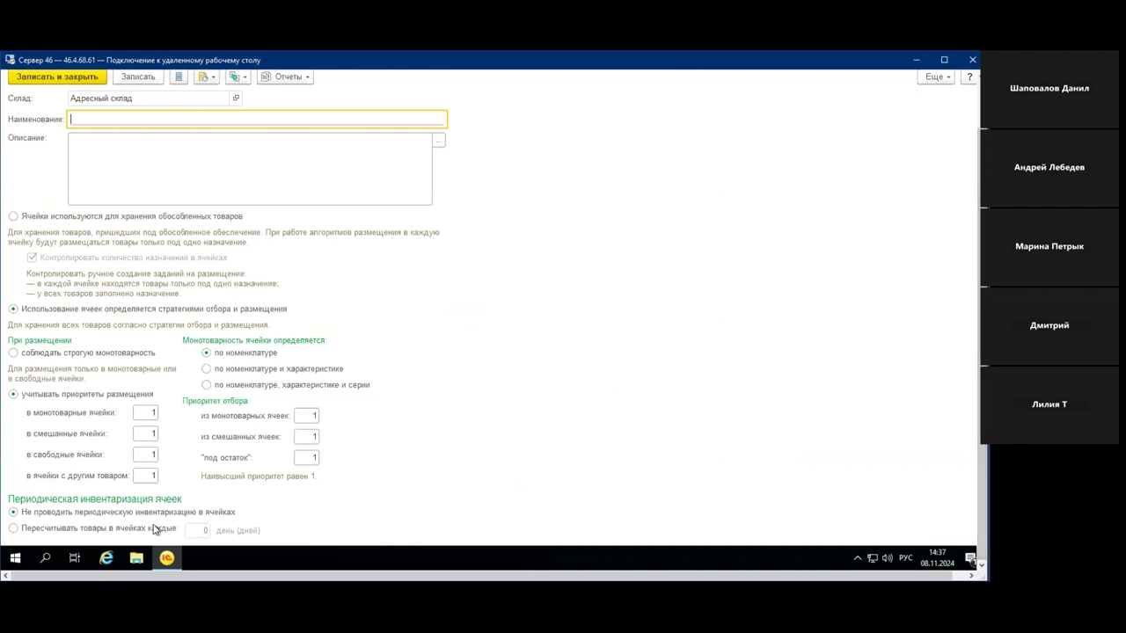
scroll(977, 101, "up", 2)
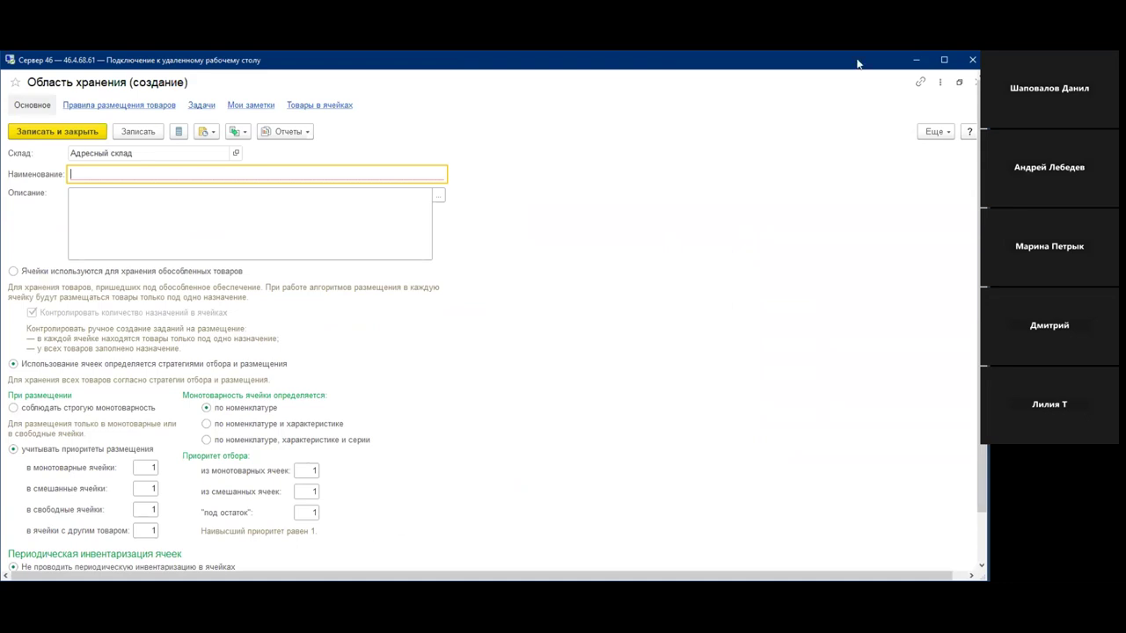
left_click(975, 83)
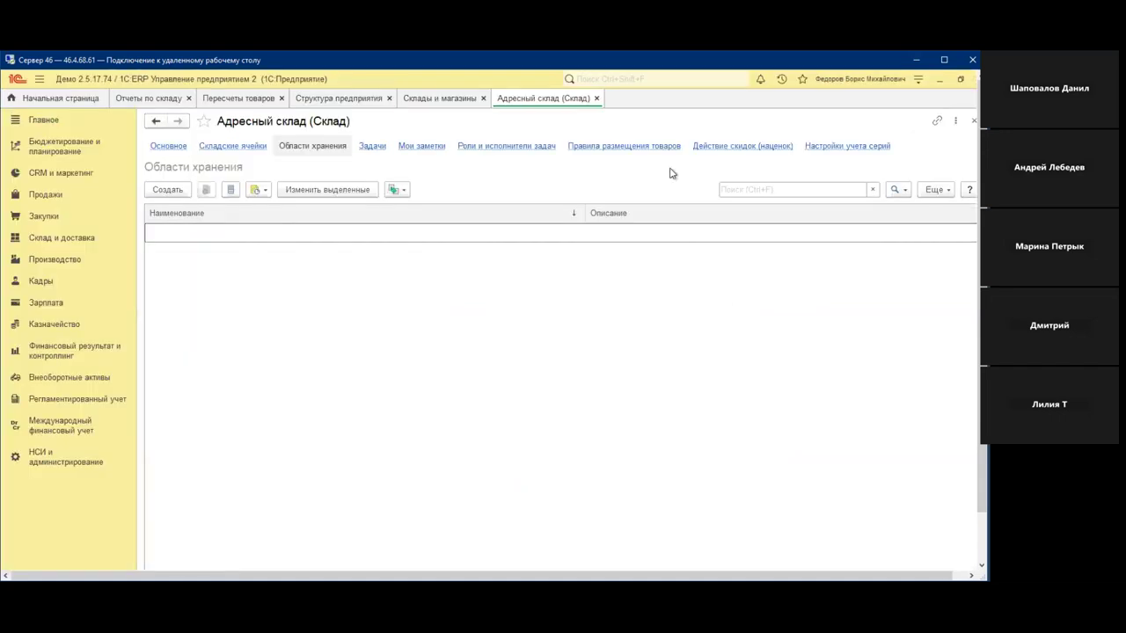
- Close the Адресный склад card and the Склады и магазины list, and return to the Пересчеты товаров list
left_click(596, 99)
left_click(483, 98)
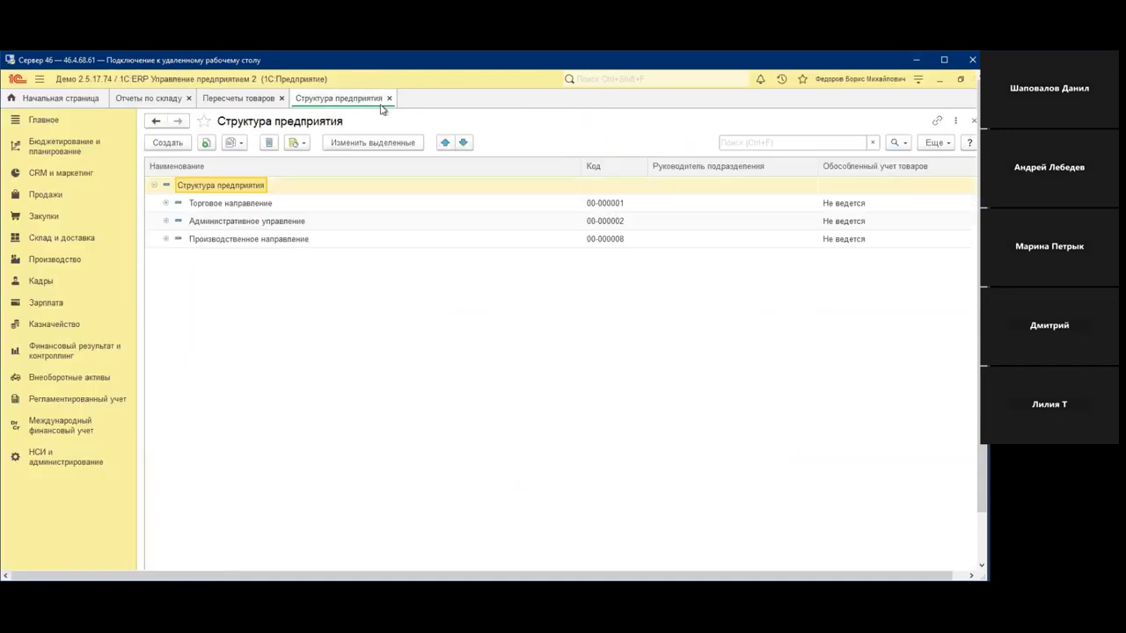
left_click(245, 100)
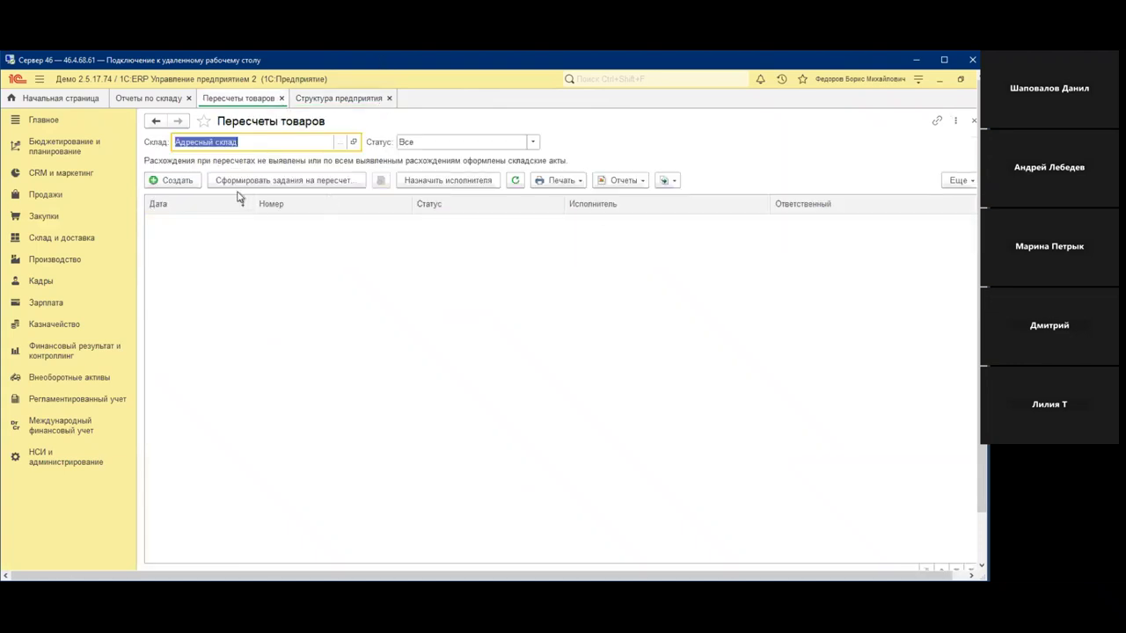
- Try the statuses В работе, Внесение результатов and Выполнено in a new Пересчет товаров for Адресный склад, and close it without saving
left_click(174, 180)
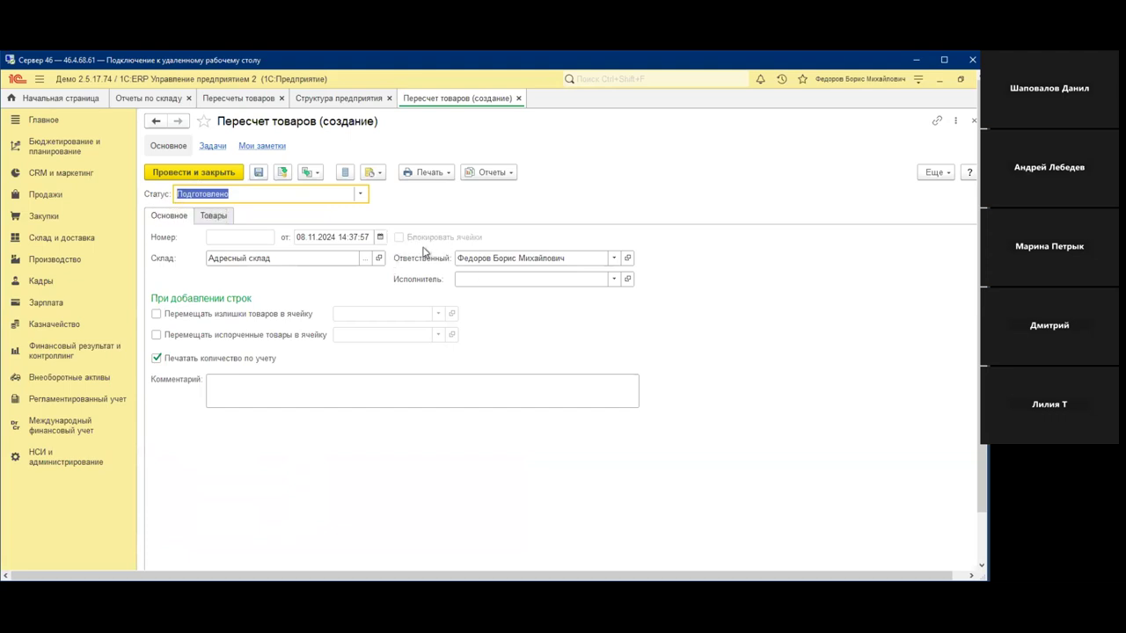
left_click(360, 194)
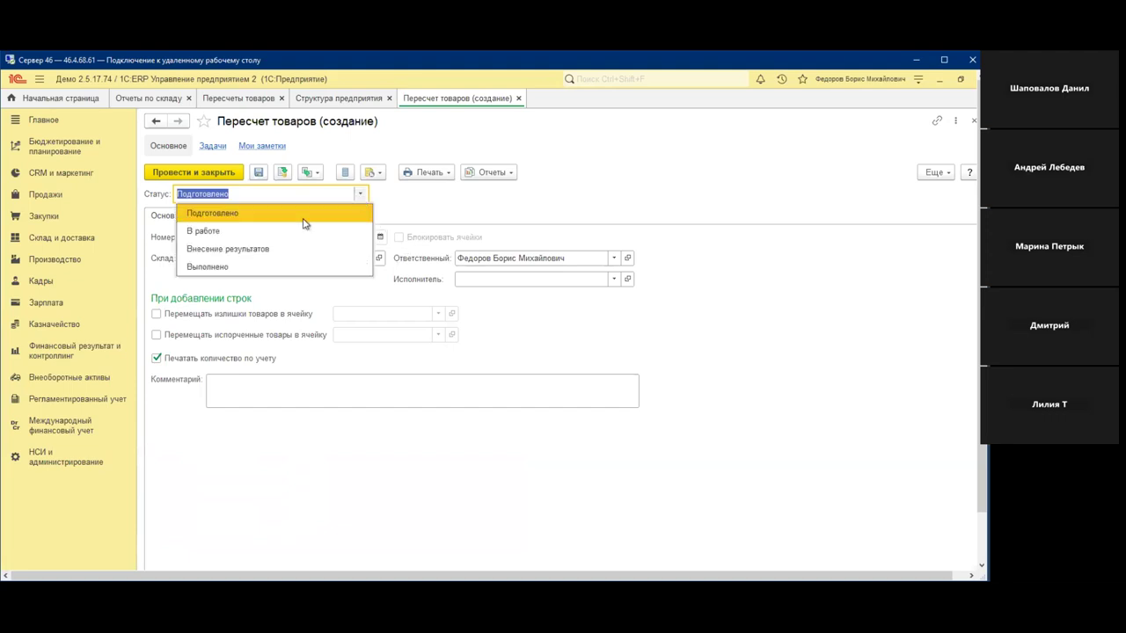
left_click(236, 232)
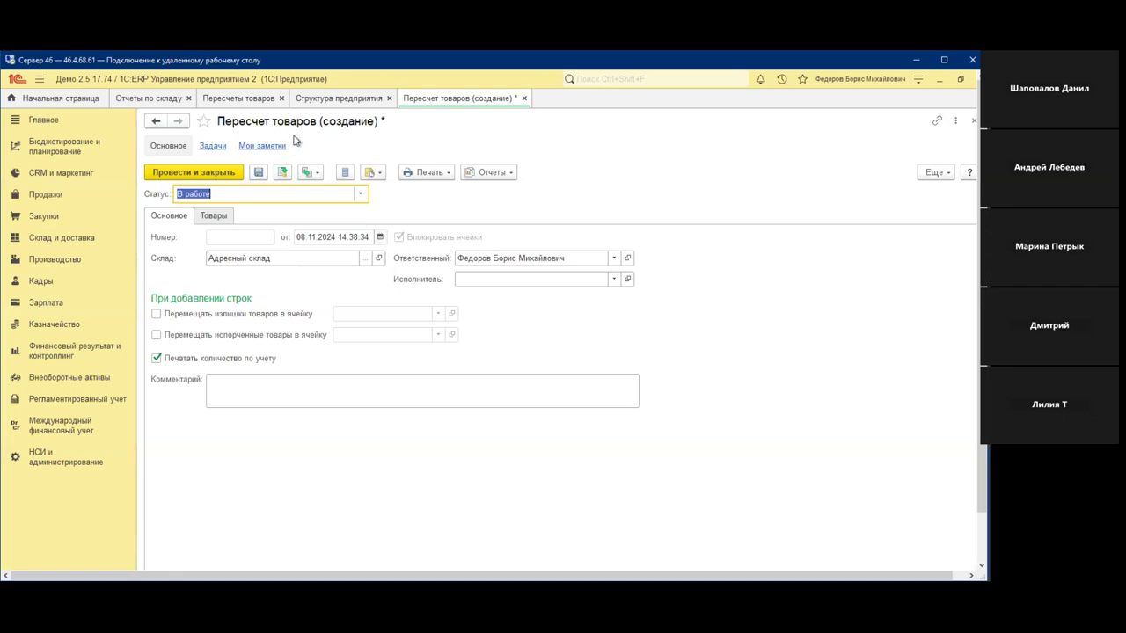
left_click(360, 195)
left_click(233, 250)
key("Tab")
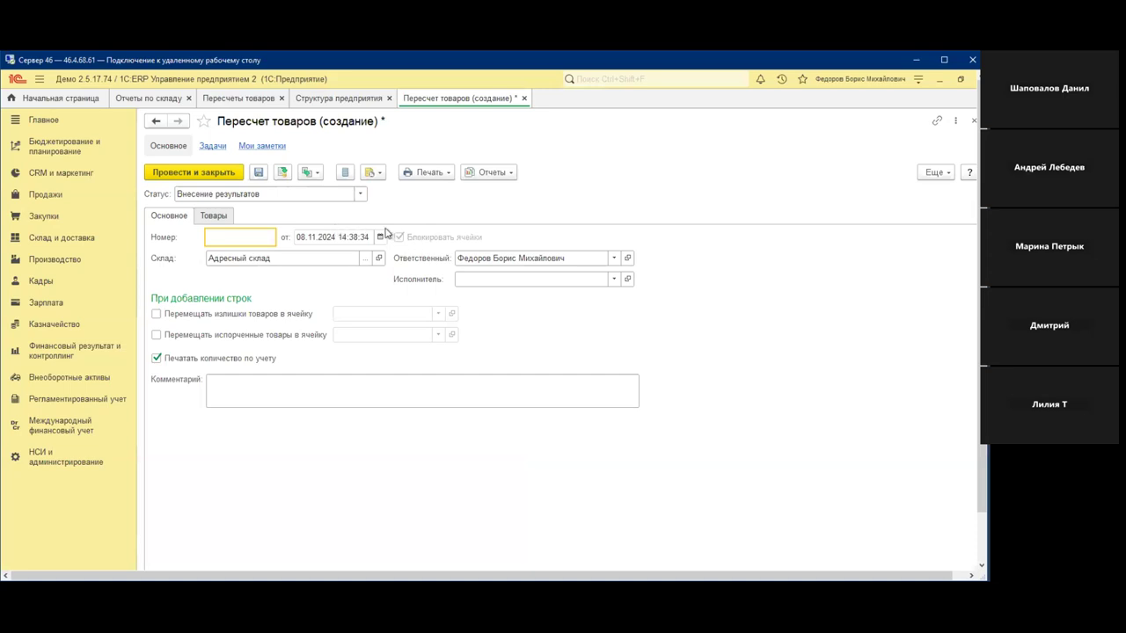
left_click(360, 194)
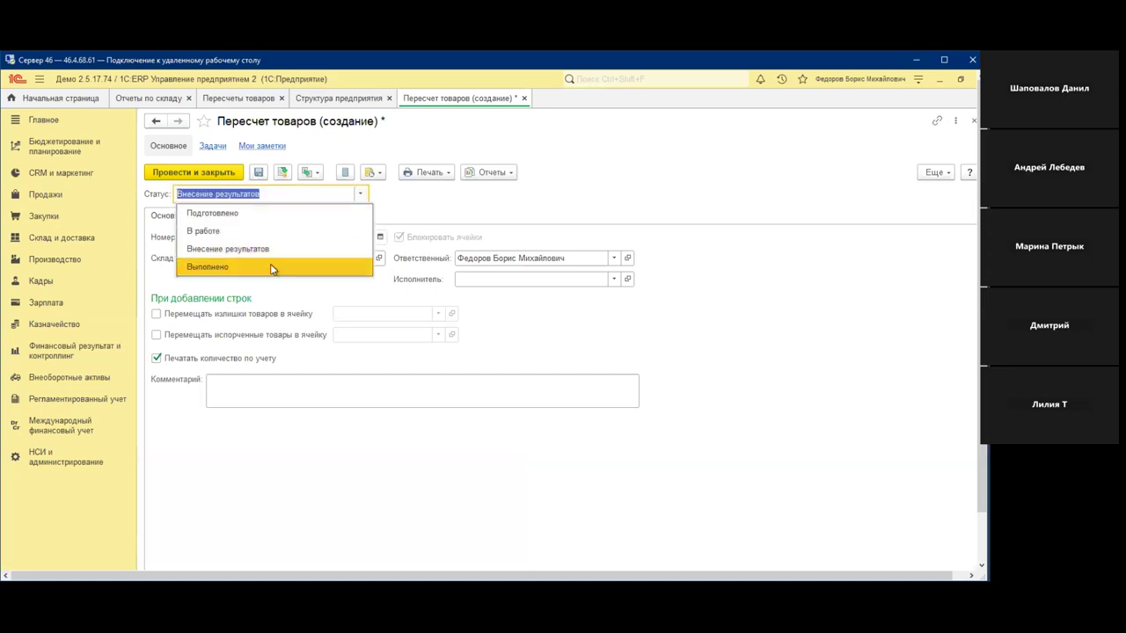
left_click(271, 267)
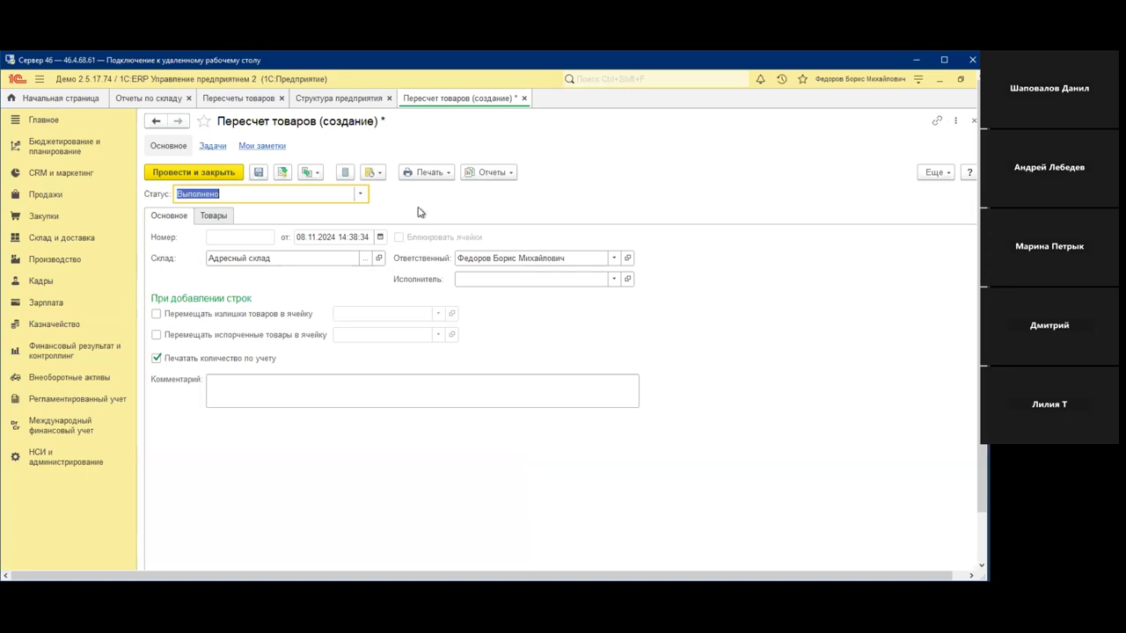
left_click(525, 98)
left_click(539, 366)
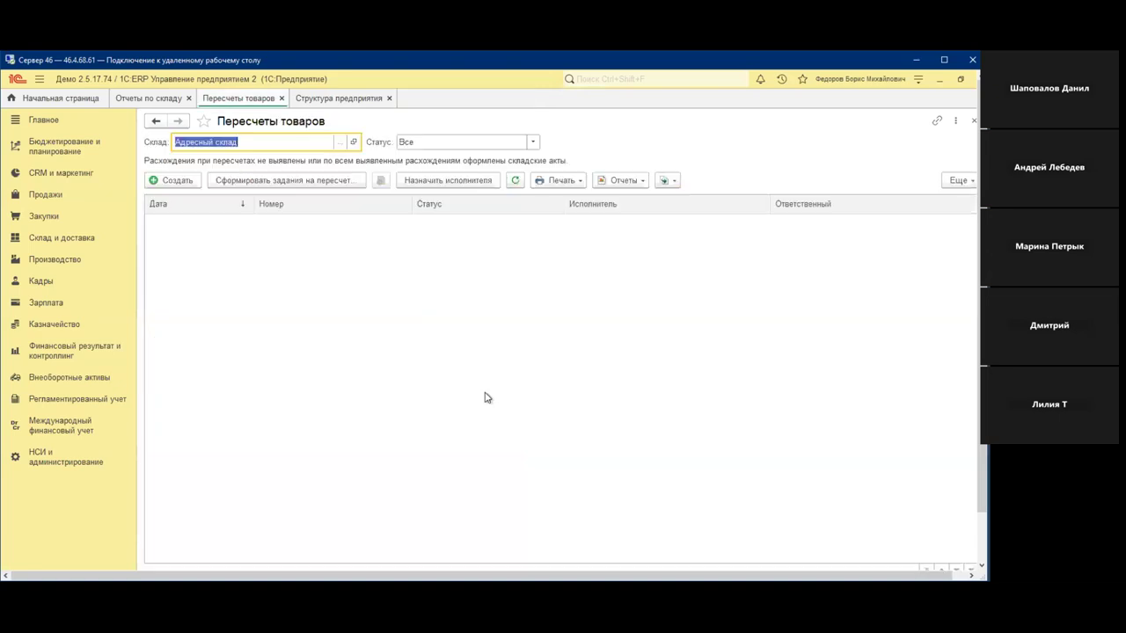